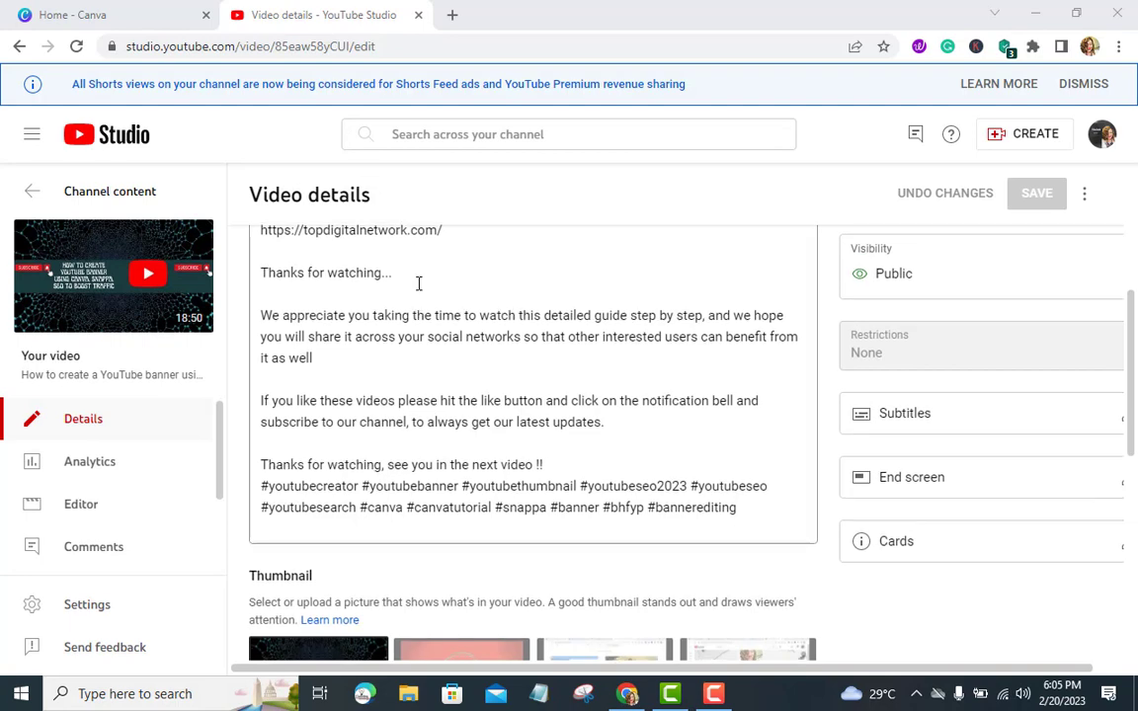
# Switch to Canva and search the templates for Youtube thumbnail
pyautogui.scroll(-3, 419, 285)
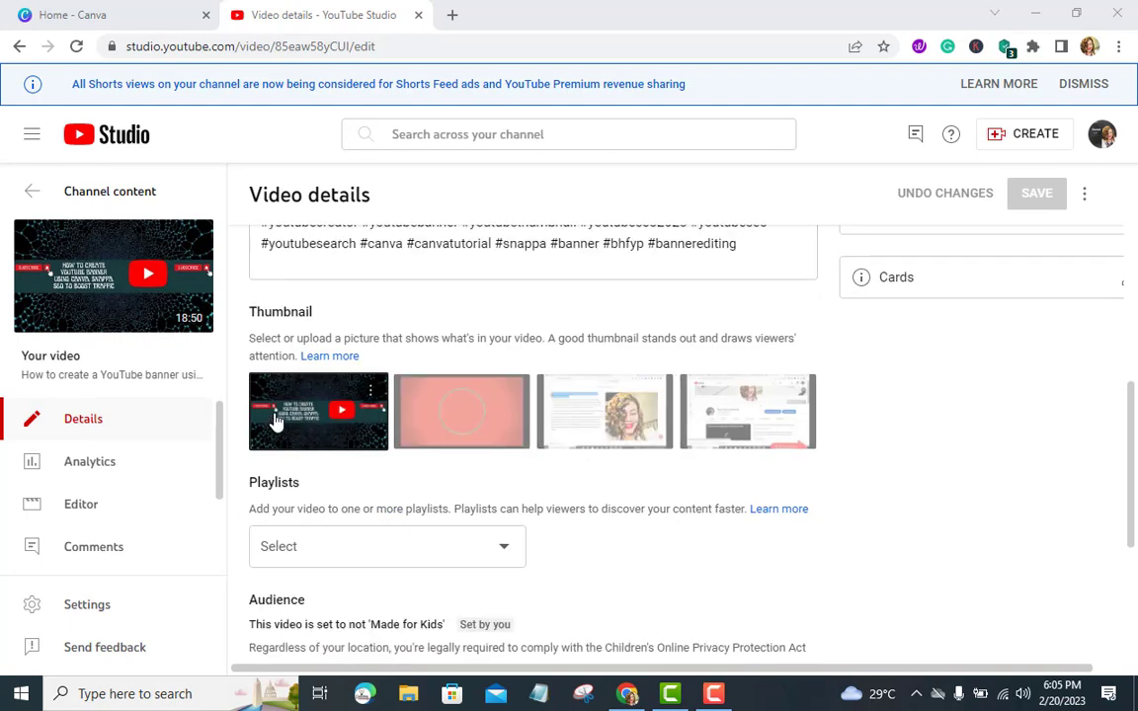
pyautogui.click(122, 17)
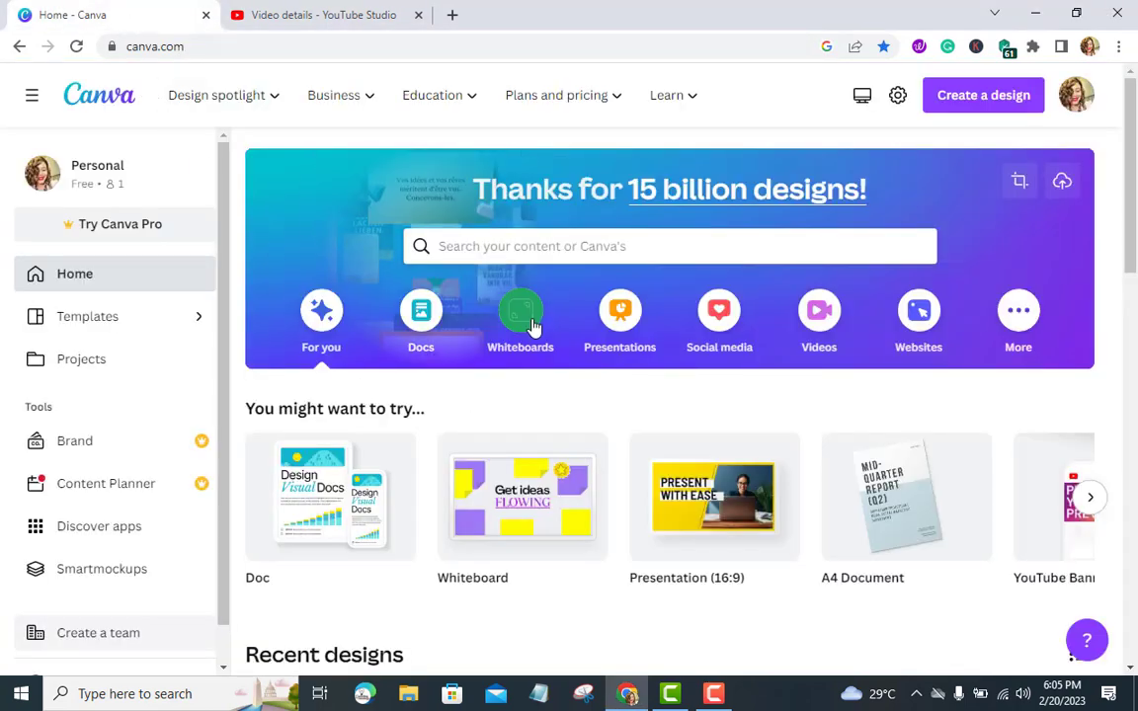
pyautogui.click(491, 247)
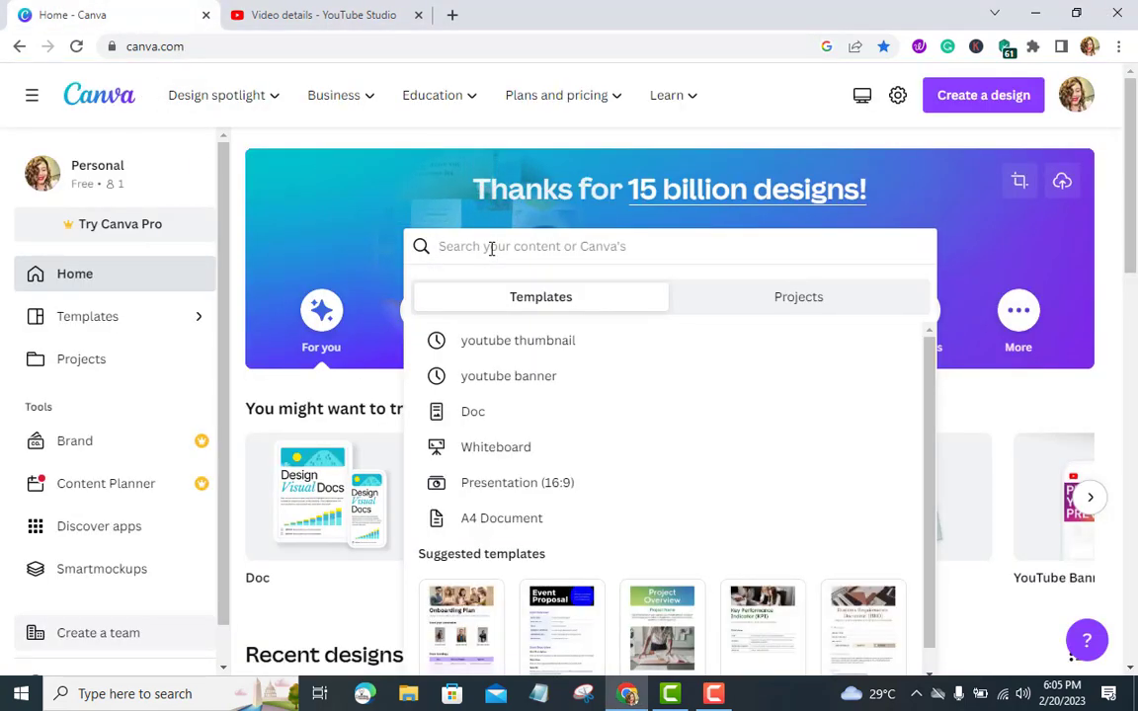
pyautogui.write('Y')
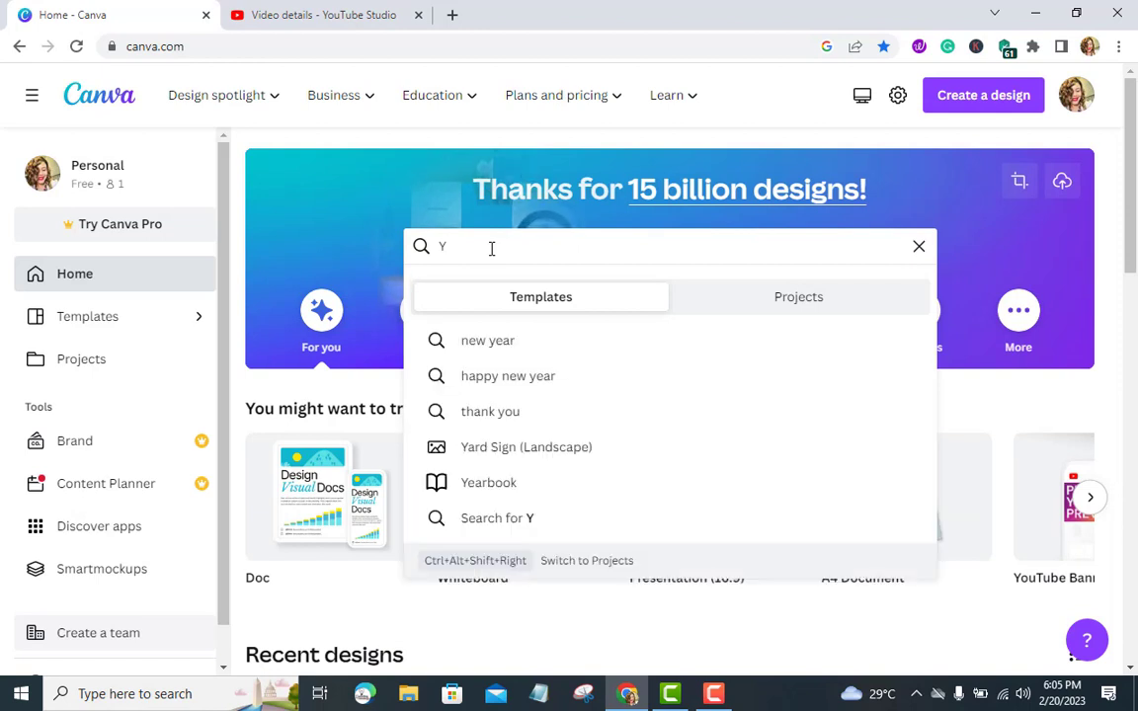
pyautogui.write('ou')
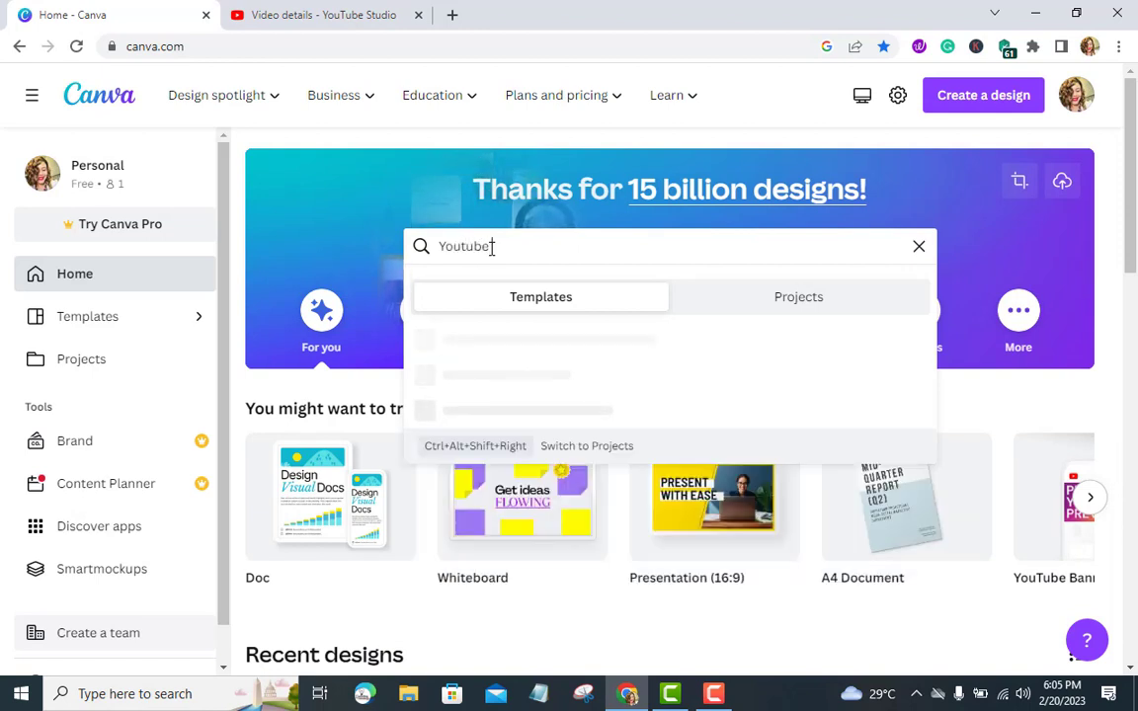
pyautogui.write('tube ')
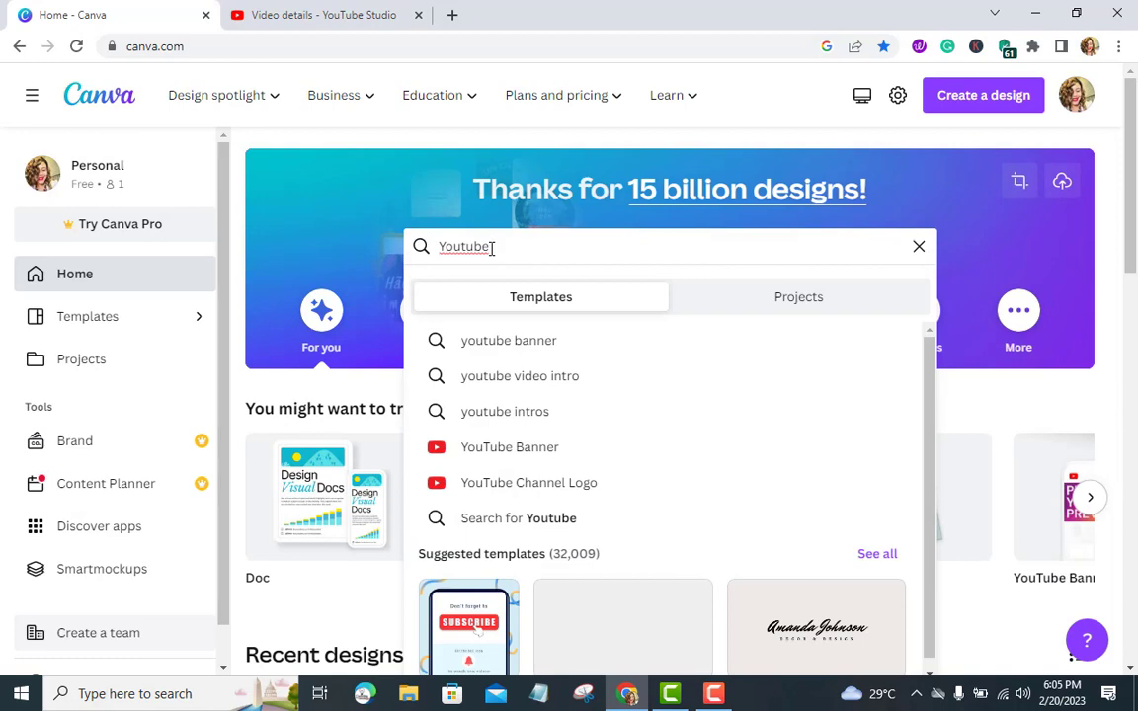
pyautogui.write('thumb')
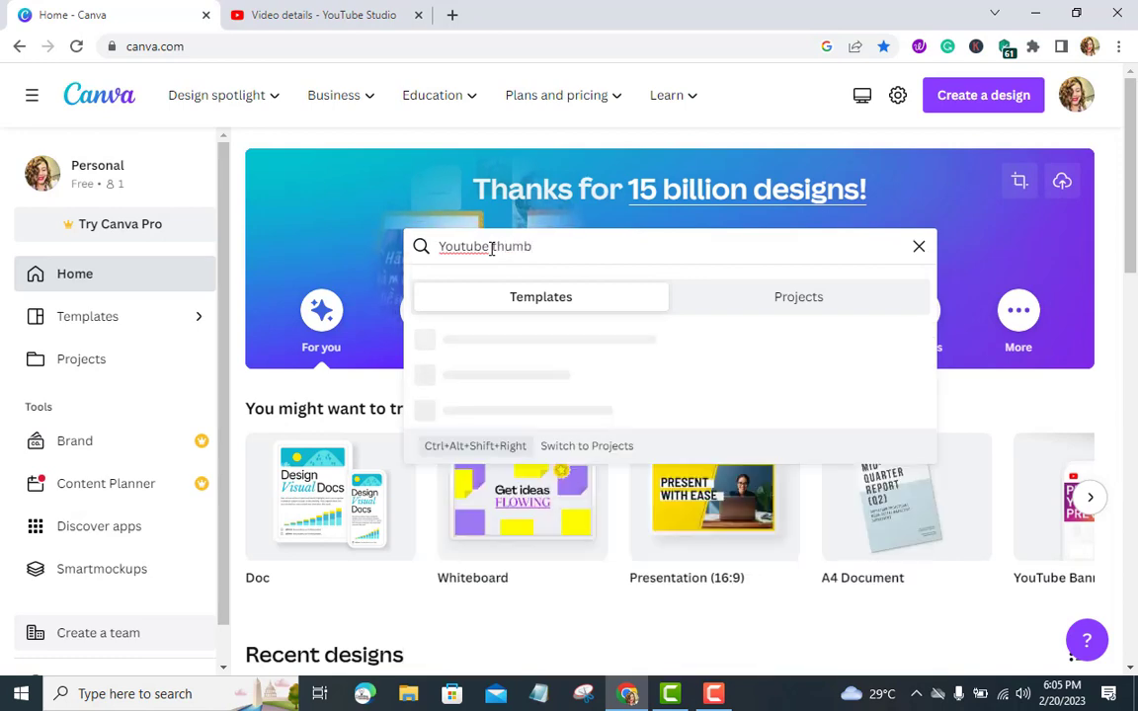
pyautogui.write('er')
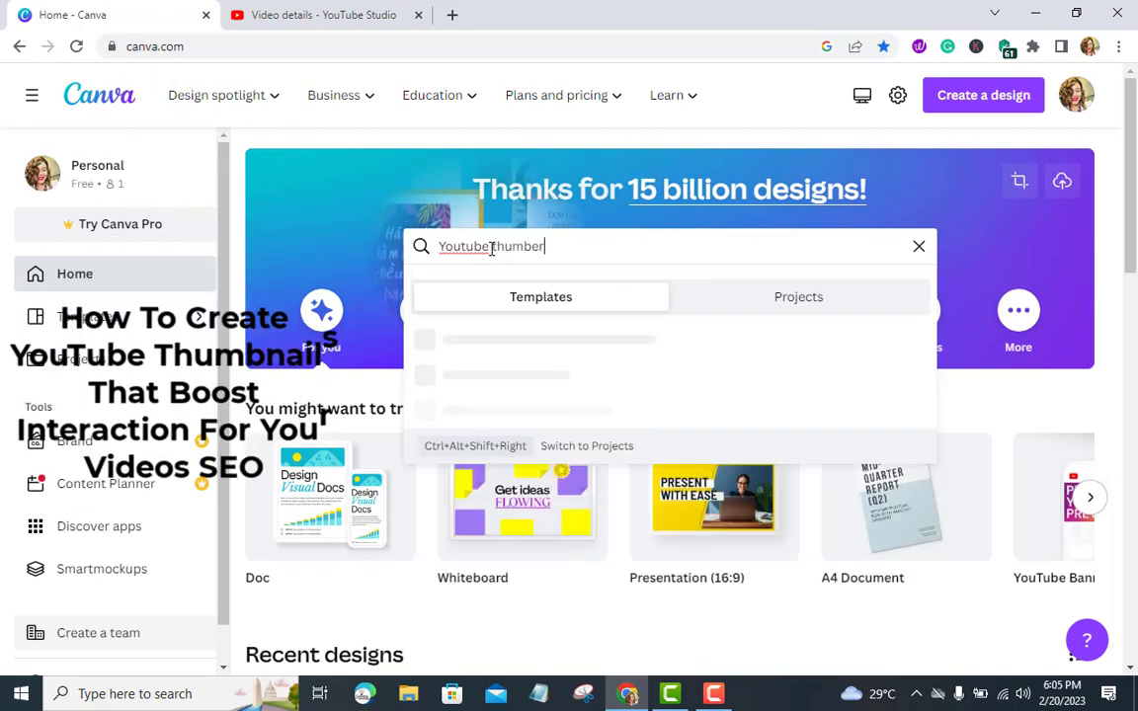
pyautogui.press('BackSpace')
pyautogui.press('BackSpace')
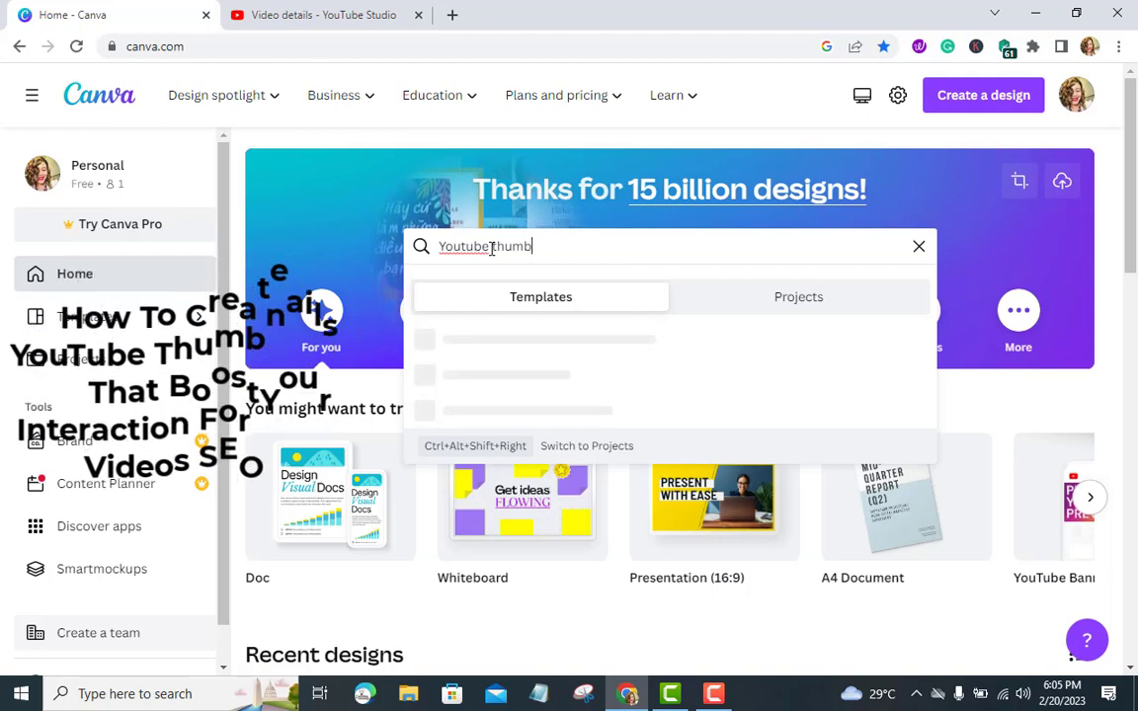
pyautogui.write('nail')
pyautogui.press('Return')
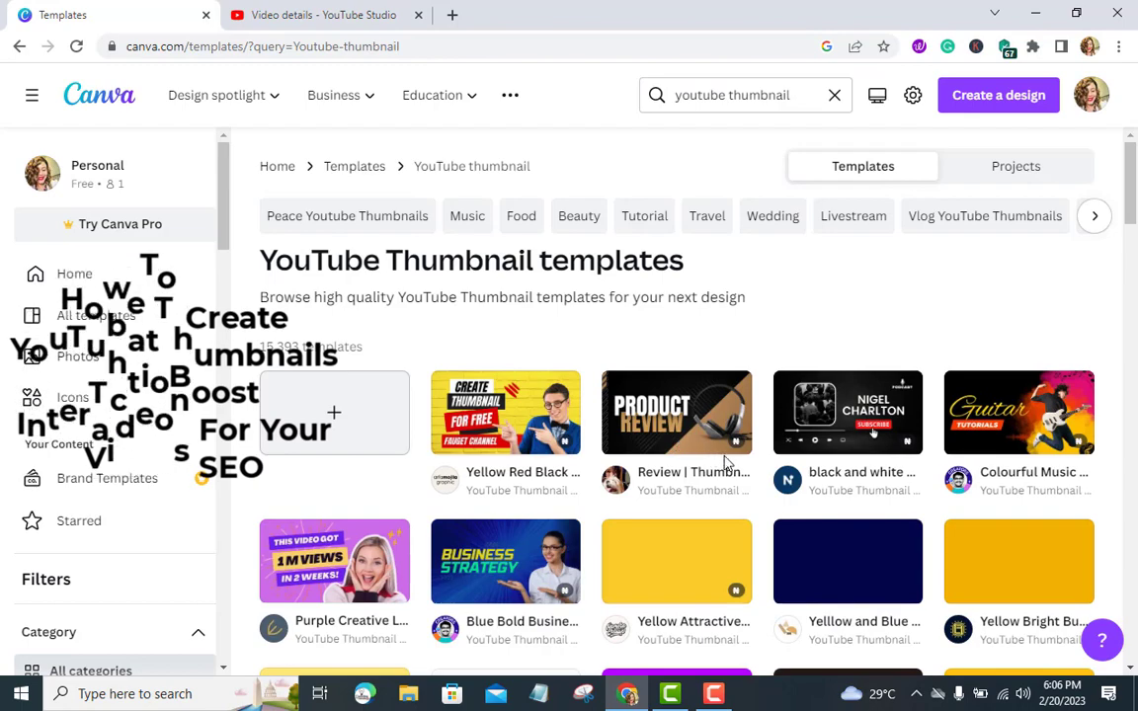
# Browse the YouTube Thumbnail templates and create a blank YouTube Thumbnail design
pyautogui.scroll(-4, 709, 488)
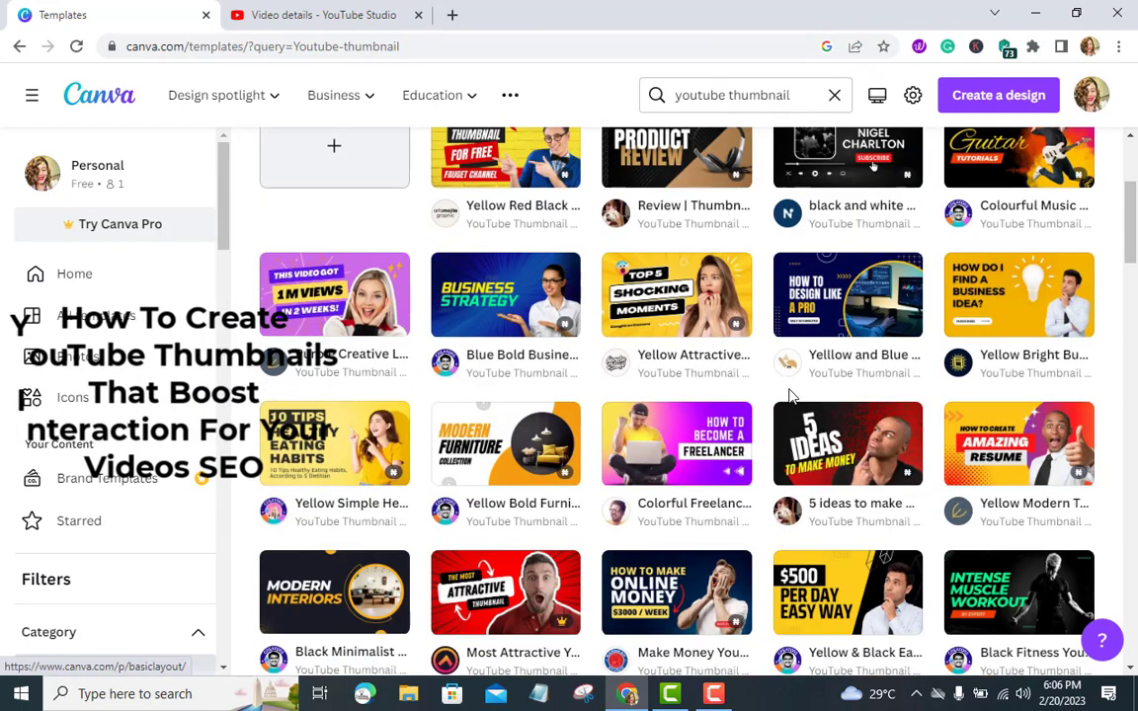
pyautogui.scroll(-2, 761, 413)
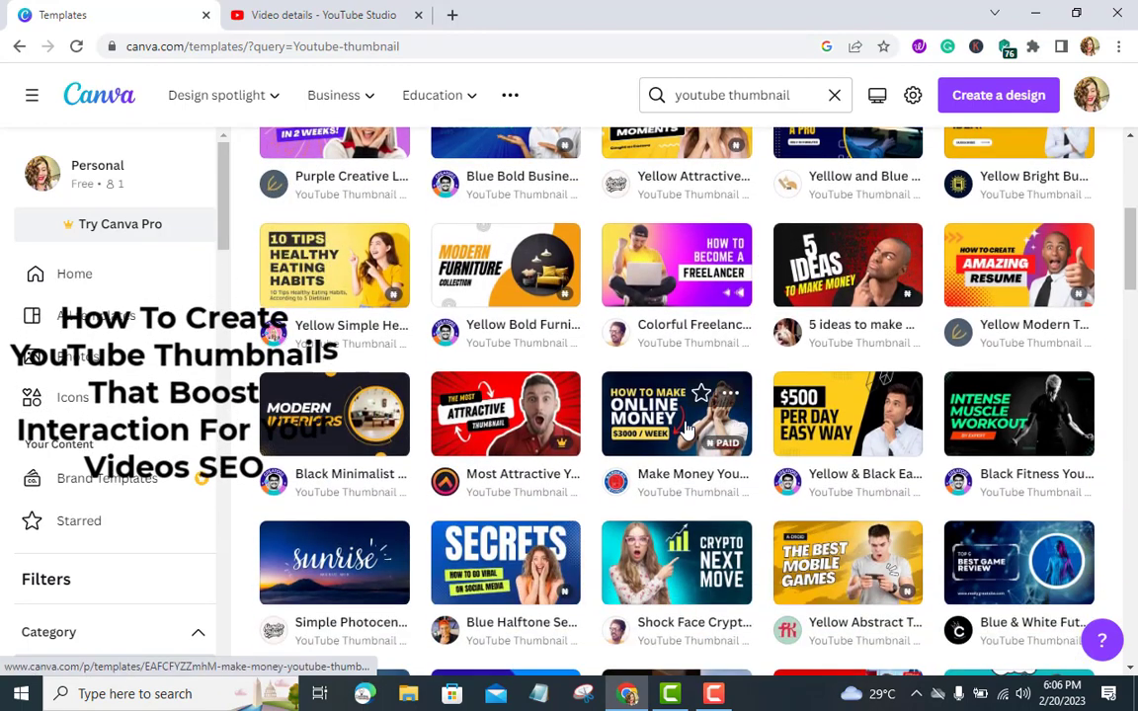
pyautogui.scroll(-1, 683, 427)
pyautogui.scroll(-2, 614, 377)
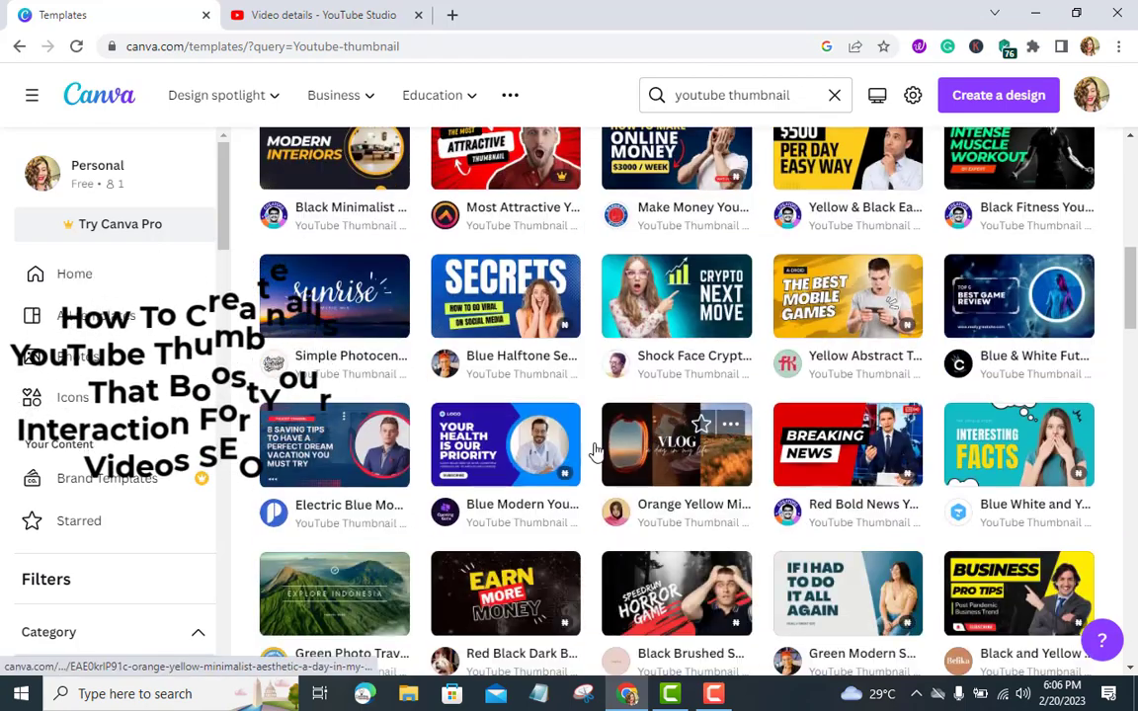
pyautogui.scroll(8, 589, 450)
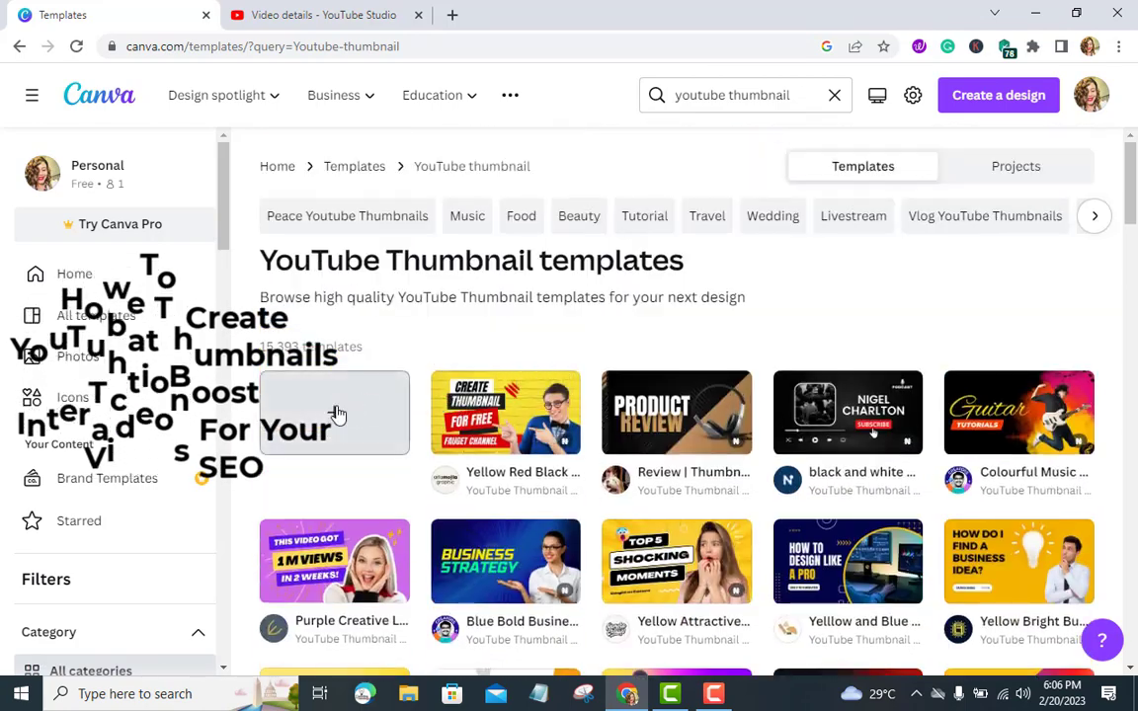
pyautogui.click(333, 415)
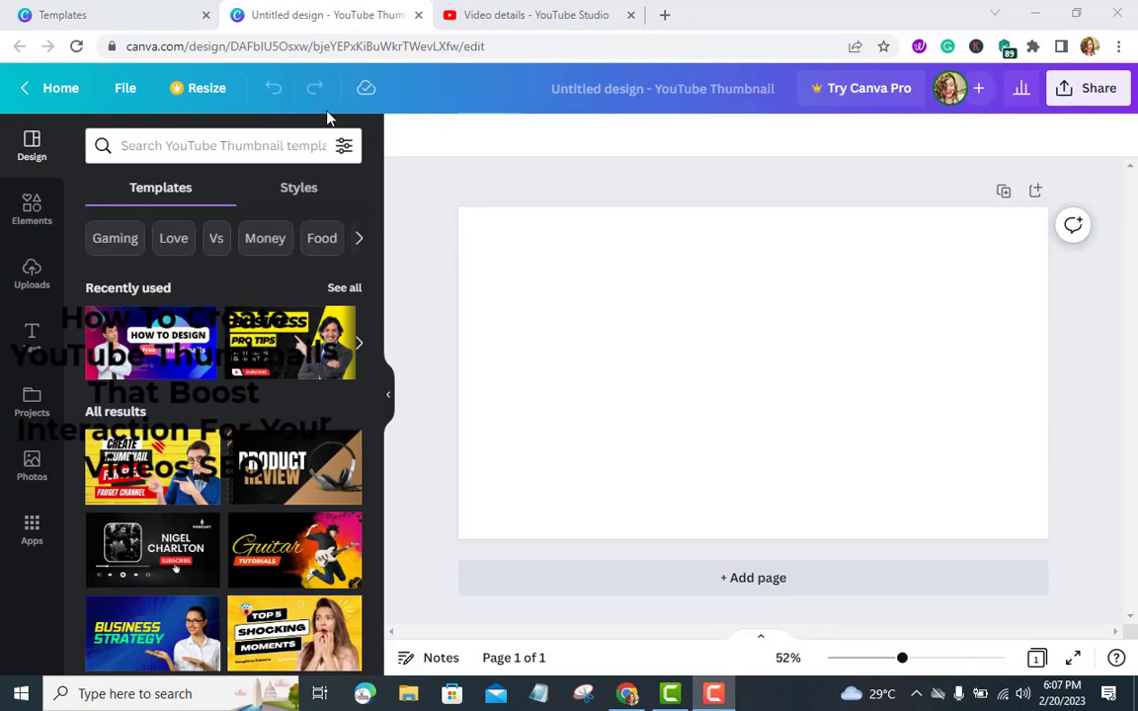
# In a new browser tab, search Google for clean png and open the CleanPNG website
pyautogui.click(665, 15)
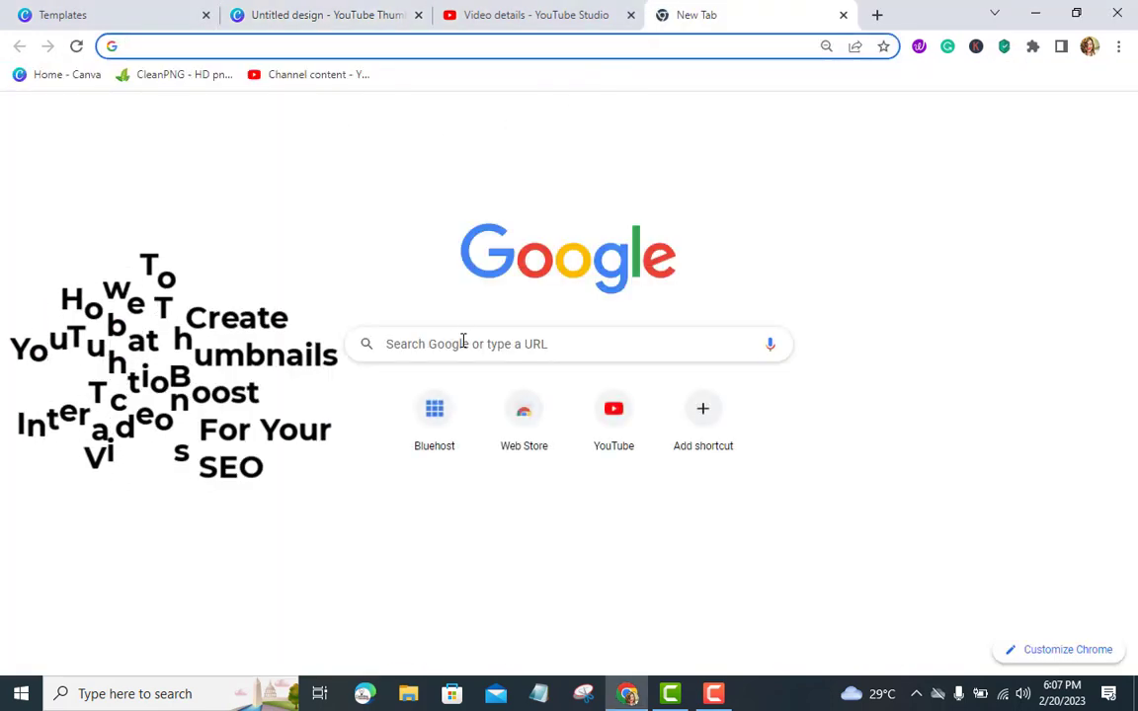
pyautogui.click(445, 341)
pyautogui.write('cle')
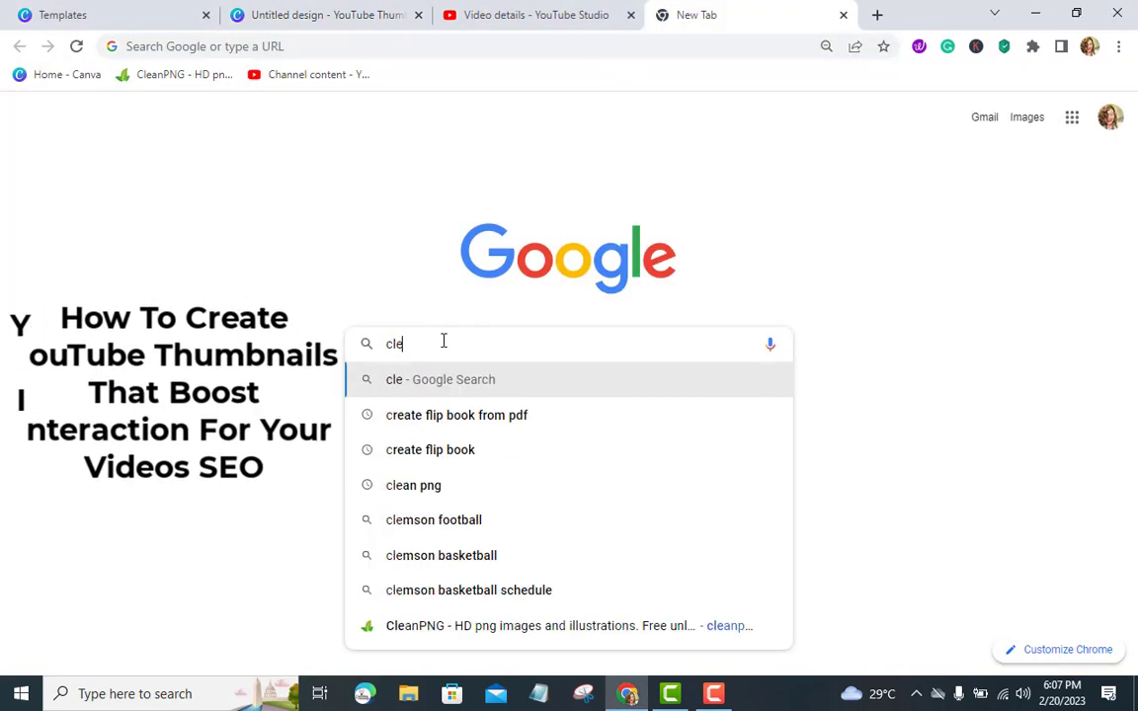
pyautogui.write('an pn')
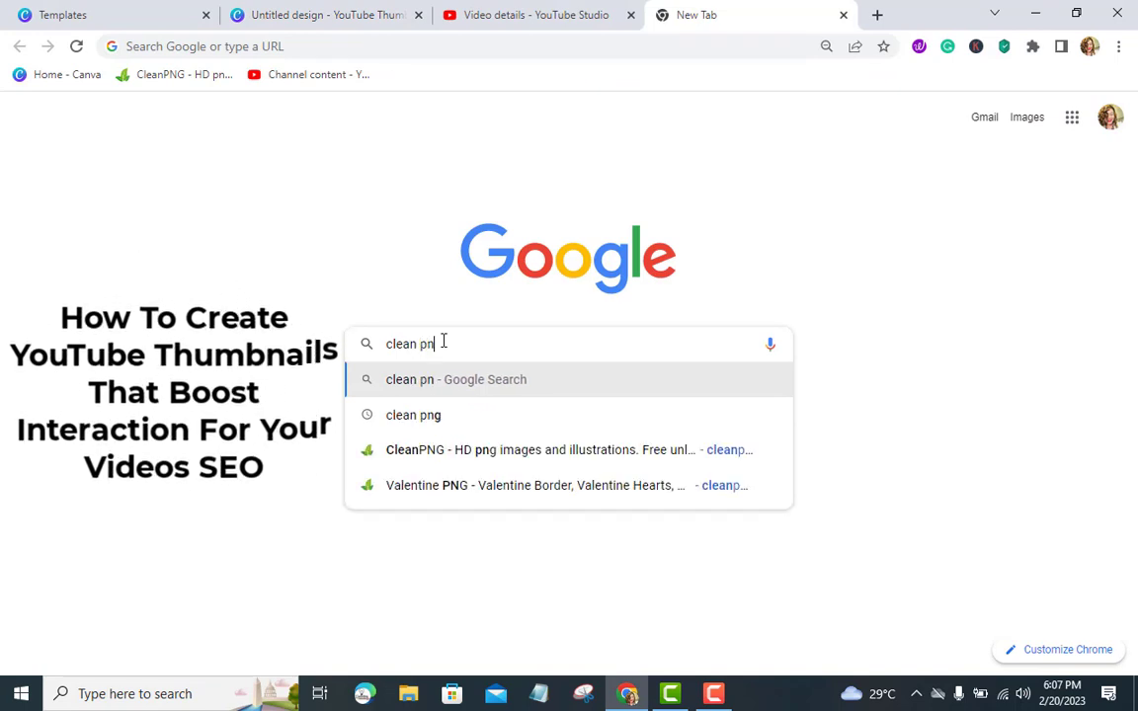
pyautogui.press('Return')
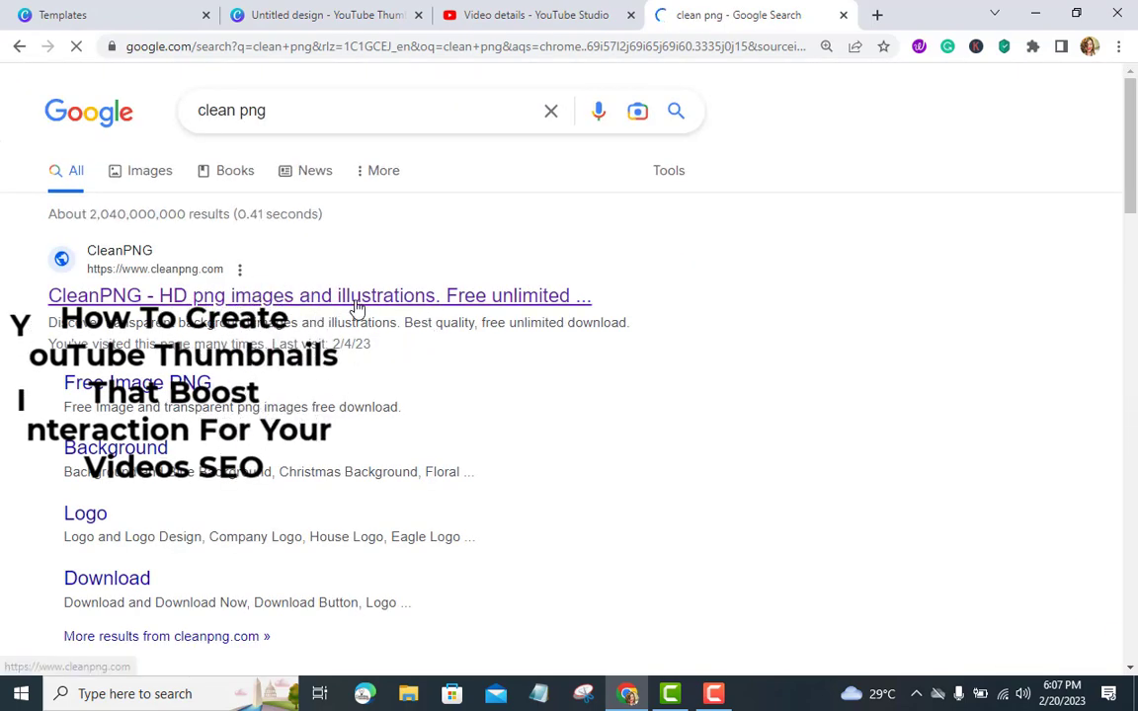
pyautogui.scroll(-3, 432, 336)
pyautogui.scroll(3, 386, 325)
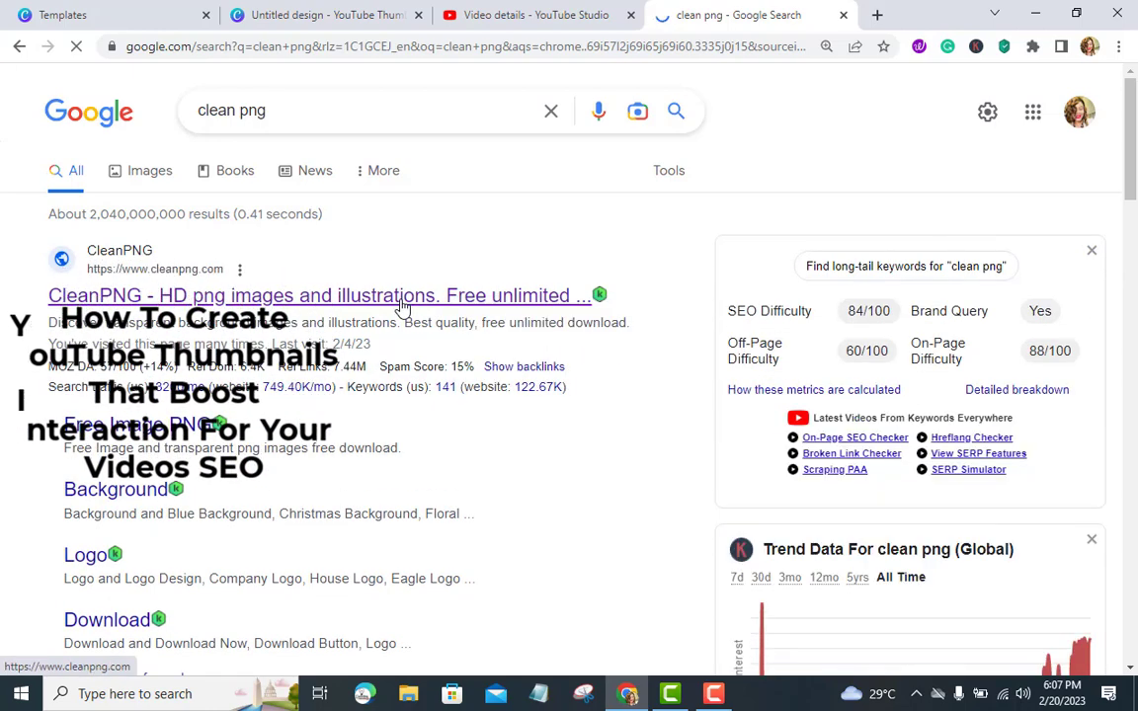
pyautogui.click(402, 295)
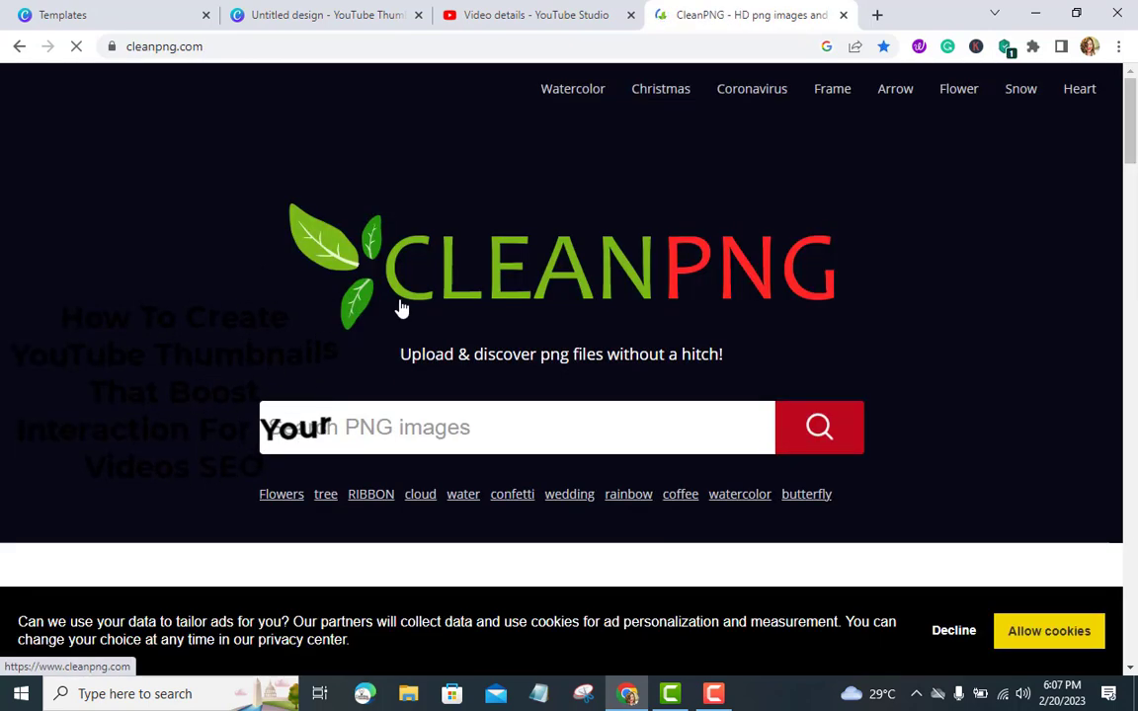
# Search CleanPNG for background images
pyautogui.scroll(-3, 457, 290)
pyautogui.scroll(2, 457, 287)
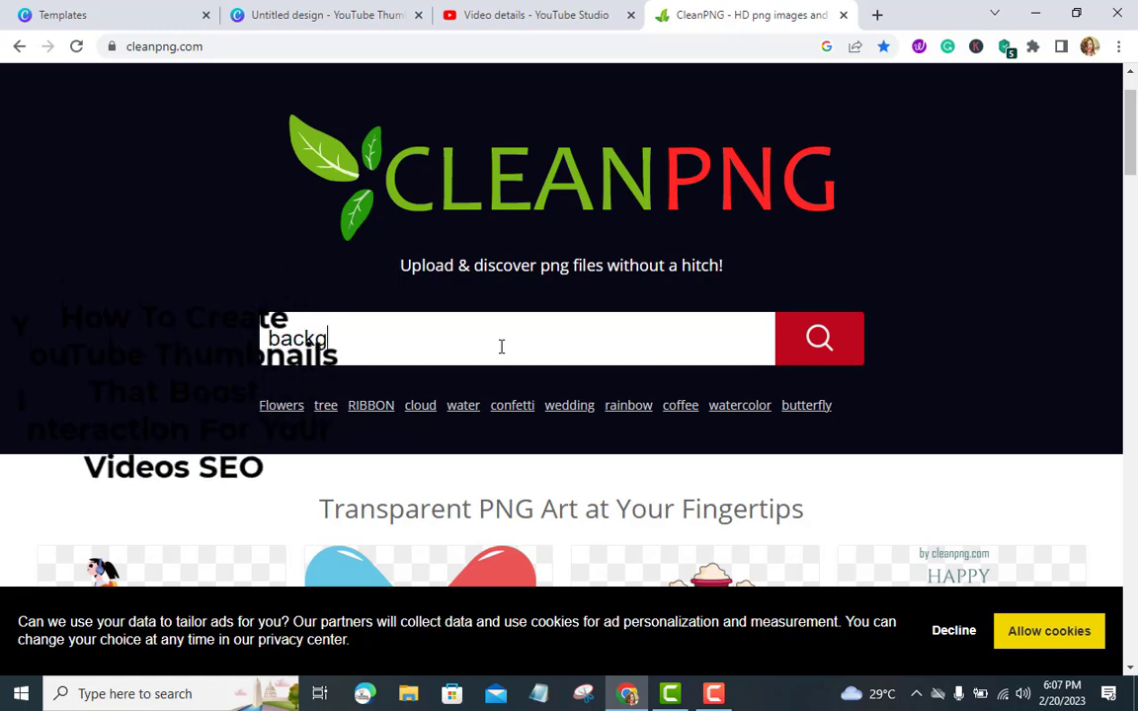
pyautogui.press('Return')
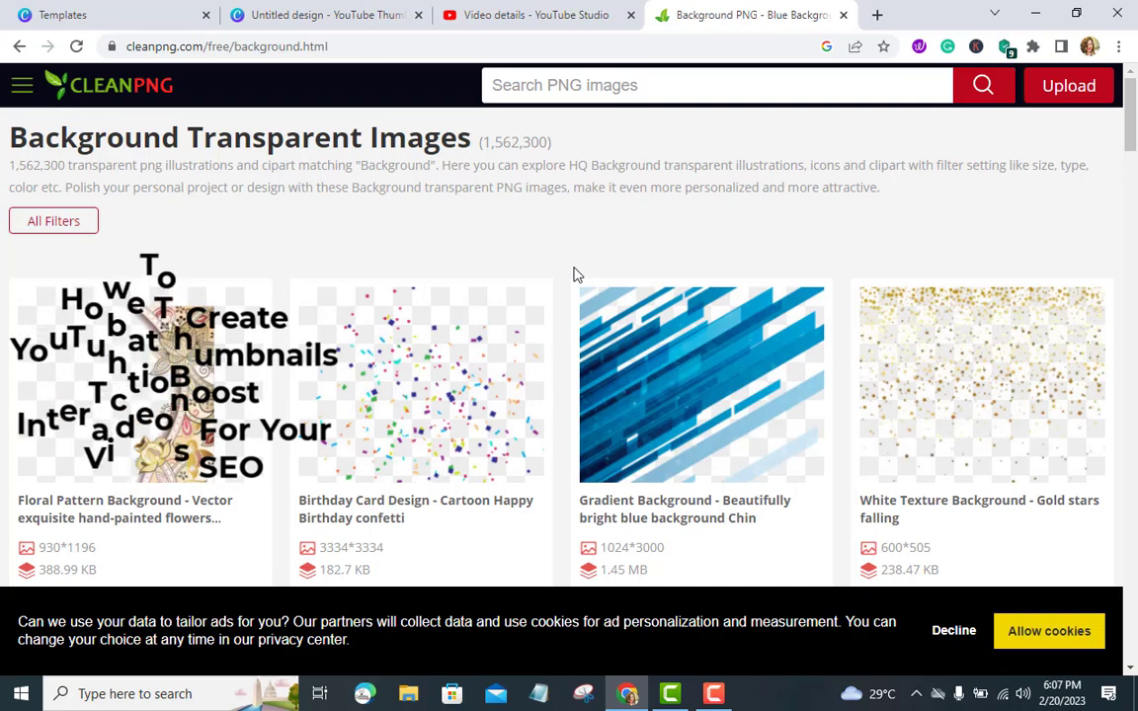
# Browse the background results and download the Watercolor Party - Holi festival PNG
pyautogui.scroll(-1, 578, 275)
pyautogui.scroll(-3, 576, 274)
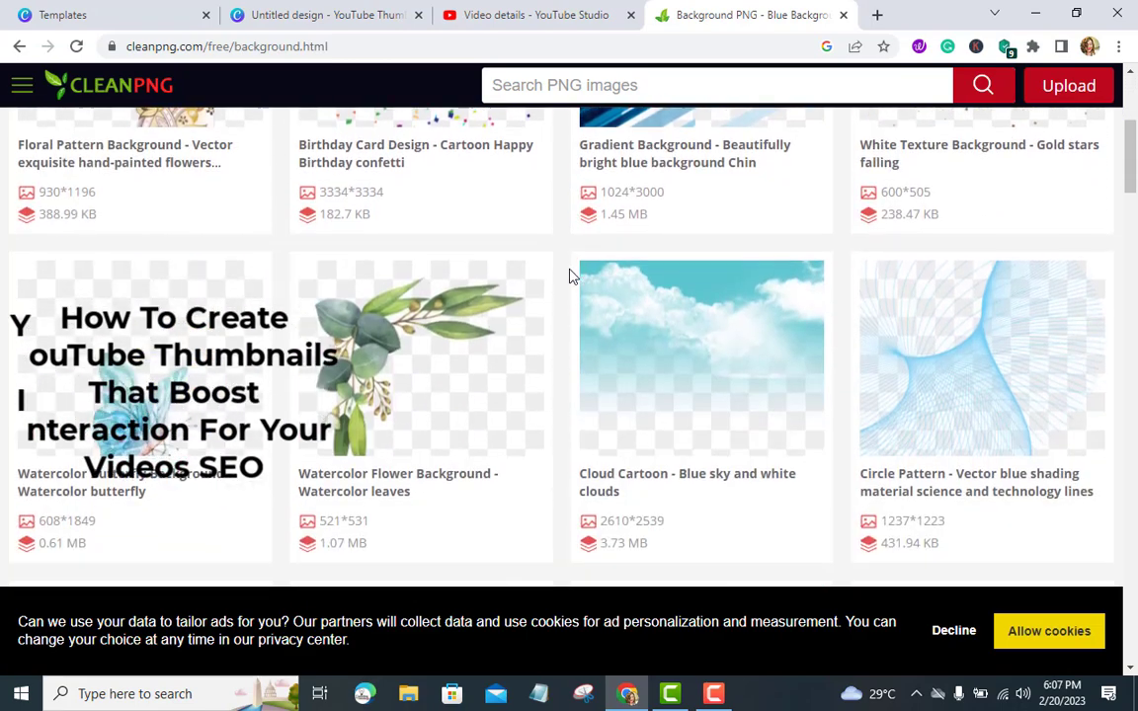
pyautogui.scroll(-1, 572, 275)
pyautogui.scroll(-3, 546, 293)
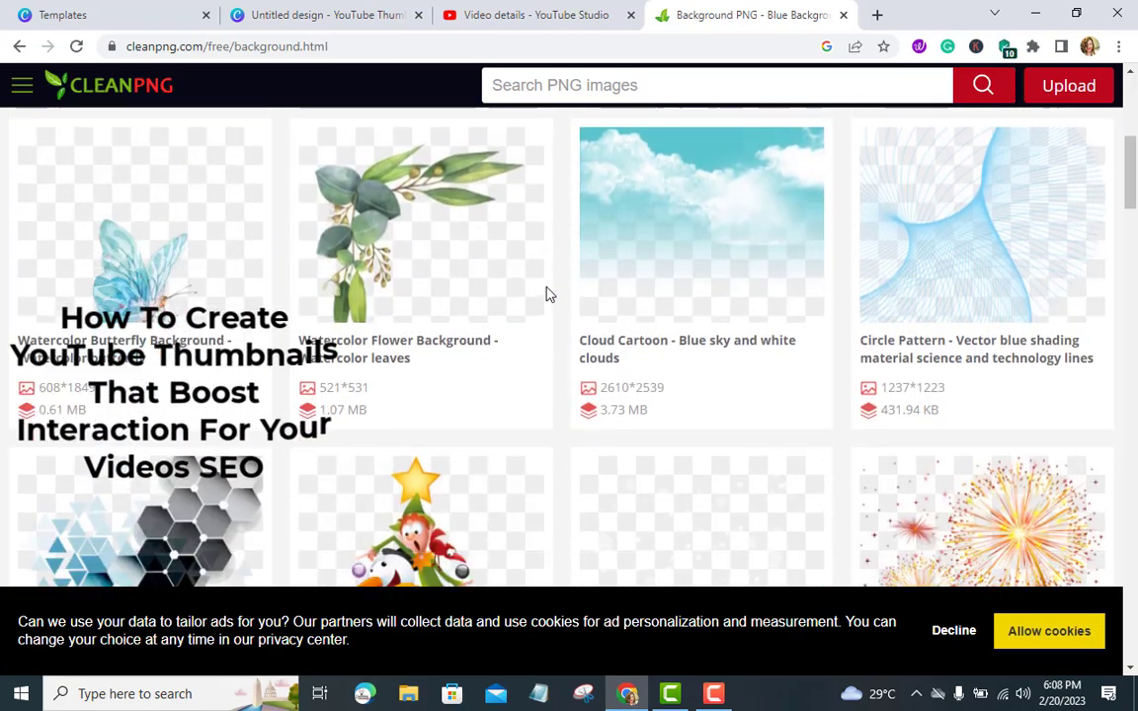
pyautogui.scroll(-3, 549, 295)
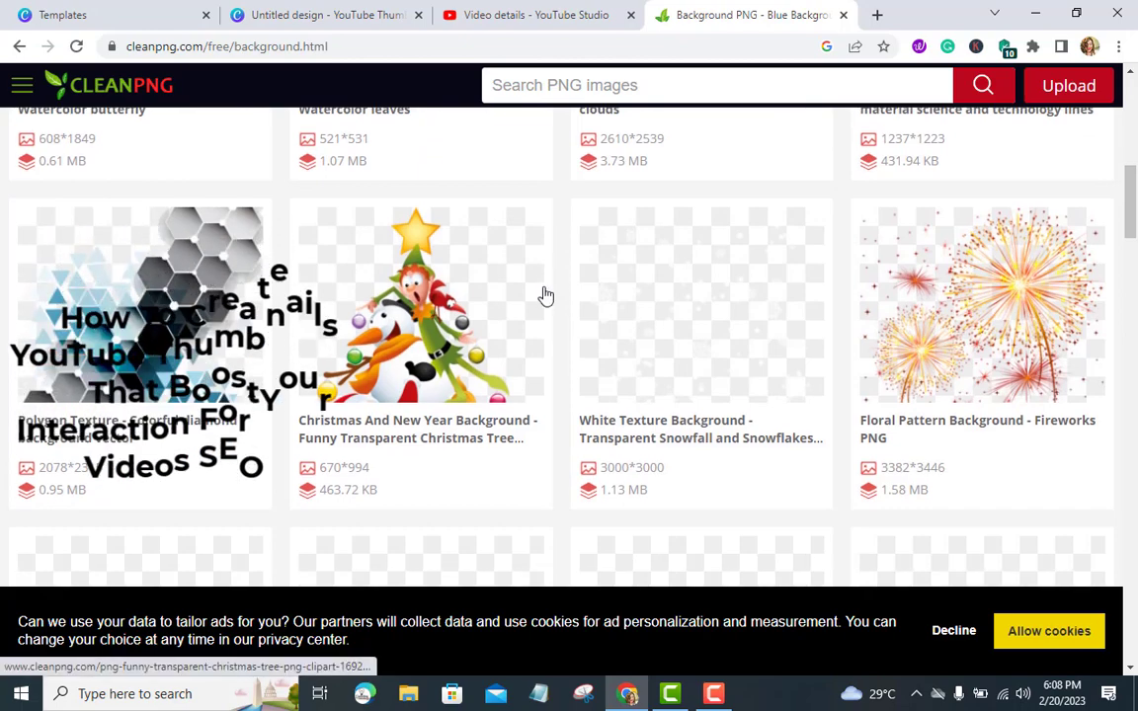
pyautogui.scroll(-4, 548, 297)
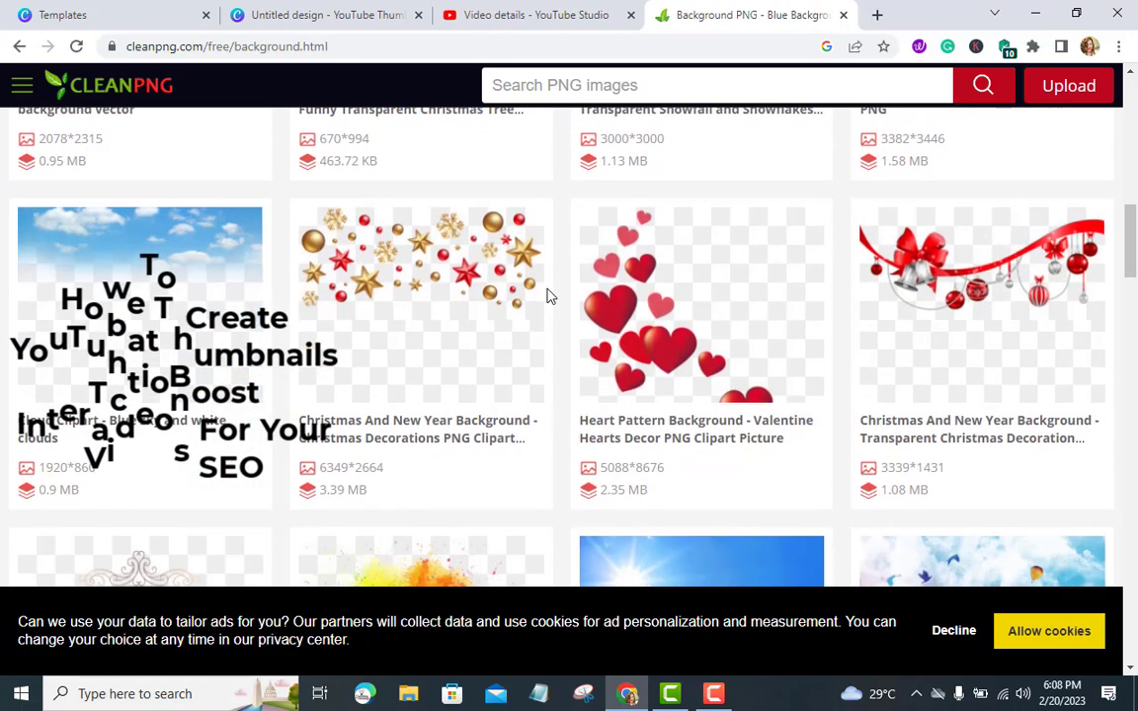
pyautogui.scroll(-1, 548, 296)
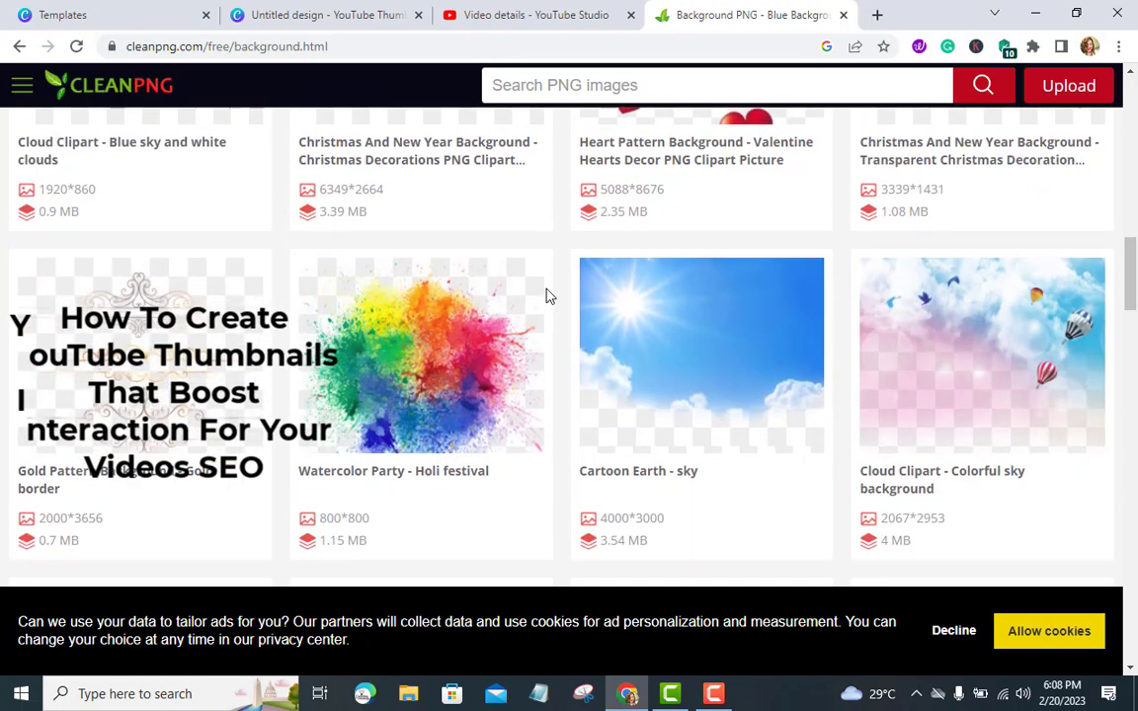
pyautogui.click(464, 306)
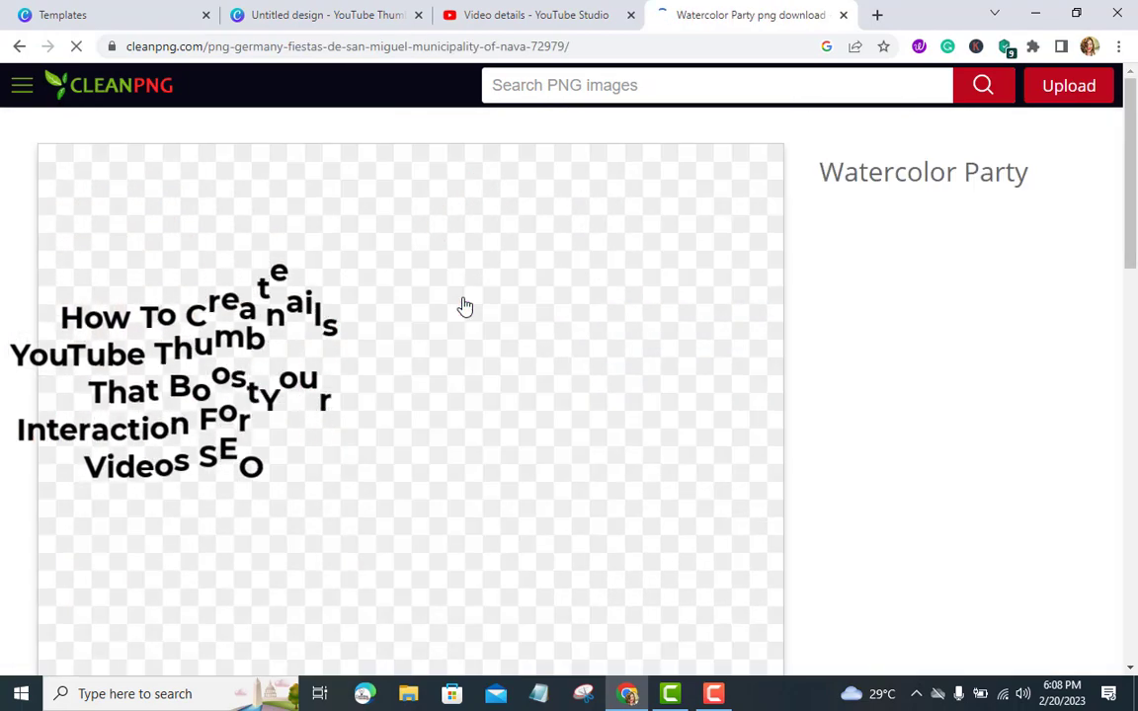
pyautogui.scroll(-6, 450, 315)
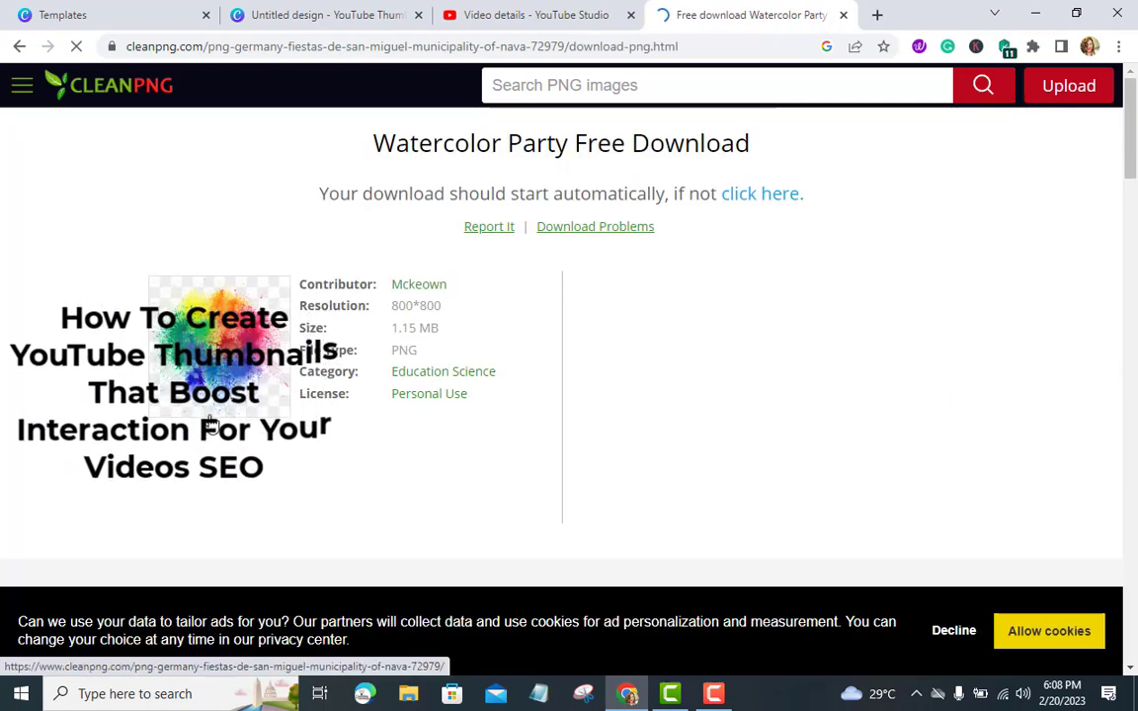
# Open another new tab and search Google for pexels
pyautogui.click(877, 14)
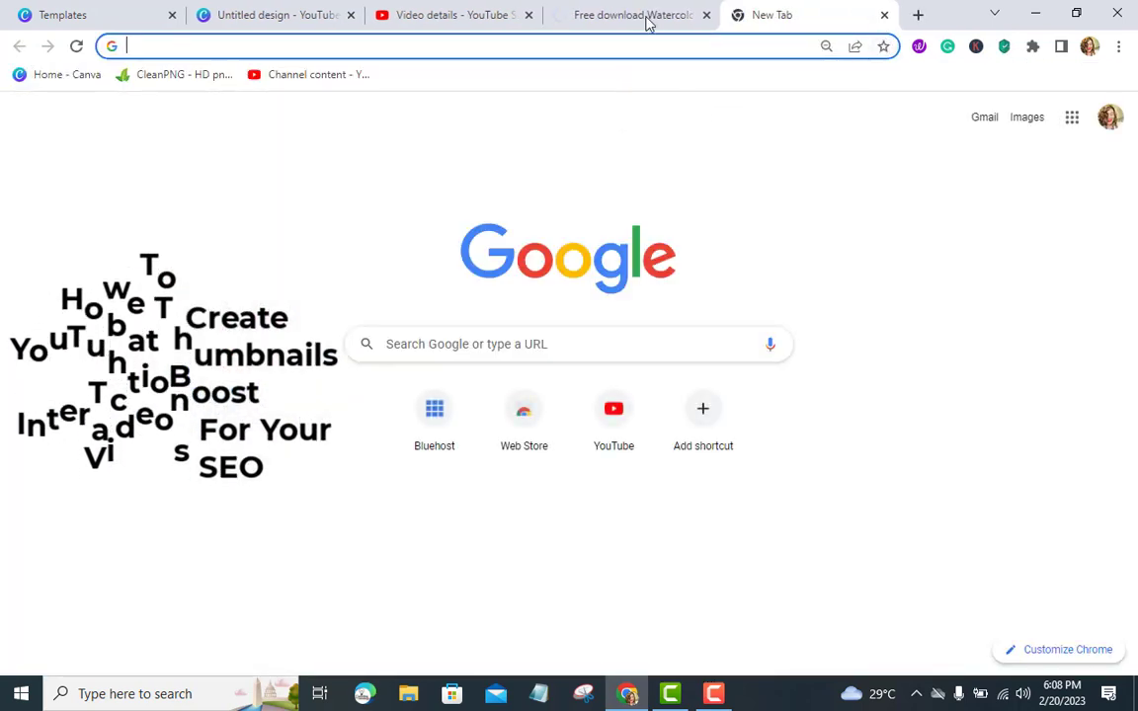
pyautogui.click(647, 18)
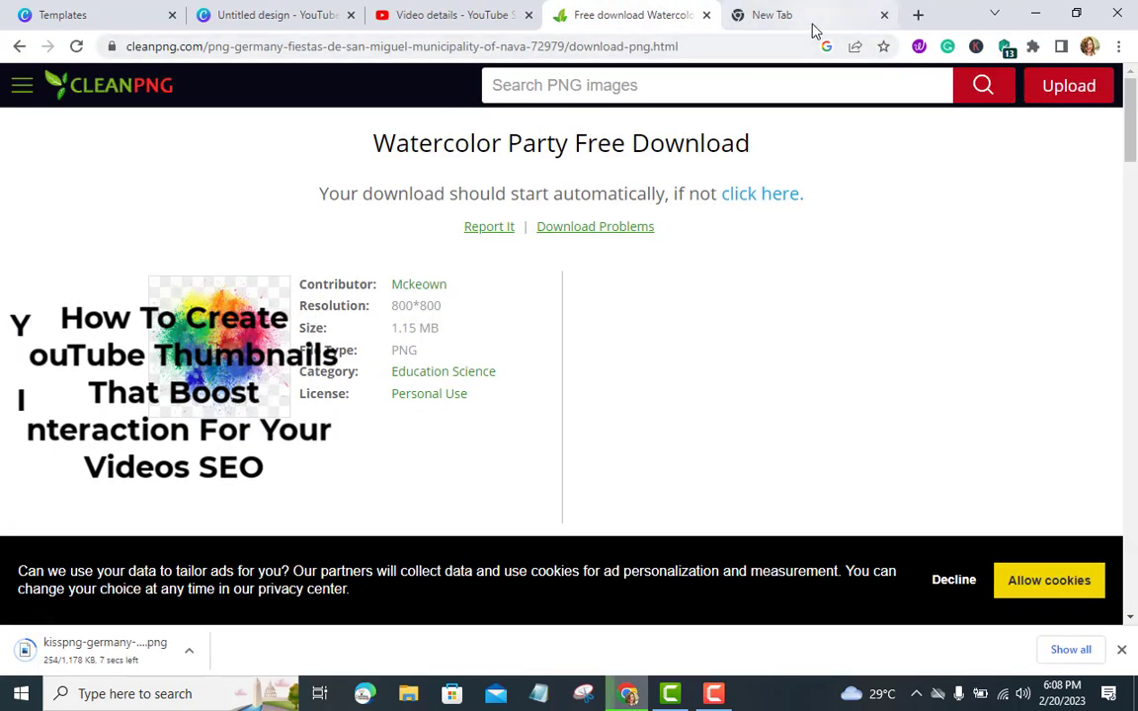
pyautogui.click(811, 27)
pyautogui.click(483, 334)
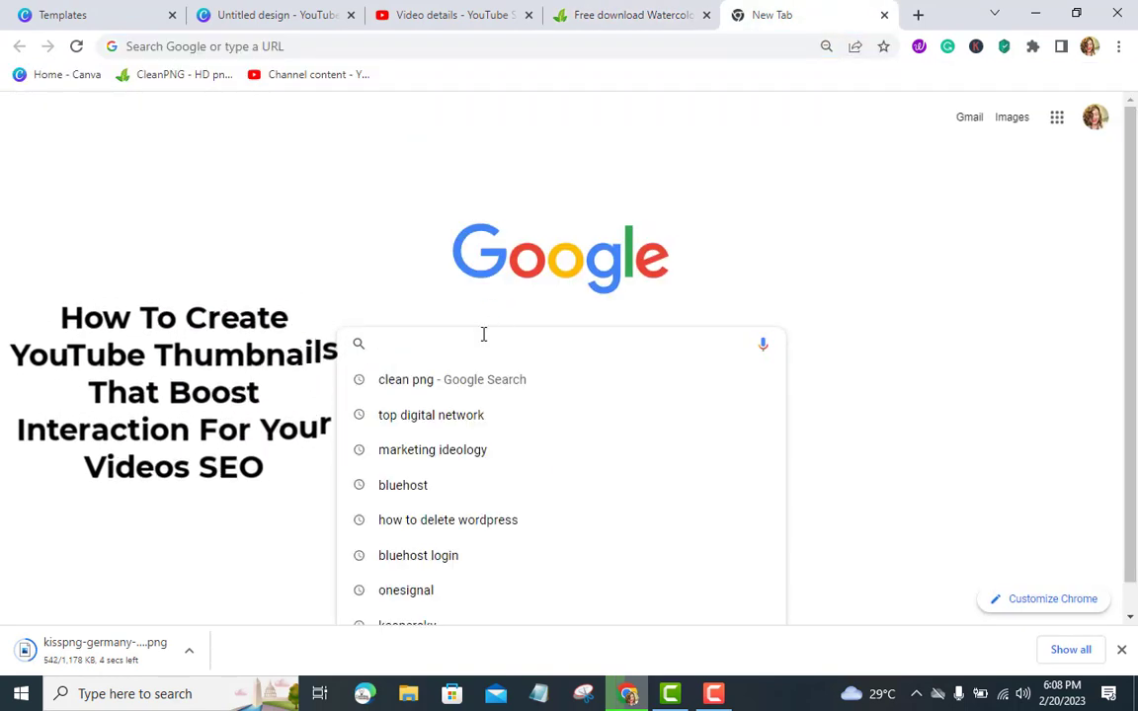
pyautogui.write('pexels')
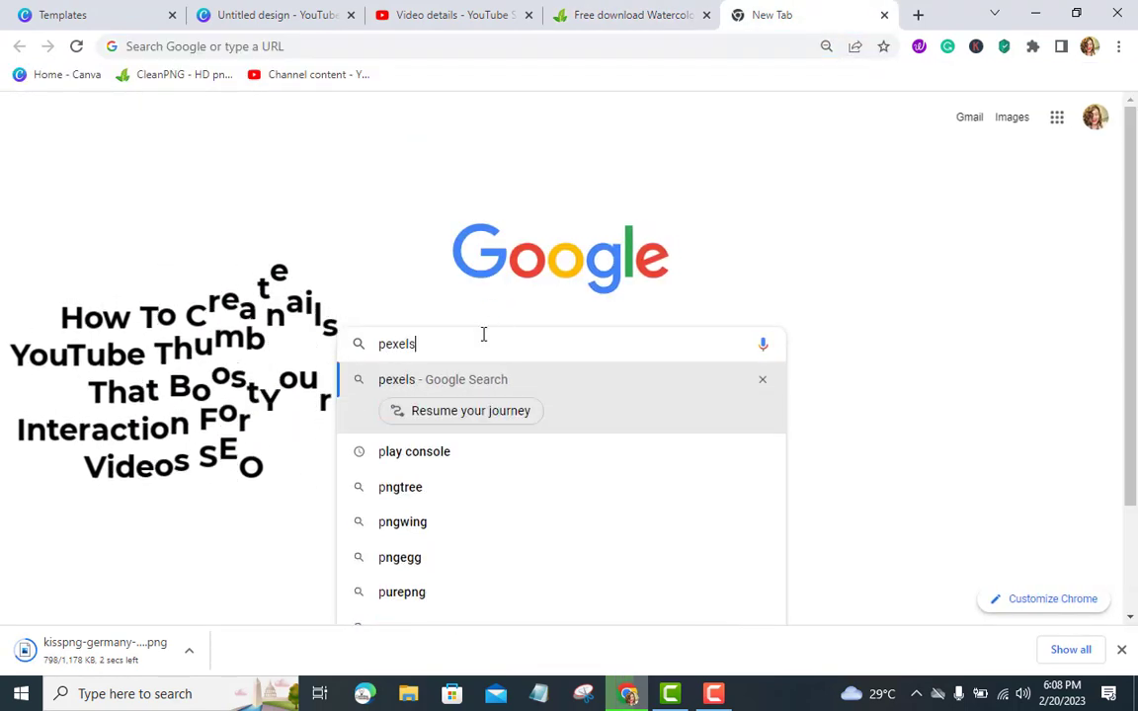
pyautogui.press('Return')
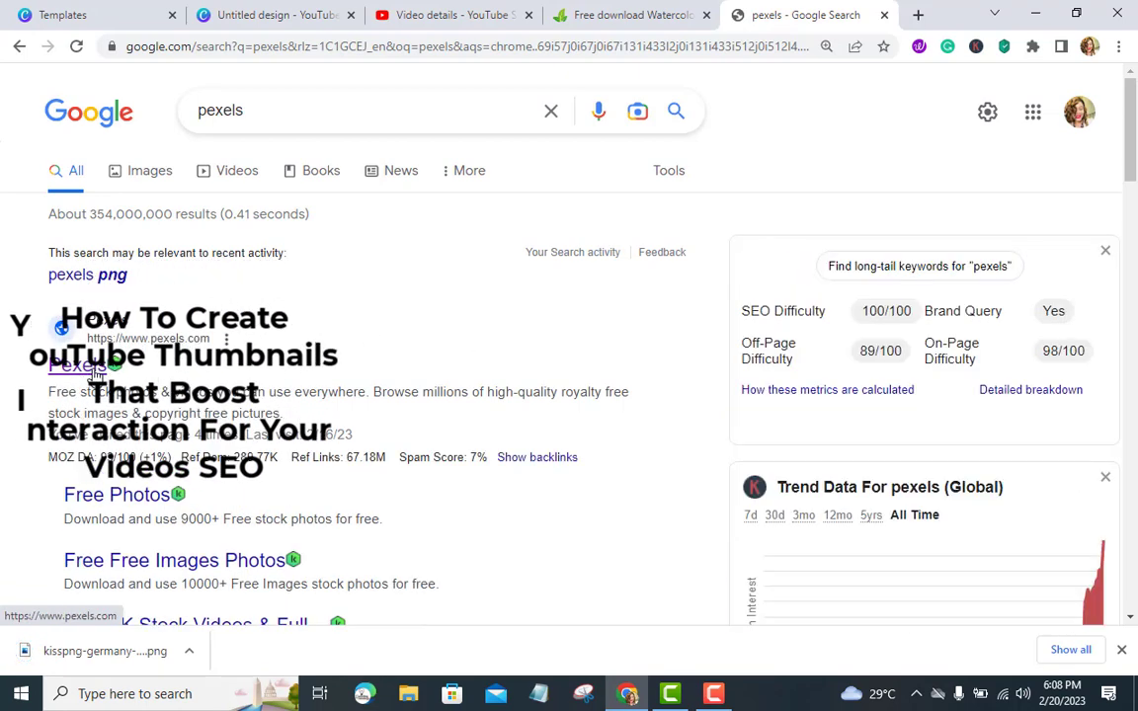
# Open the Pexels website and search it for business woman surprise photos
pyautogui.click(95, 373)
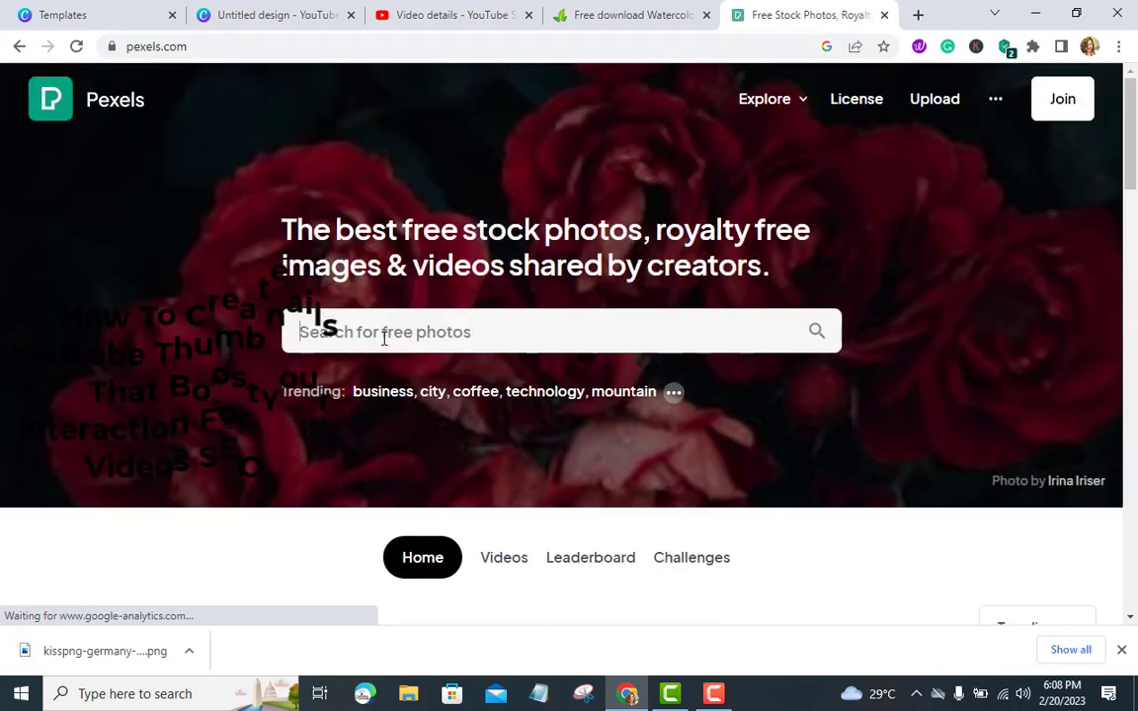
pyautogui.write('business')
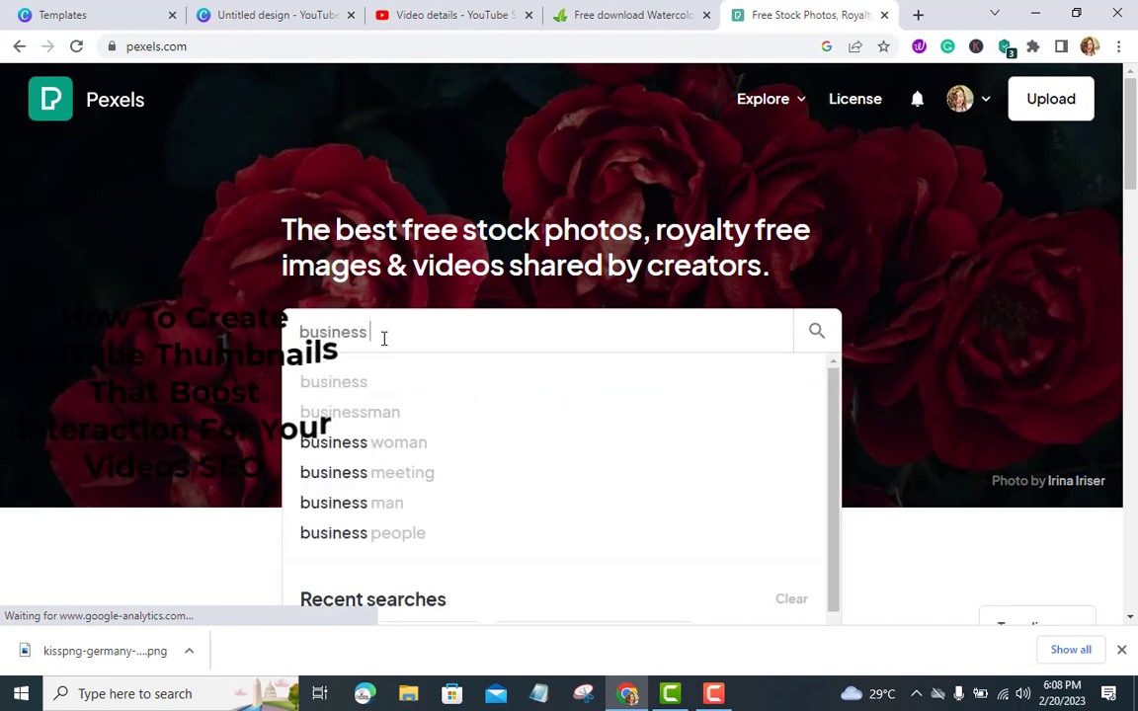
pyautogui.write('wo')
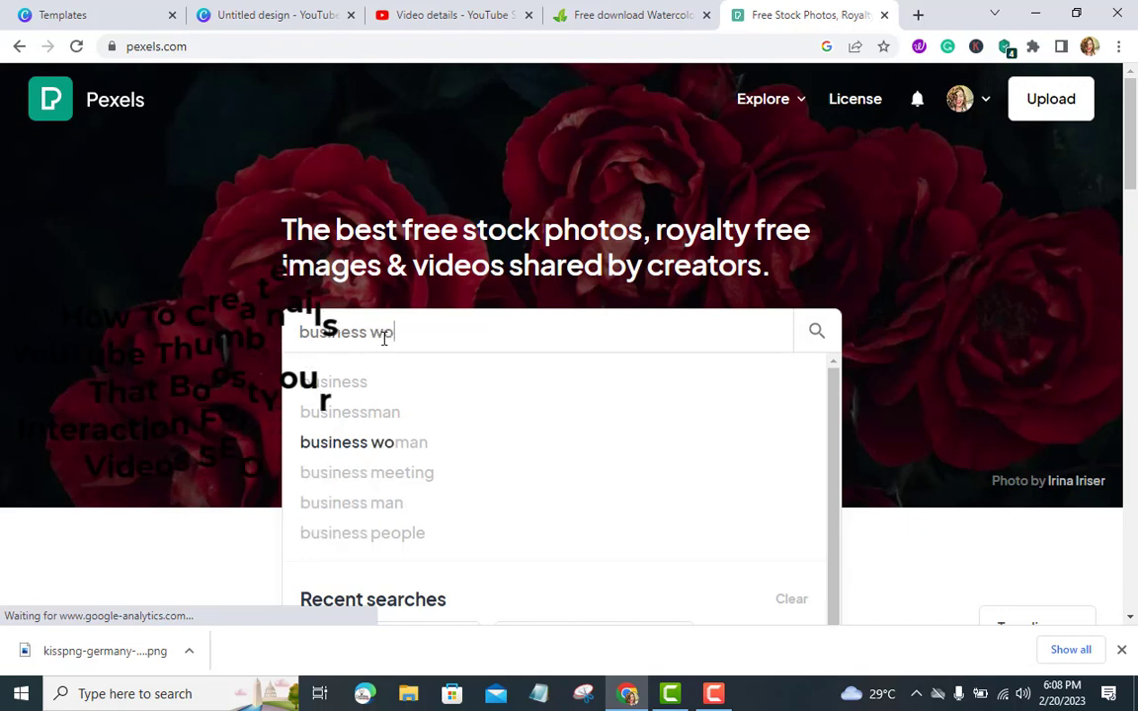
pyautogui.write('man surprise')
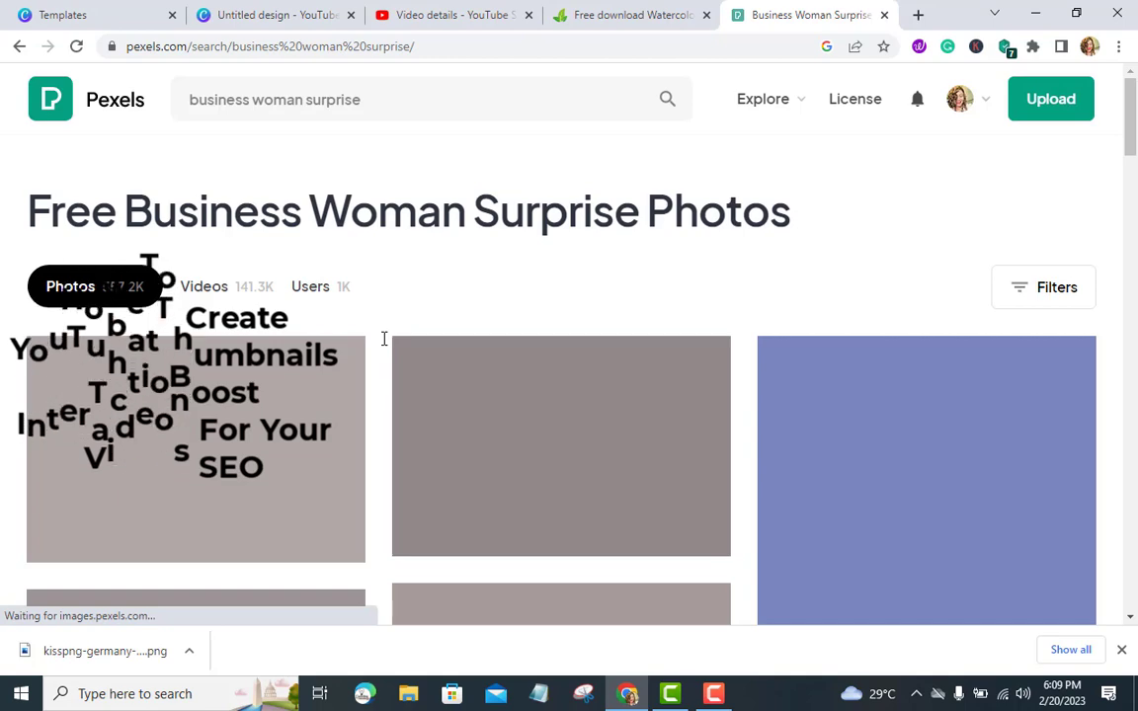
# Browse the photo results and download the photo of a man and a woman looking surprised
pyautogui.scroll(-2, 384, 341)
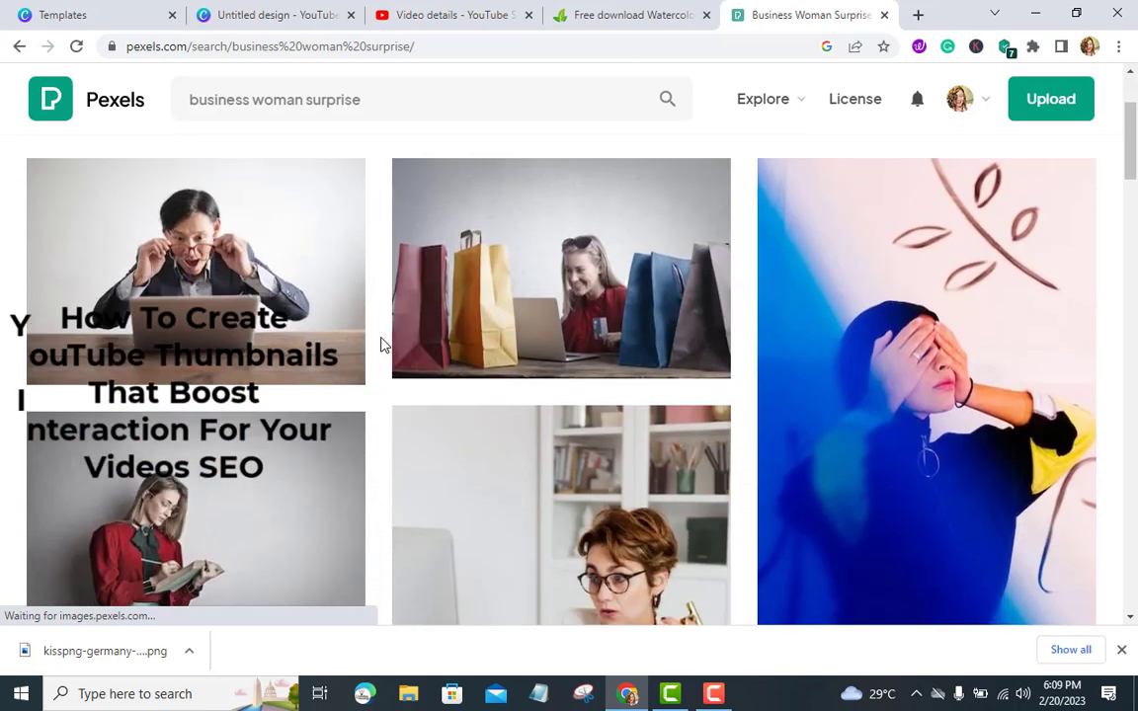
pyautogui.scroll(-3, 384, 343)
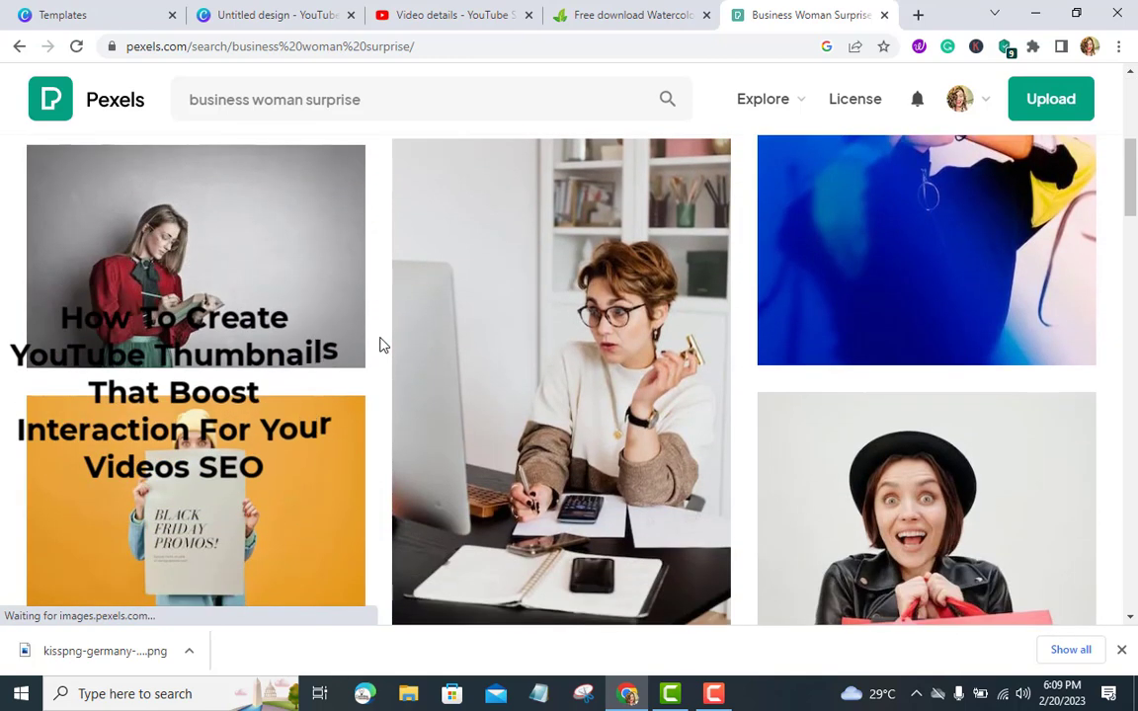
pyautogui.scroll(-5, 384, 344)
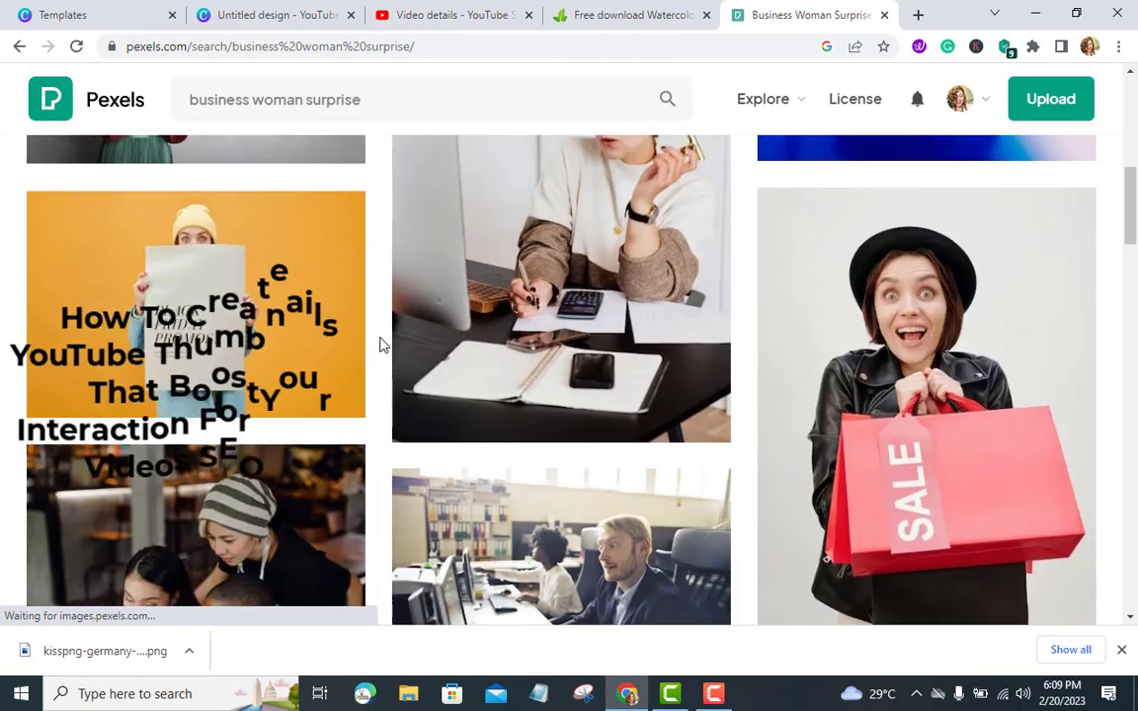
pyautogui.scroll(-2, 384, 344)
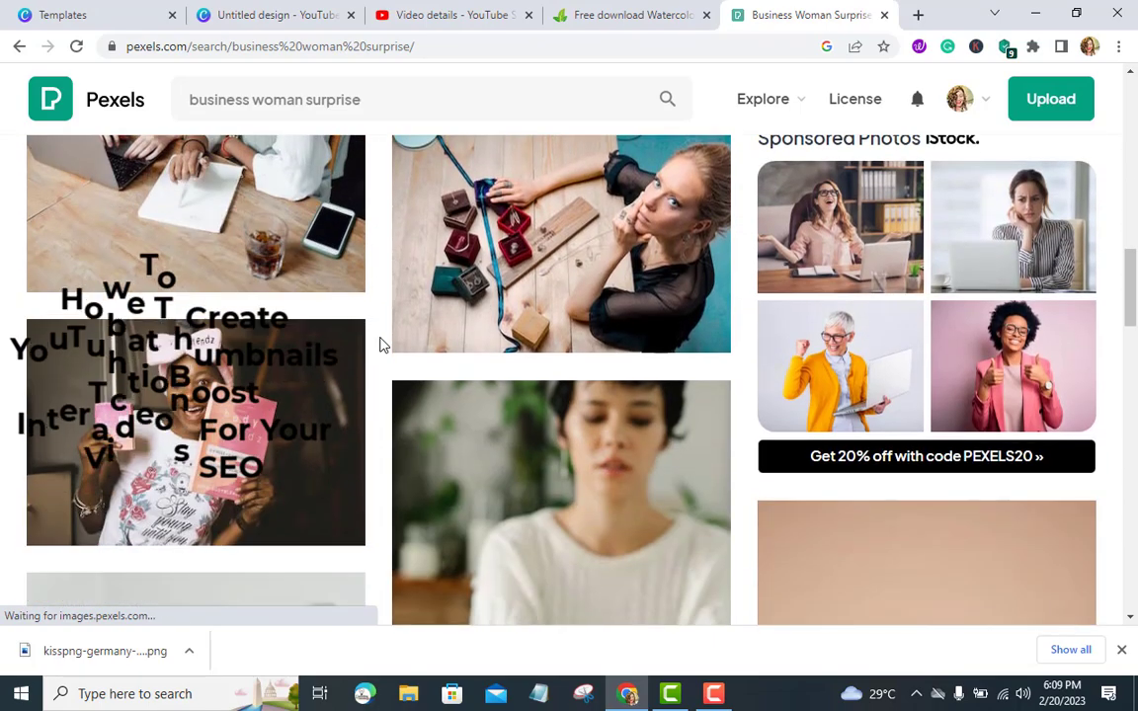
pyautogui.scroll(-3, 384, 344)
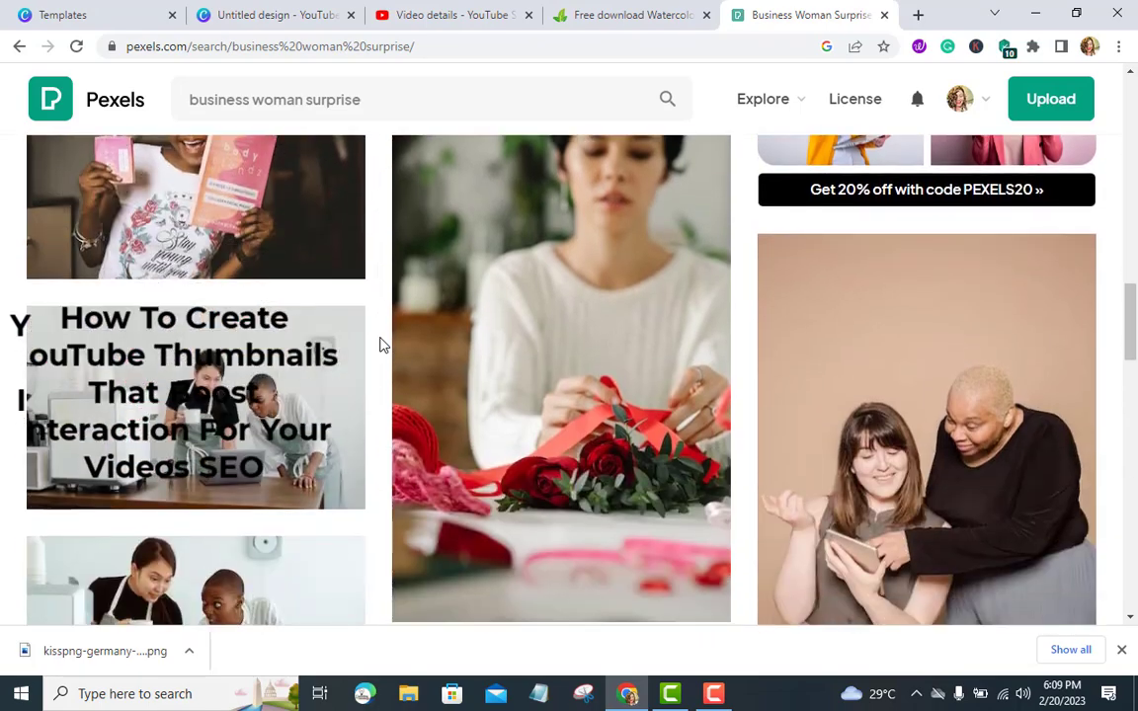
pyautogui.scroll(-2, 385, 344)
pyautogui.scroll(-1, 384, 344)
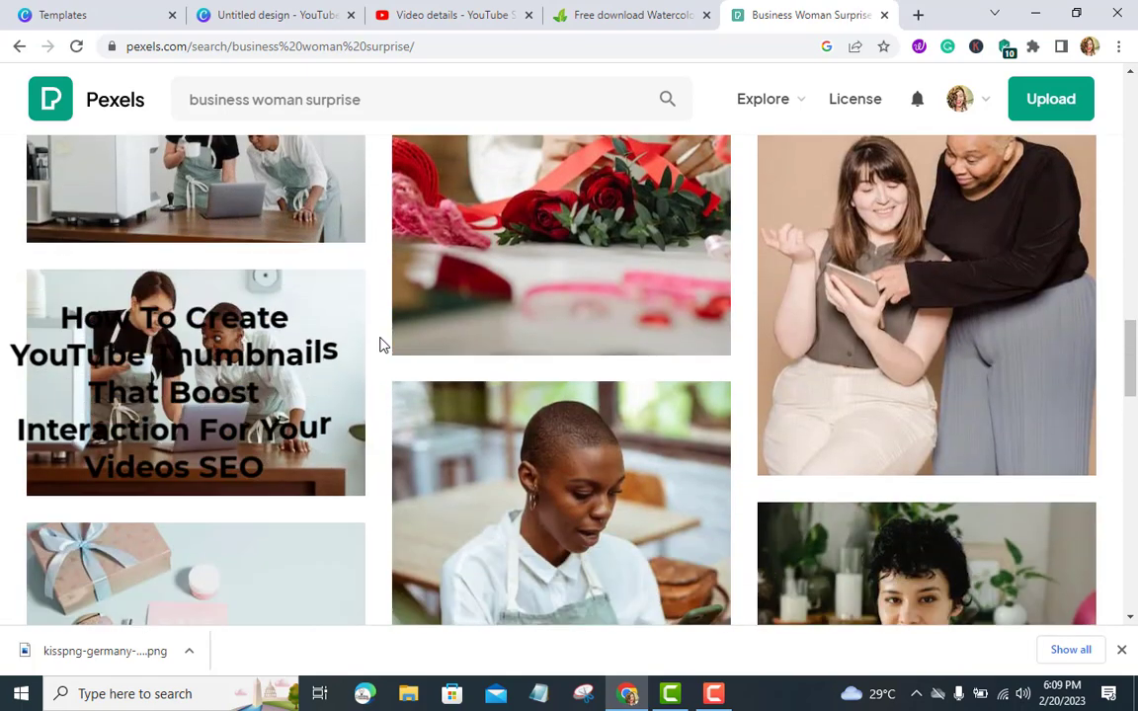
pyautogui.scroll(-3, 385, 344)
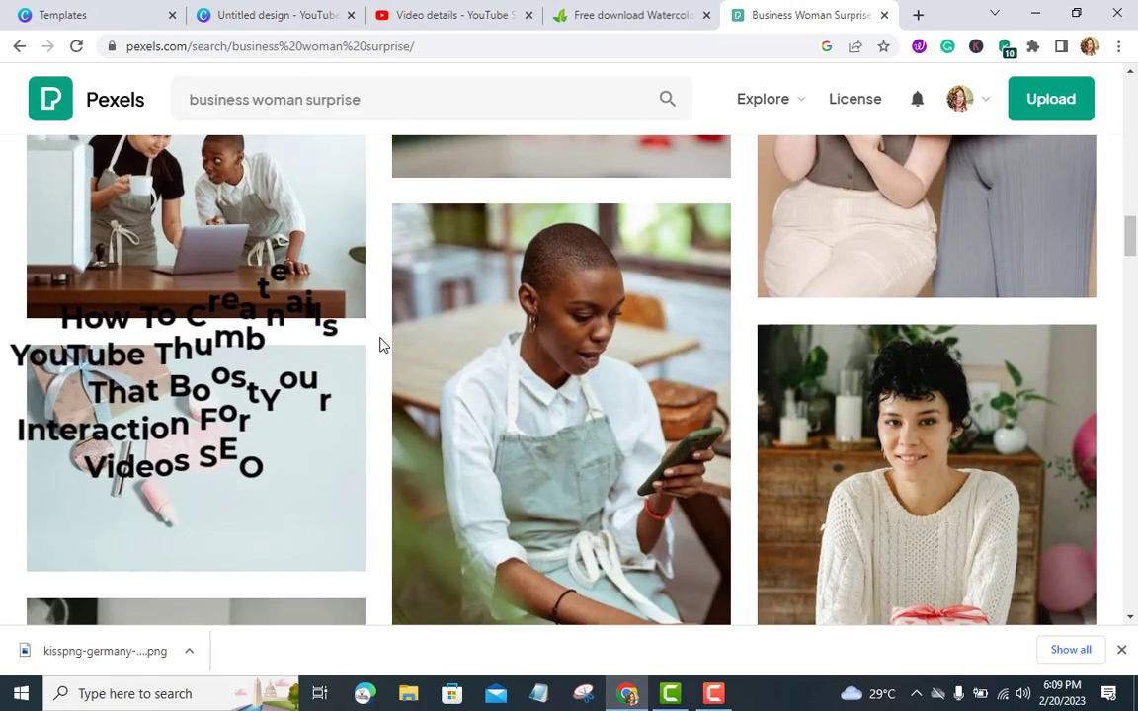
pyautogui.scroll(-4, 384, 344)
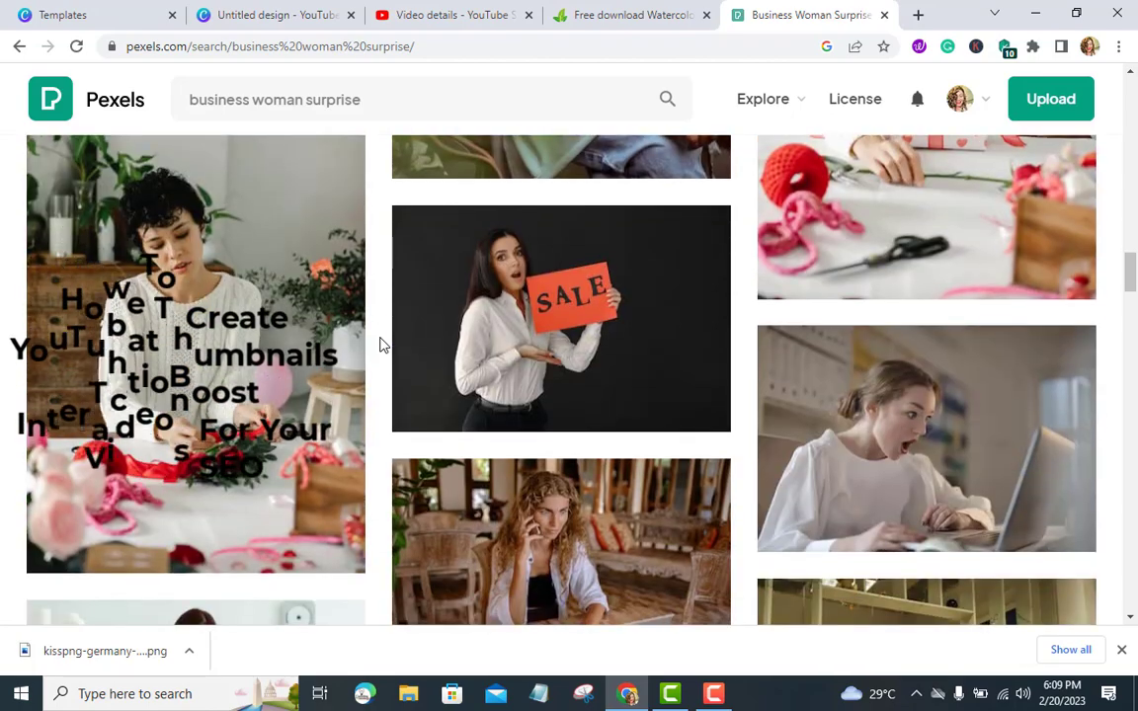
pyautogui.scroll(-3, 385, 344)
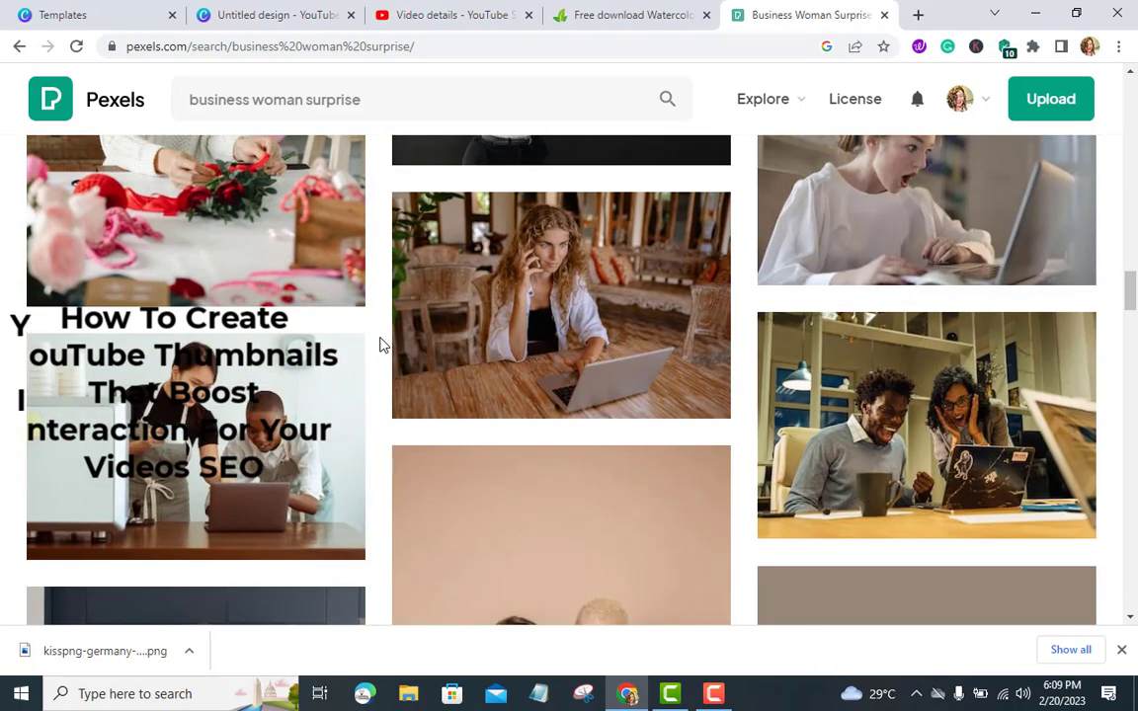
pyautogui.scroll(-4, 384, 344)
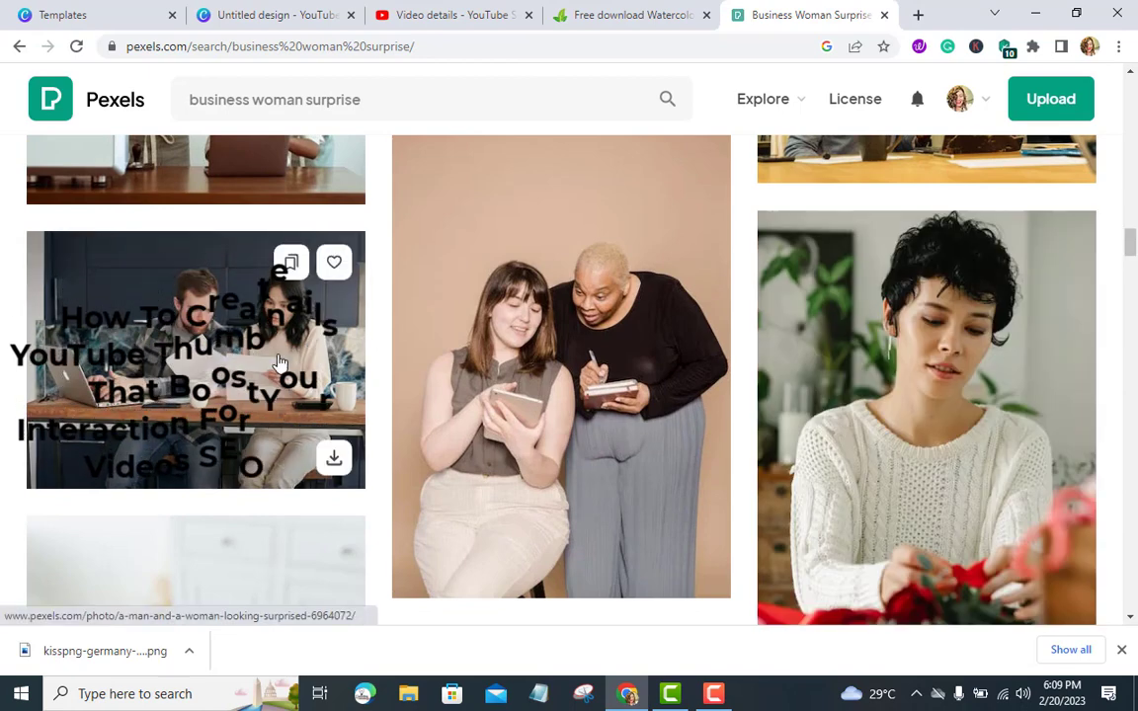
pyautogui.click(246, 338)
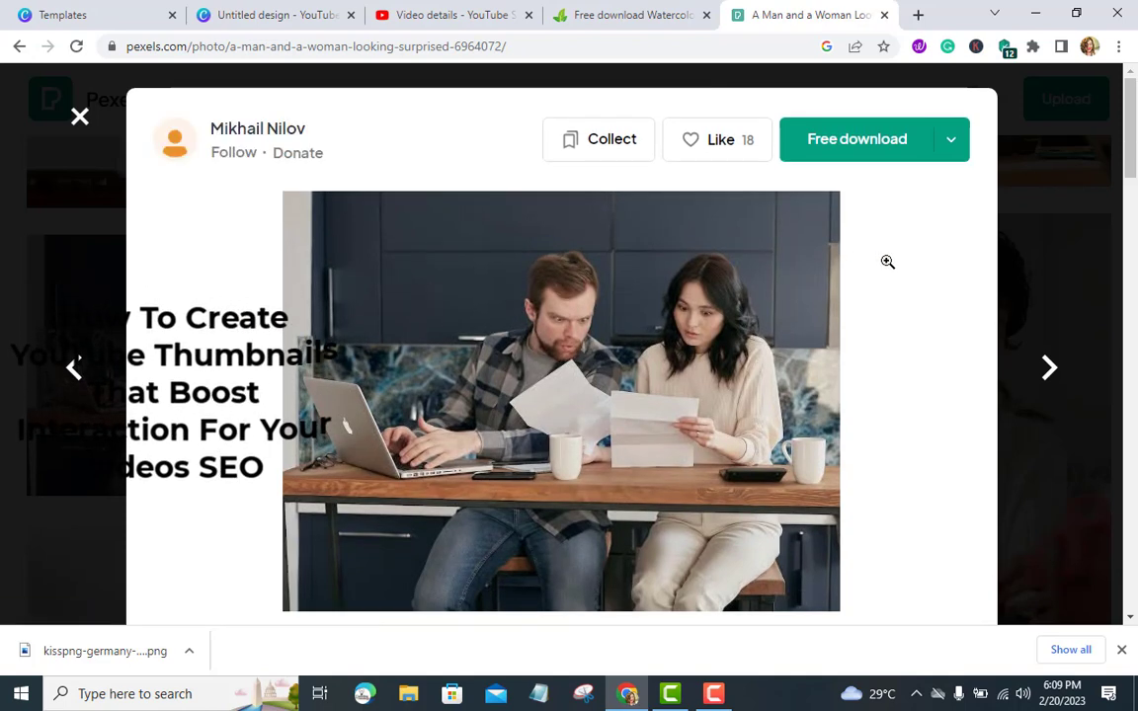
pyautogui.click(889, 156)
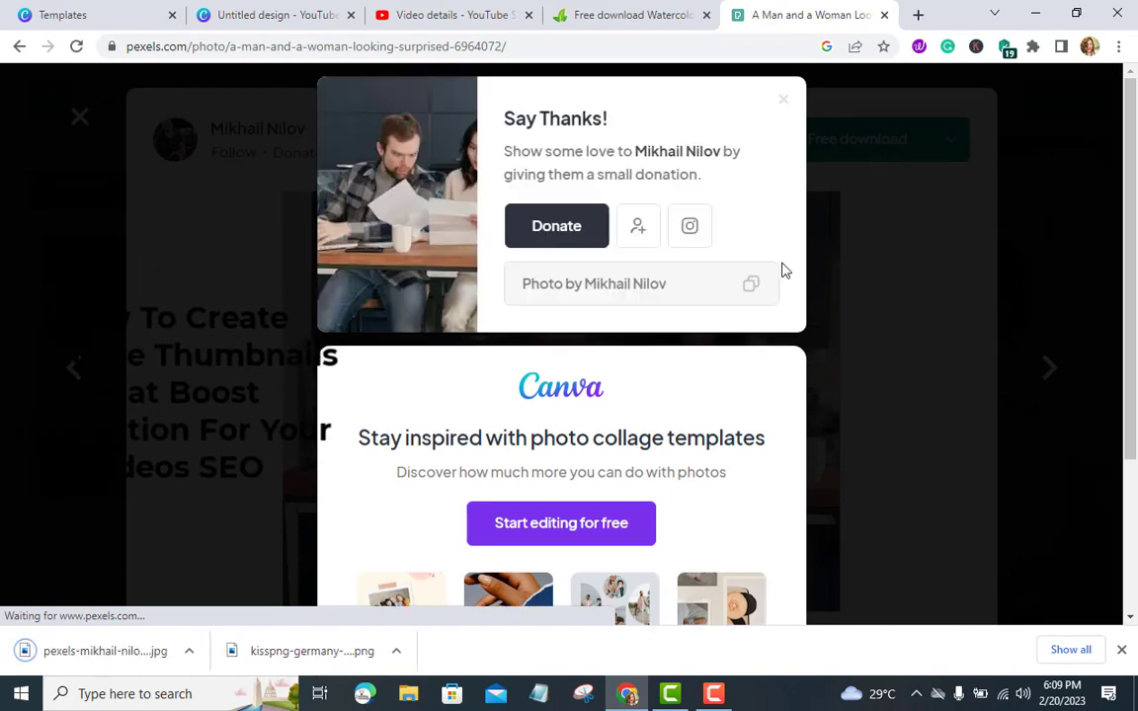
# Upload the downloaded Holi festival PNG to the Canva design and place it on the thumbnail canvas
pyautogui.click(279, 18)
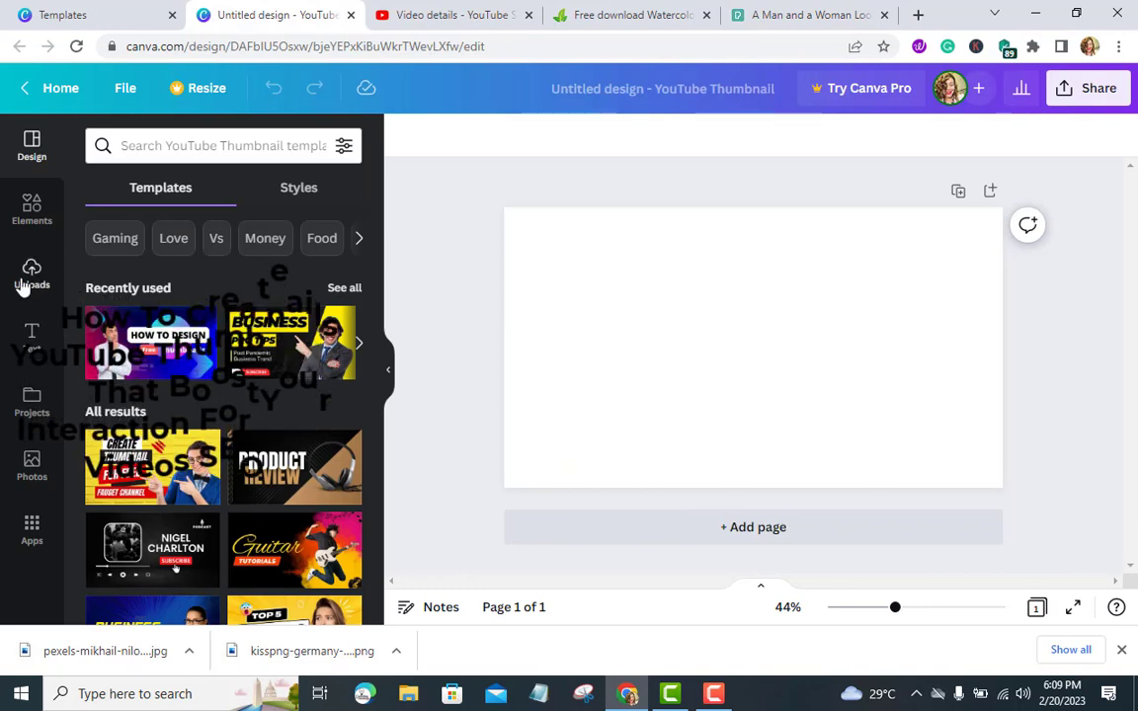
pyautogui.click(26, 282)
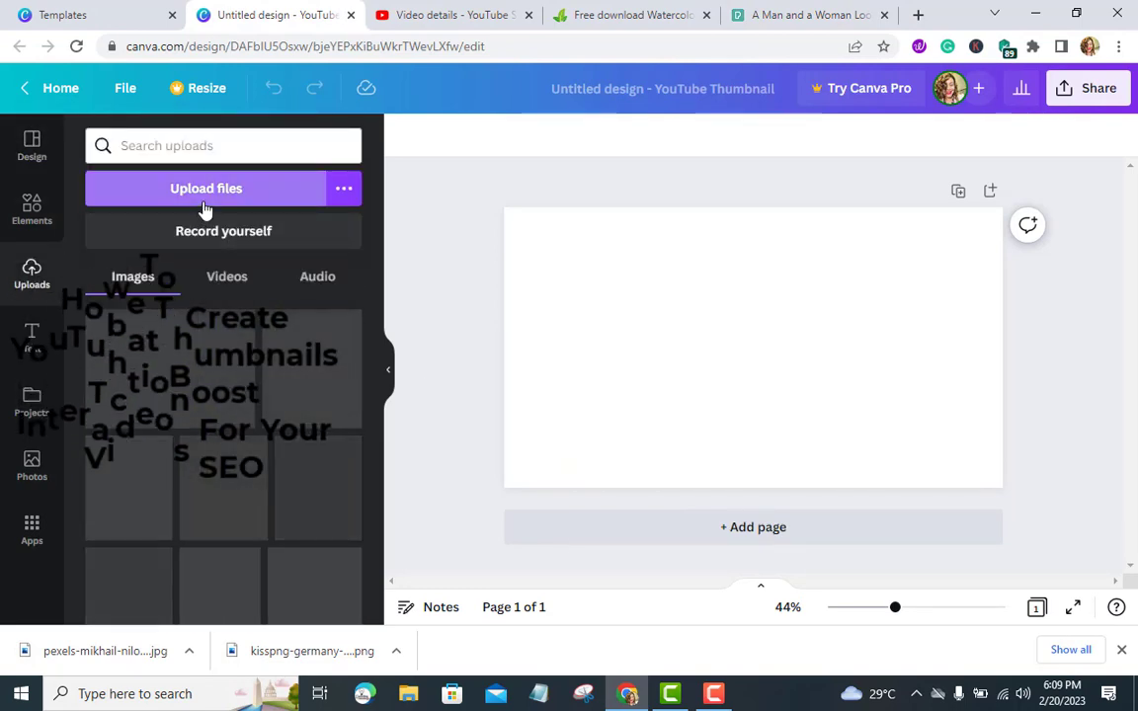
pyautogui.click(205, 190)
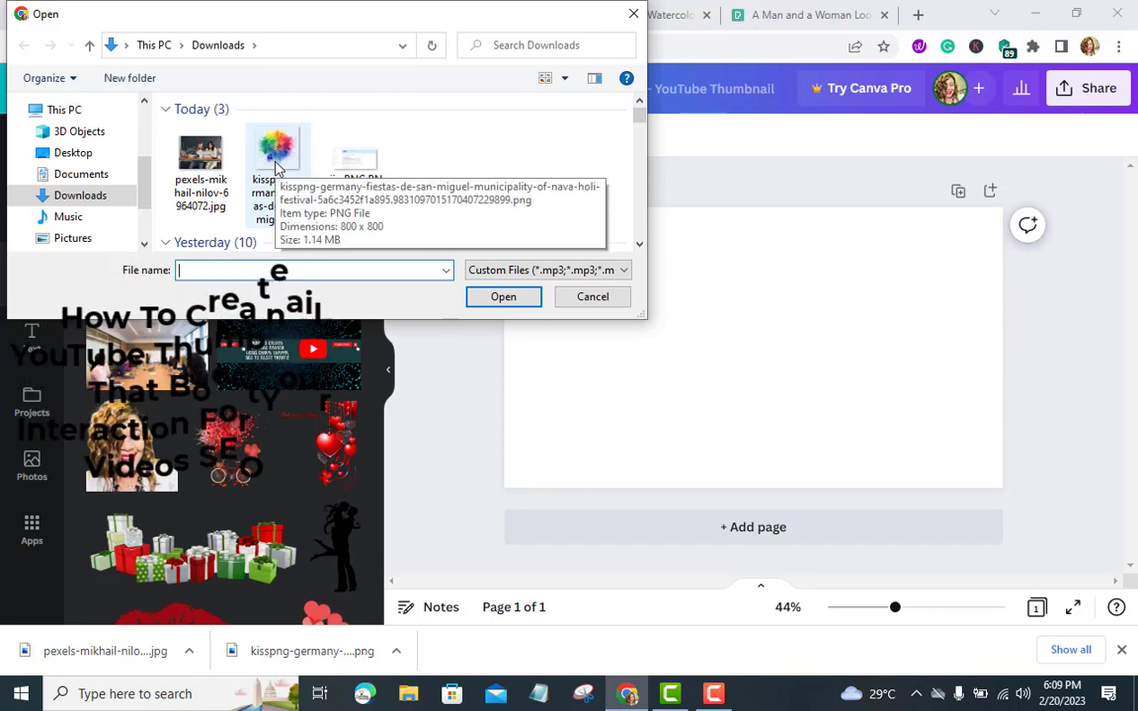
pyautogui.click(277, 168)
pyautogui.click(526, 299)
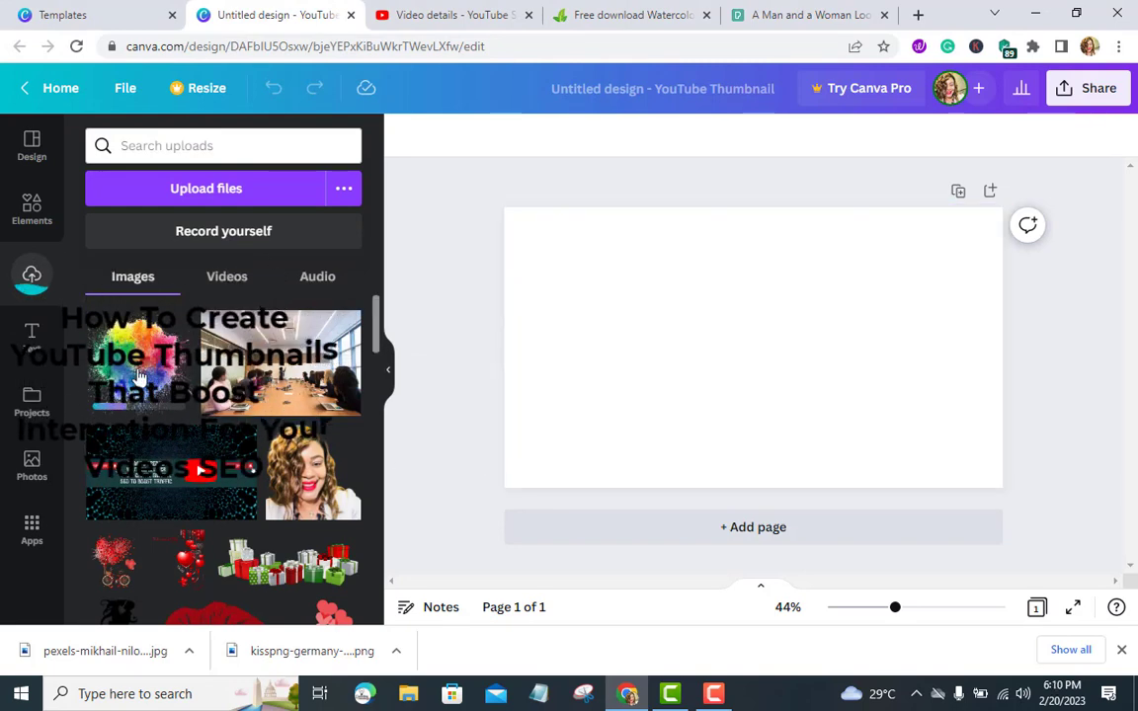
pyautogui.moveTo(139, 376); pyautogui.dragTo(529, 465)
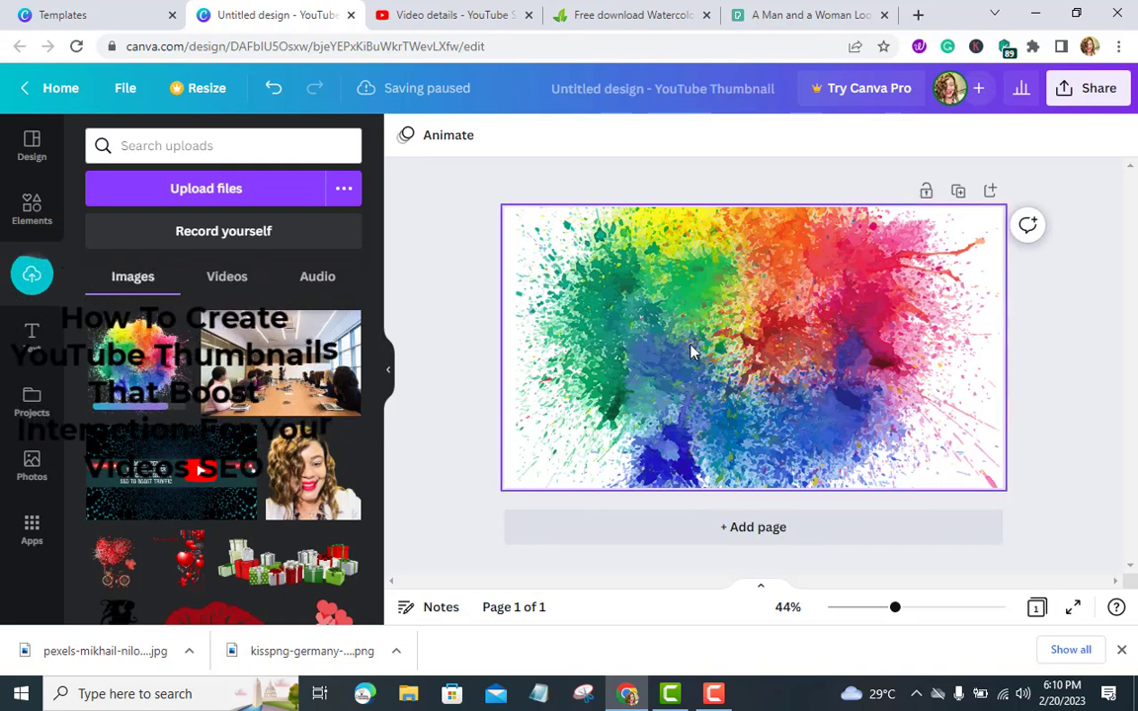
pyautogui.click(921, 16)
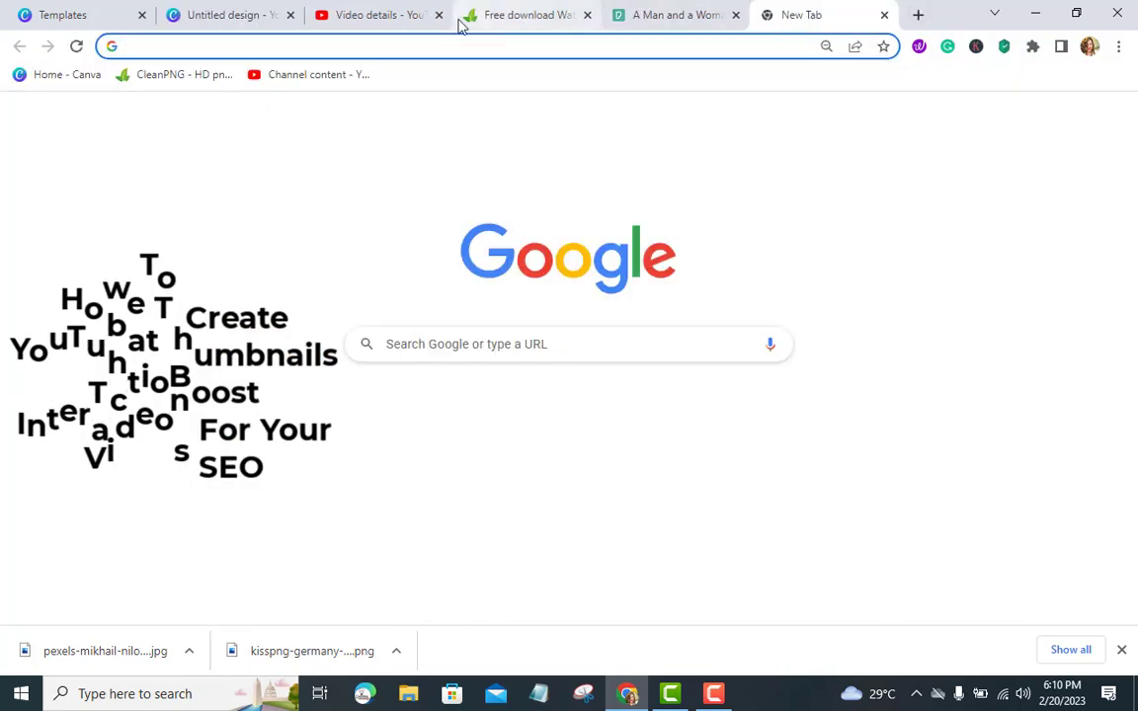
pyautogui.click(508, 12)
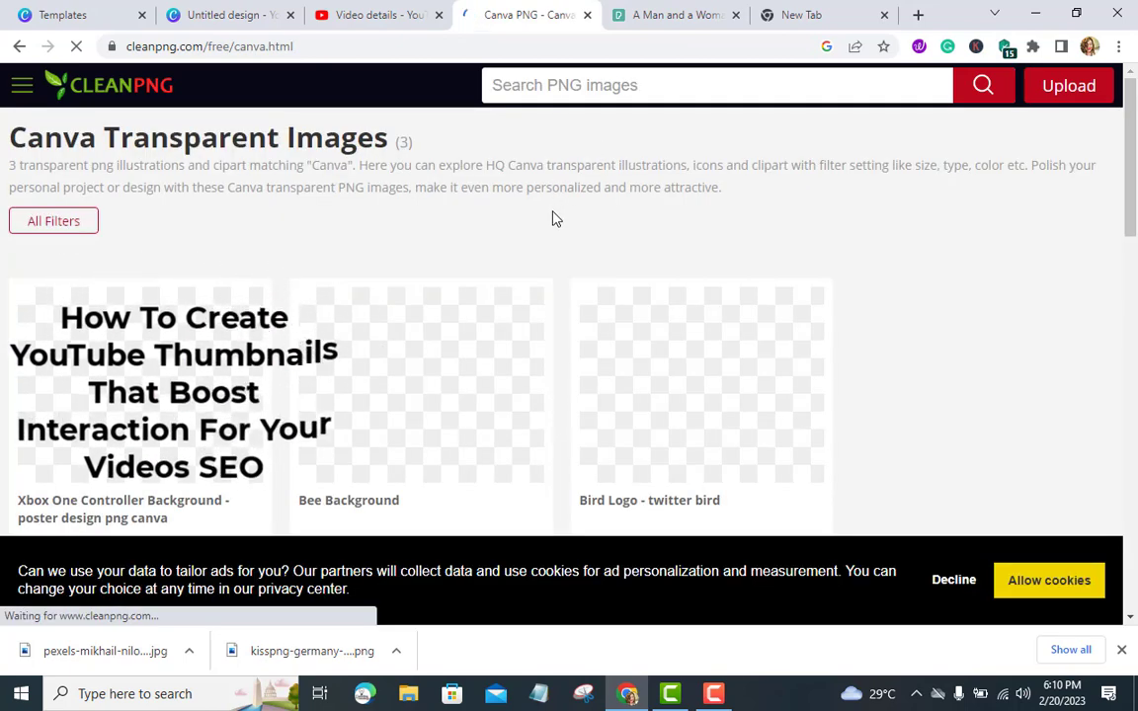
pyautogui.scroll(-3, 551, 222)
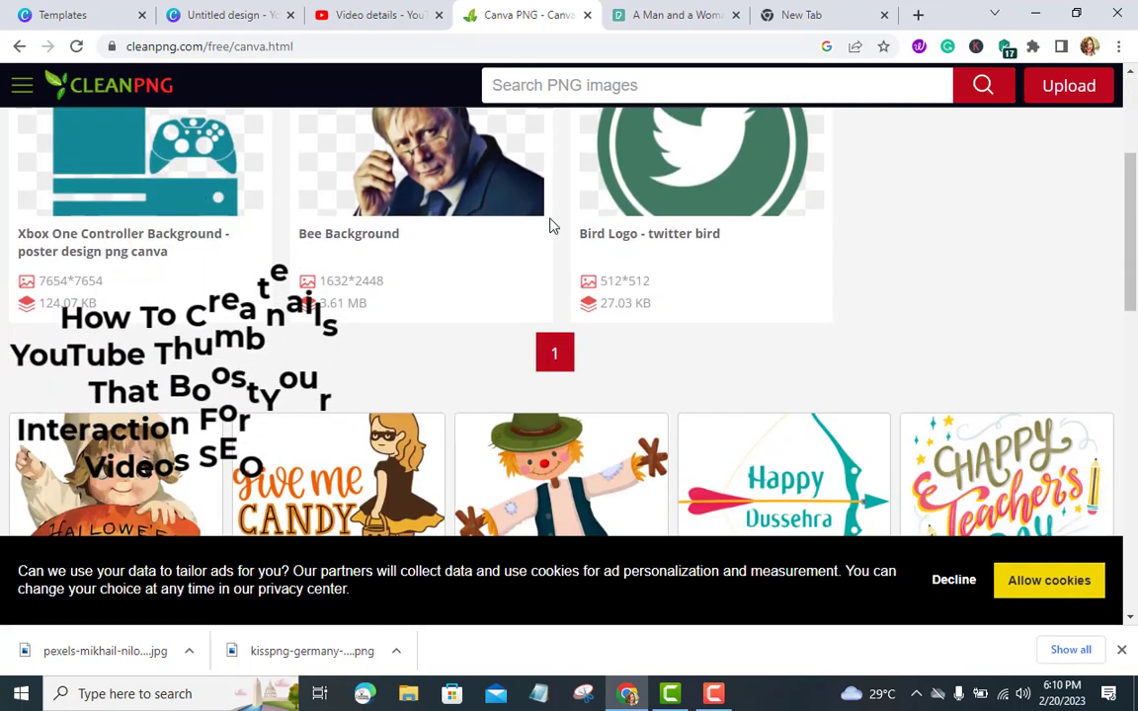
pyautogui.scroll(3, 551, 226)
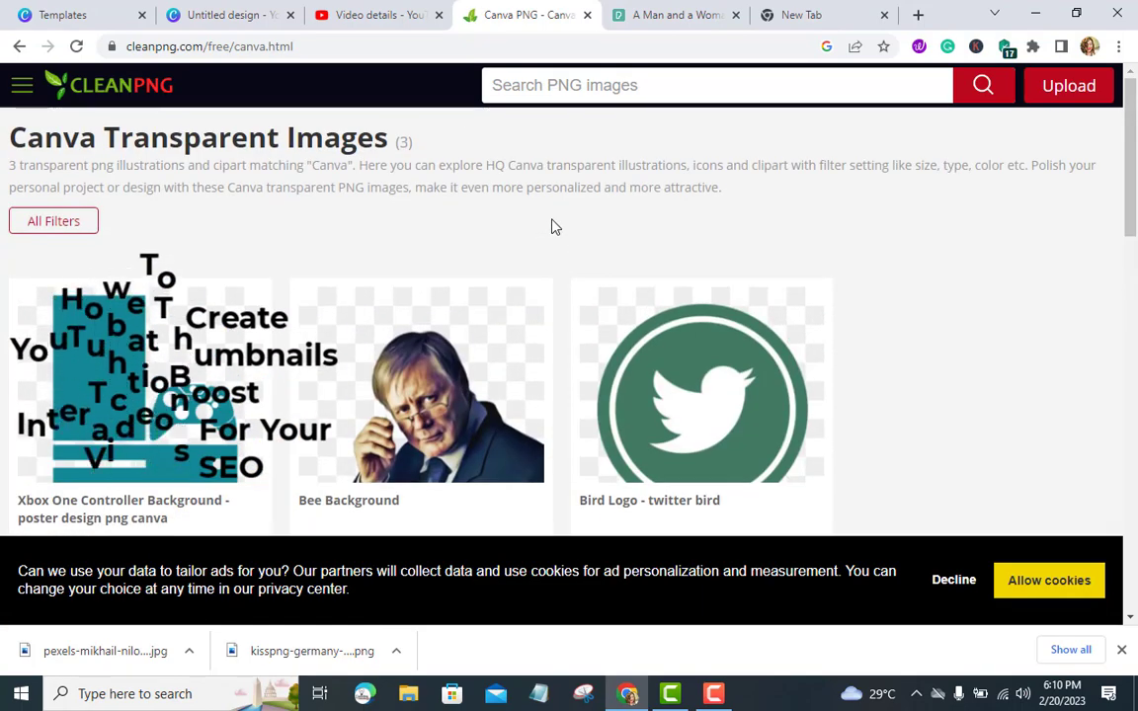
pyautogui.click(230, 18)
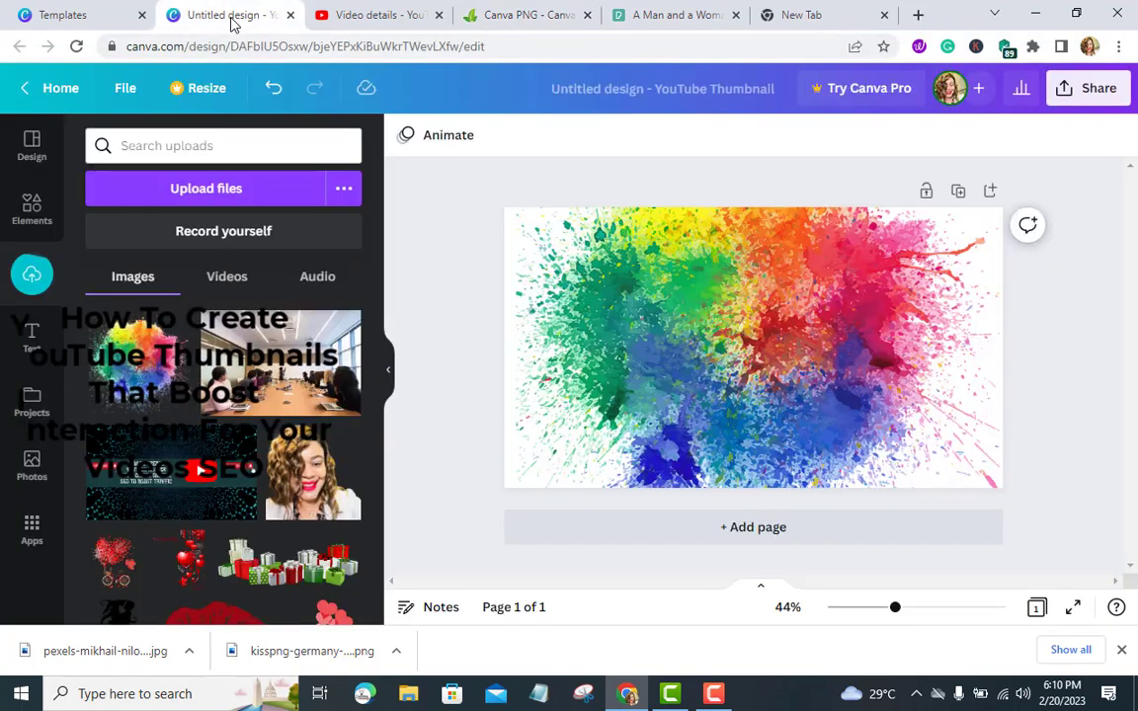
# Search the elements for canva and add the round Canva logo graphic to the thumbnail
pyautogui.click(31, 207)
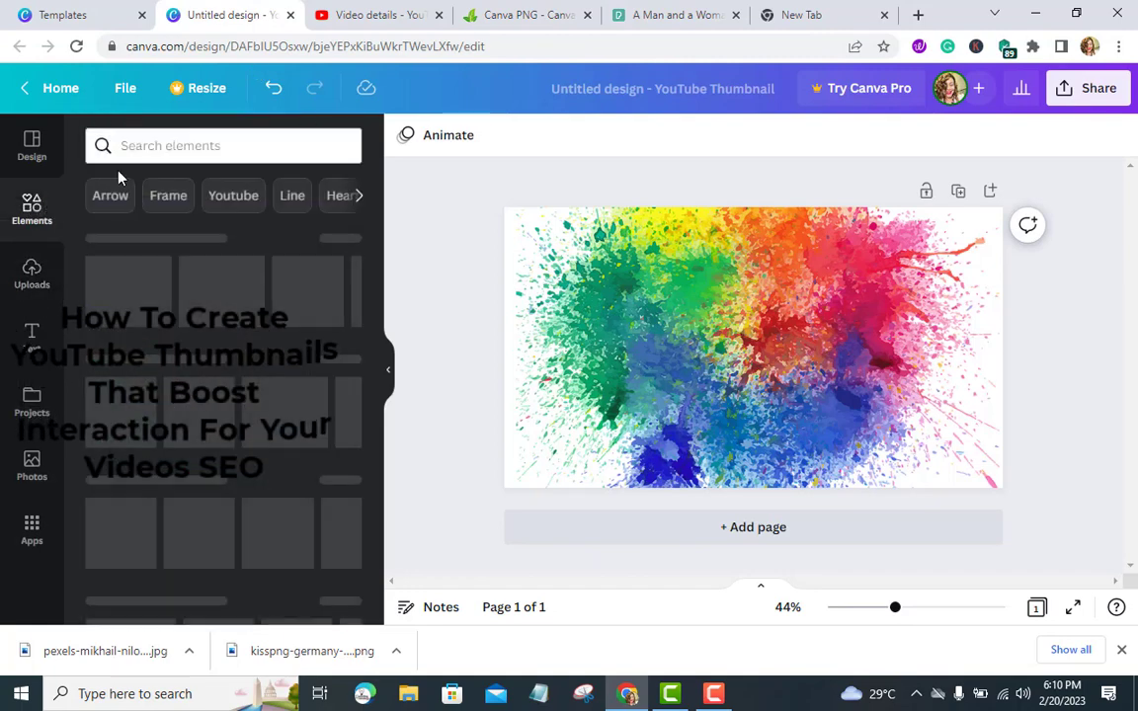
pyautogui.click(153, 145)
pyautogui.write('canva')
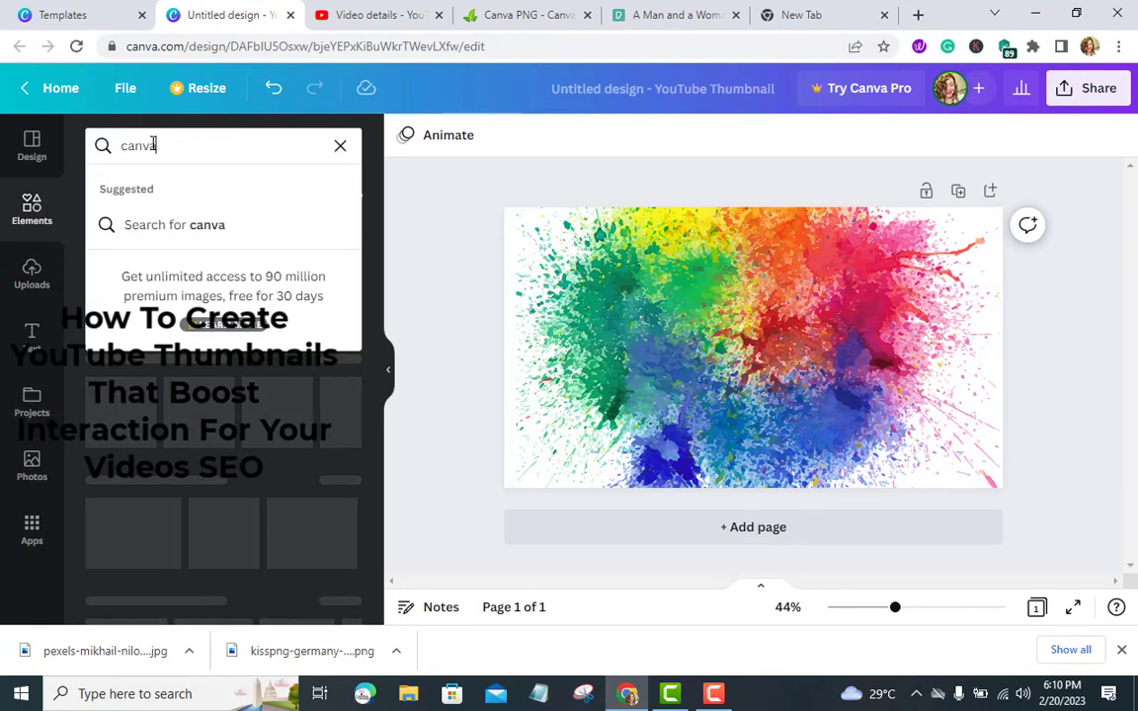
pyautogui.press('Return')
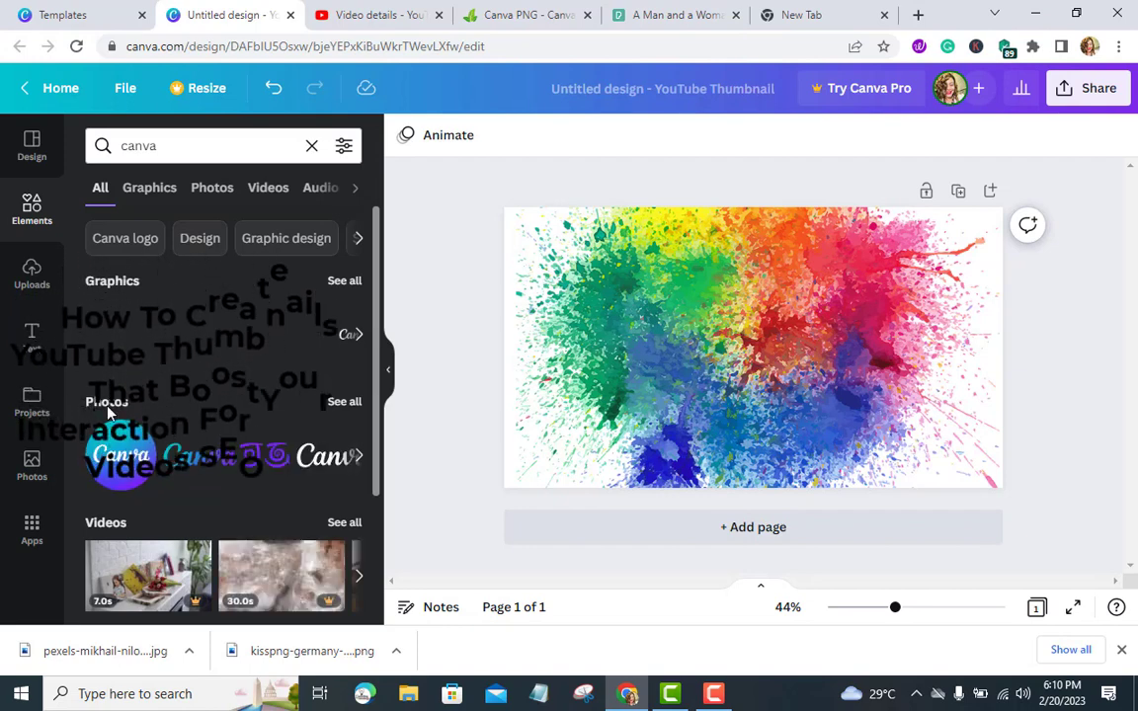
pyautogui.moveTo(290, 379); pyautogui.dragTo(659, 347)
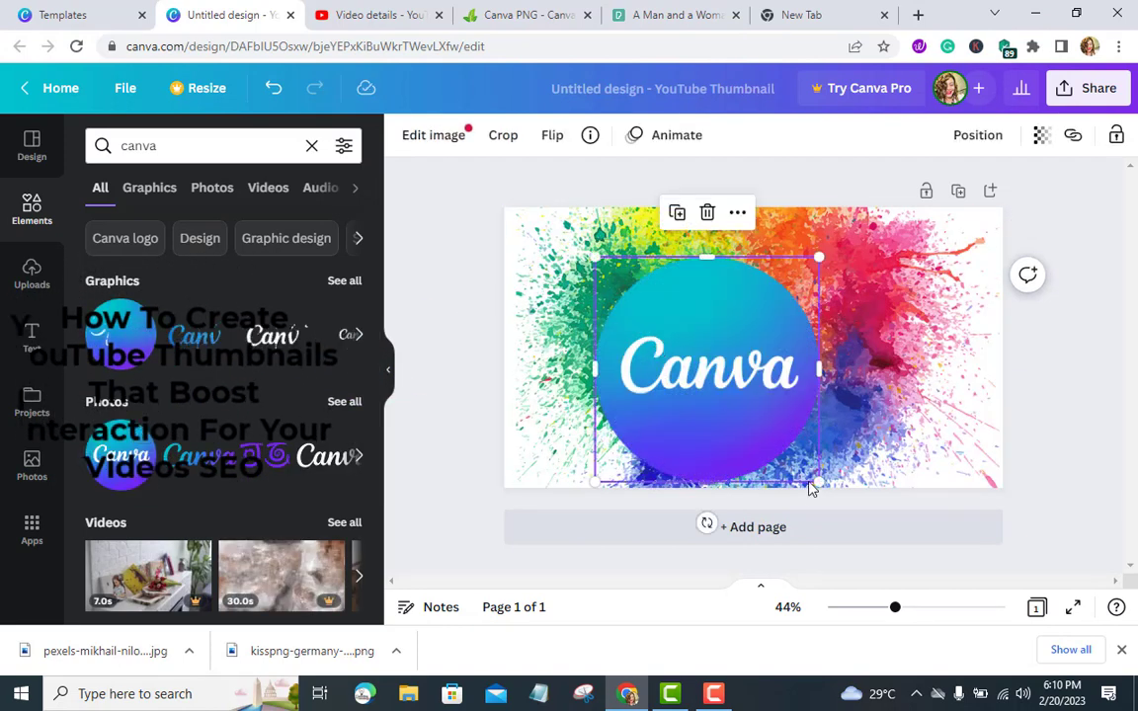
# Shrink the Canva logo and move it to the thumbnail's upper-left corner
pyautogui.moveTo(812, 486); pyautogui.dragTo(701, 365)
pyautogui.moveTo(632, 313); pyautogui.dragTo(585, 262)
pyautogui.click(457, 368)
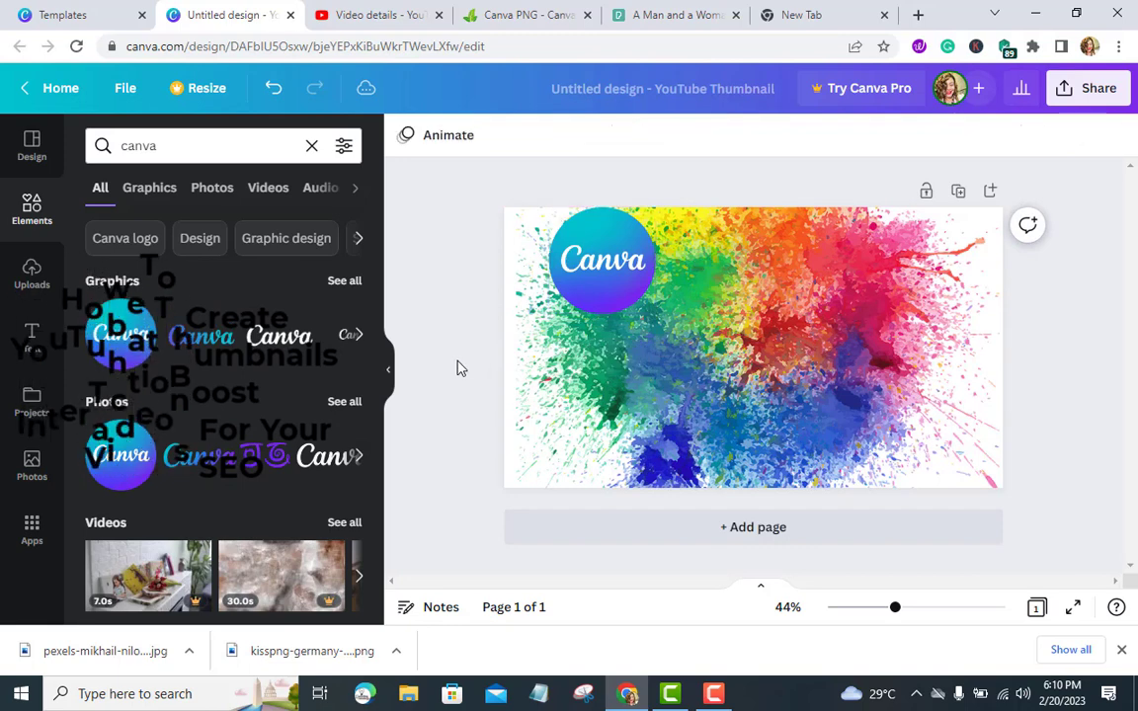
# Search the elements for youtube graphics
pyautogui.click(312, 146)
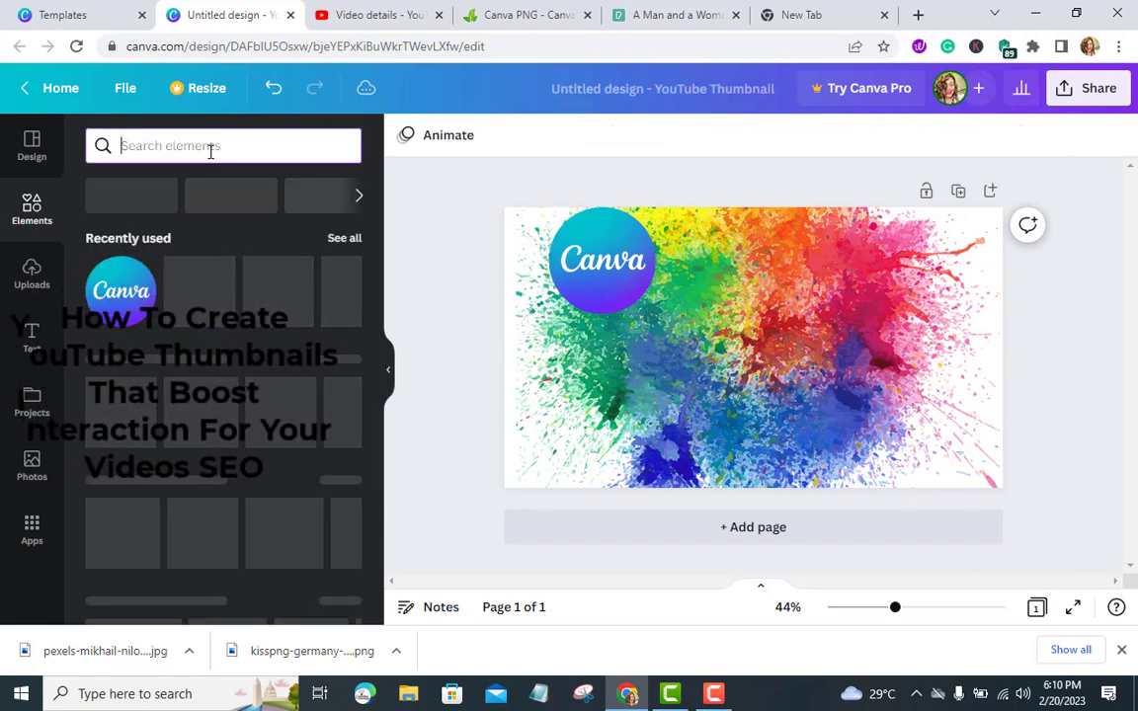
pyautogui.write('youtube')
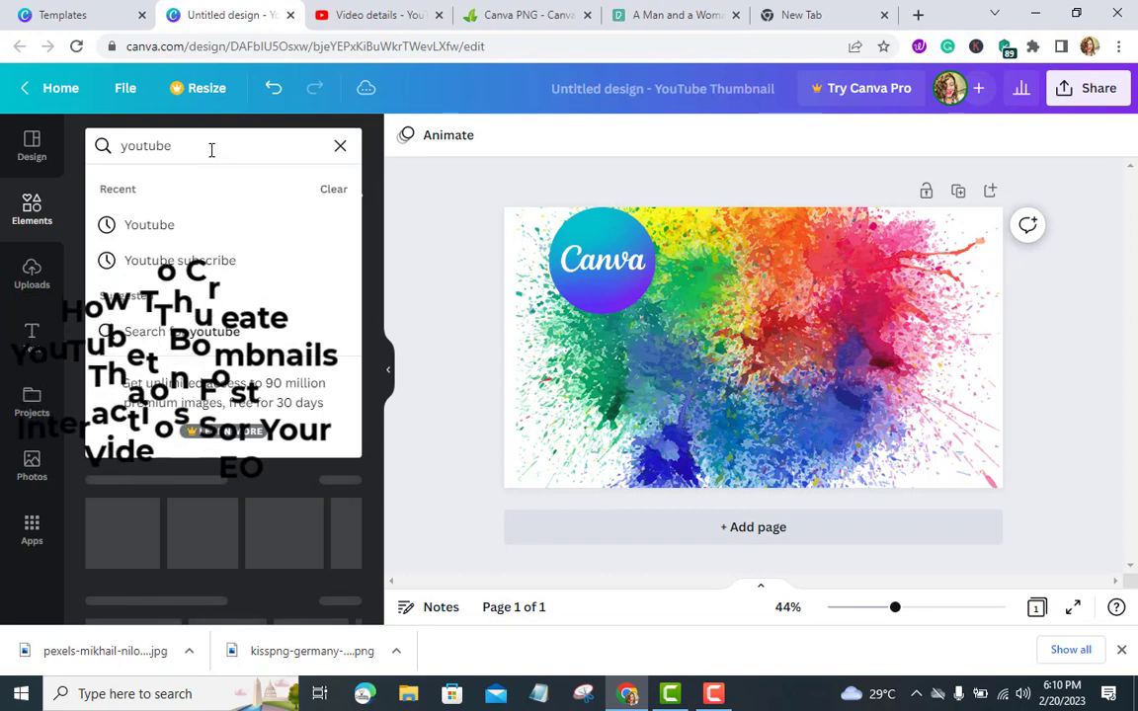
pyautogui.press('Return')
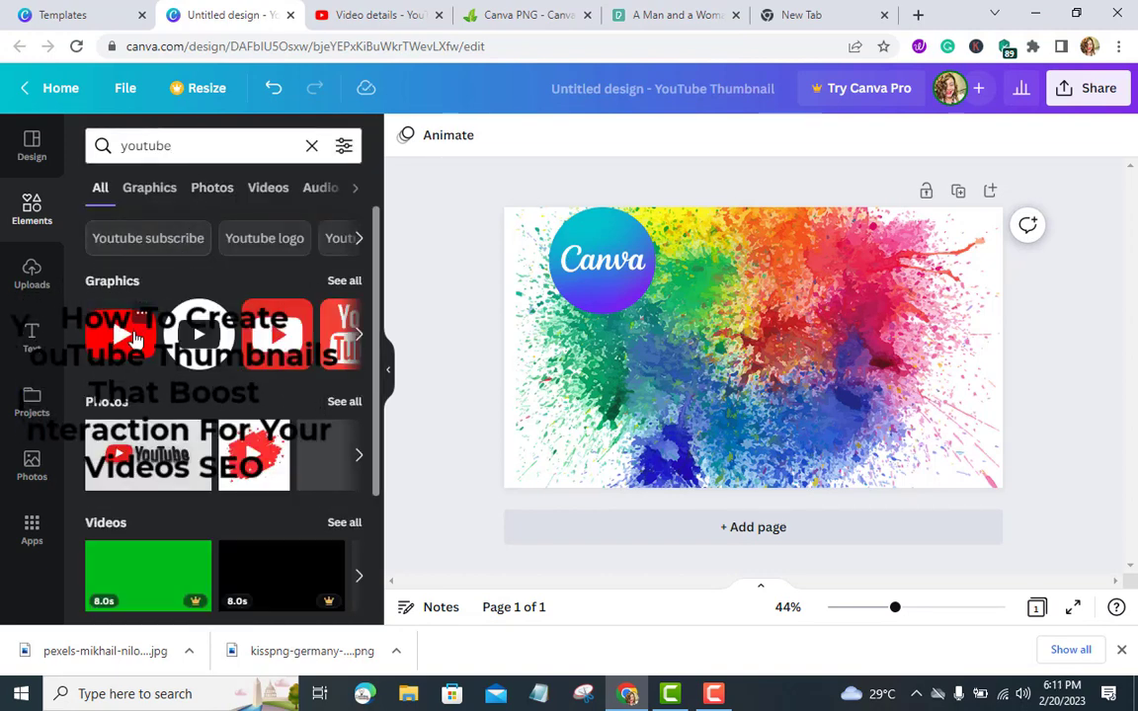
pyautogui.moveTo(339, 338)
pyautogui.mouseDown()
pyautogui.moveTo(737, 285)
pyautogui.moveTo(572, 330)
pyautogui.moveTo(305, 323)
pyautogui.moveTo(293, 336)
pyautogui.moveTo(336, 336)
pyautogui.mouseUp()
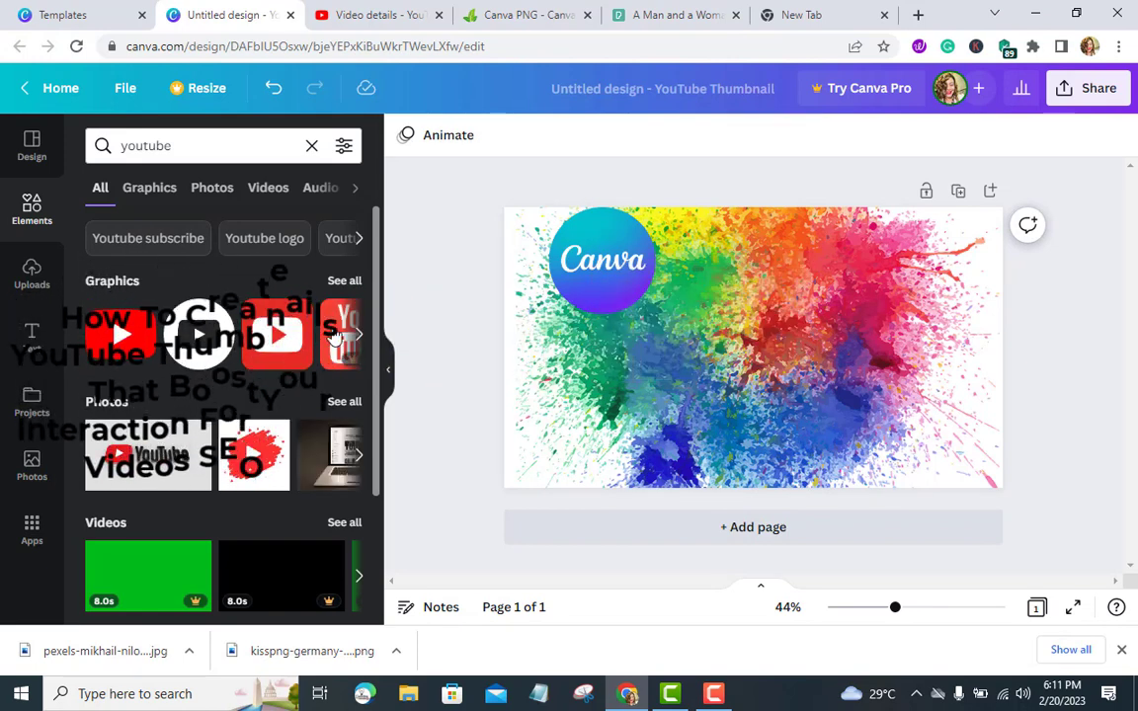
# Switch to CleanPNG and search its images for youtube
pyautogui.click(358, 336)
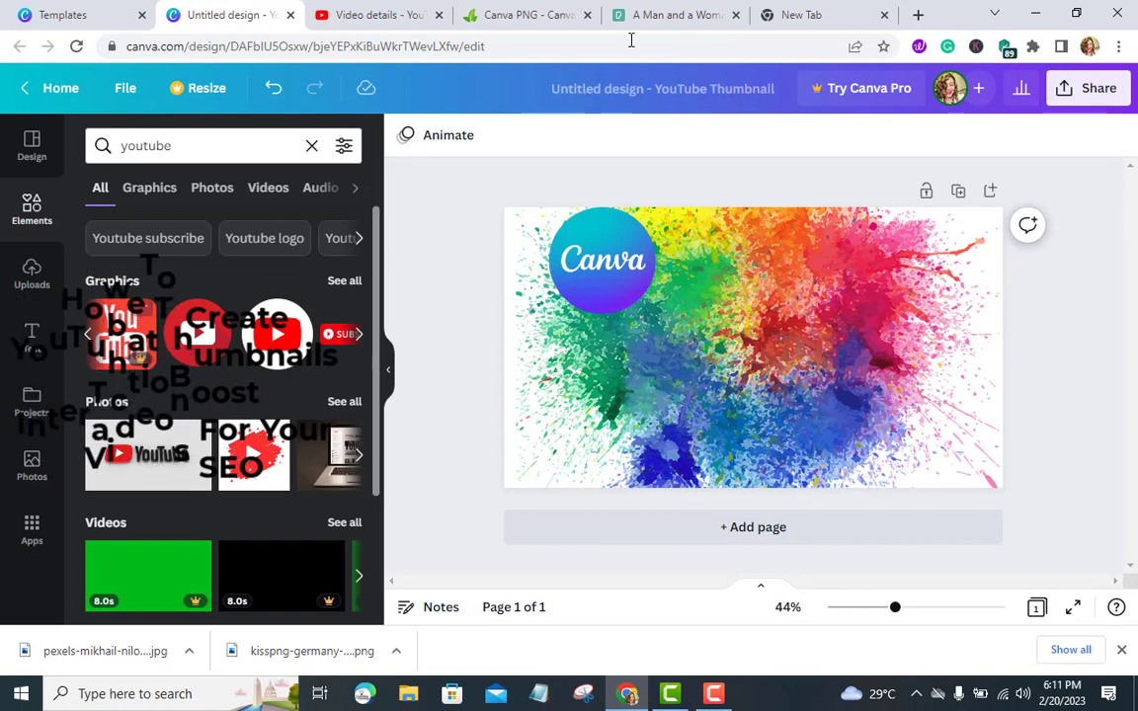
pyautogui.click(518, 16)
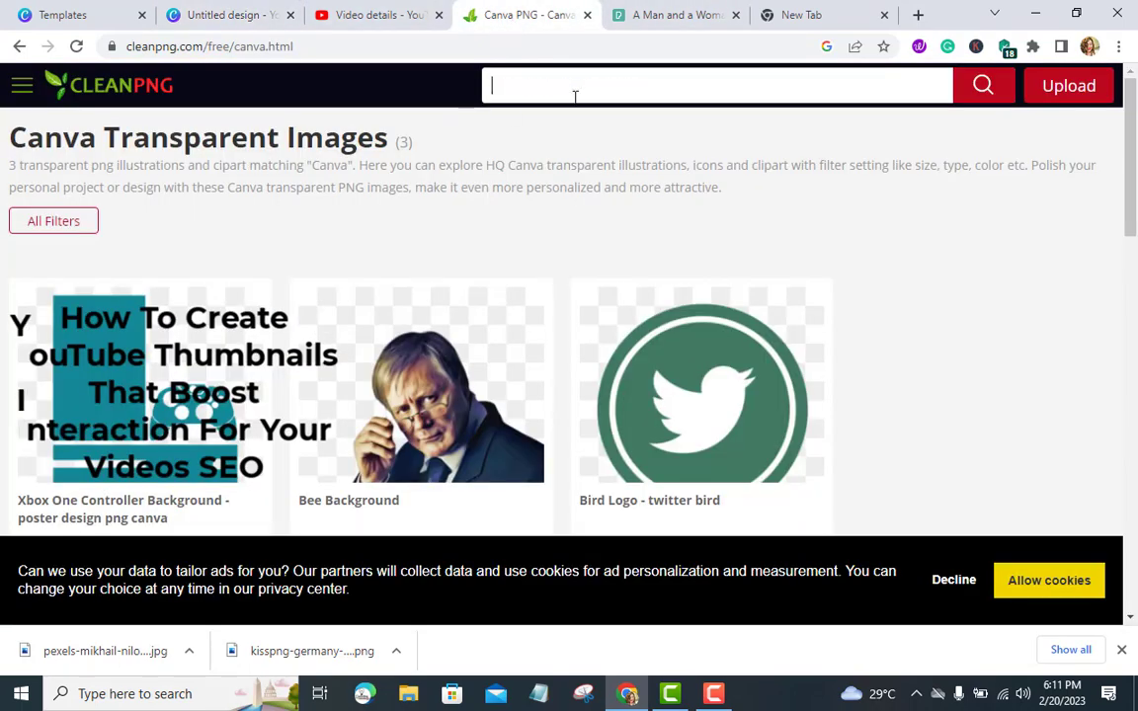
pyautogui.write('yout')
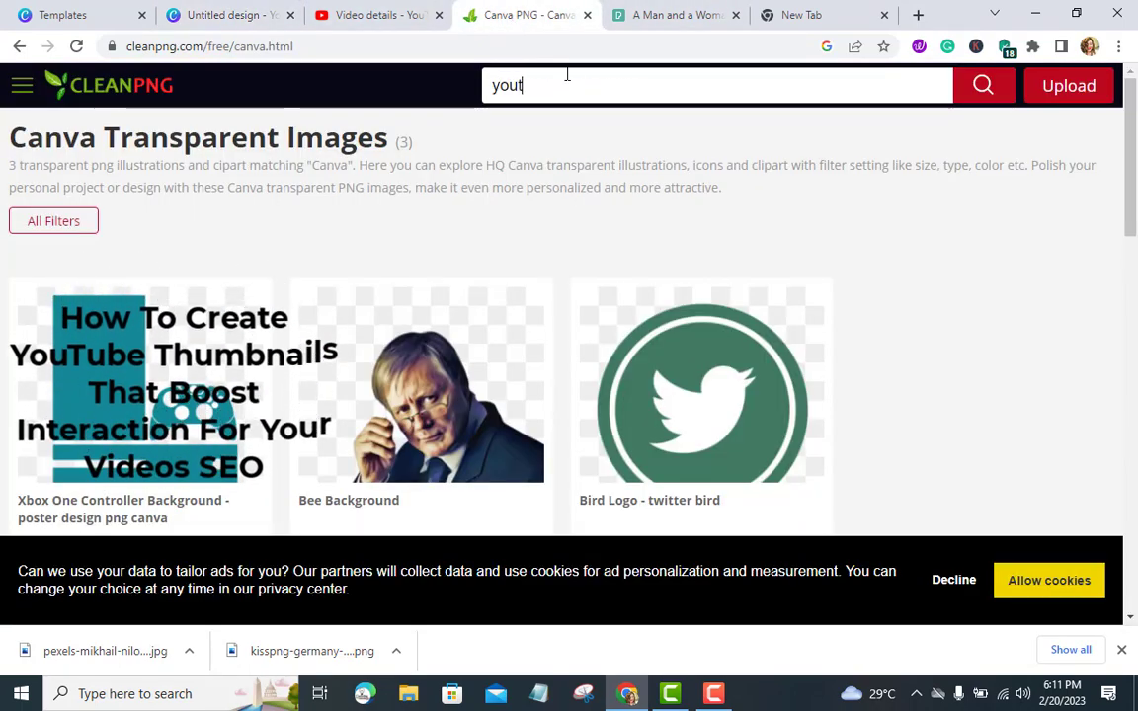
pyautogui.write('ube')
pyautogui.press('Return')
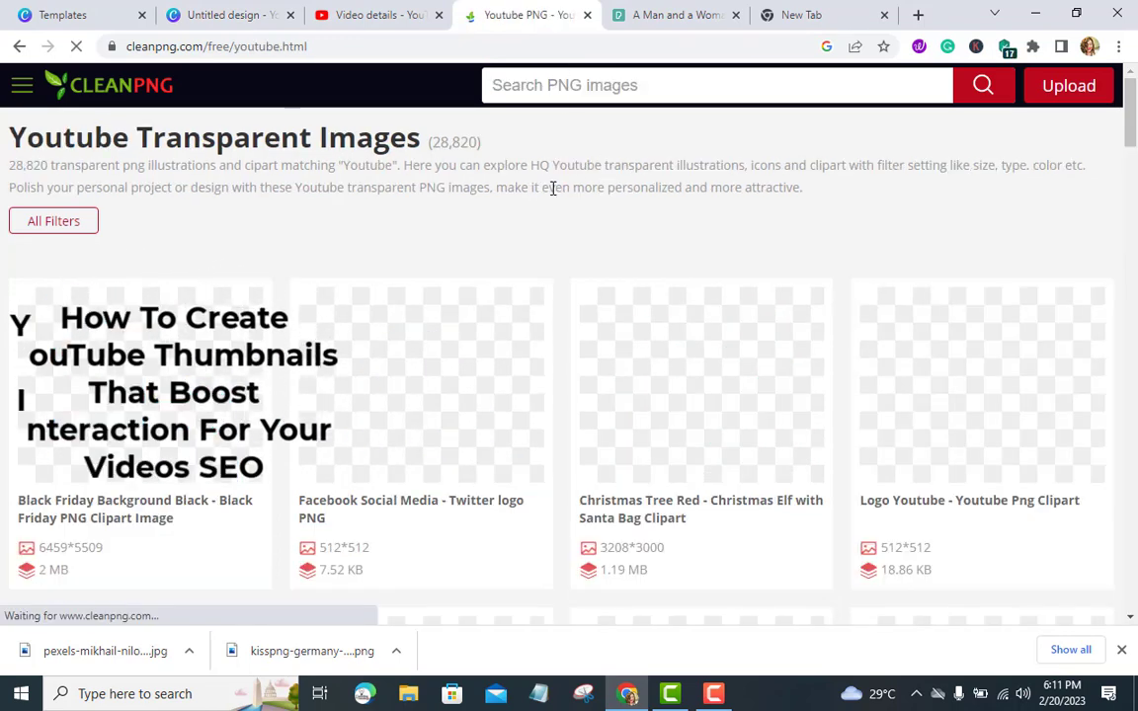
# Browse the youtube PNG search results and accept the site's cookies
pyautogui.scroll(-1, 530, 216)
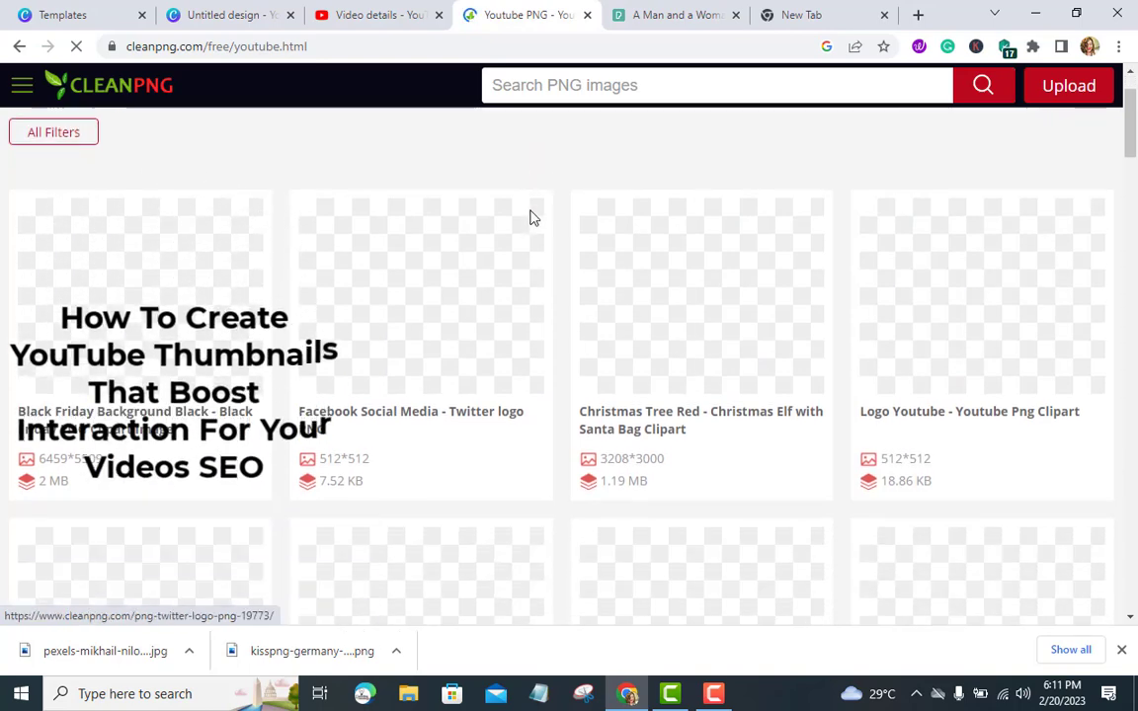
pyautogui.scroll(-2, 534, 216)
pyautogui.scroll(1, 538, 216)
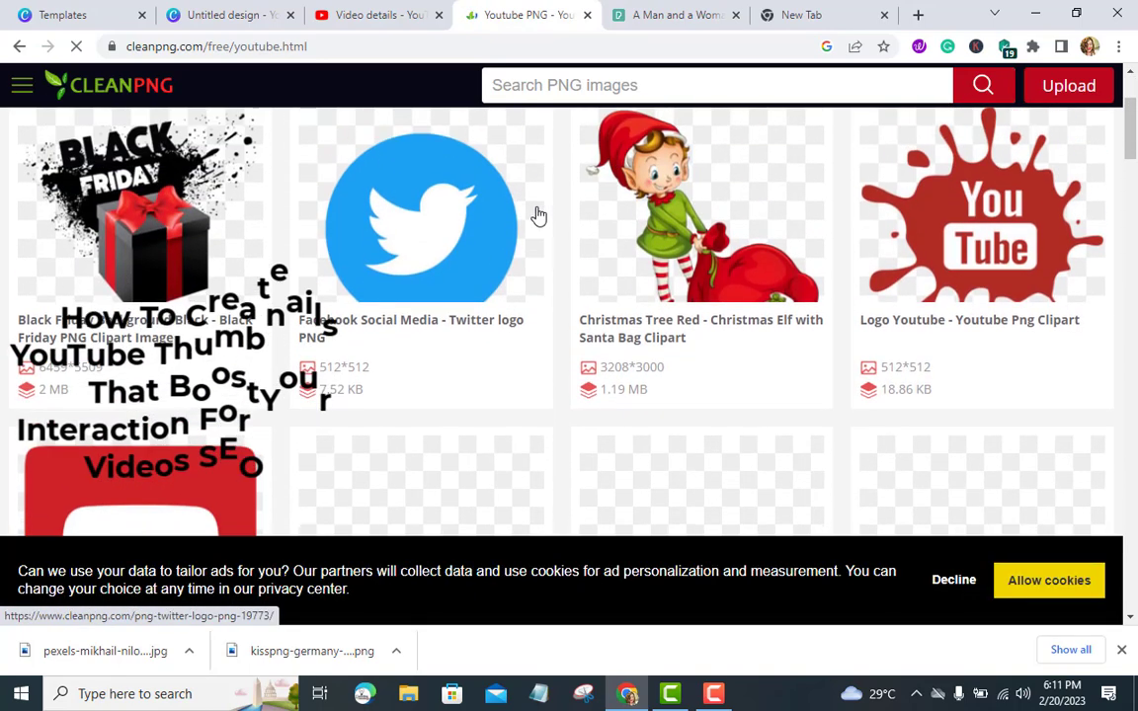
pyautogui.scroll(-2, 538, 216)
pyautogui.scroll(2, 538, 216)
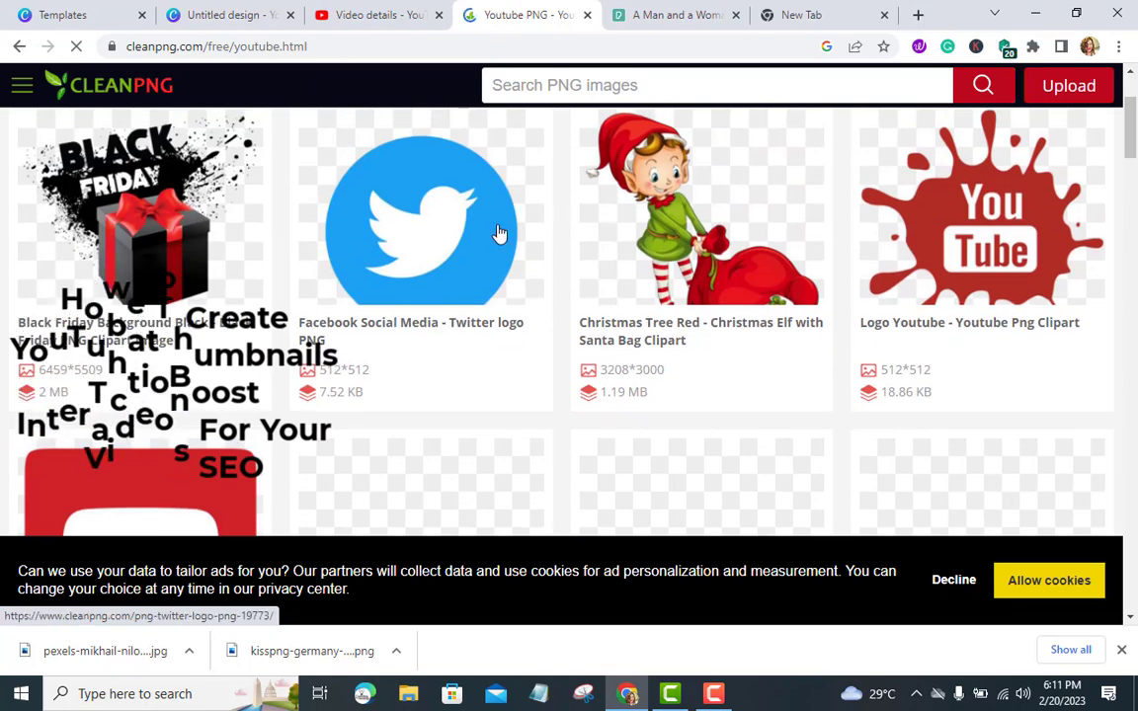
pyautogui.scroll(-4, 466, 244)
pyautogui.scroll(-5, 474, 246)
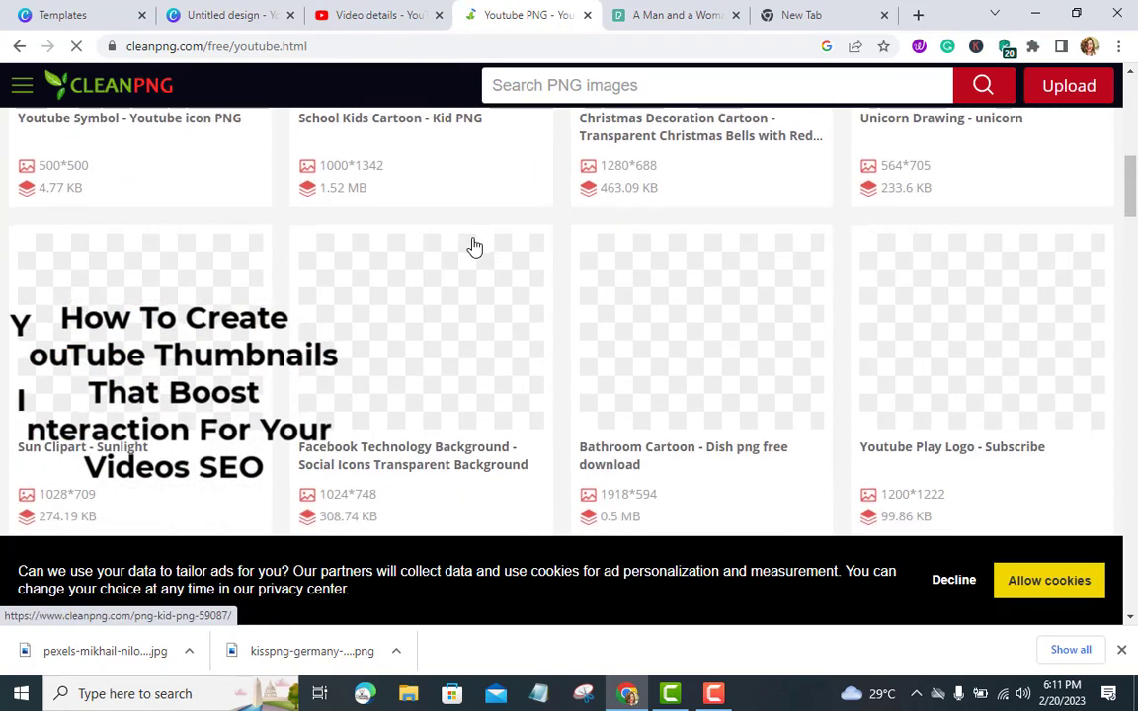
pyautogui.scroll(-1, 474, 247)
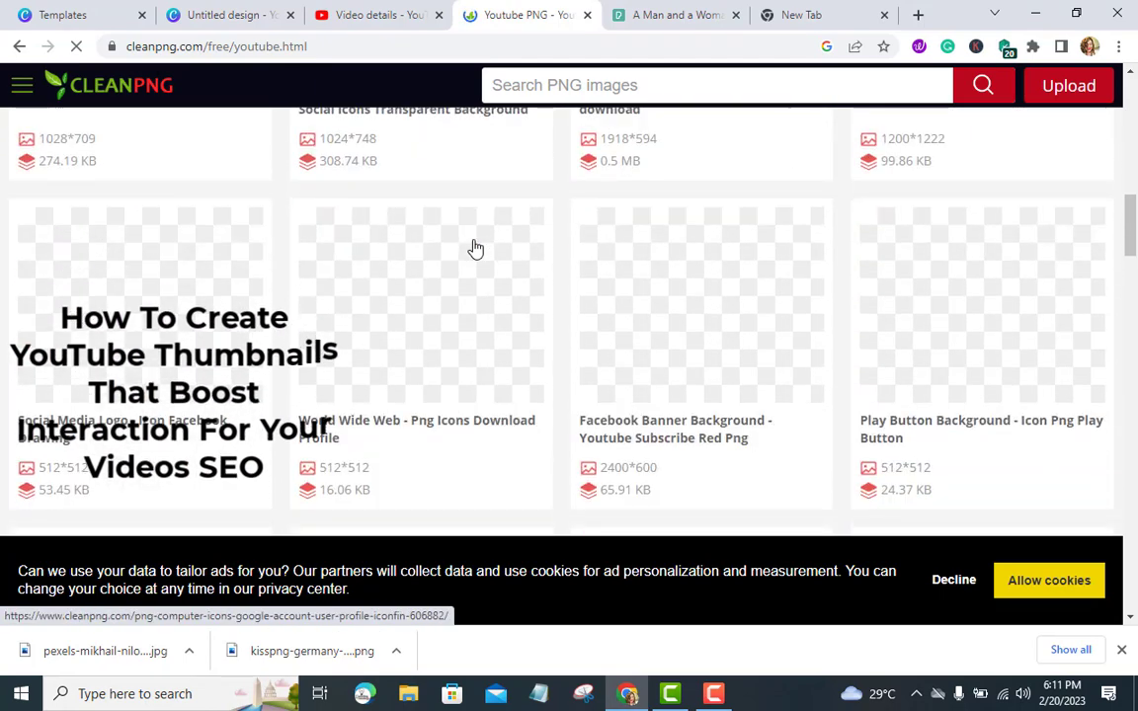
pyautogui.click(1049, 580)
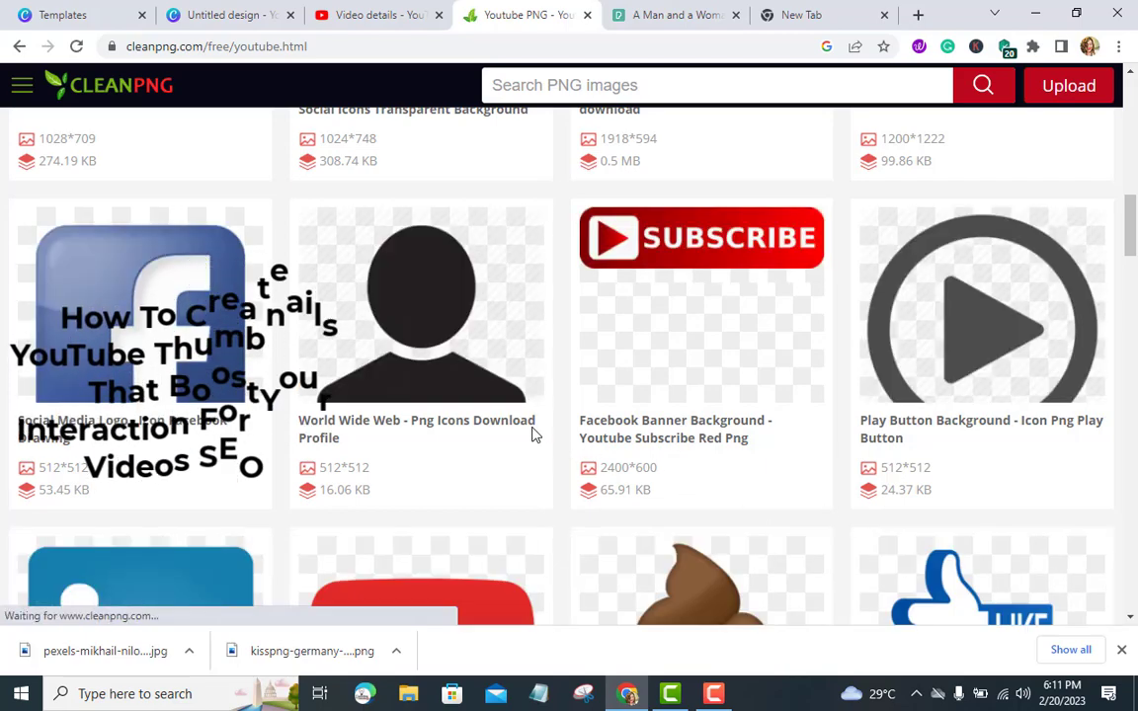
# Find the Youtube Play Button PNG on the next results page and download it for free
pyautogui.scroll(-2, 532, 430)
pyautogui.scroll(6, 532, 431)
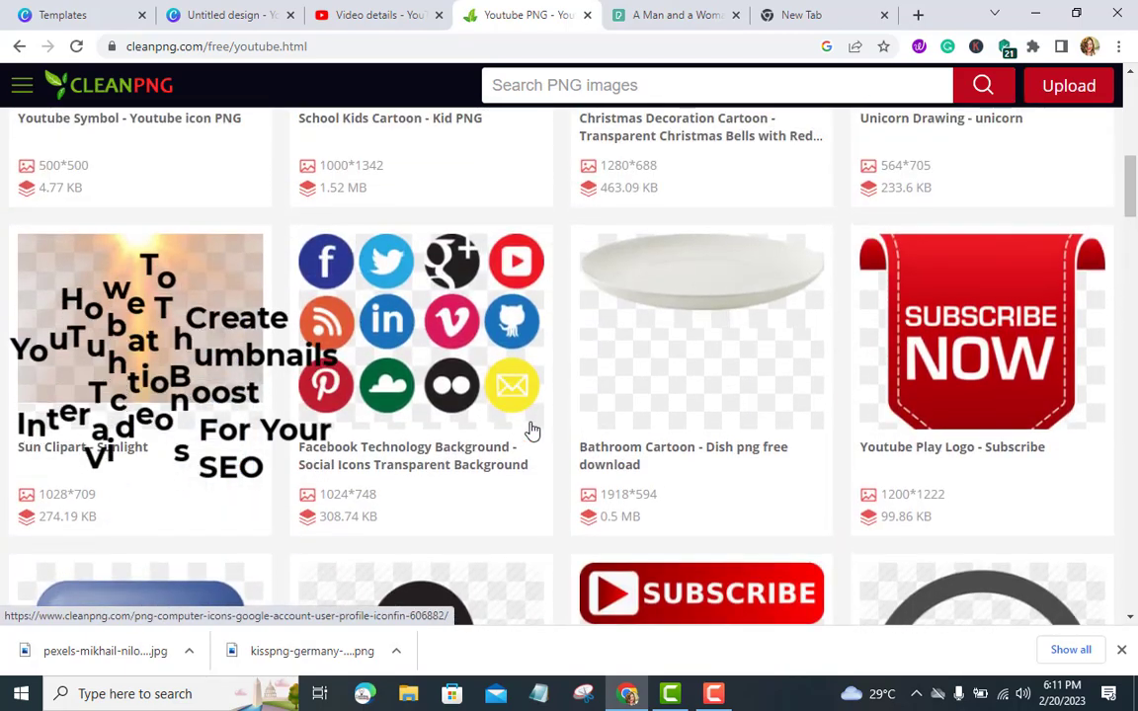
pyautogui.scroll(3, 532, 430)
pyautogui.scroll(-8, 532, 431)
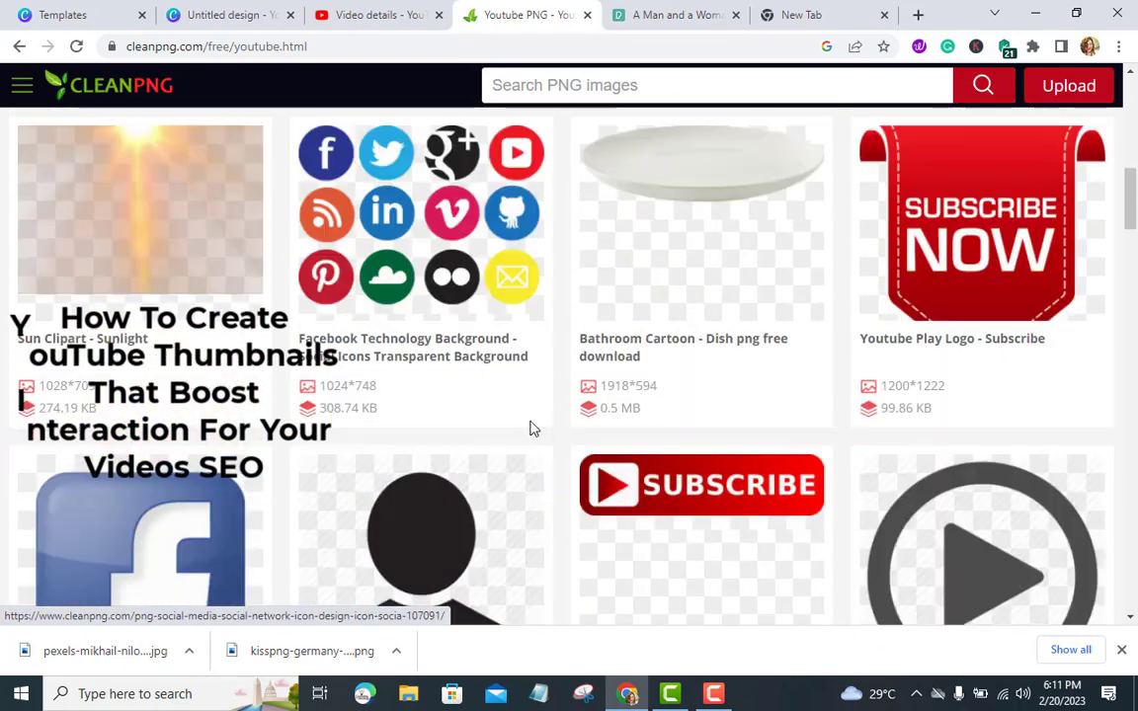
pyautogui.scroll(-3, 531, 431)
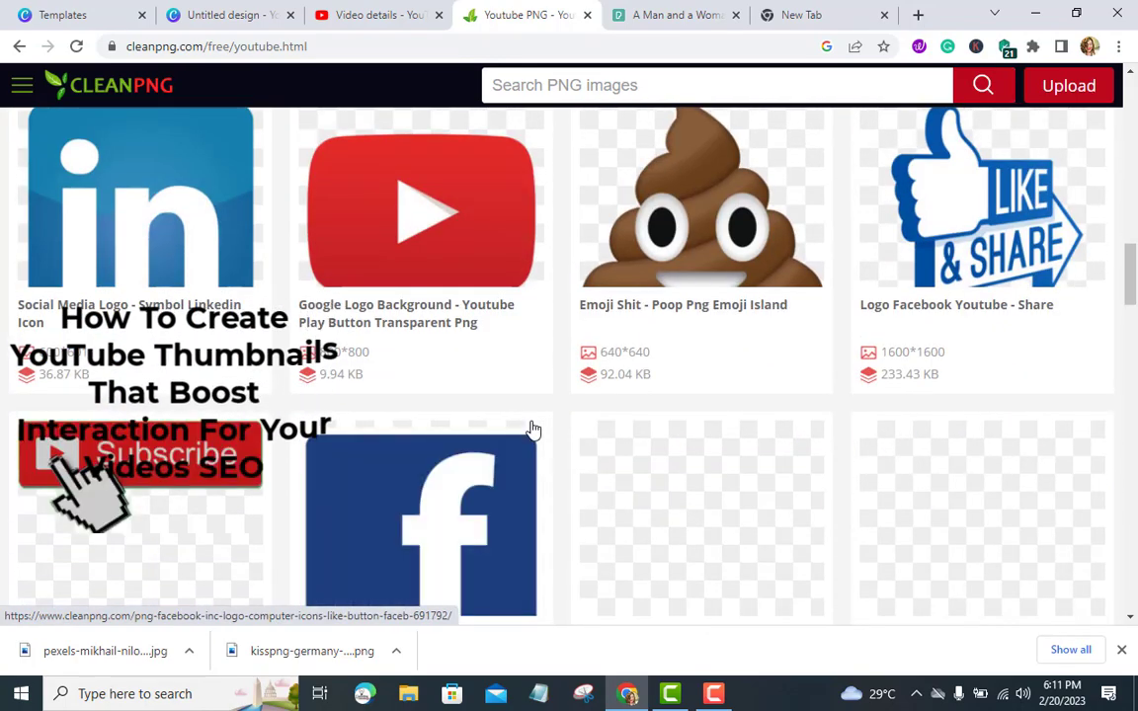
pyautogui.scroll(-6, 532, 431)
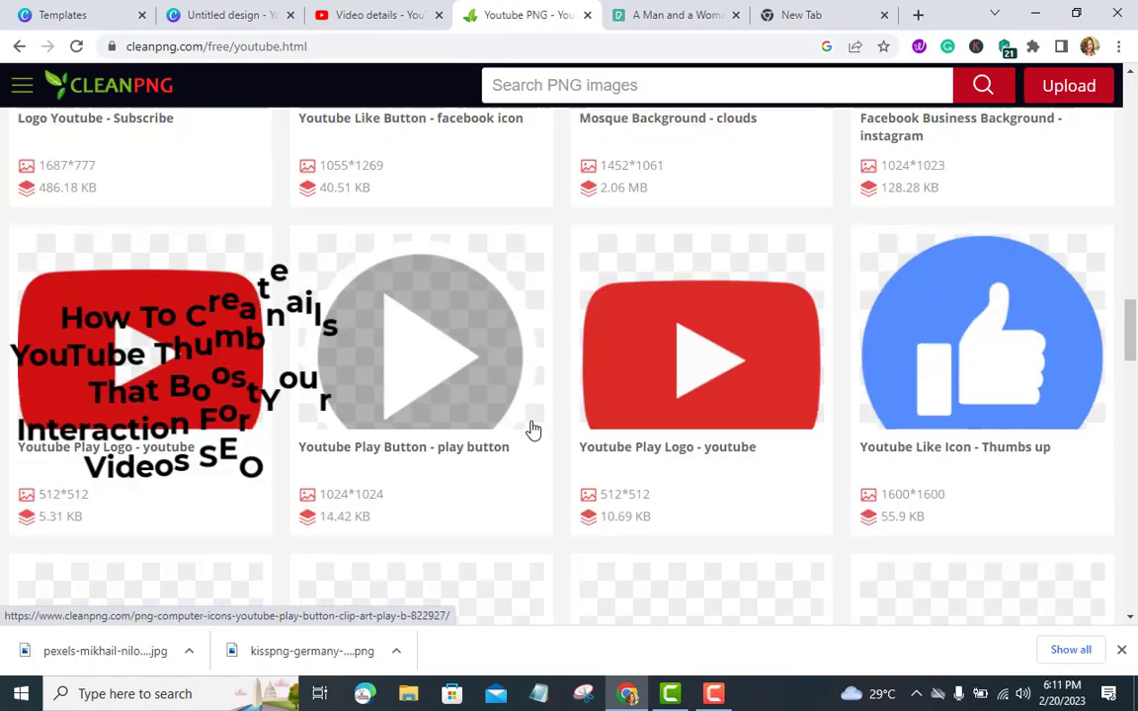
pyautogui.scroll(-6, 532, 431)
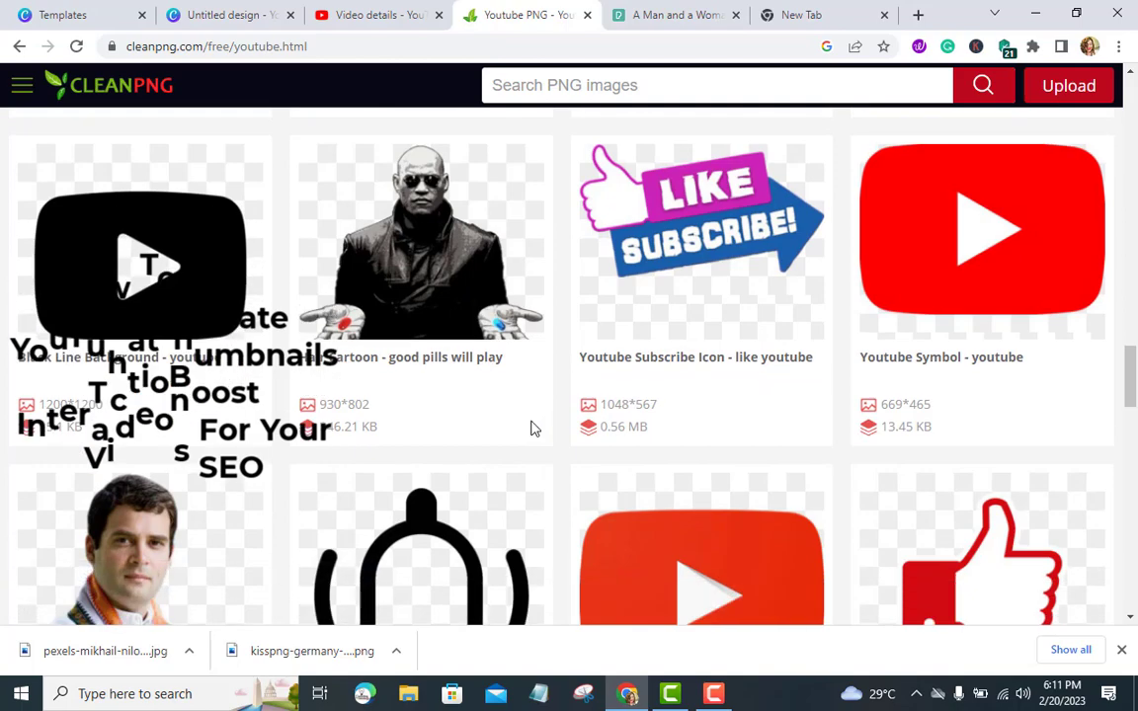
pyautogui.scroll(-6, 532, 431)
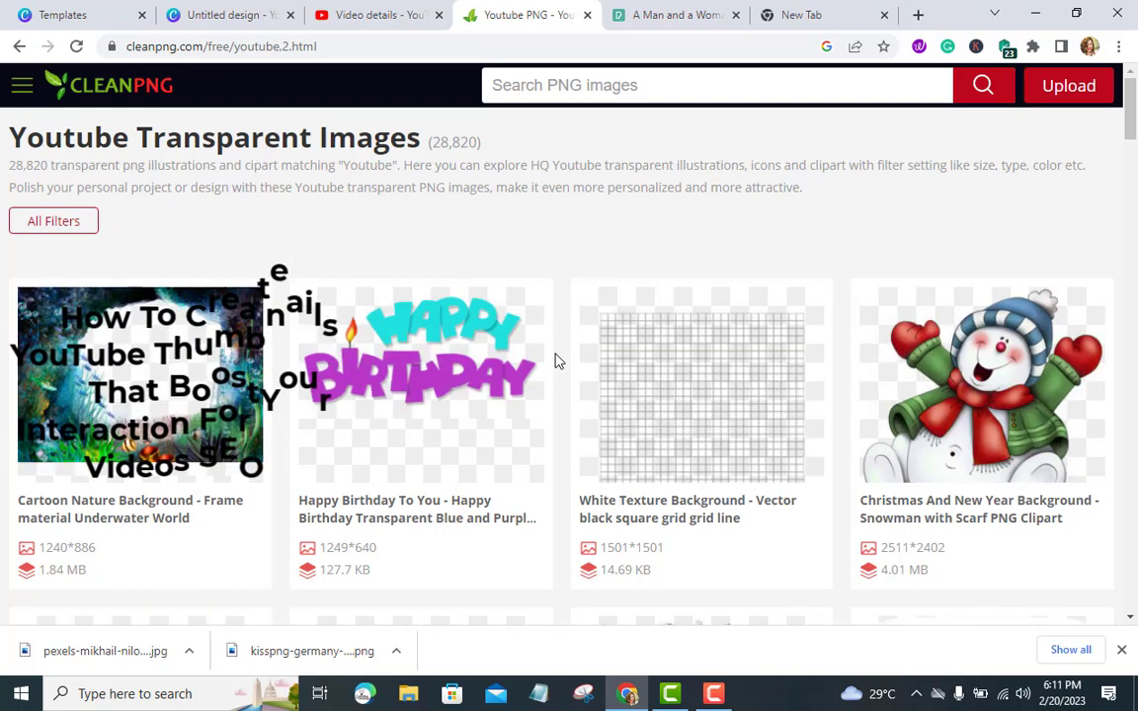
pyautogui.scroll(-9, 555, 362)
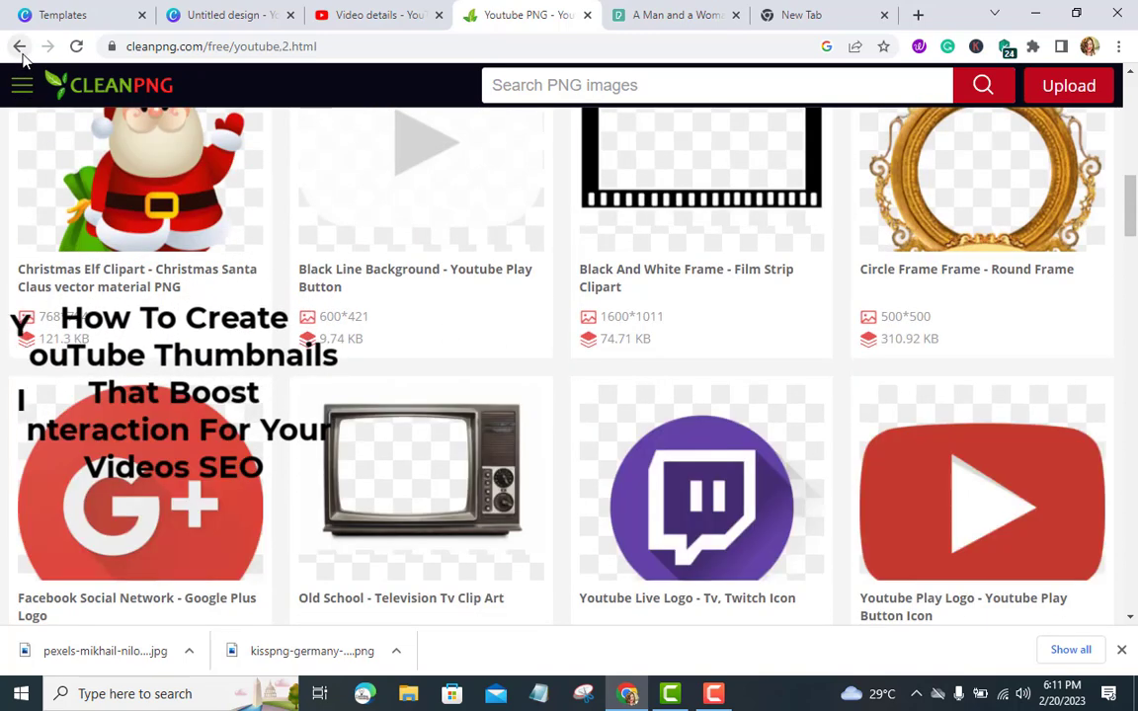
pyautogui.scroll(-5, 276, 359)
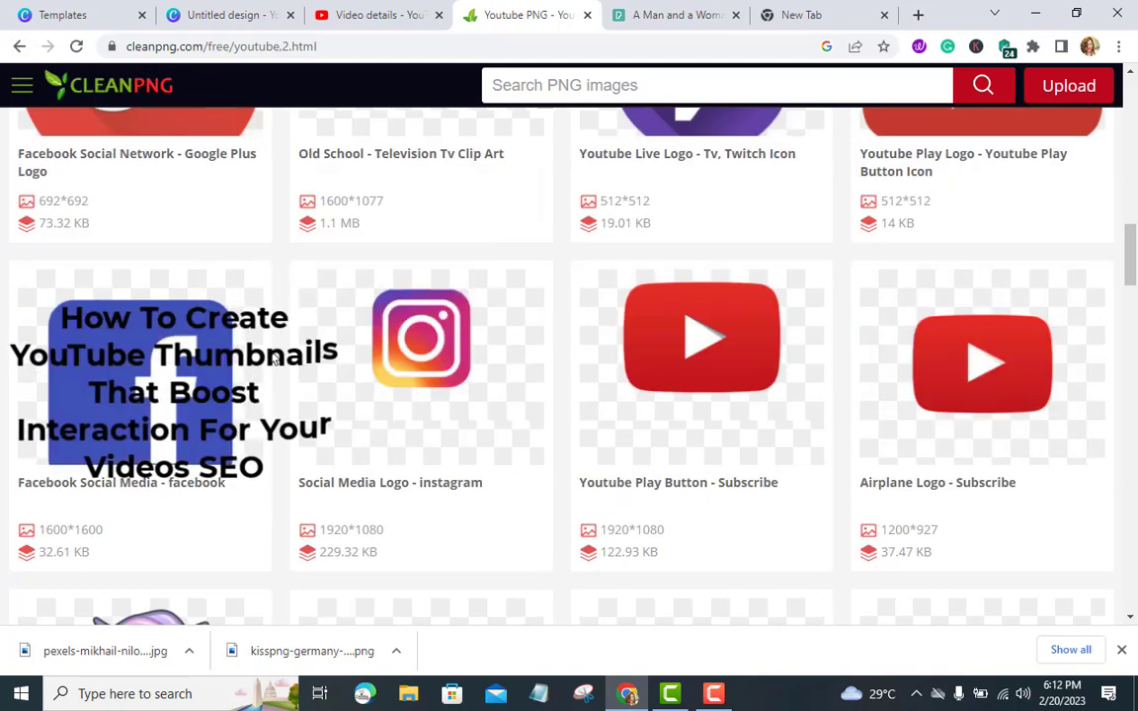
pyautogui.scroll(-2, 275, 359)
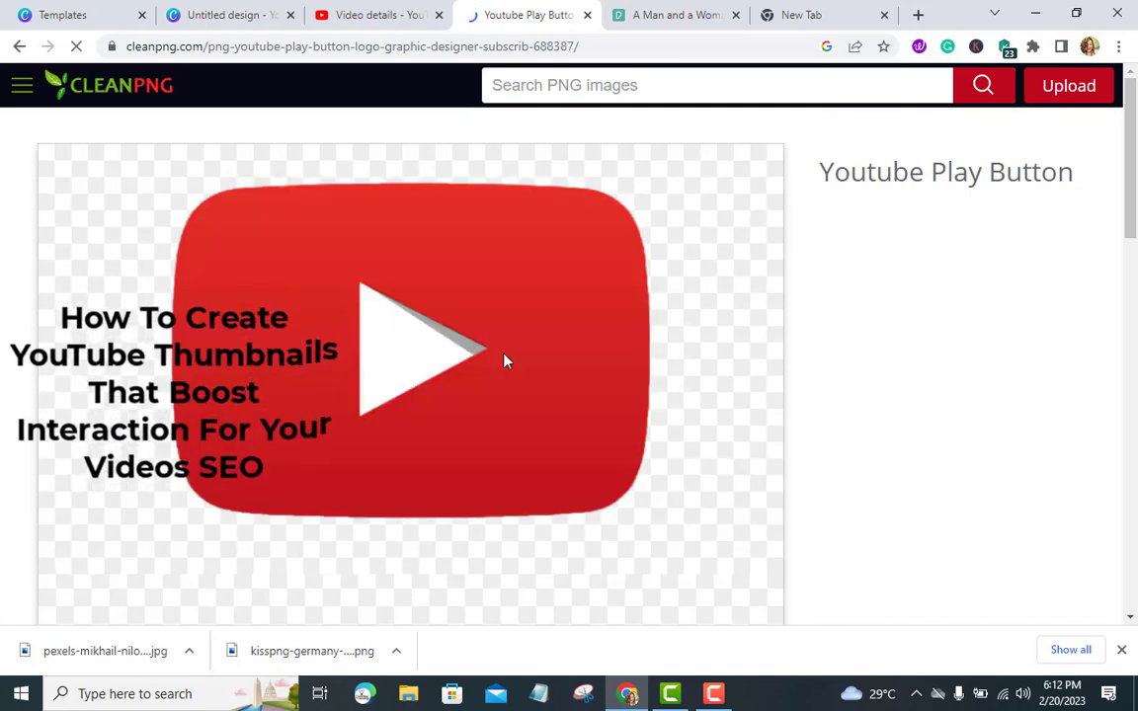
pyautogui.scroll(-5, 474, 395)
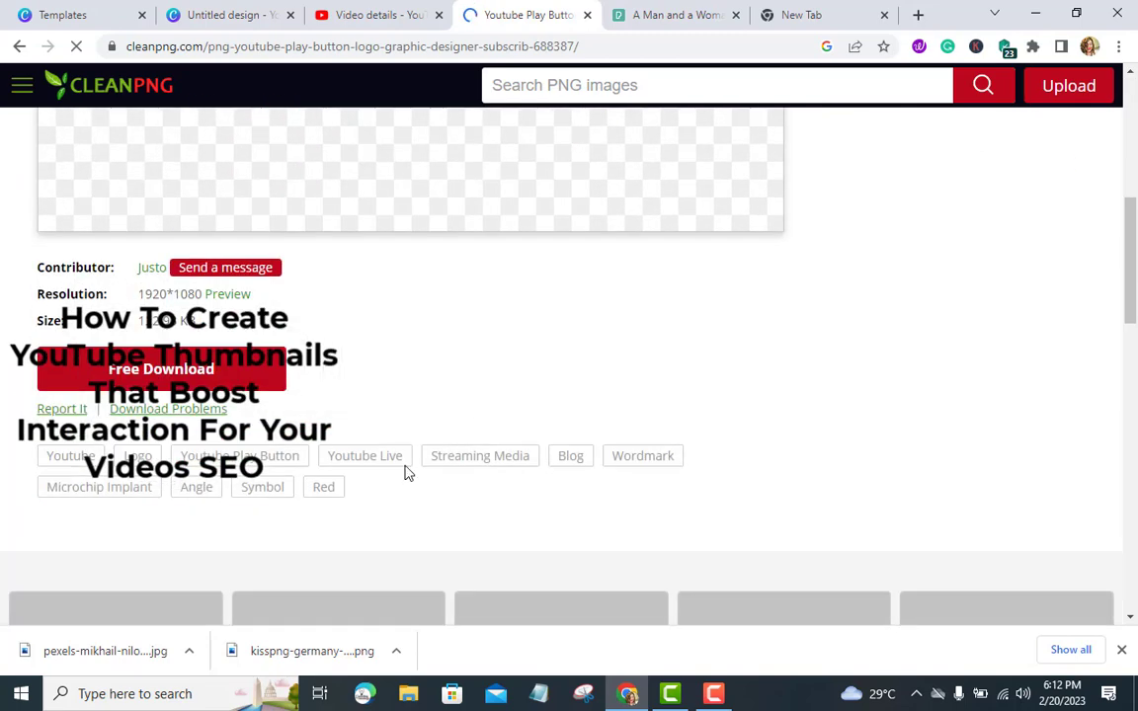
pyautogui.click(230, 383)
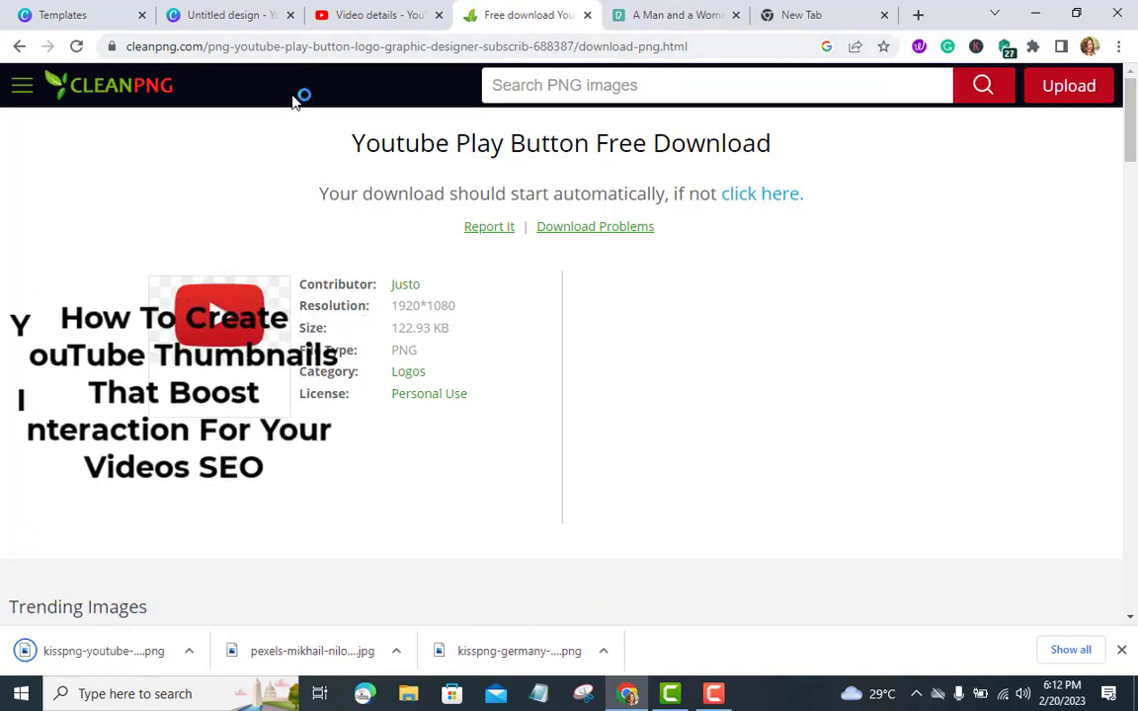
# Add the round YouTube play button graphic to the thumbnail and shrink it near the top centre
pyautogui.click(223, 22)
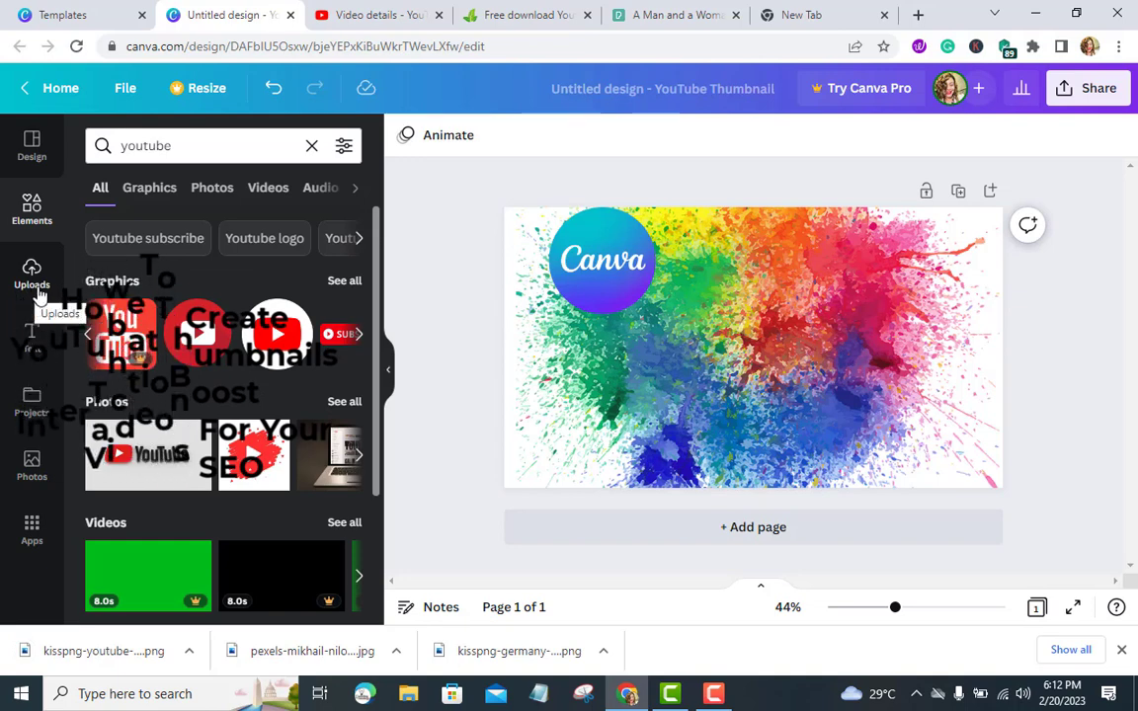
pyautogui.moveTo(208, 336); pyautogui.dragTo(270, 389)
pyautogui.moveTo(270, 336); pyautogui.dragTo(751, 383)
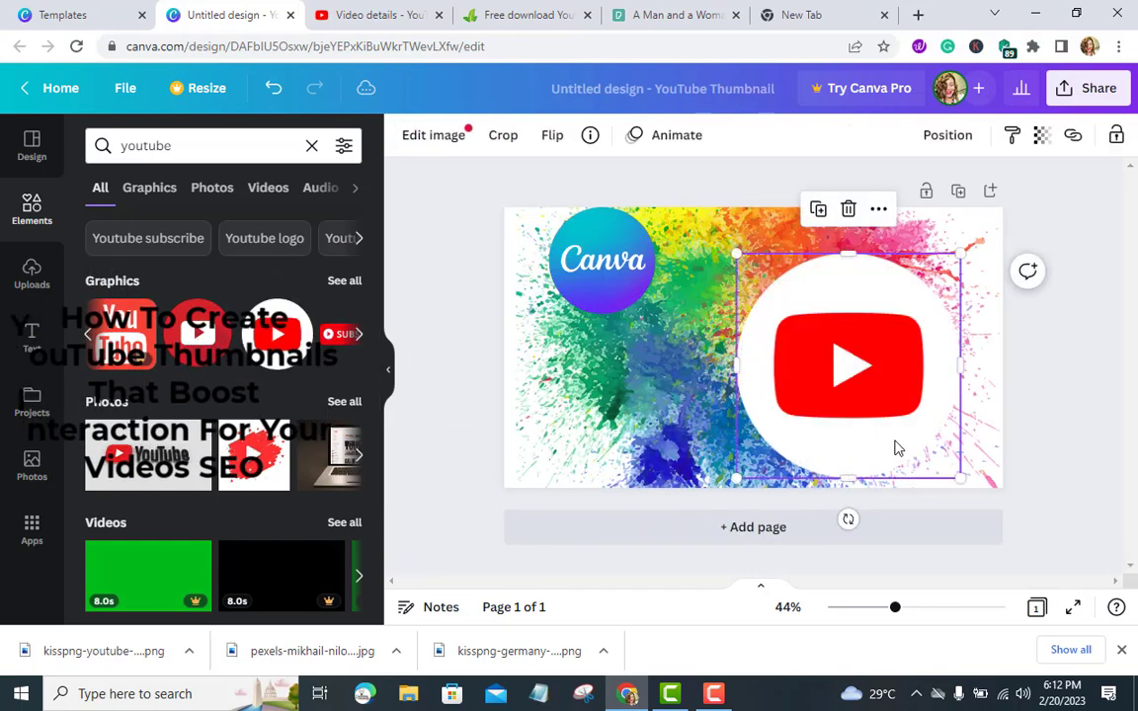
pyautogui.moveTo(960, 477); pyautogui.dragTo(823, 361)
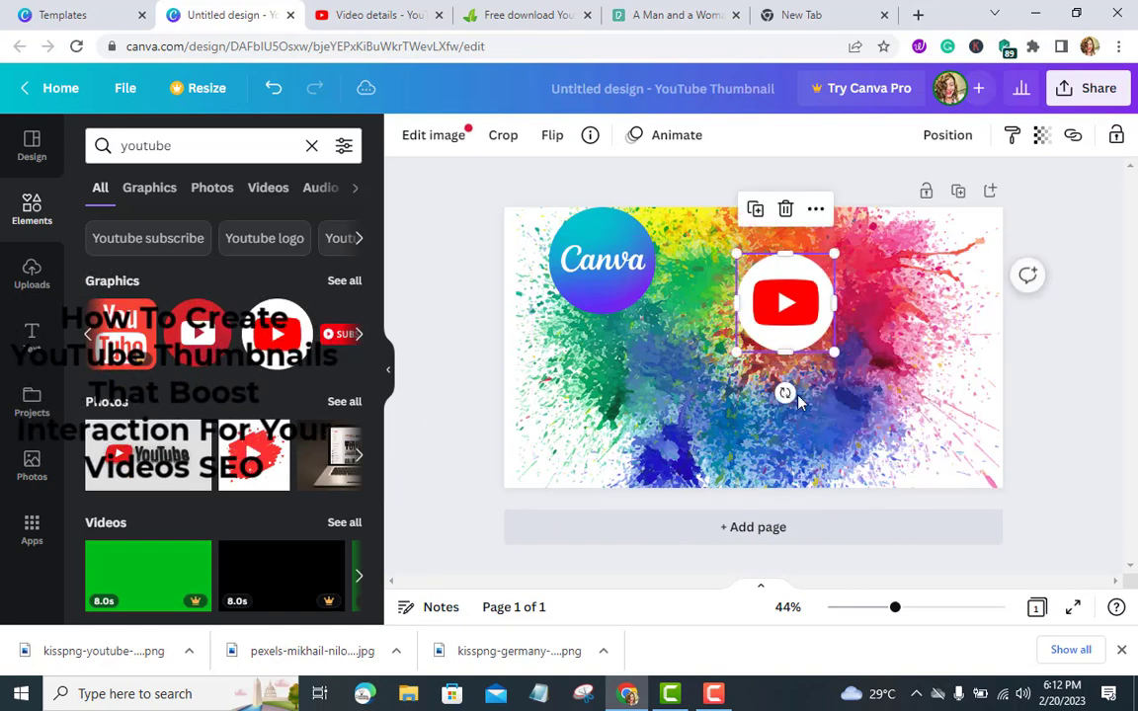
pyautogui.click(483, 394)
# Open a new tab and search Google for background remover
pyautogui.click(802, 16)
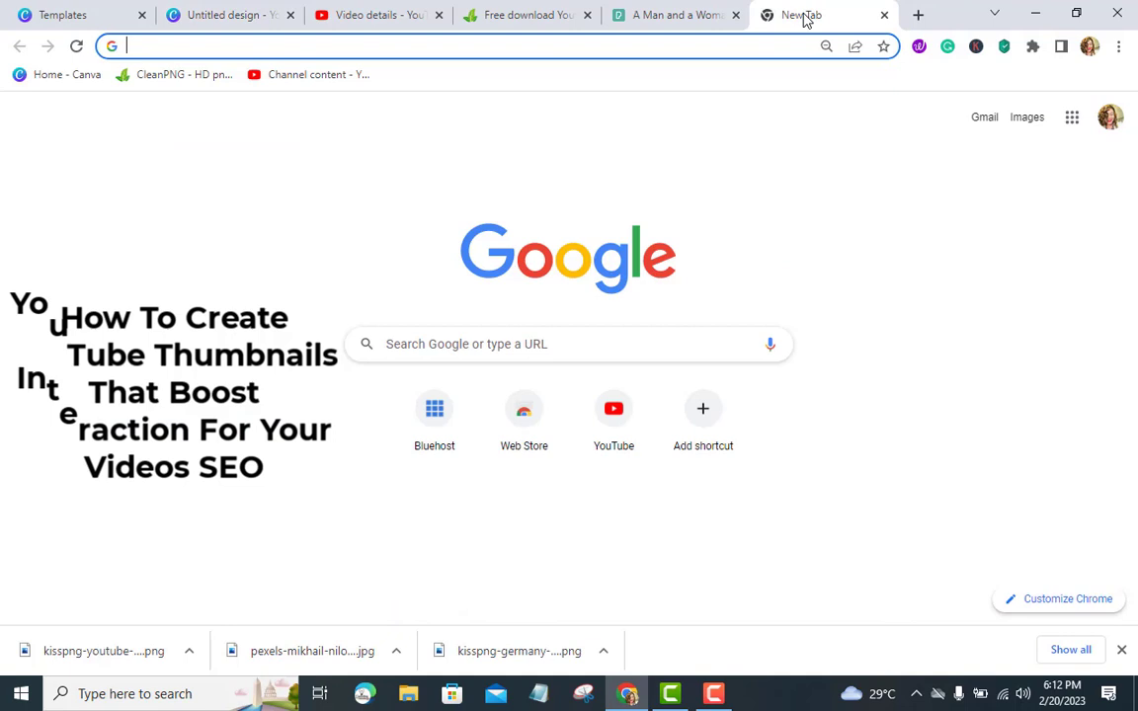
pyautogui.click(510, 346)
pyautogui.write('b')
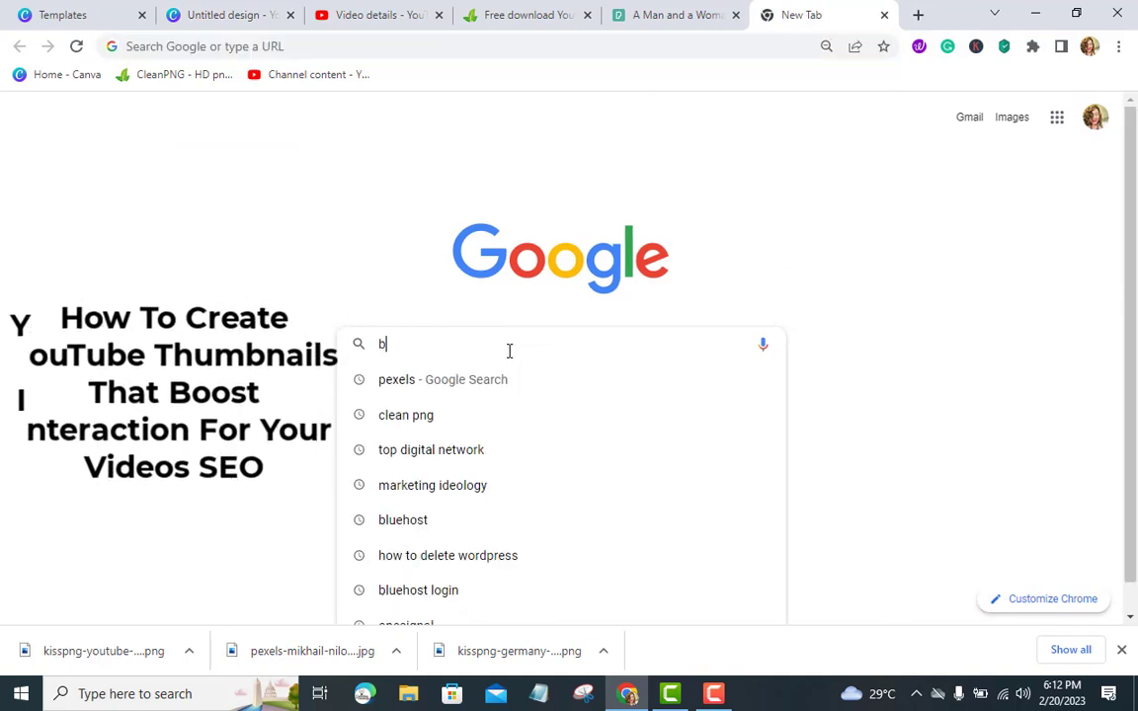
pyautogui.write('ackgro')
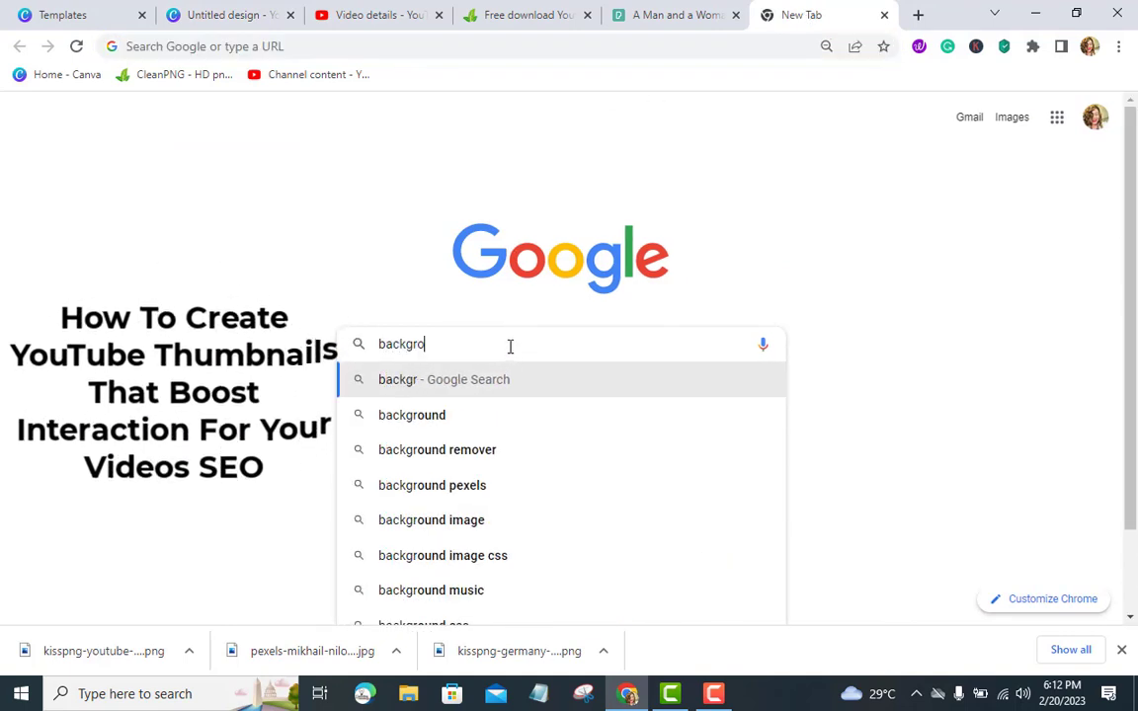
pyautogui.write('und')
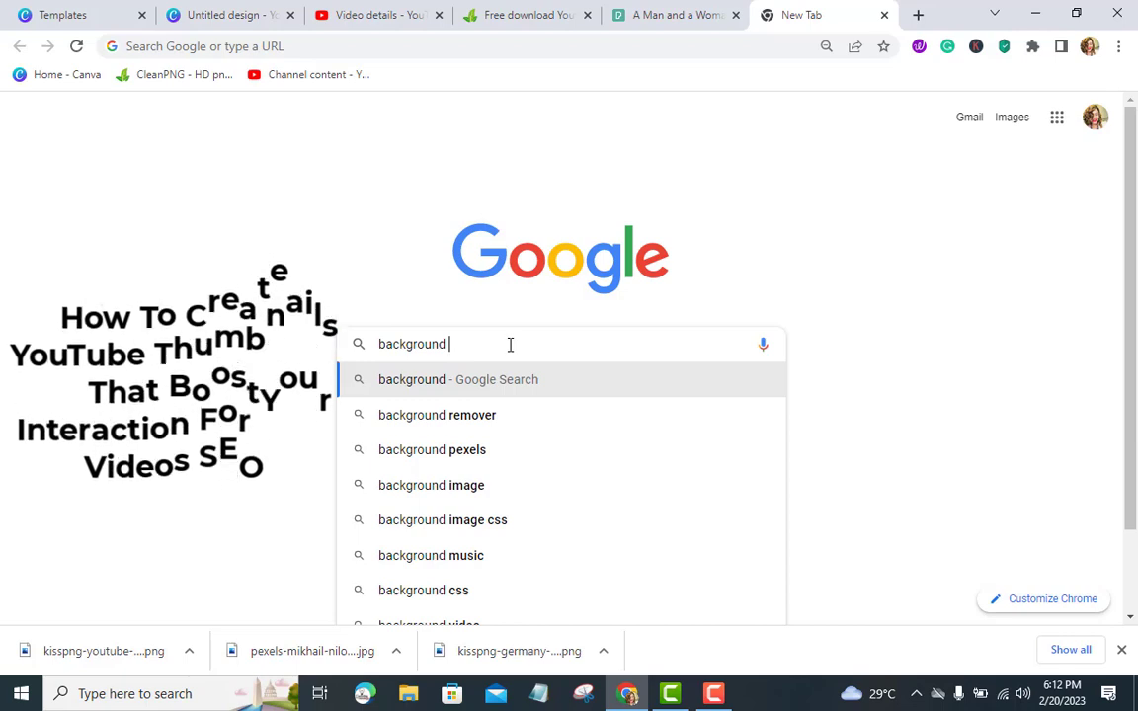
pyautogui.click(455, 427)
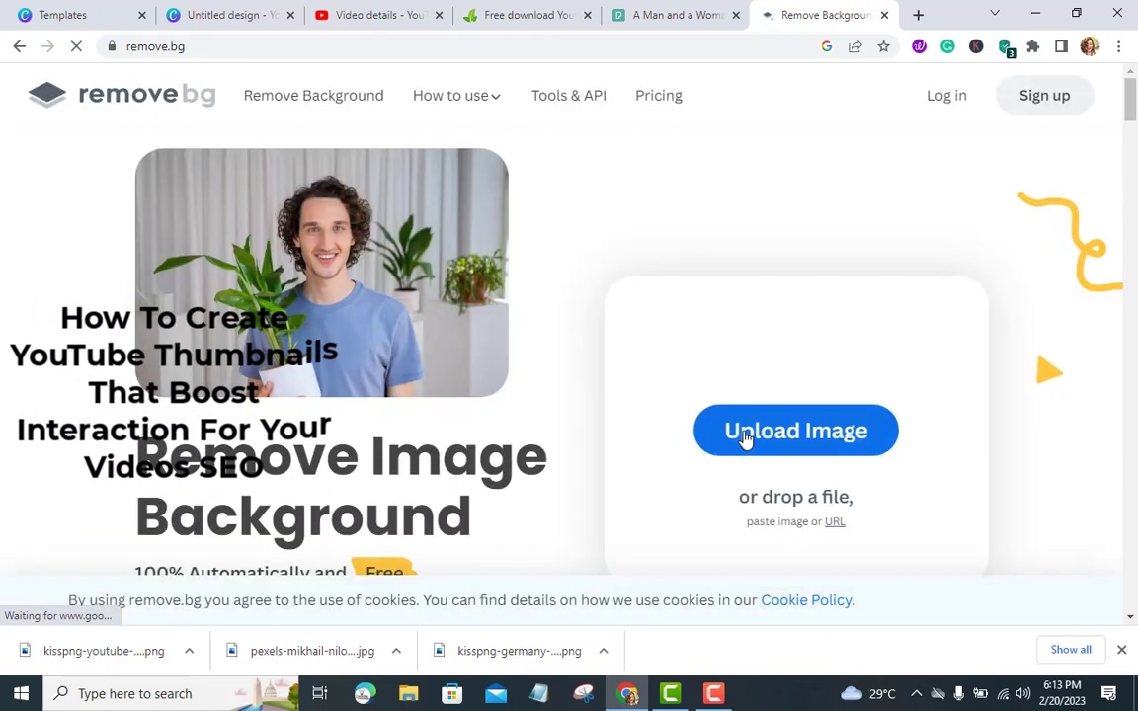
# Upload the Pexels man-and-woman photo to remove.bg and download the background-removed image
pyautogui.click(745, 438)
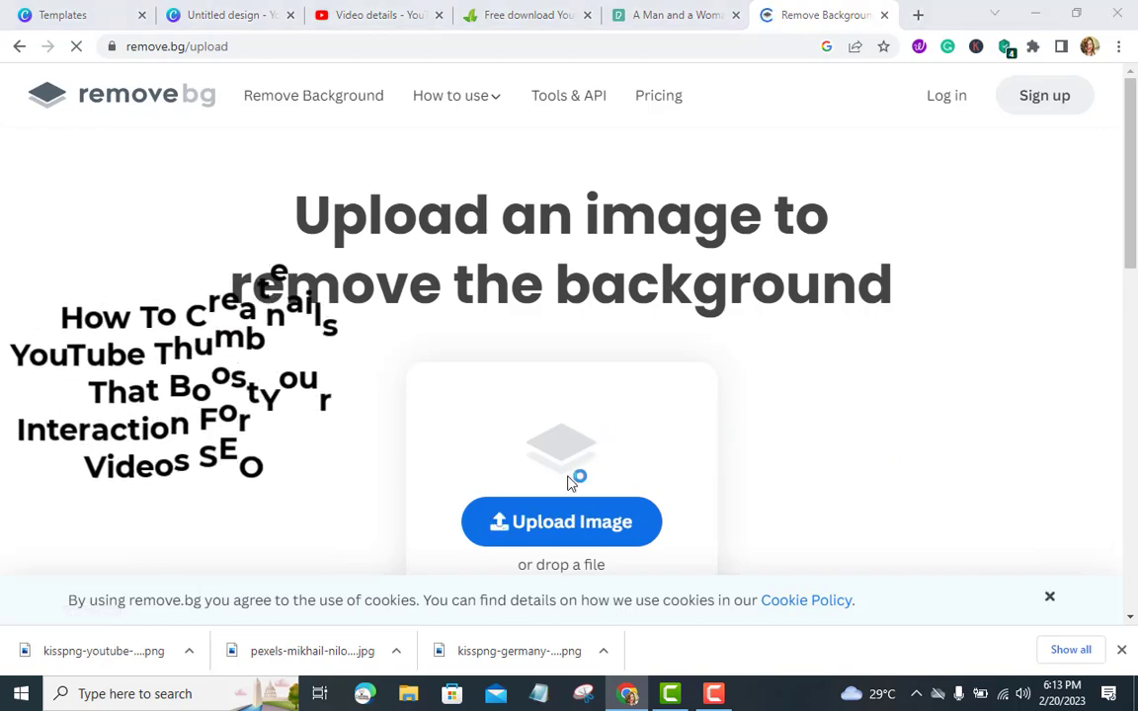
pyautogui.click(568, 482)
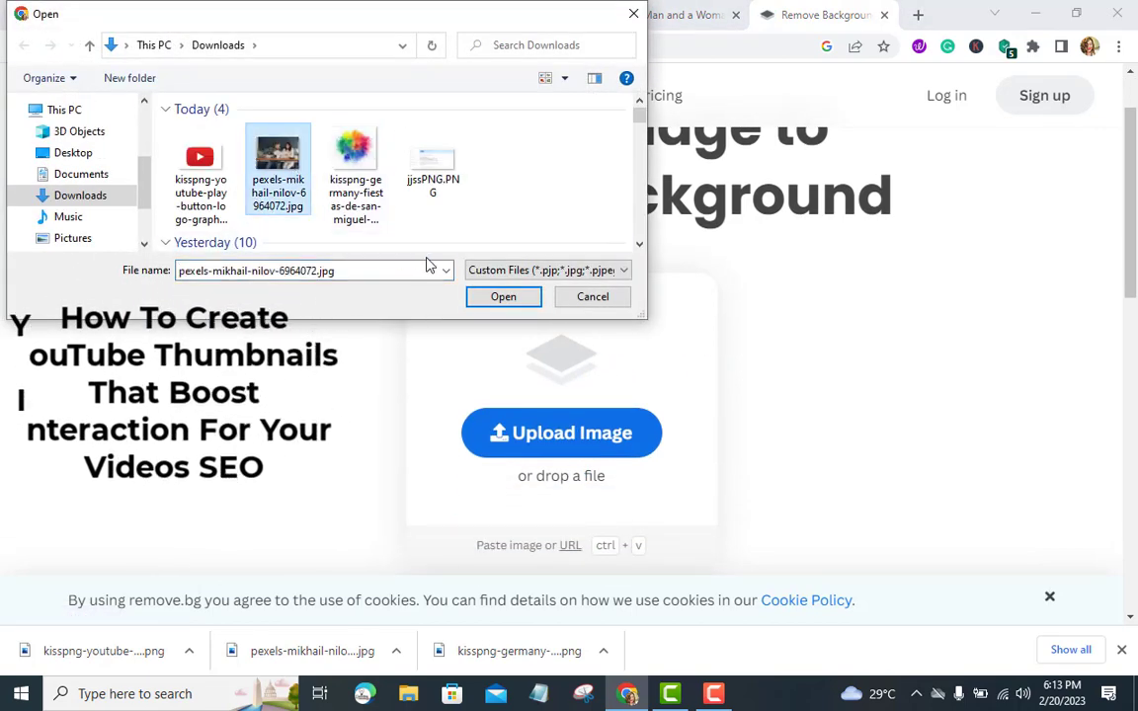
pyautogui.click(491, 300)
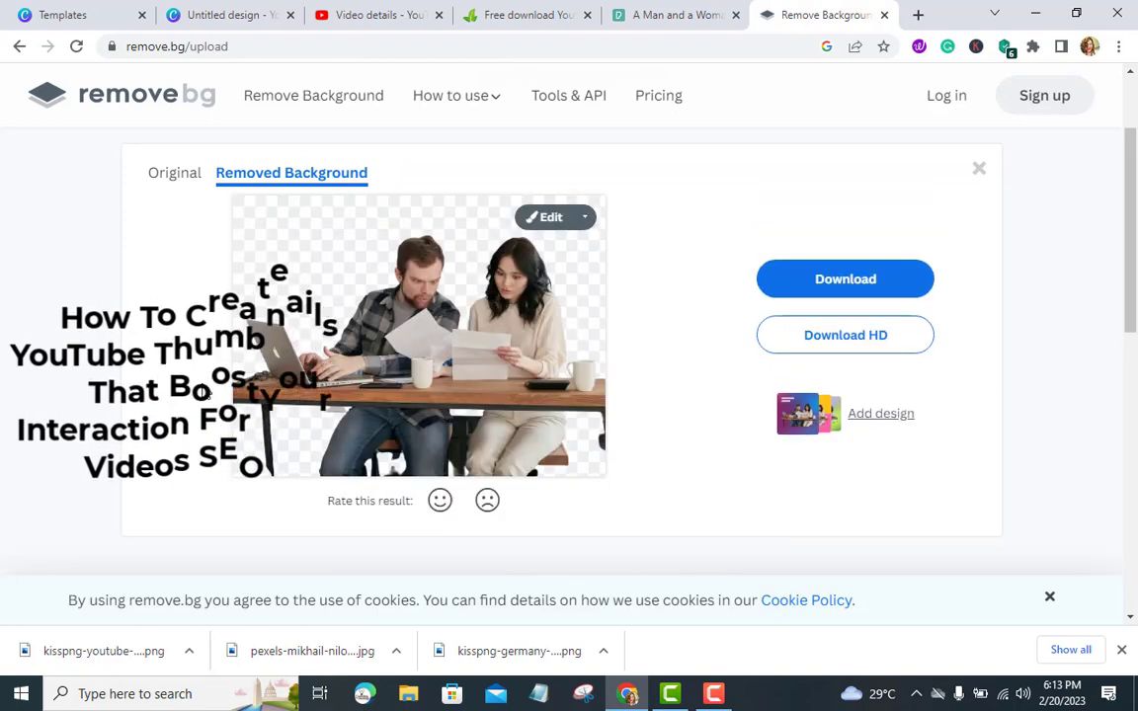
pyautogui.click(818, 289)
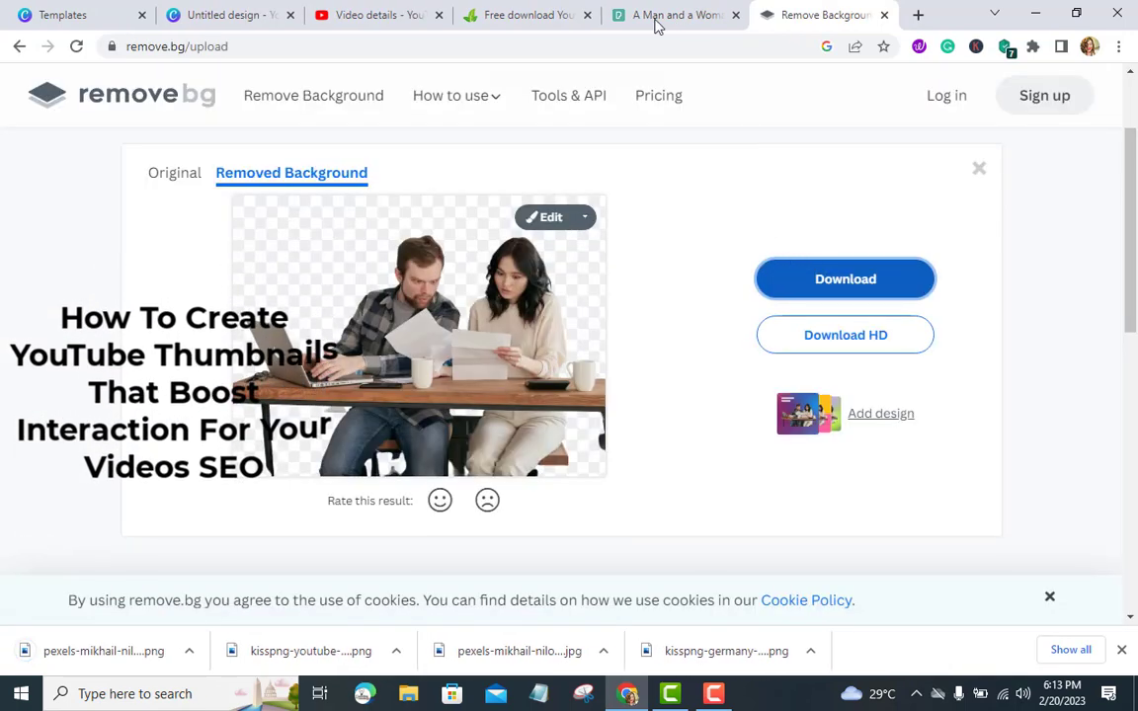
# Upload the background-removed man-and-woman photo to the Canva design's uploads
pyautogui.click(252, 16)
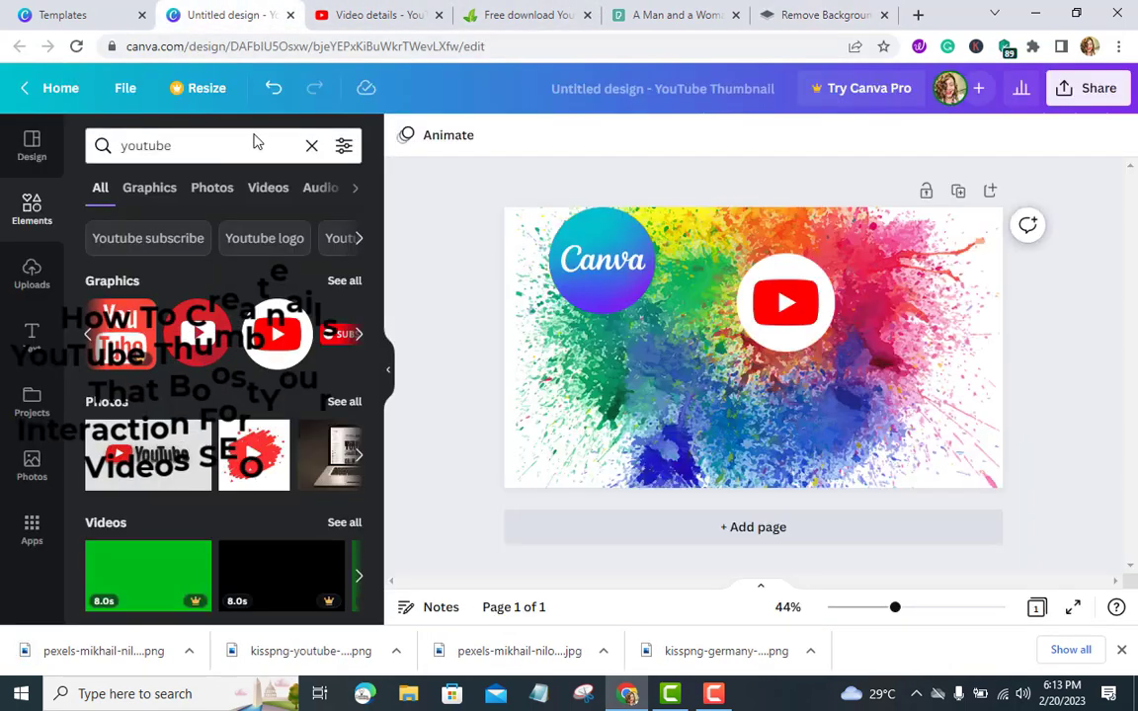
pyautogui.click(31, 282)
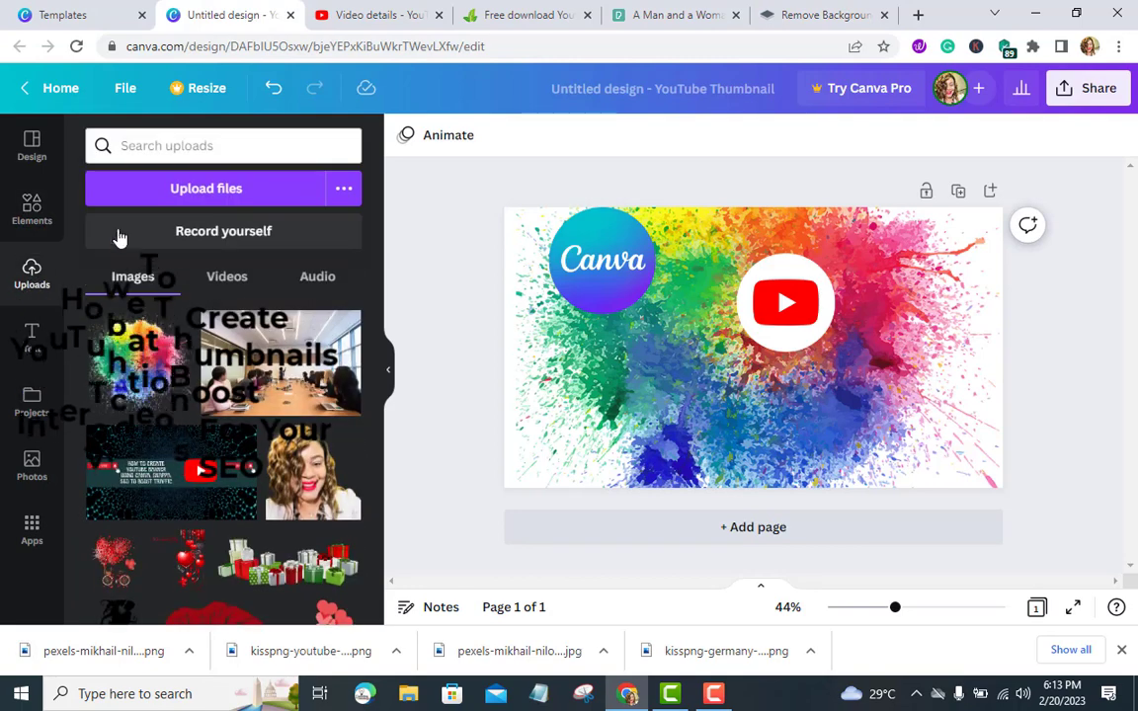
pyautogui.click(188, 190)
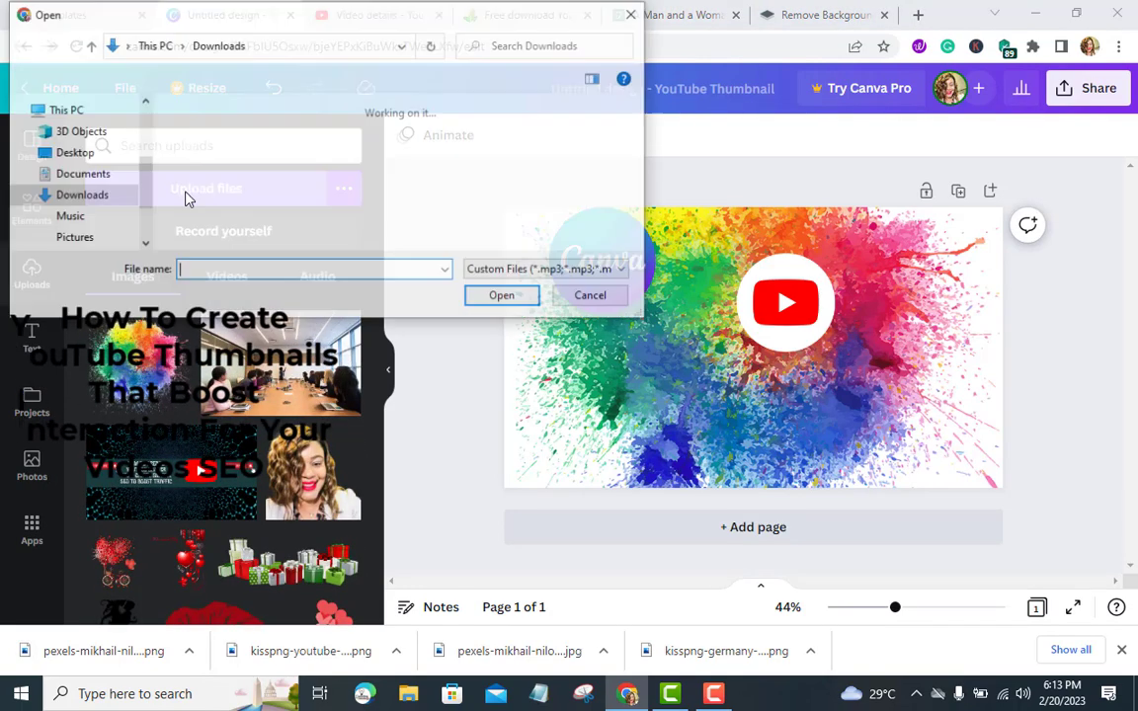
pyautogui.click(201, 185)
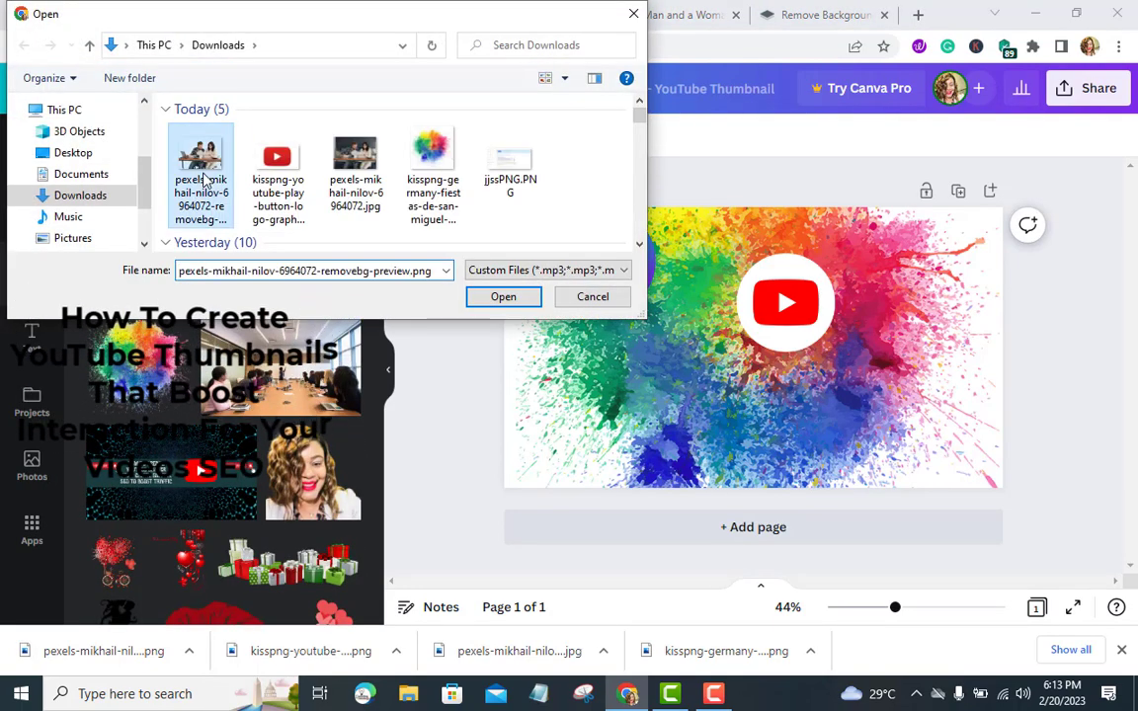
pyautogui.click(488, 305)
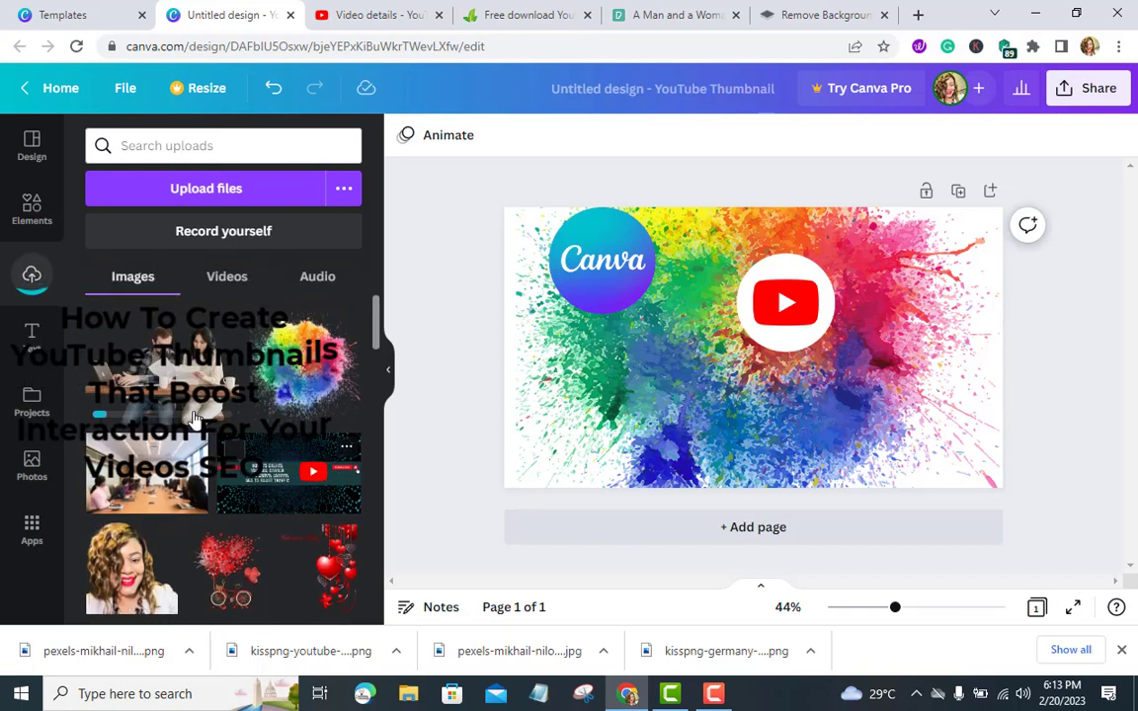
# Place the uploaded photo at the thumbnail's lower right, enlarge it slightly, and move the play button to the lower left
pyautogui.moveTo(146, 375); pyautogui.dragTo(871, 418)
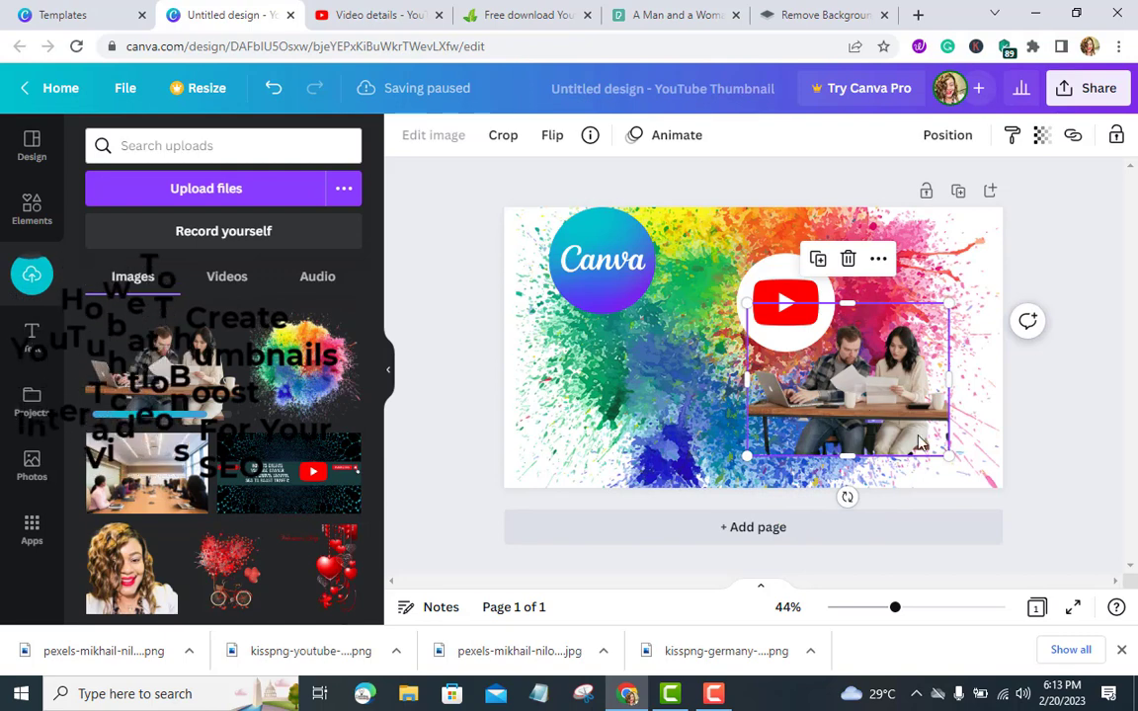
pyautogui.moveTo(946, 453); pyautogui.dragTo(988, 484)
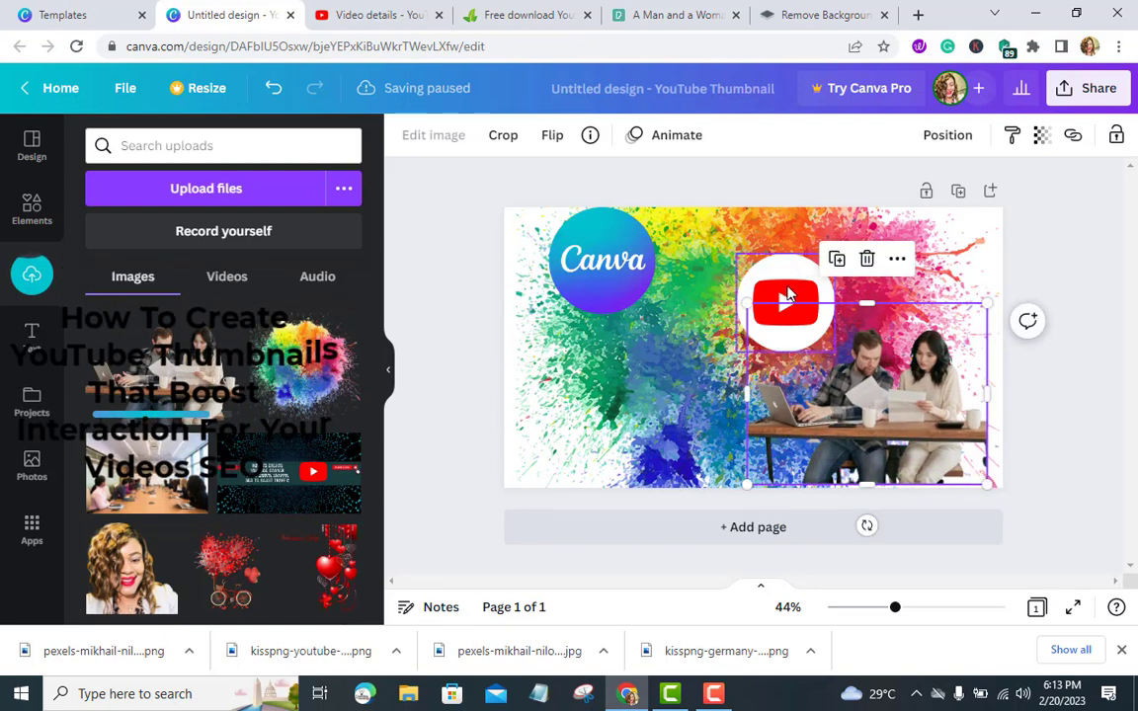
pyautogui.moveTo(787, 295); pyautogui.dragTo(616, 411)
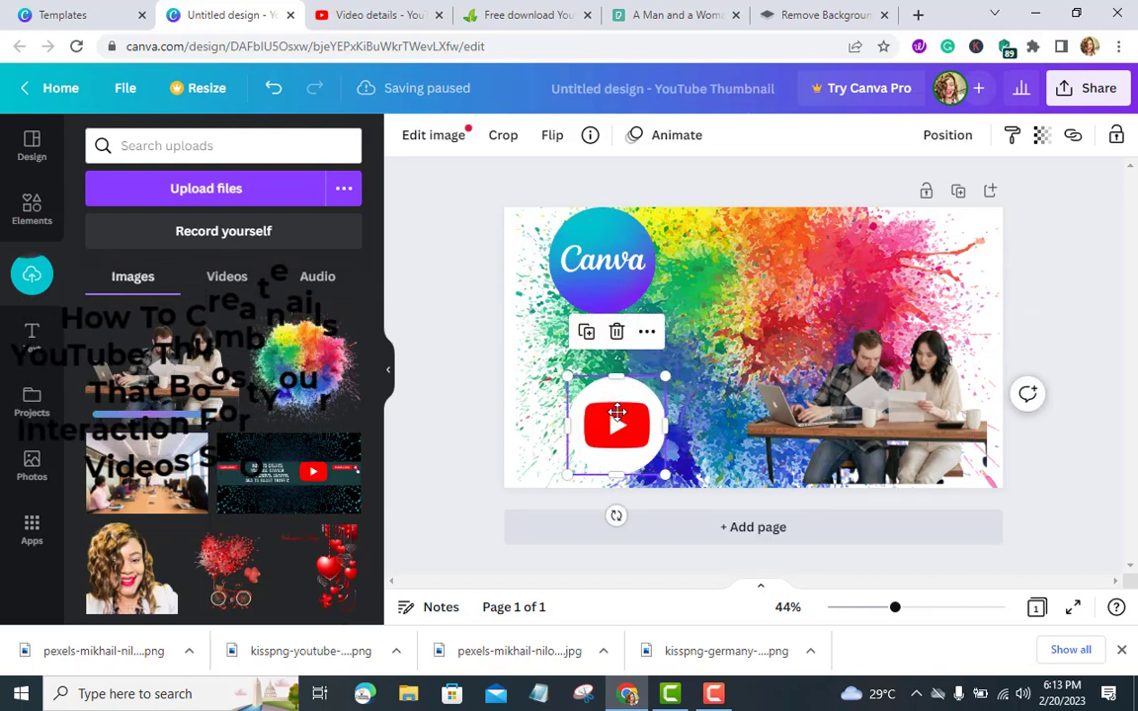
pyautogui.press('XF86MonBrightnessUp')
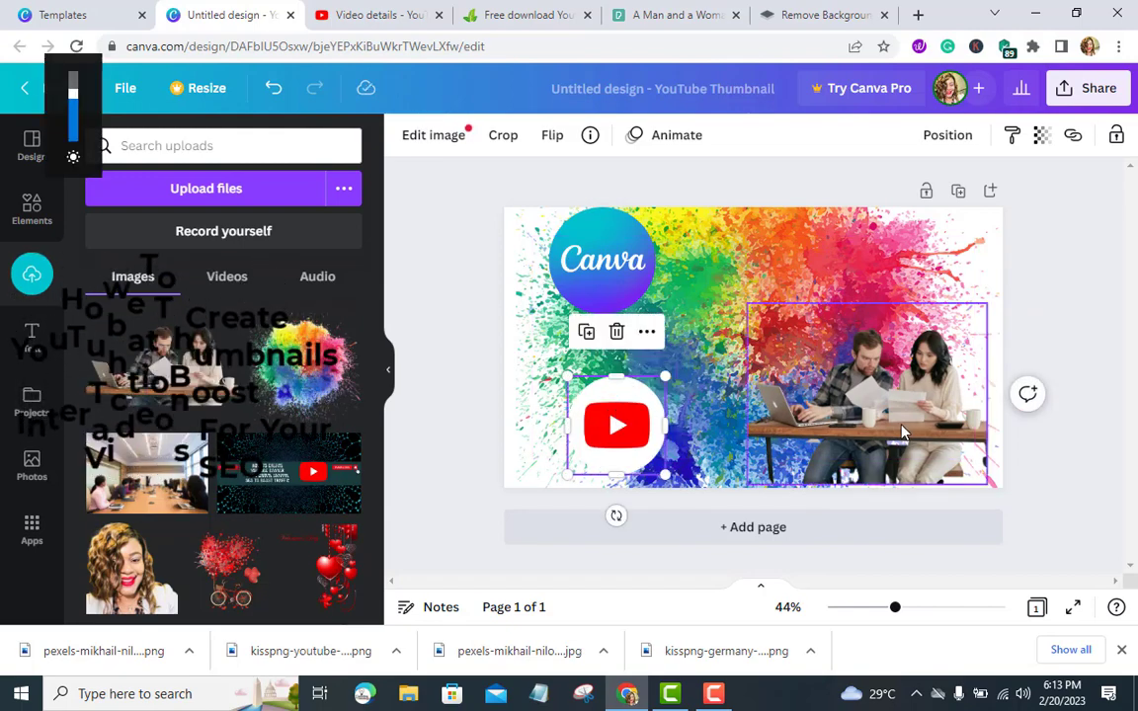
# Enlarge the photo so it fills the right two-thirds of the thumbnail
pyautogui.click(814, 382)
pyautogui.moveTo(740, 300); pyautogui.dragTo(604, 233)
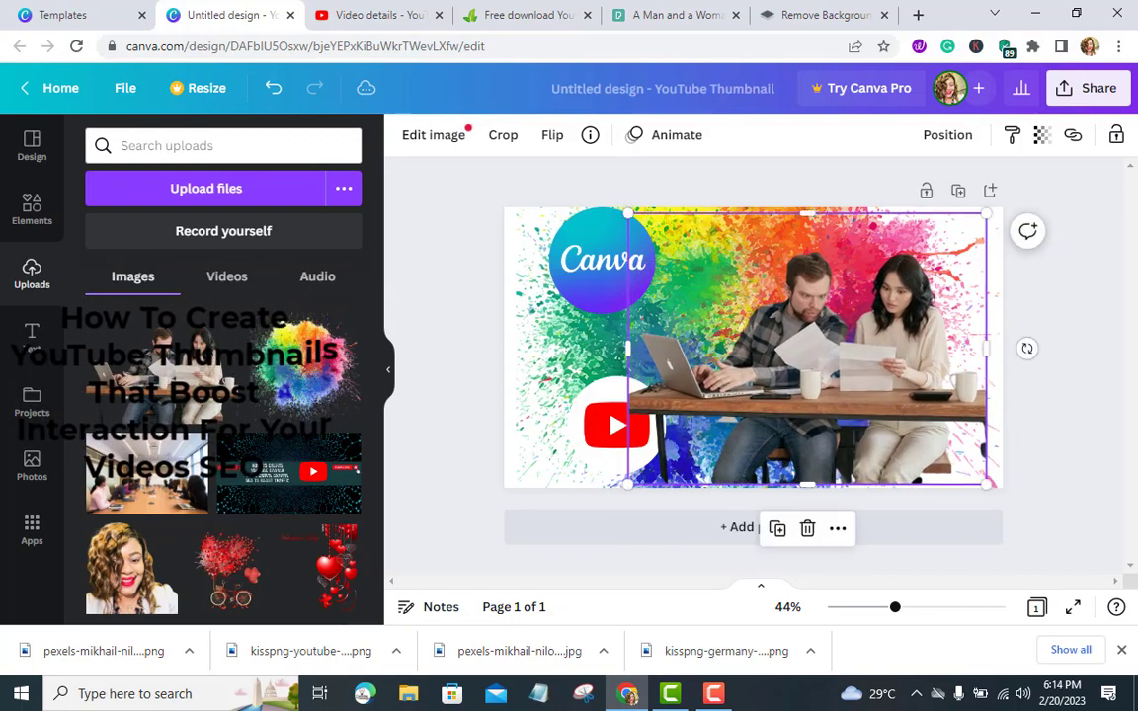
pyautogui.moveTo(859, 363); pyautogui.dragTo(896, 368)
pyautogui.click(1034, 297)
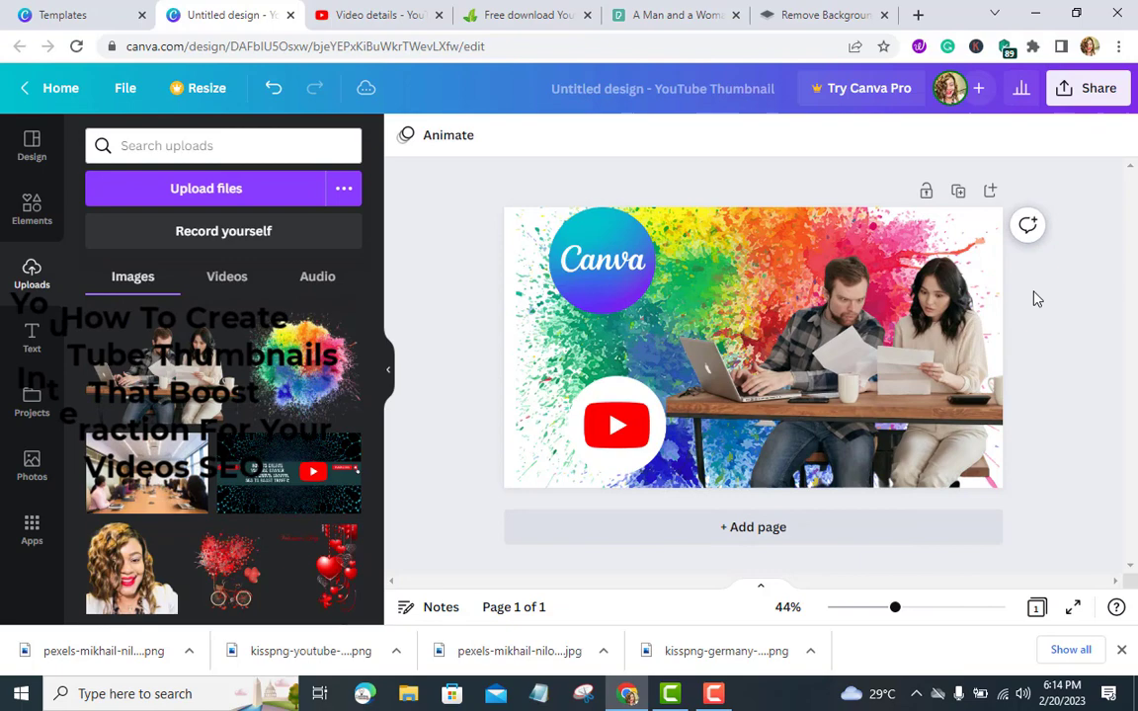
# Move the YouTube play button to the thumbnail's top-right corner
pyautogui.click(616, 424)
pyautogui.moveTo(616, 424); pyautogui.dragTo(943, 242)
pyautogui.click(1062, 362)
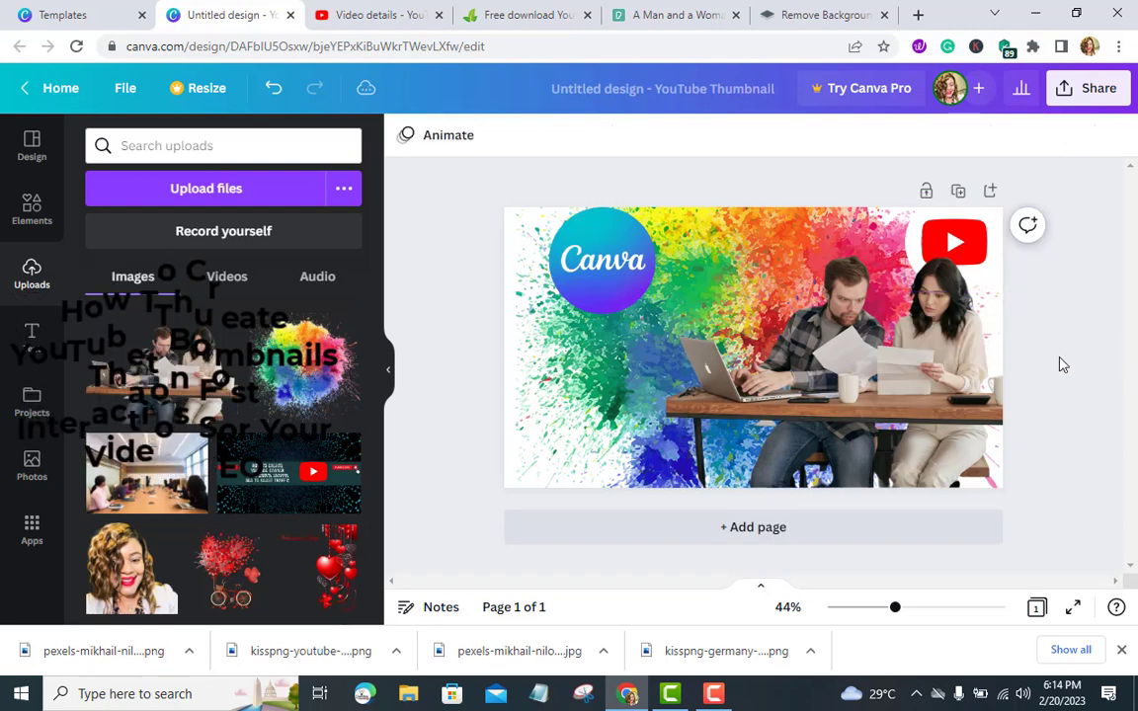
# Nudge the Canva logo closer to the top-left corner
pyautogui.click(569, 259)
pyautogui.moveTo(569, 259); pyautogui.dragTo(526, 253)
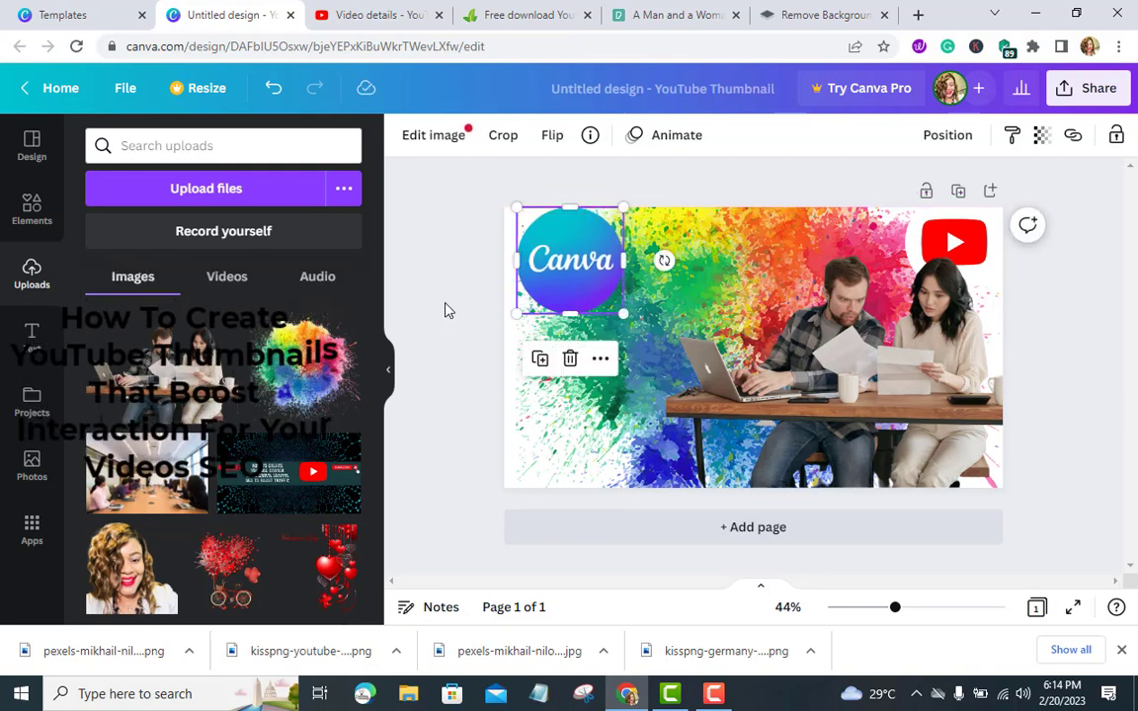
pyautogui.click(441, 312)
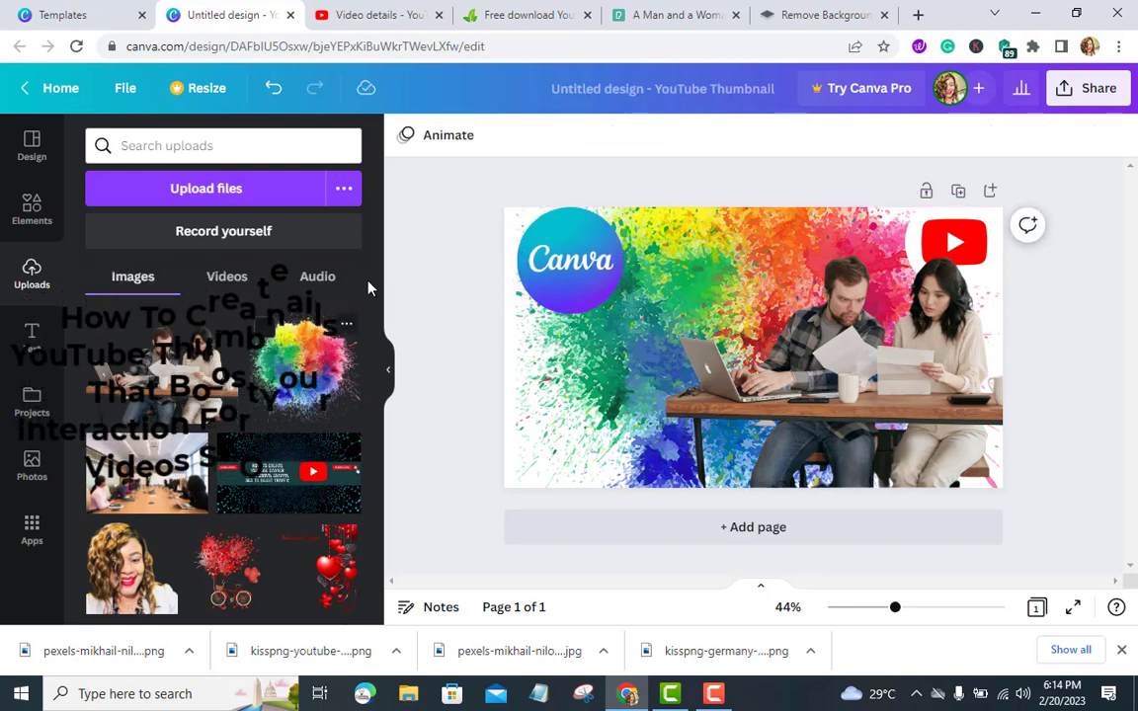
# In YouTube Studio, select and copy "How to create a YouTube" from the video's title
pyautogui.click(386, 14)
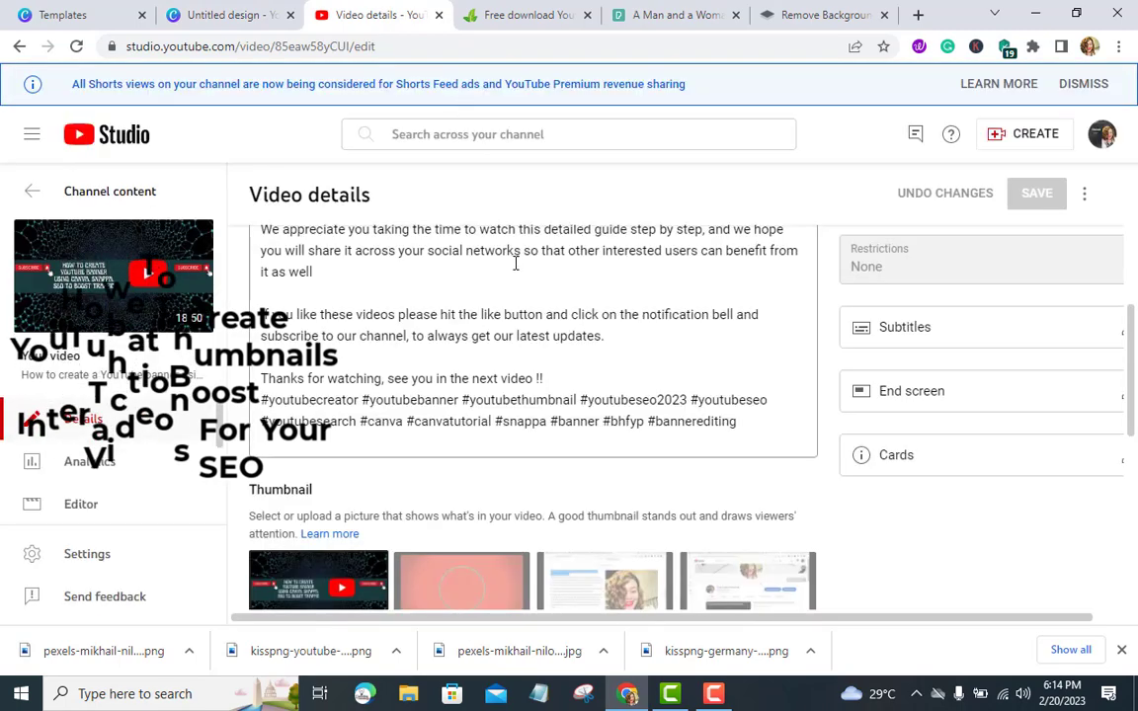
pyautogui.scroll(5, 487, 309)
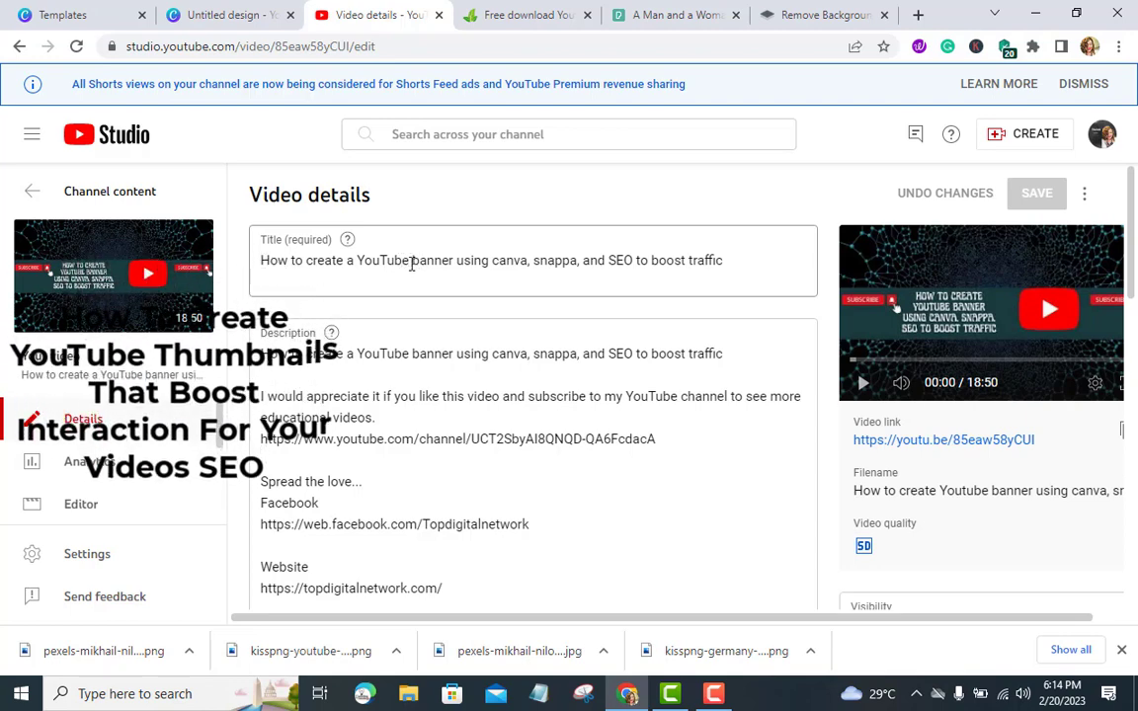
pyautogui.moveTo(409, 262); pyautogui.dragTo(254, 280)
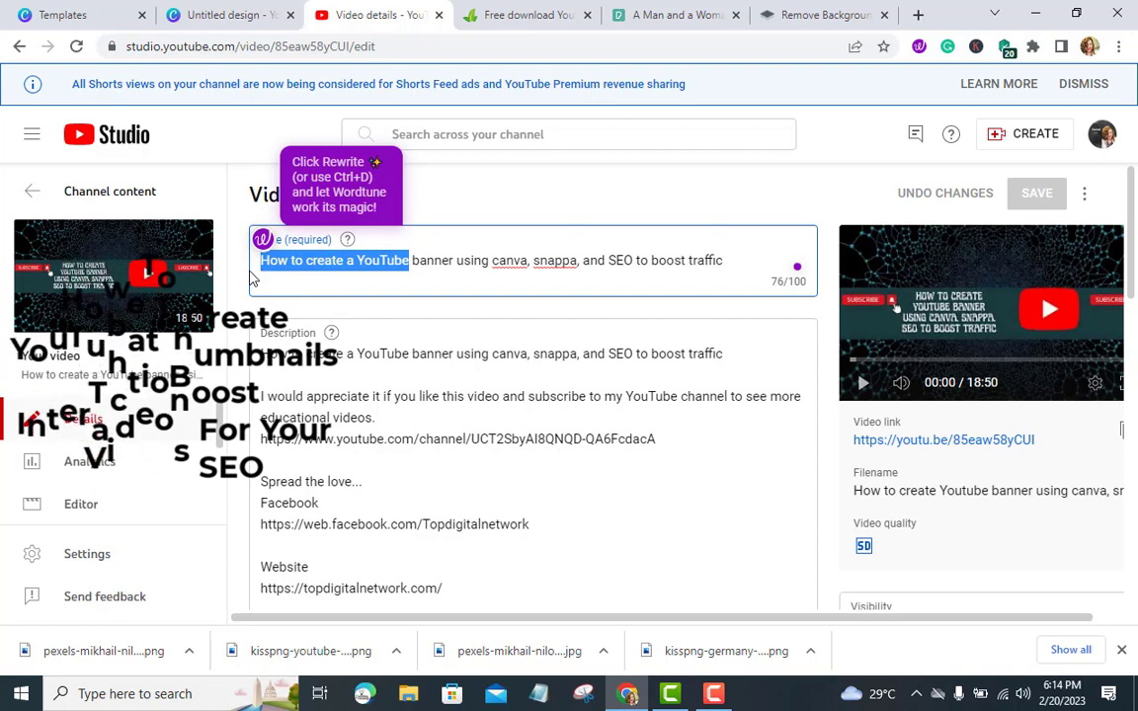
# Search elements for rectangle and add a wide rectangle shape across the thumbnail's left side
pyautogui.click(237, 15)
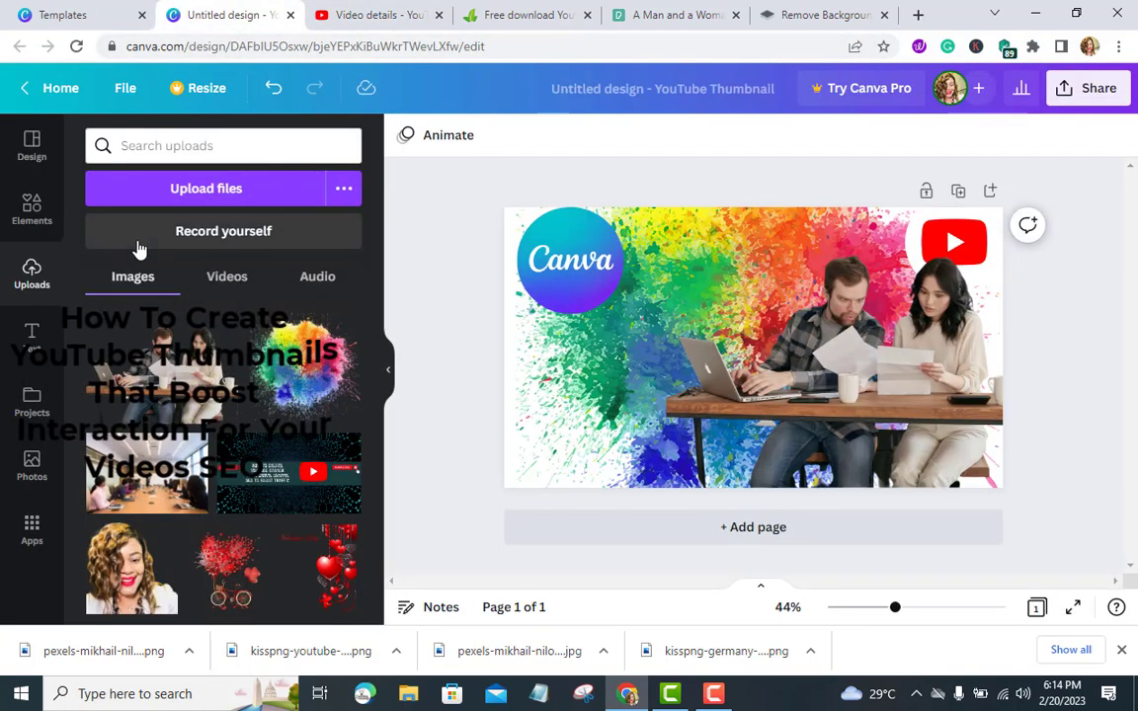
pyautogui.click(47, 226)
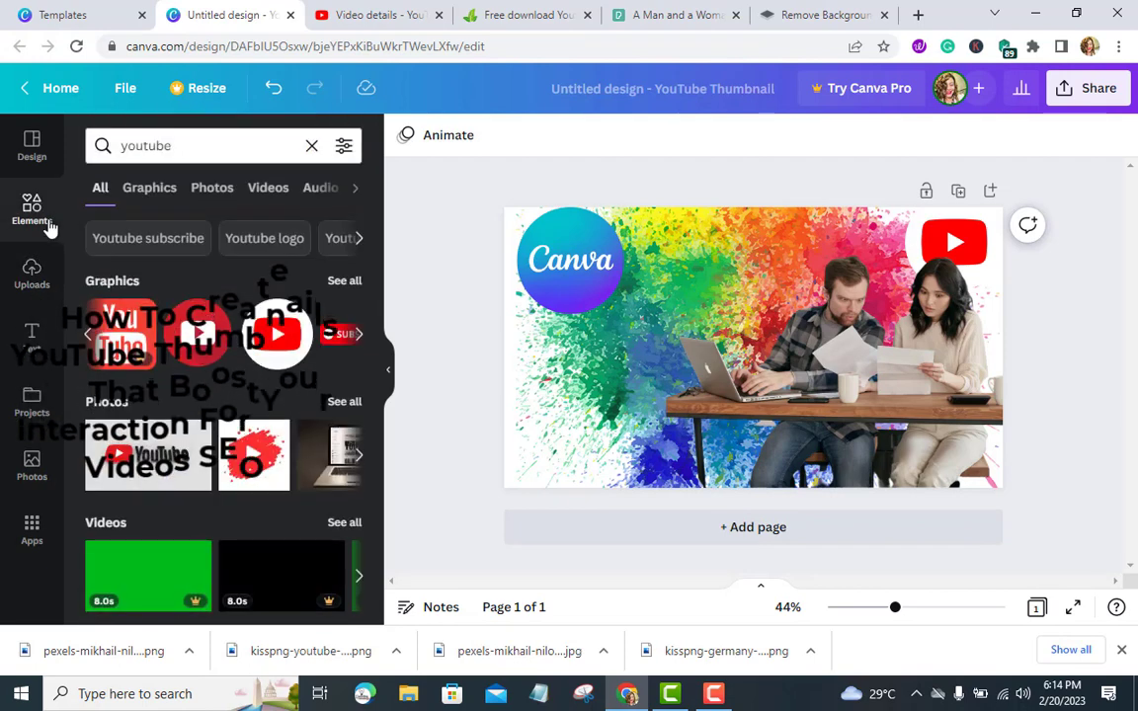
pyautogui.click(311, 148)
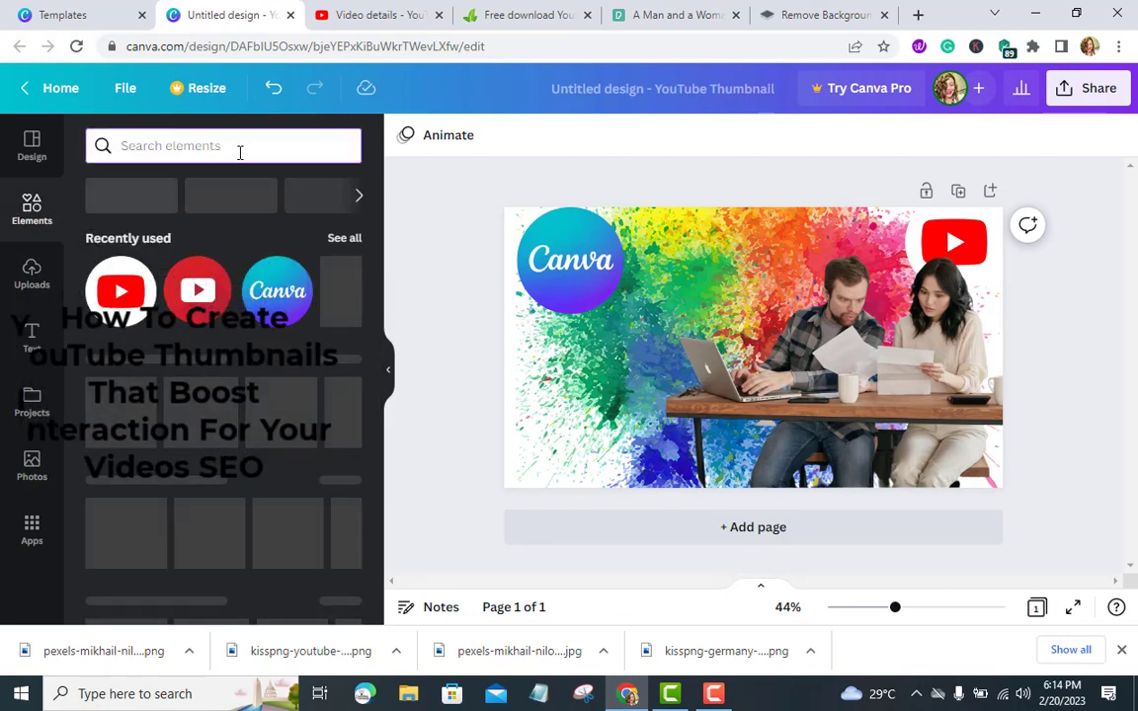
pyautogui.write('re')
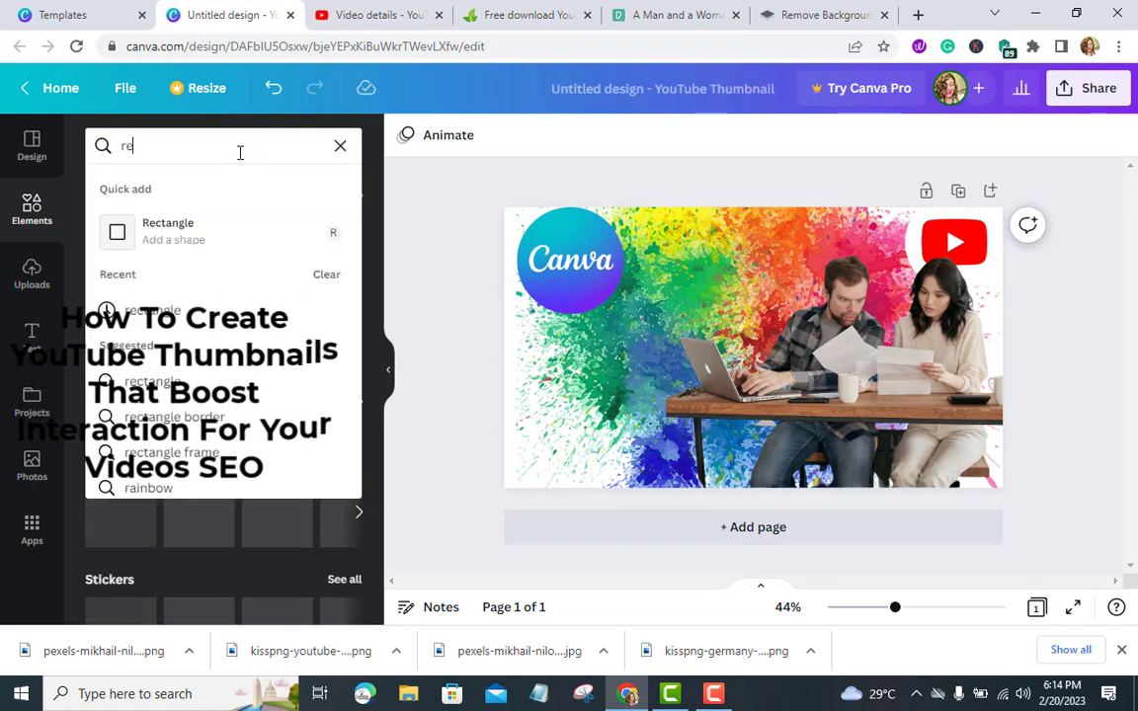
pyautogui.click(136, 314)
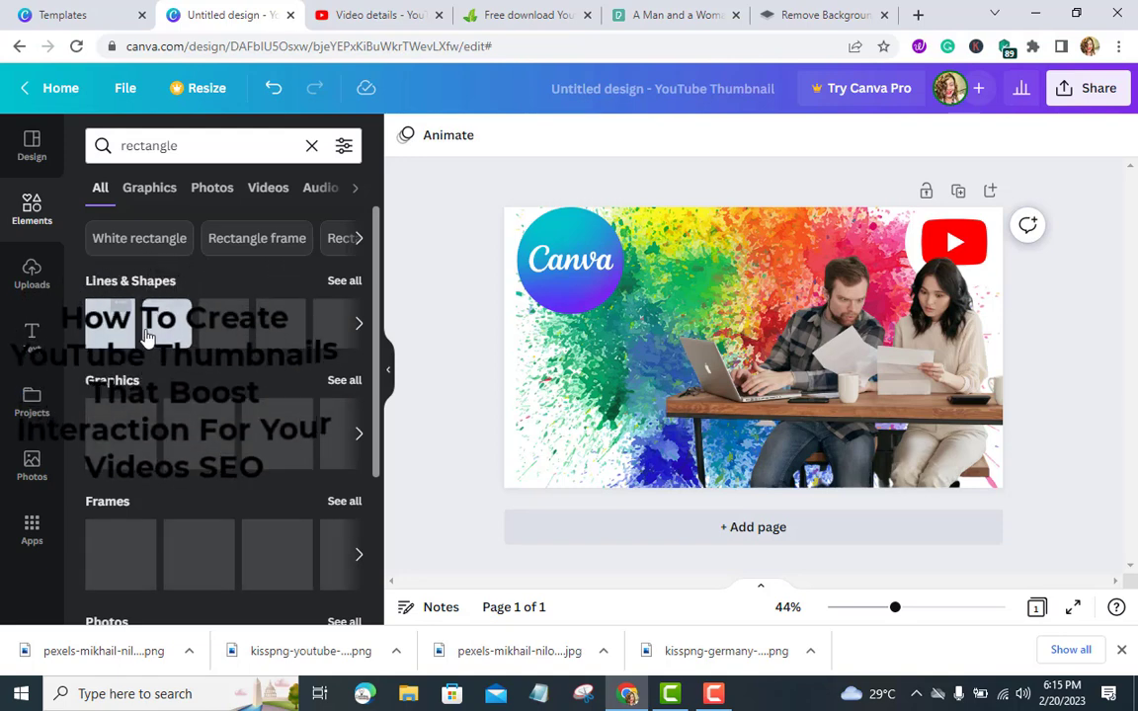
pyautogui.moveTo(148, 336); pyautogui.dragTo(541, 386)
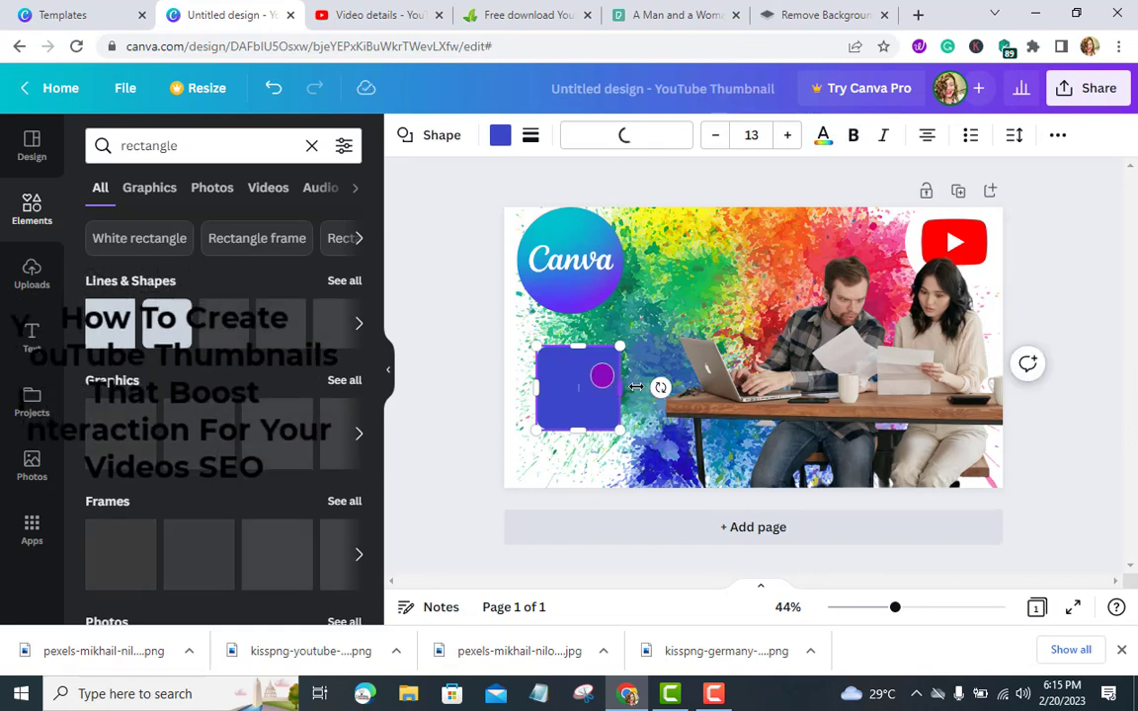
pyautogui.moveTo(635, 387); pyautogui.dragTo(790, 418)
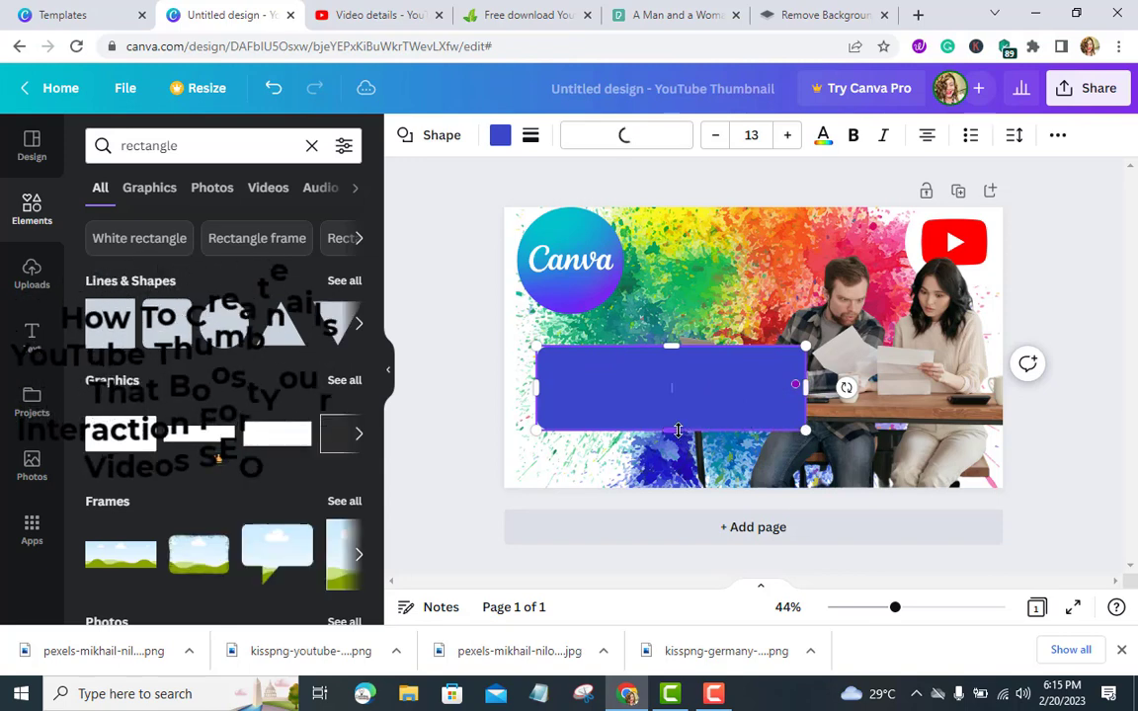
# Make the rectangle a thin bar and rotate it diagonally
pyautogui.moveTo(673, 427); pyautogui.dragTo(692, 390)
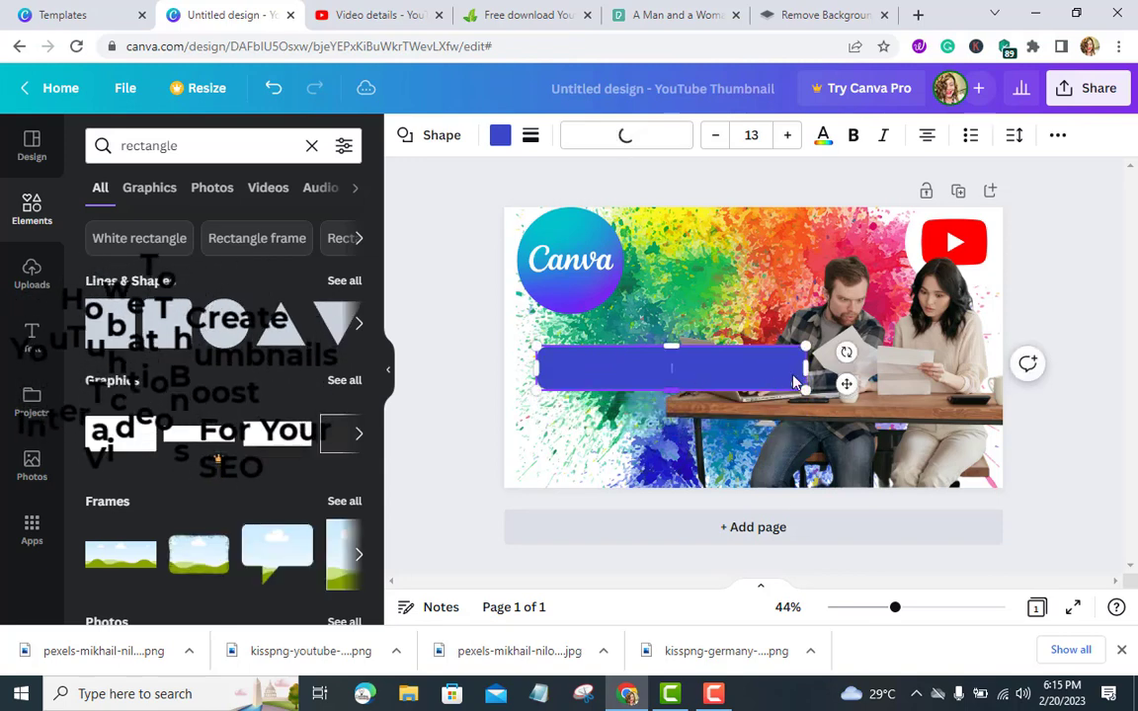
pyautogui.moveTo(845, 351); pyautogui.dragTo(779, 237)
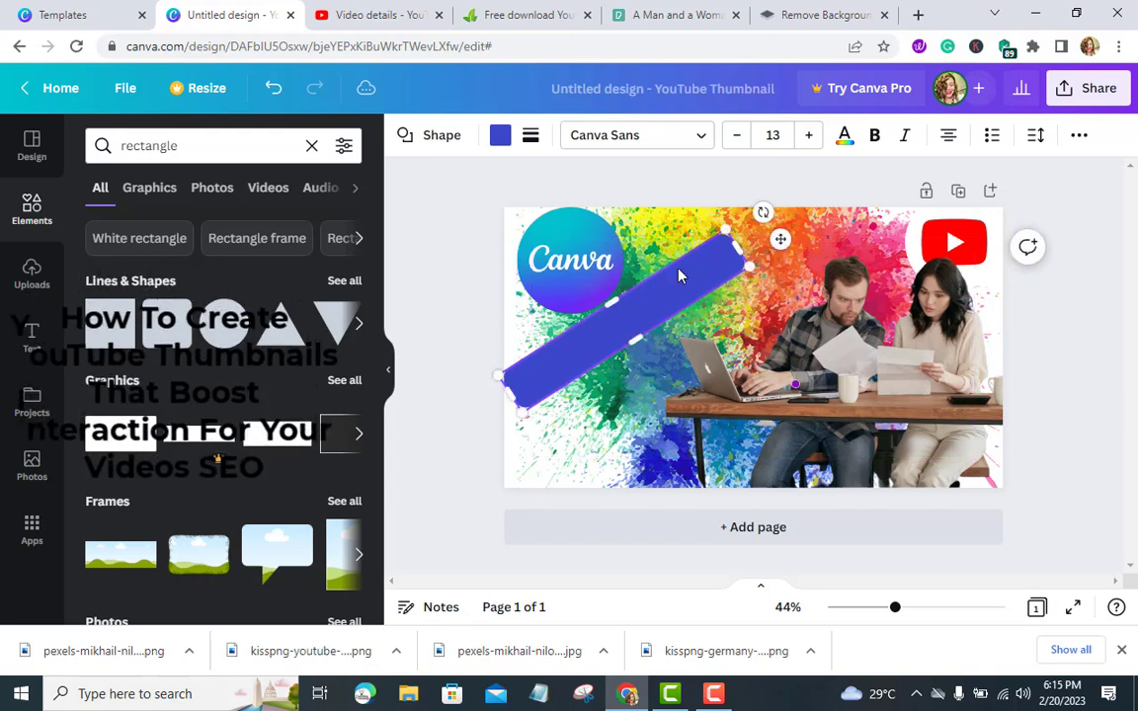
# Shrink the Canva logo slightly and move the diagonal bar up beside it
pyautogui.click(583, 265)
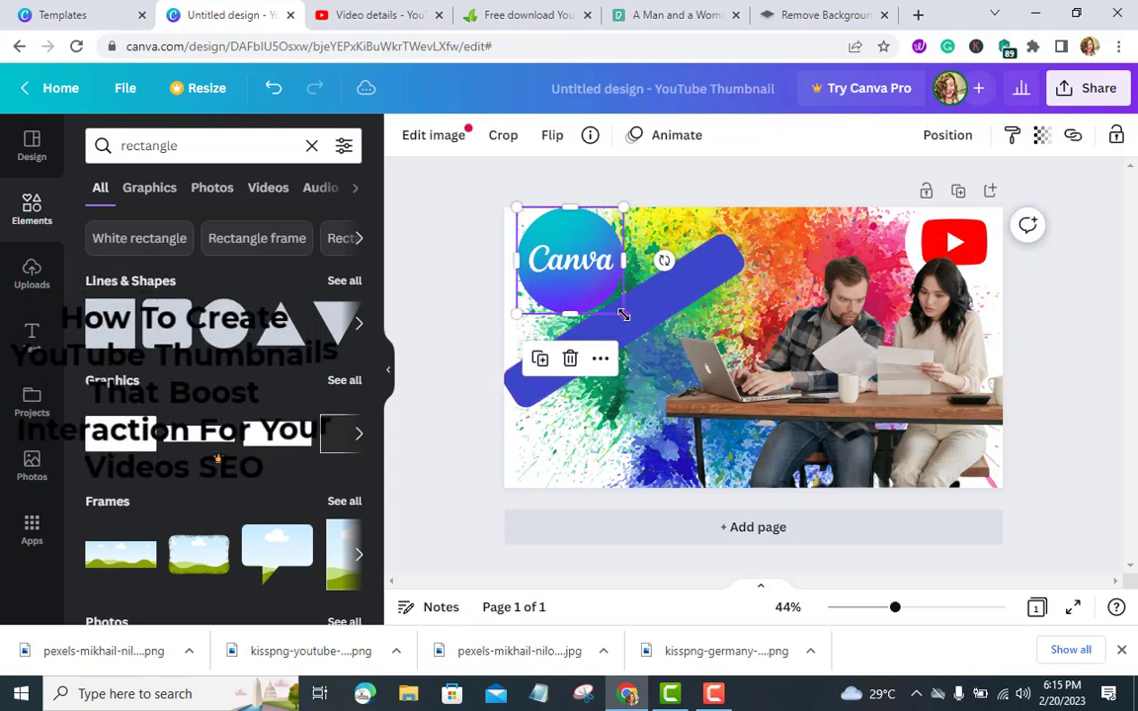
pyautogui.moveTo(624, 306); pyautogui.dragTo(600, 293)
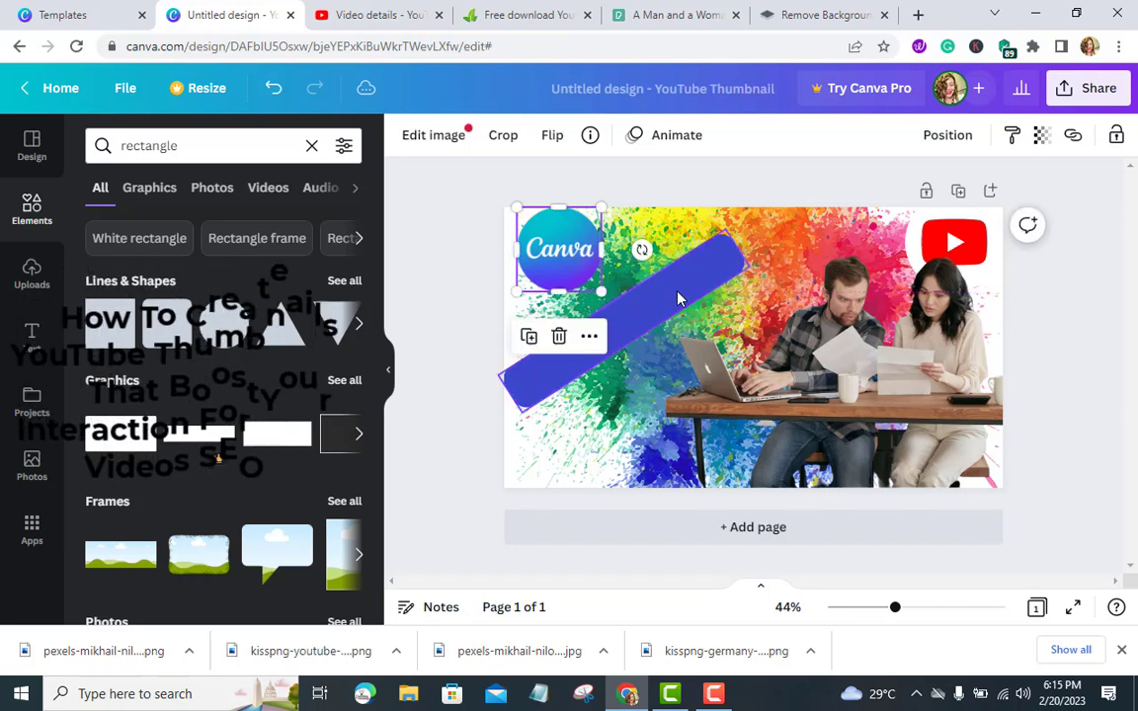
pyautogui.moveTo(677, 298); pyautogui.dragTo(670, 263)
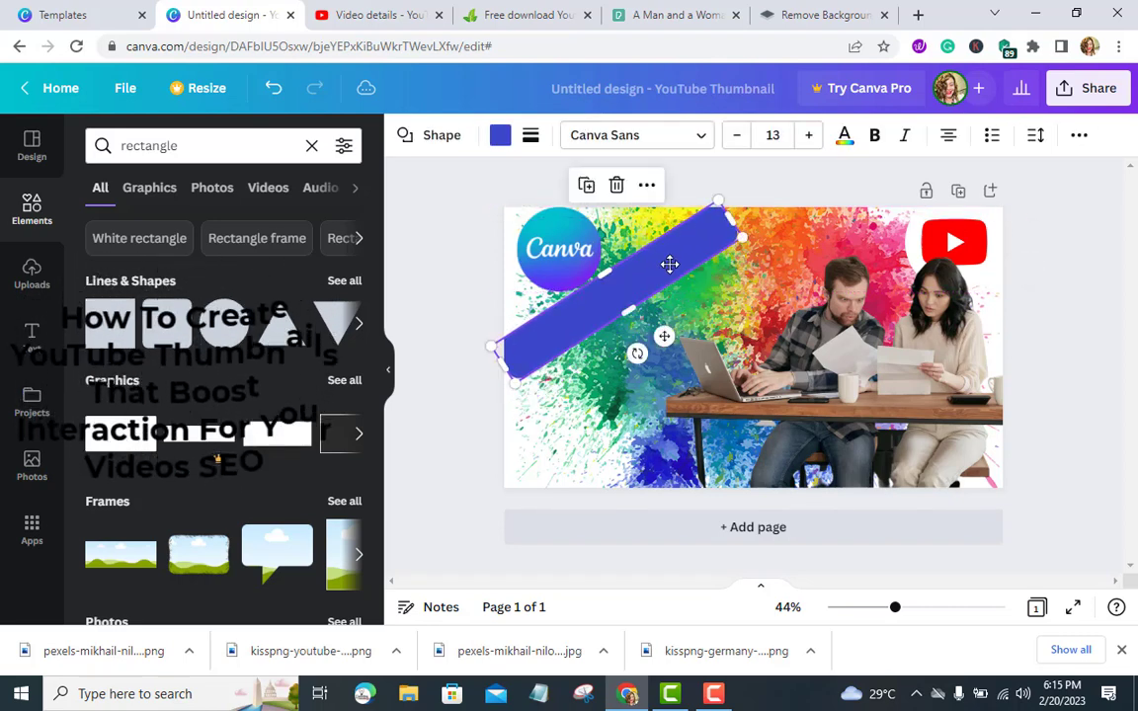
# Add a subheading text box and paste "How to create a YouTube" into it
pyautogui.click(27, 336)
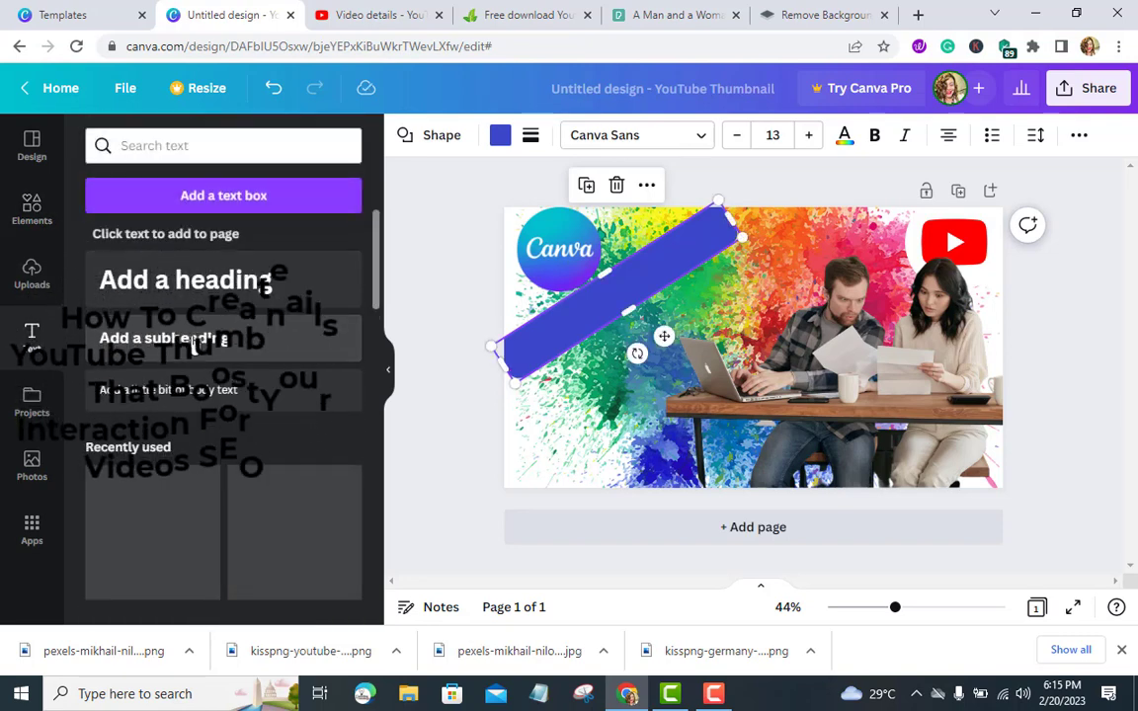
pyautogui.click(191, 338)
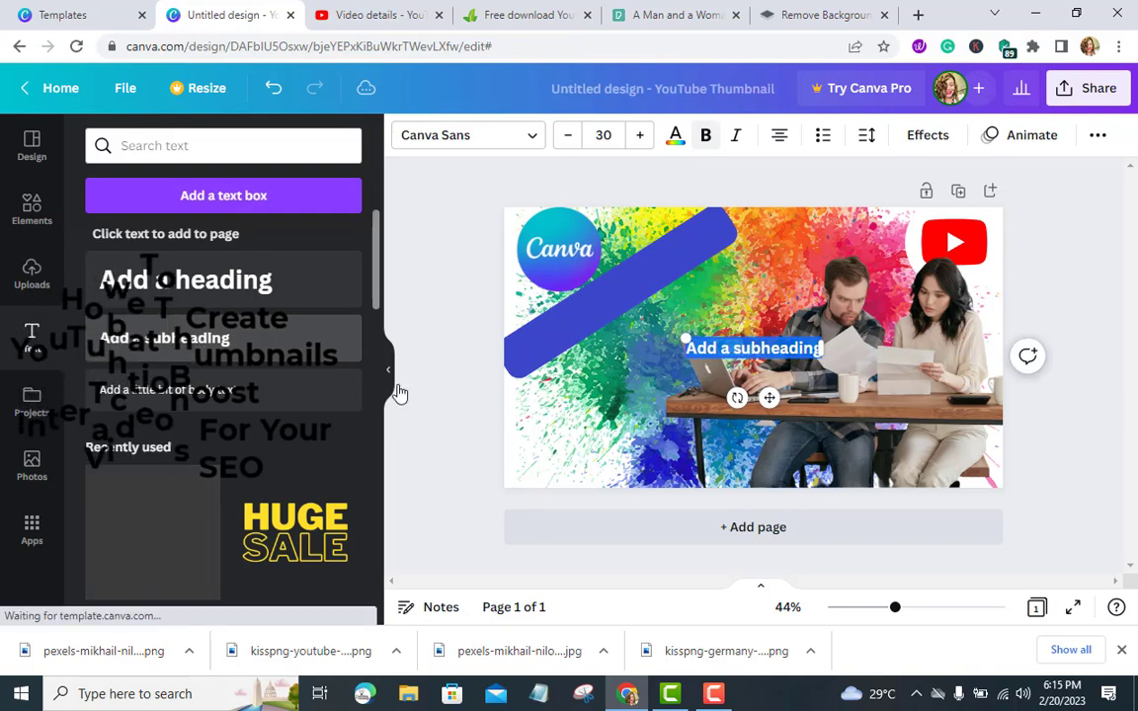
pyautogui.hotkey('ctrl', 'v')
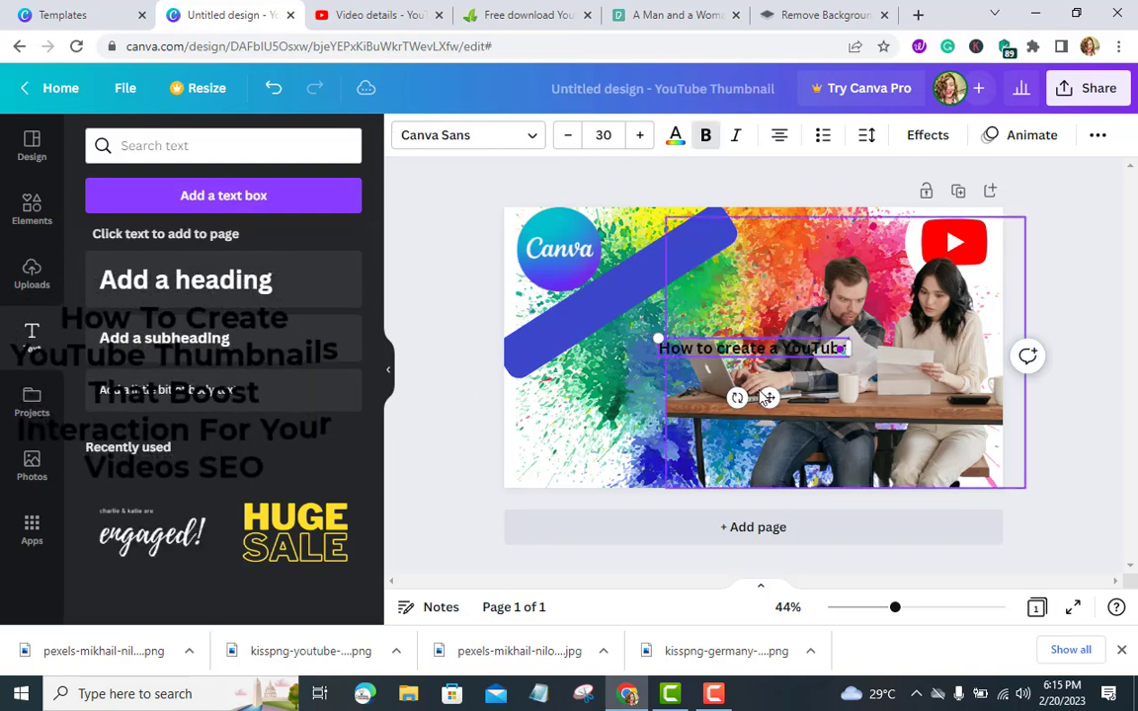
# Move the pasted text and rotate it to run diagonally, parallel to the bar
pyautogui.moveTo(747, 376); pyautogui.dragTo(697, 328)
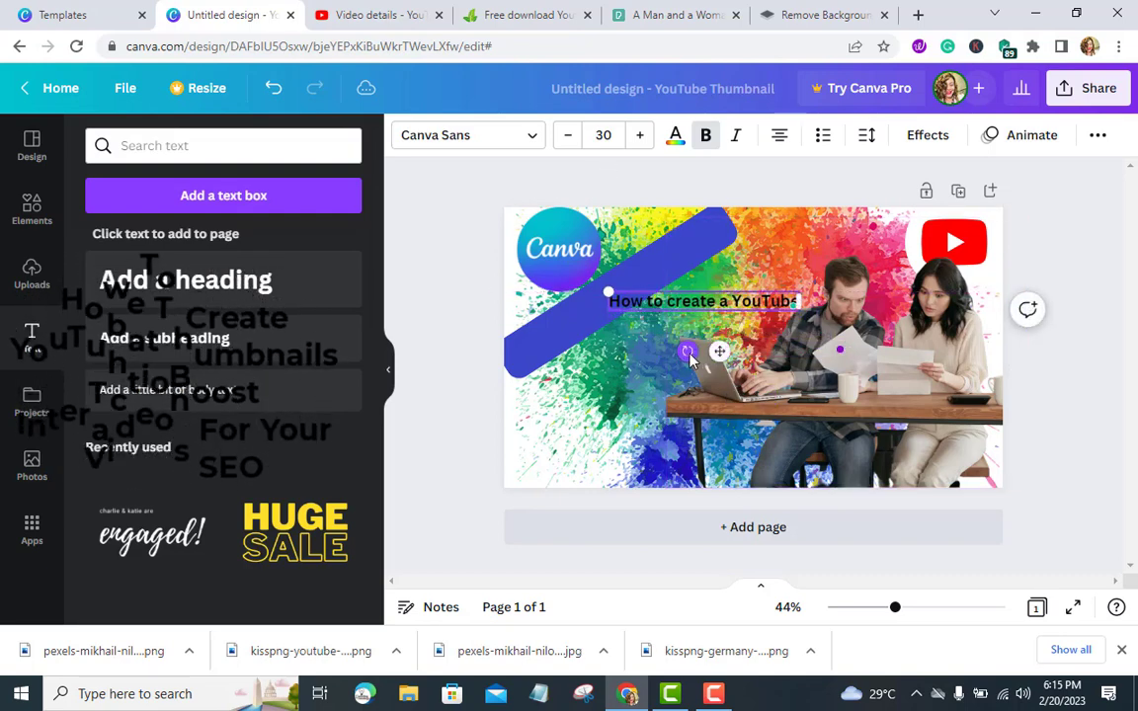
pyautogui.moveTo(687, 350); pyautogui.dragTo(767, 396)
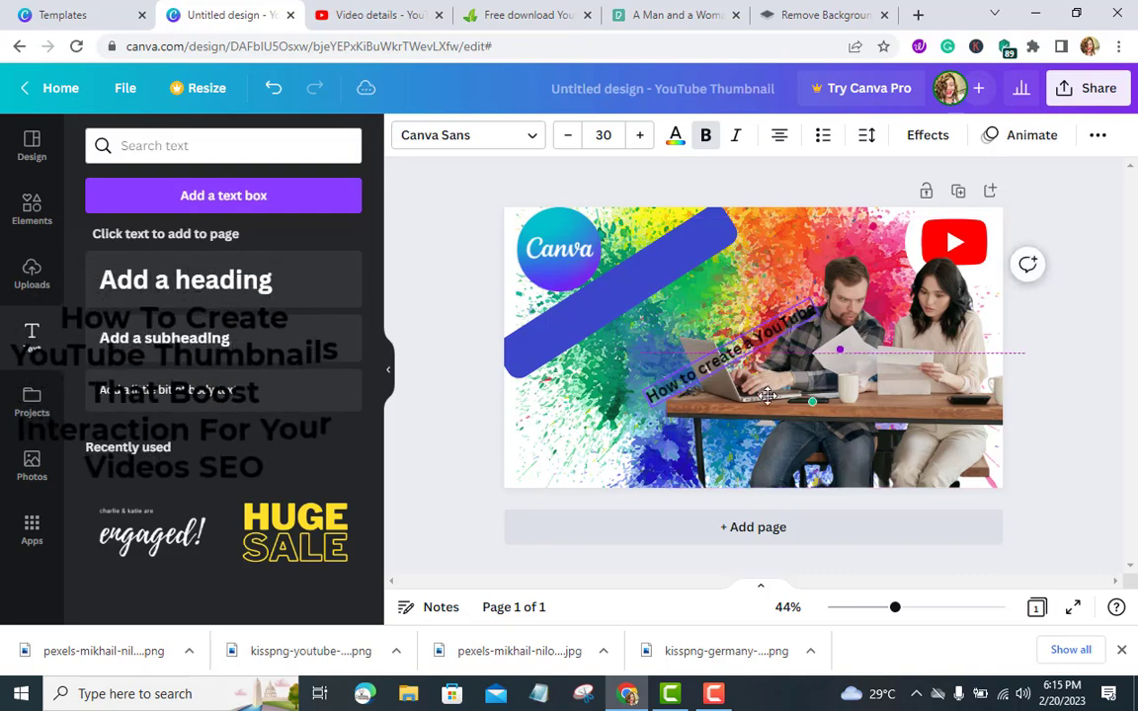
pyautogui.click(632, 286)
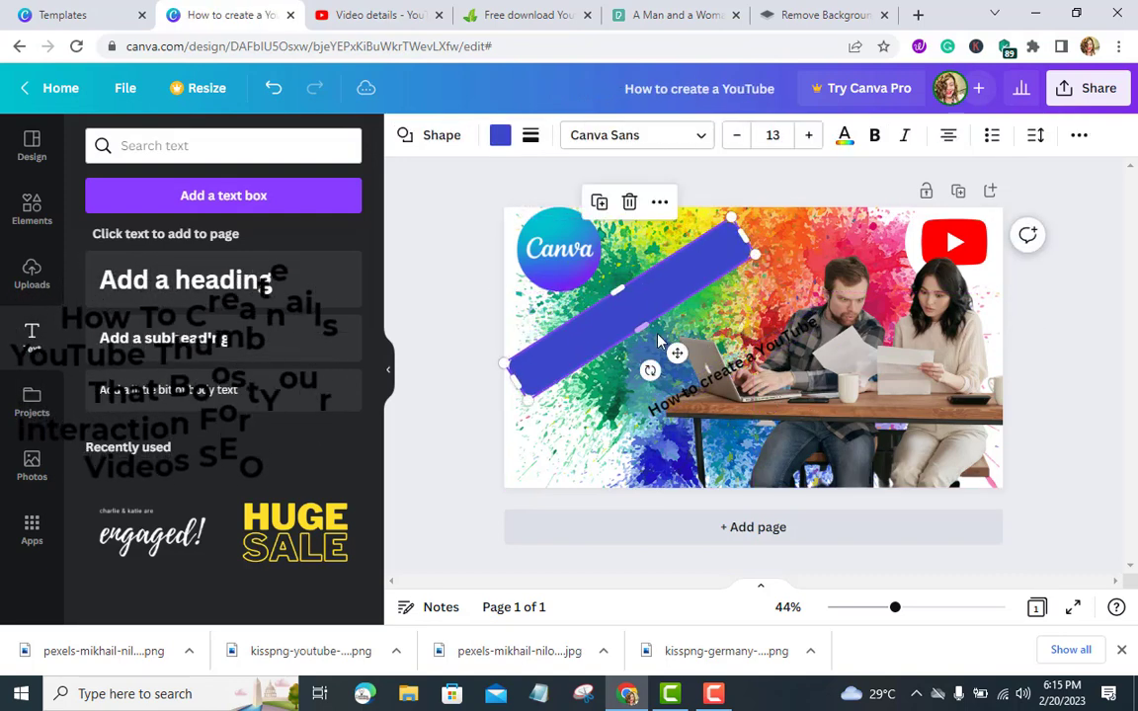
# Straighten the diagonal bar and remove it from the design
pyautogui.moveTo(649, 371); pyautogui.dragTo(627, 366)
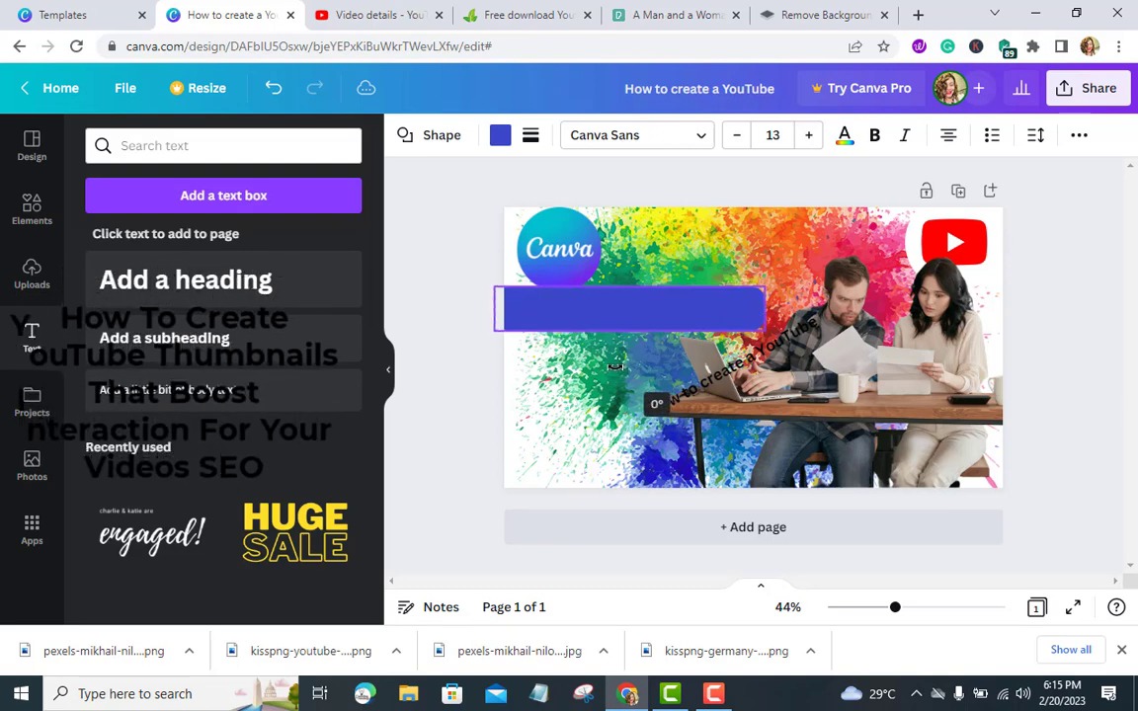
pyautogui.moveTo(617, 315); pyautogui.dragTo(319, 342)
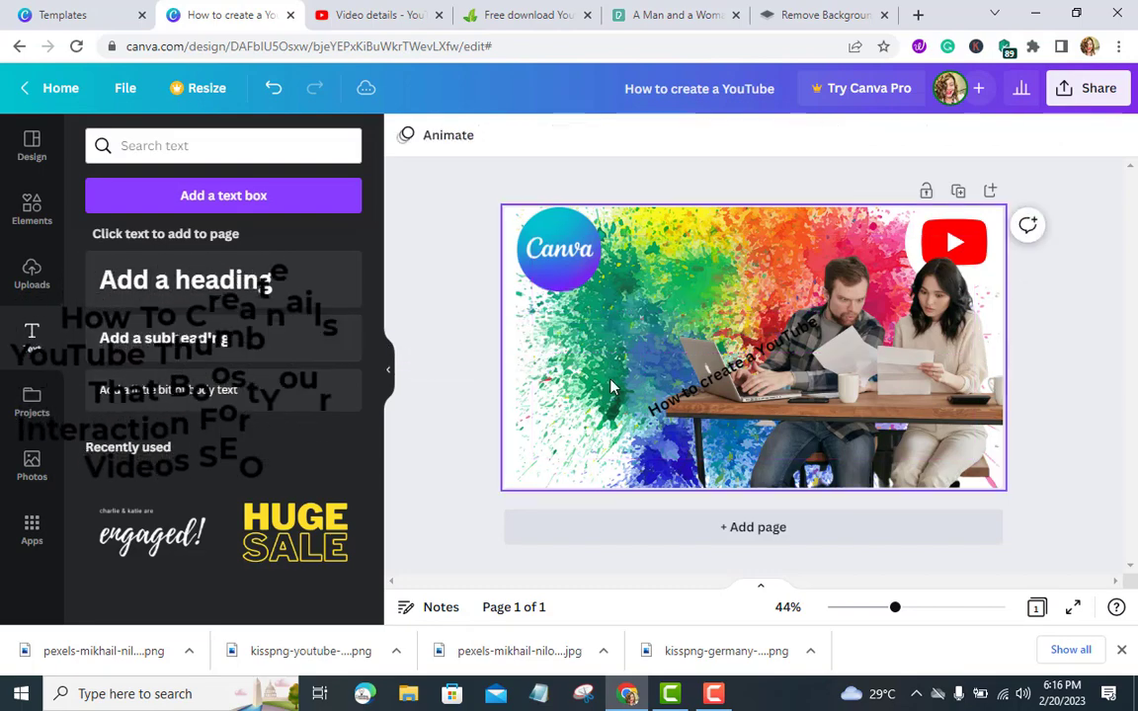
# Copy the video's title from the YouTube Studio video details page and return to the design
pyautogui.click(378, 15)
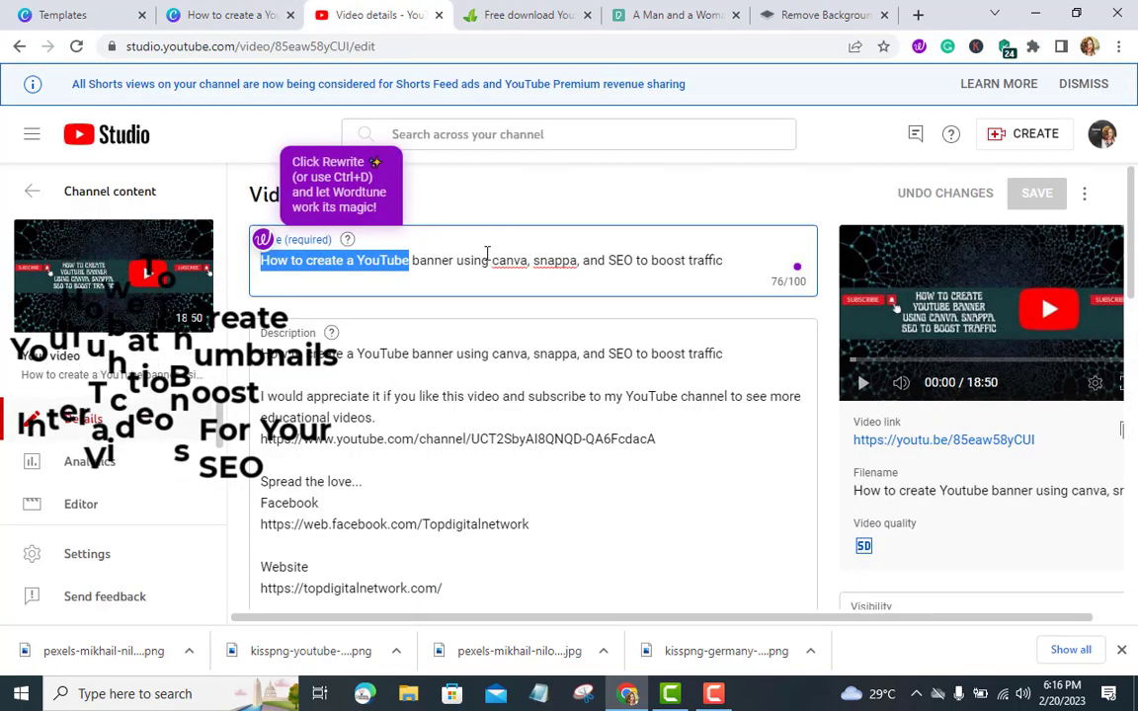
pyautogui.tripleClick(478, 261)
pyautogui.hotkey('ctrl', 'c')
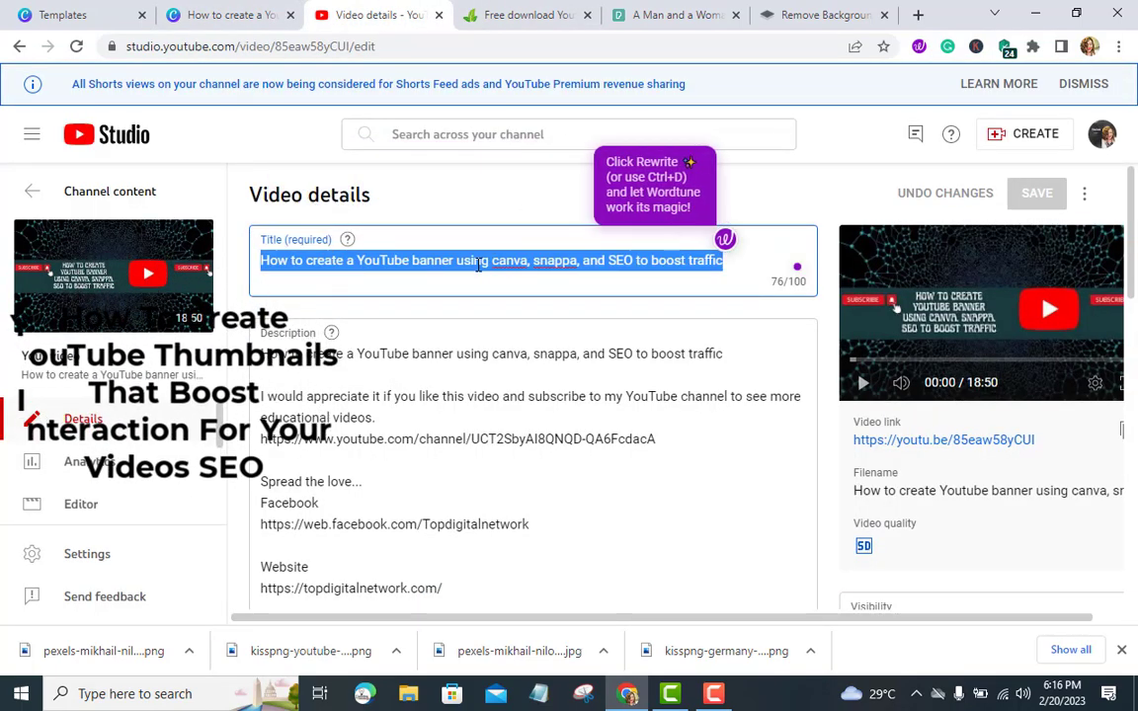
pyautogui.click(216, 17)
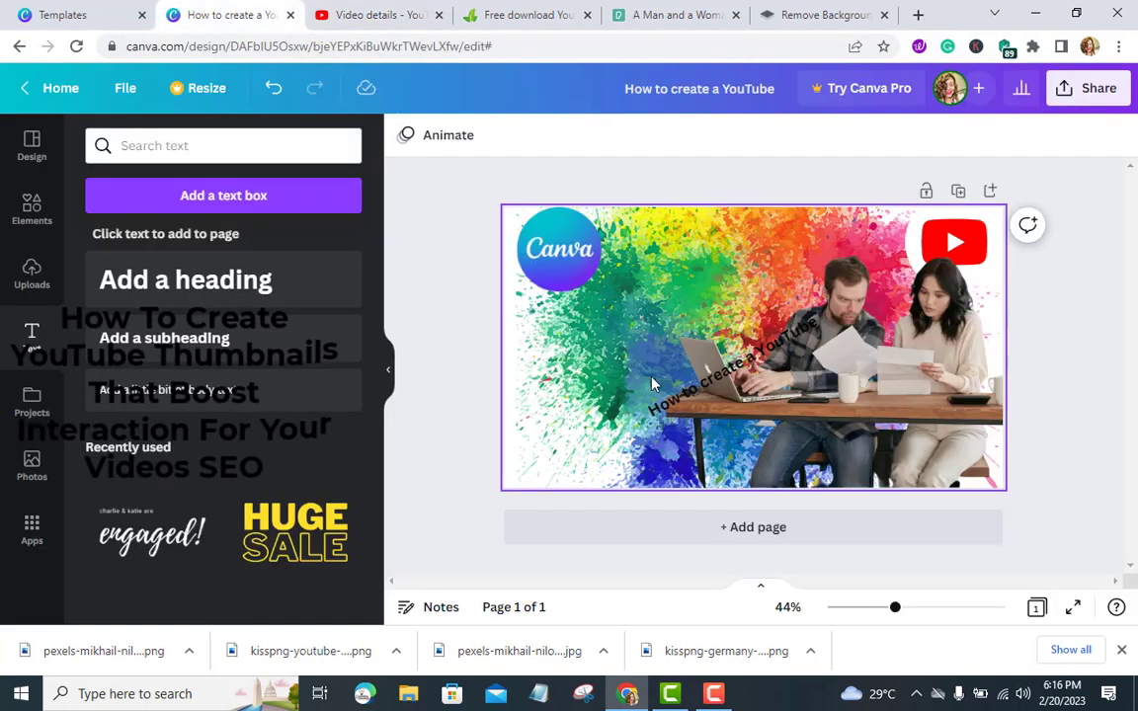
# Remove the subheading text and add a heading containing the pasted video title
pyautogui.moveTo(682, 397); pyautogui.dragTo(297, 209)
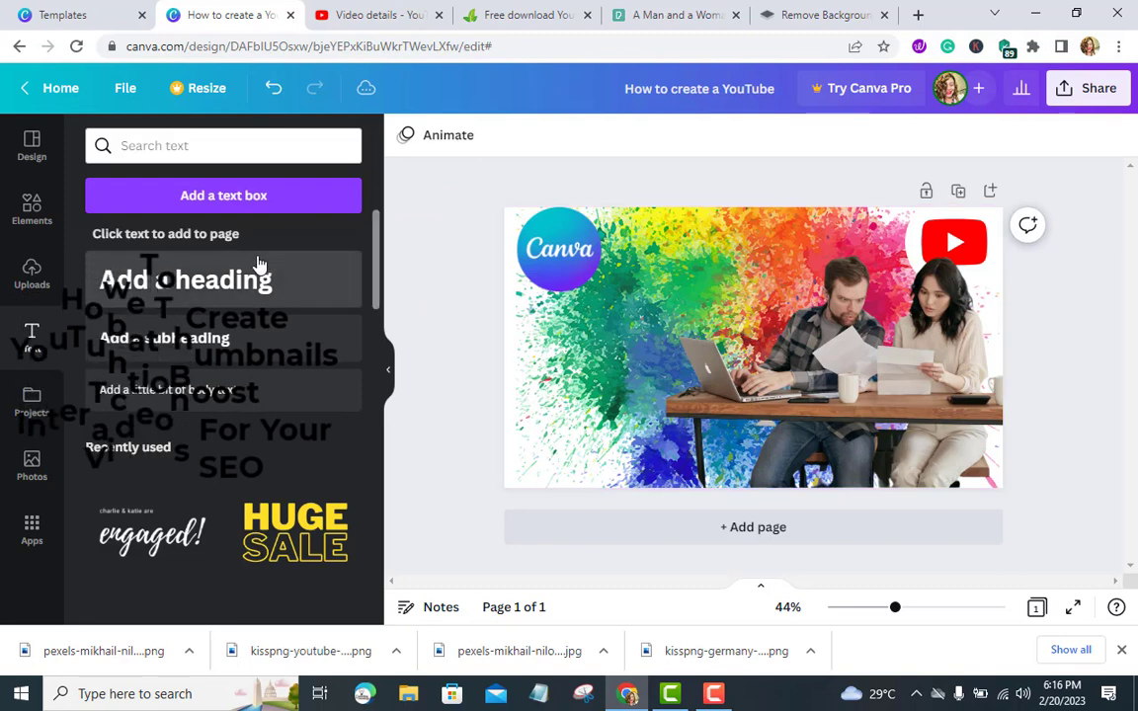
pyautogui.click(234, 284)
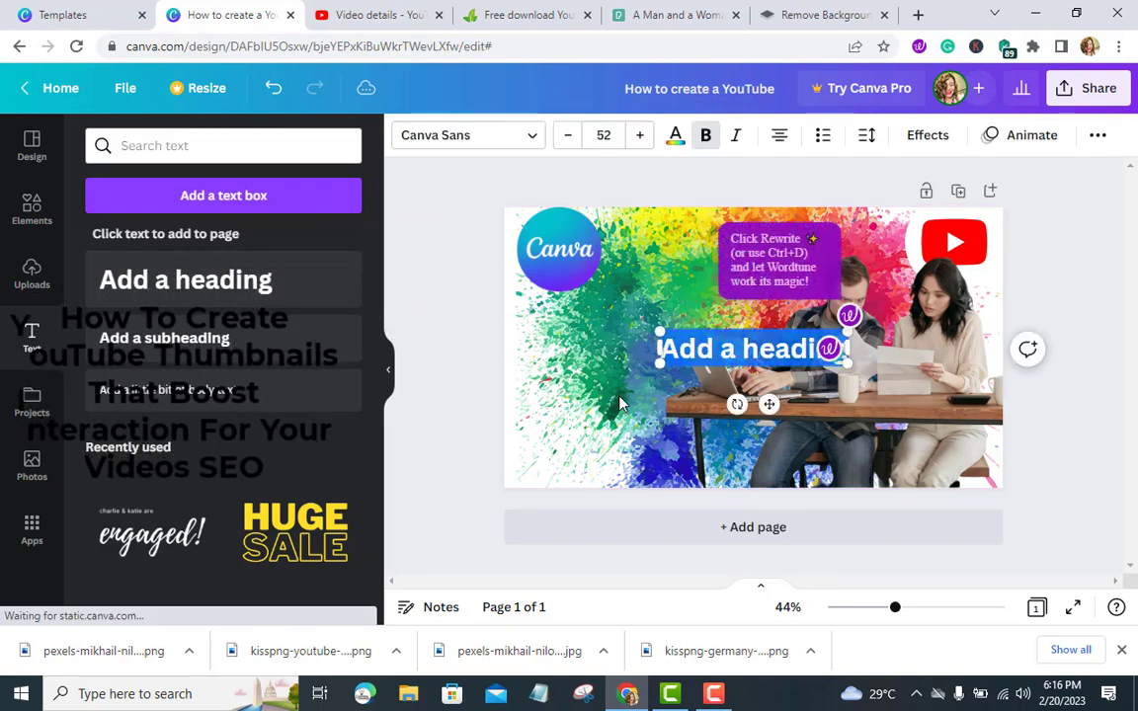
pyautogui.hotkey('ctrl', 'v')
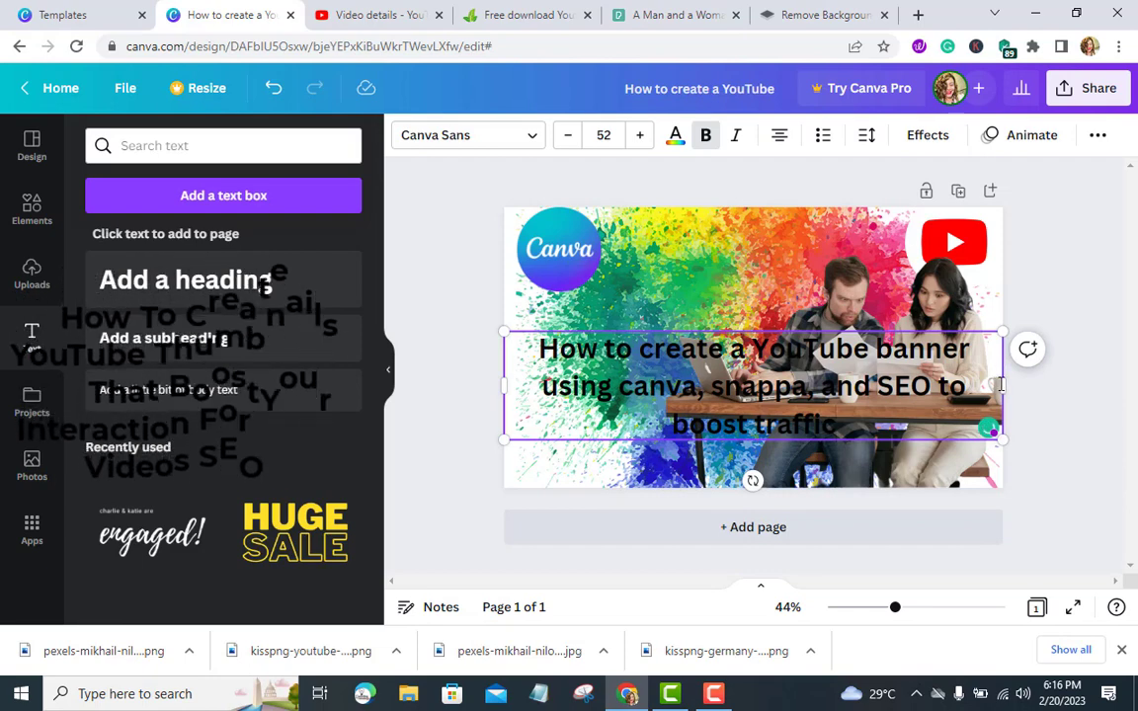
# Narrow the title text box, place it at the upper left, and move the Canva logo beside it
pyautogui.moveTo(1009, 383); pyautogui.dragTo(688, 388)
pyautogui.moveTo(589, 447); pyautogui.dragTo(591, 397)
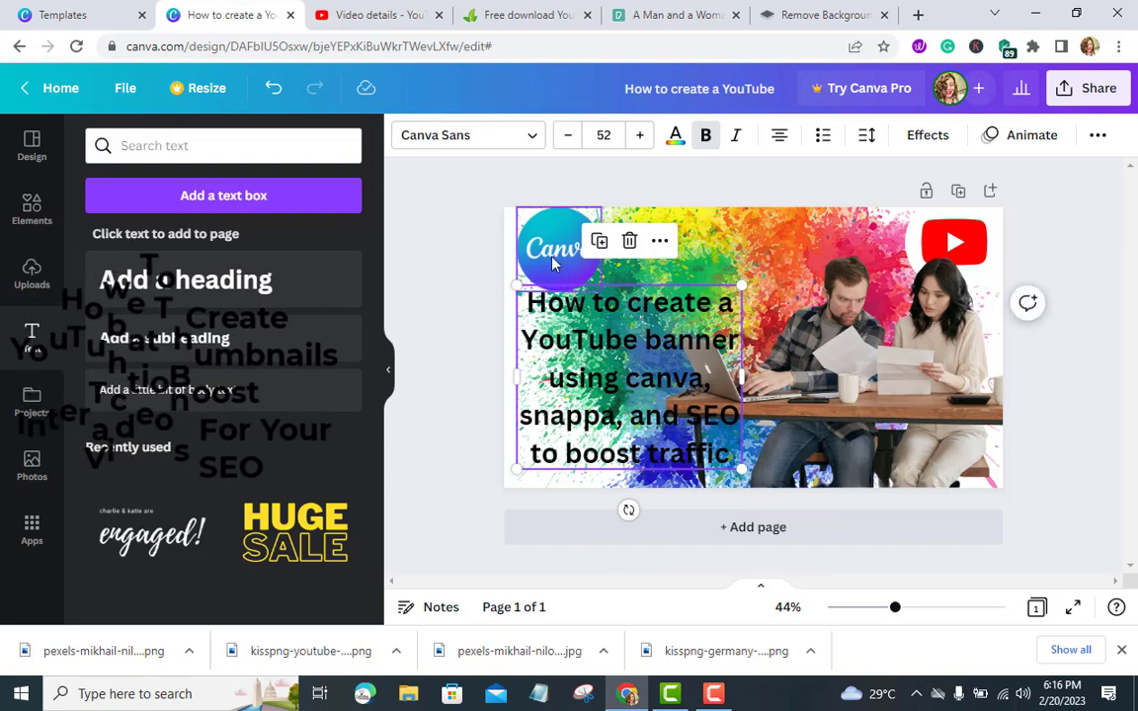
pyautogui.moveTo(552, 263); pyautogui.dragTo(774, 254)
pyautogui.moveTo(623, 351); pyautogui.dragTo(612, 307)
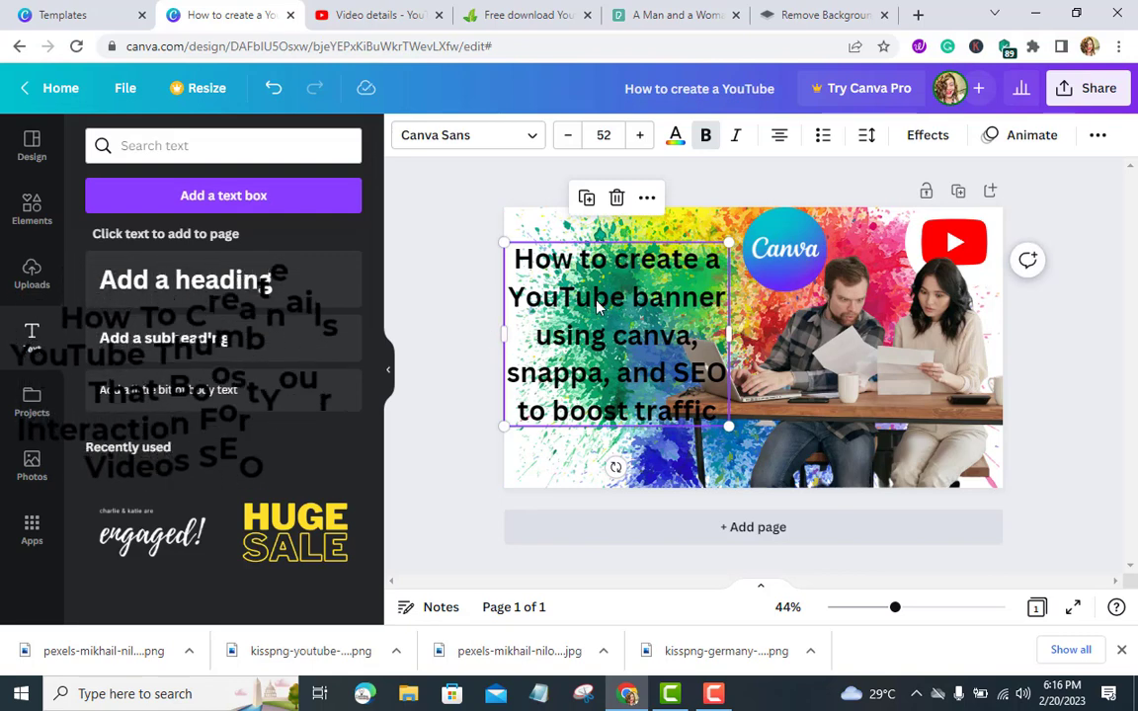
# Change the title text's font to RoxboroughCF
pyautogui.doubleClick(597, 307)
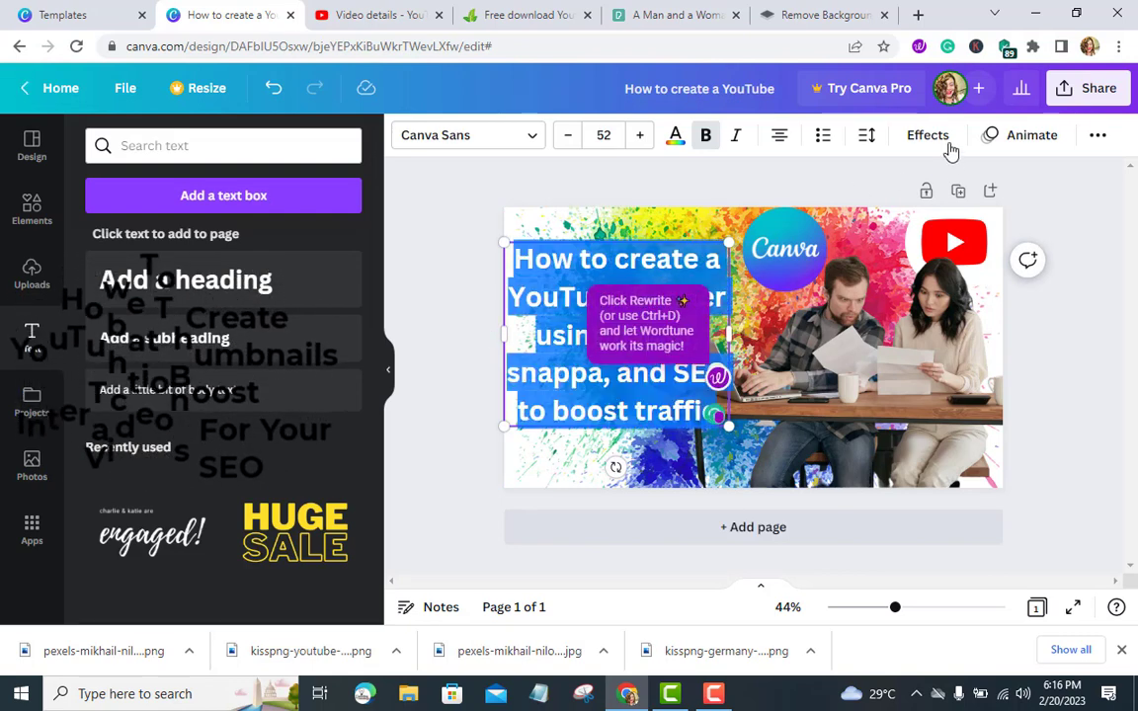
pyautogui.click(528, 135)
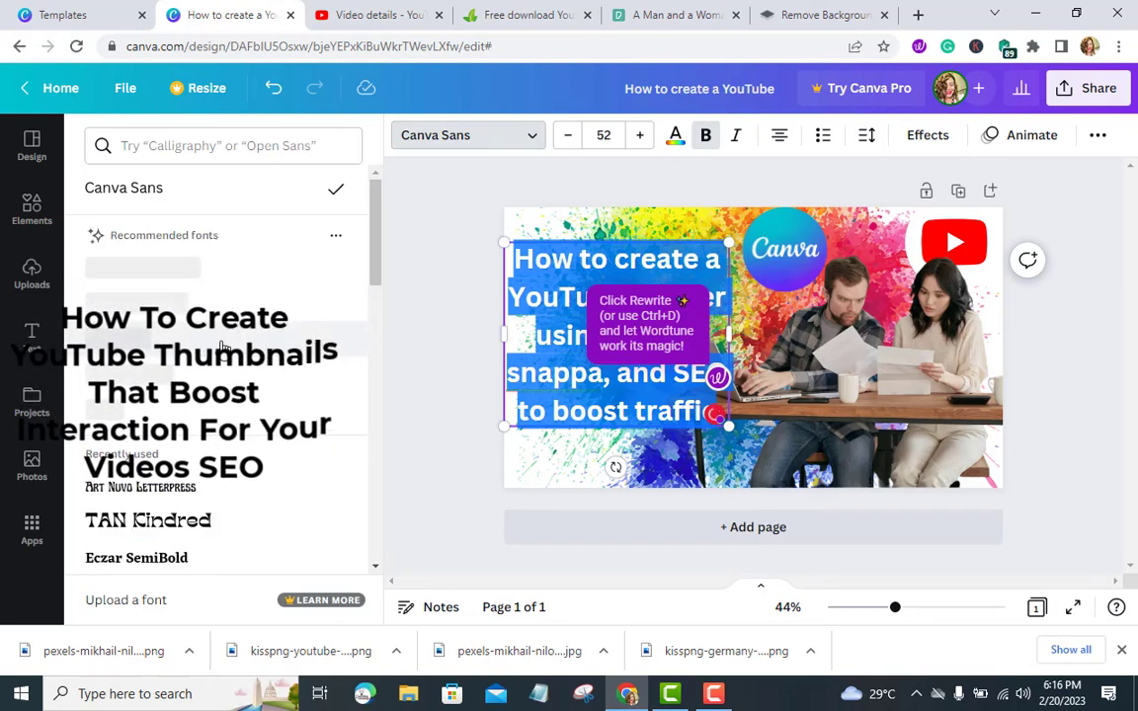
pyautogui.scroll(-1, 223, 361)
pyautogui.click(179, 441)
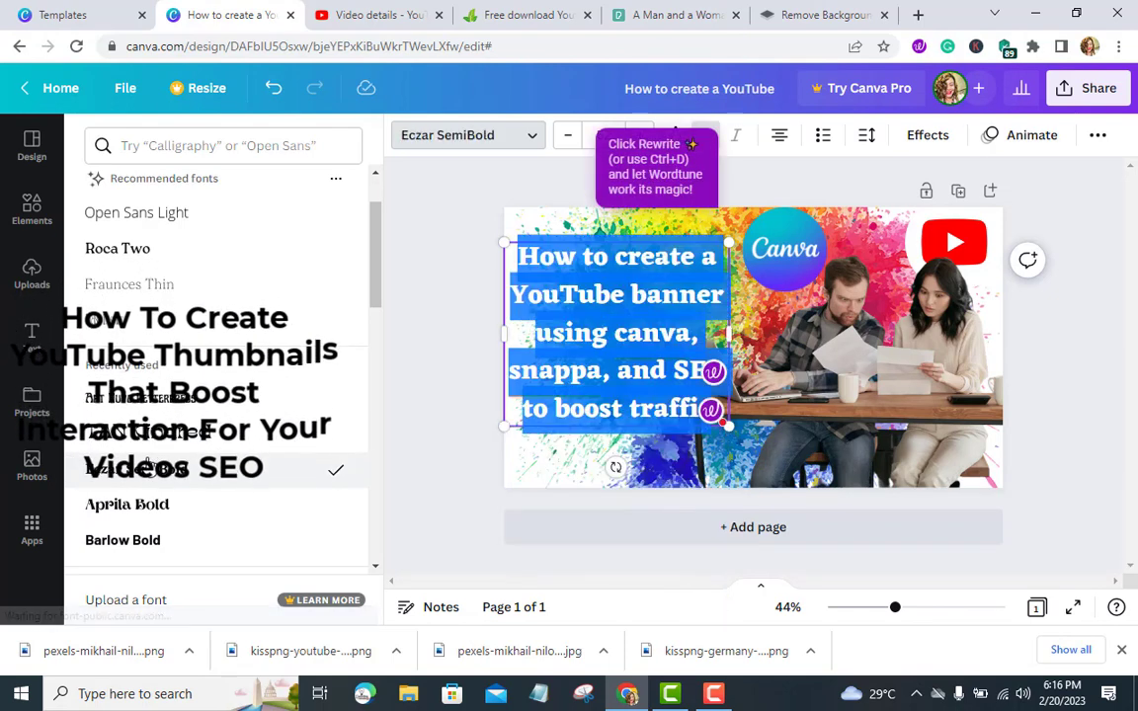
pyautogui.scroll(-10, 150, 462)
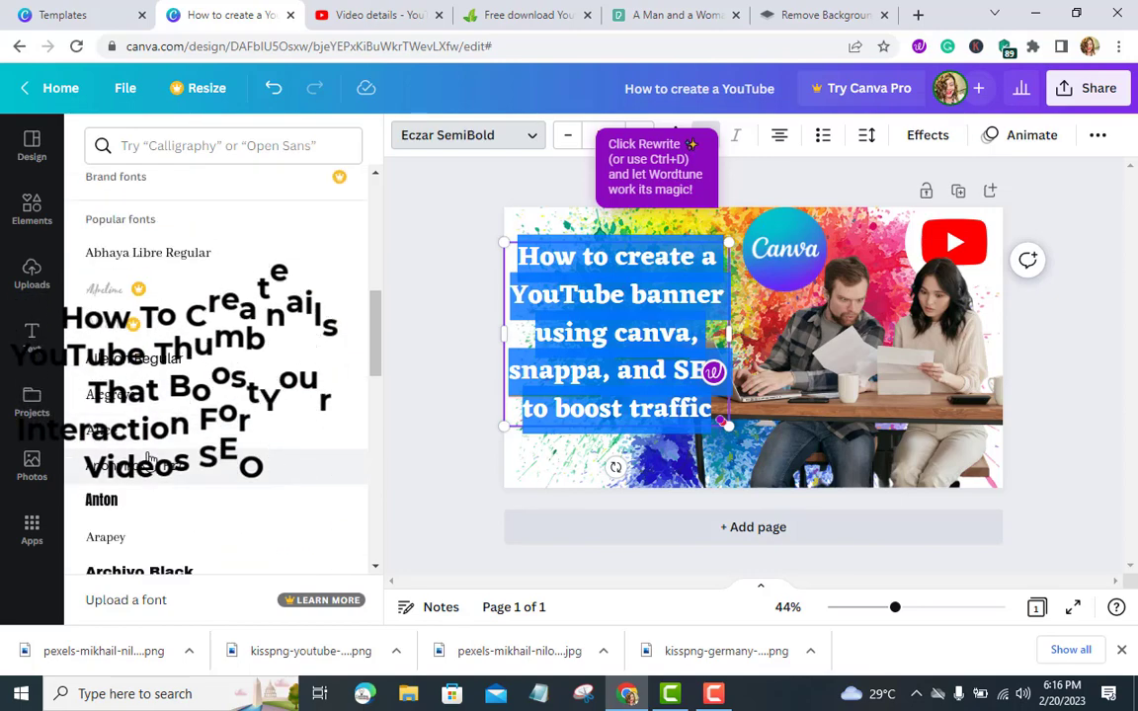
pyautogui.scroll(-4, 150, 461)
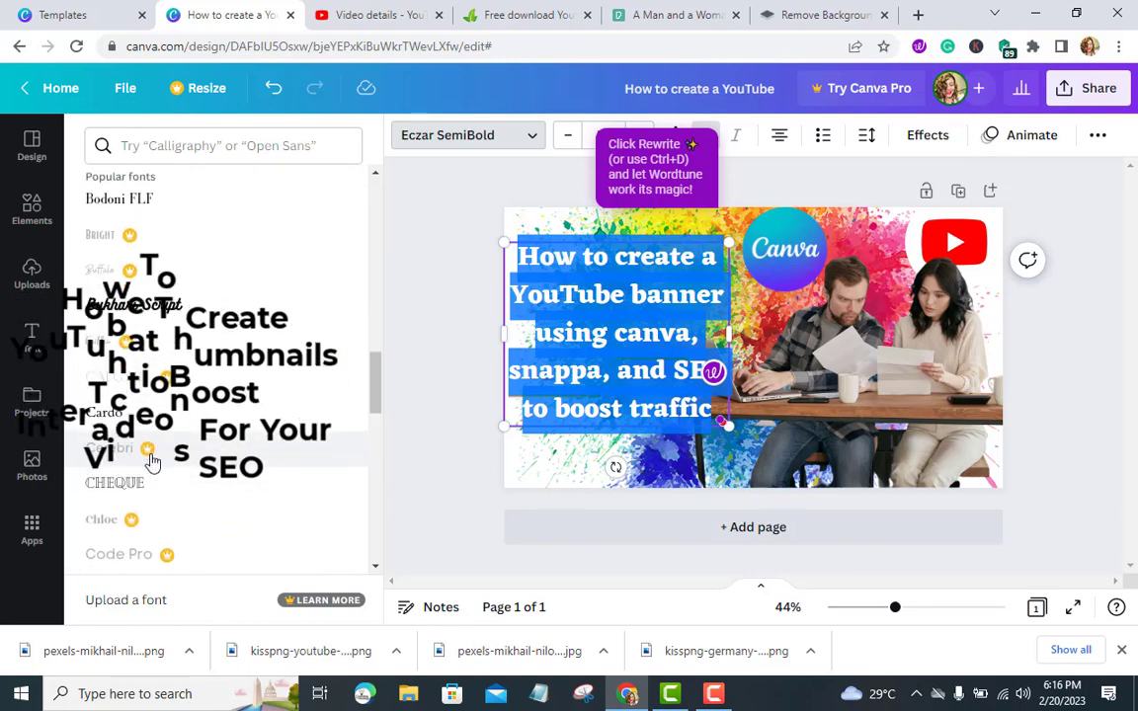
pyautogui.scroll(-3, 150, 462)
pyautogui.scroll(-6, 150, 463)
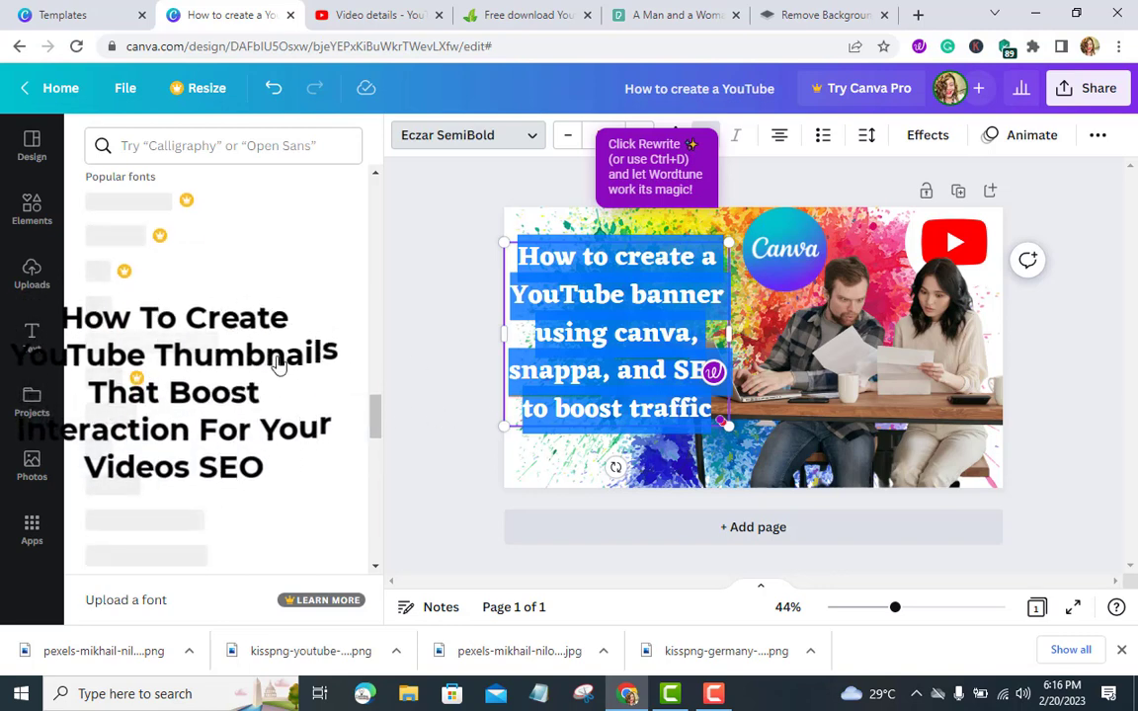
pyautogui.scroll(2, 254, 370)
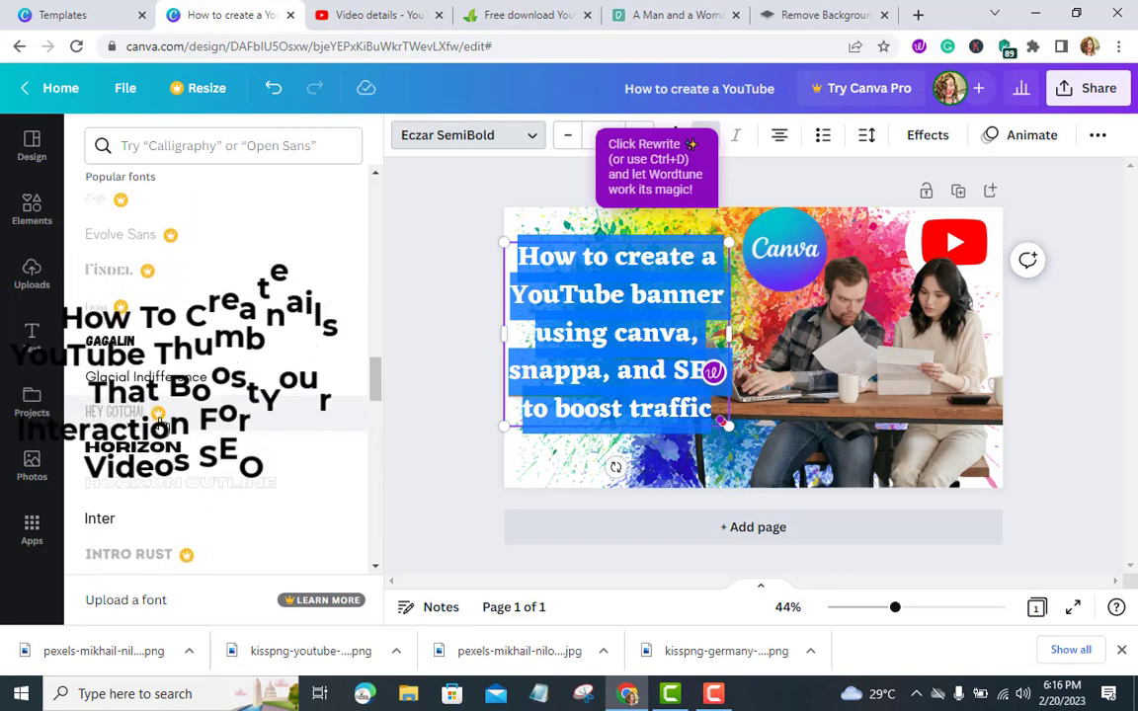
pyautogui.scroll(-5, 168, 449)
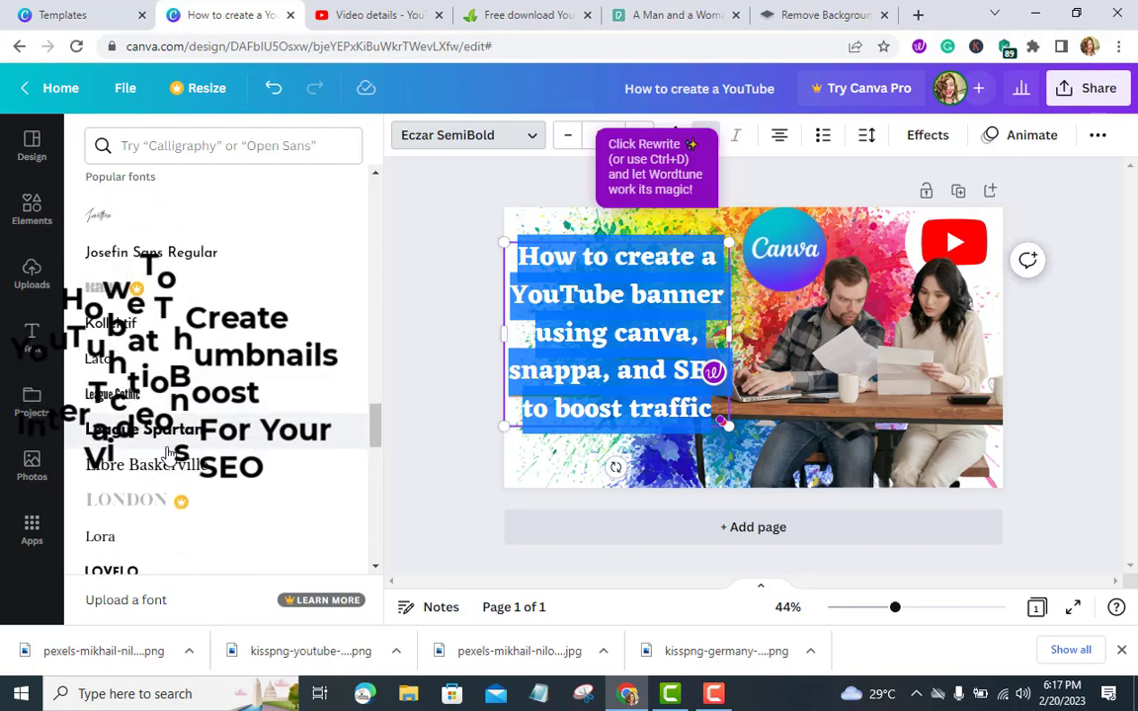
pyautogui.scroll(-3, 172, 453)
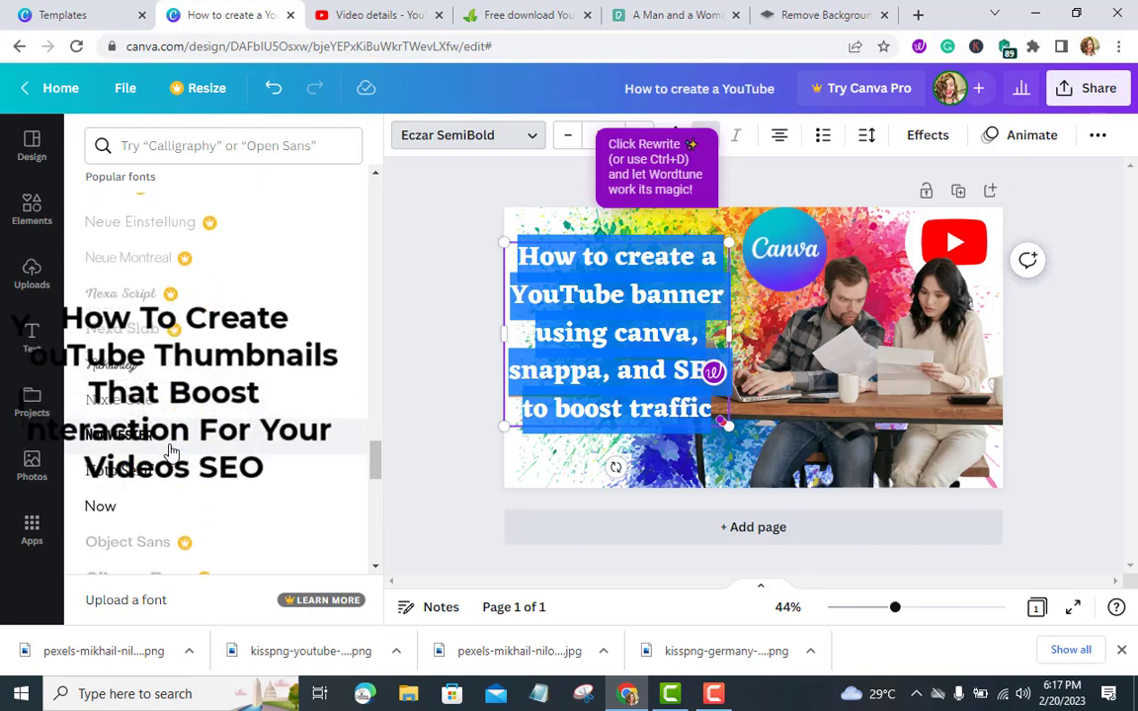
pyautogui.scroll(-10, 172, 452)
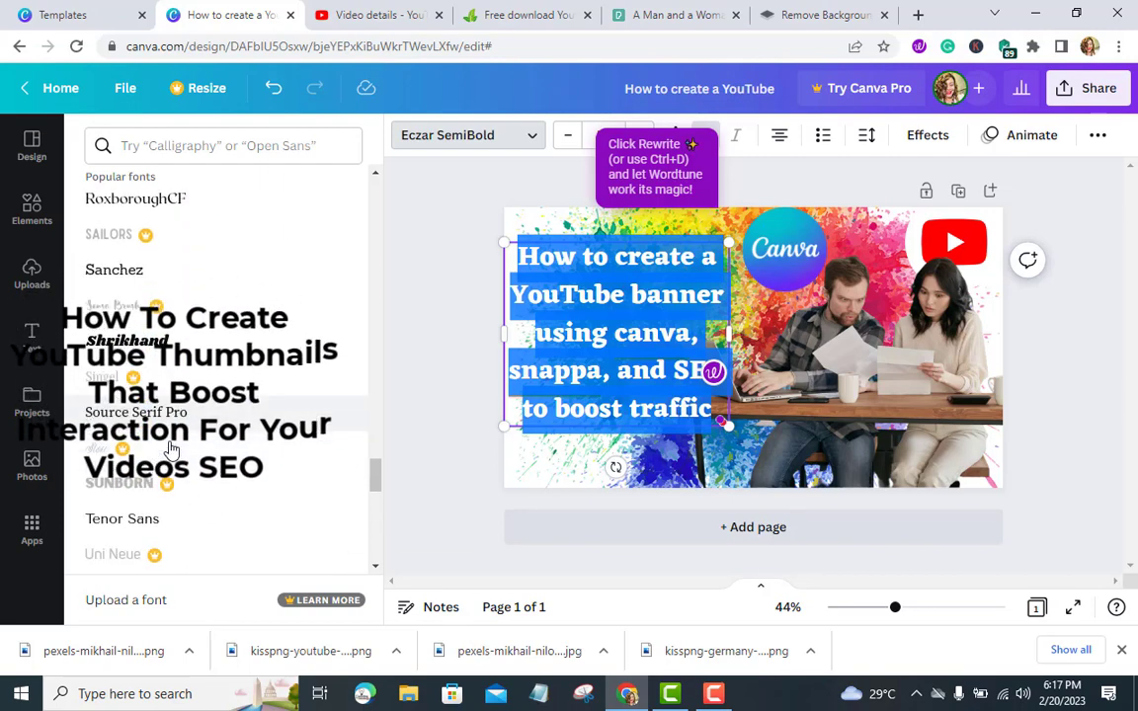
pyautogui.scroll(3, 172, 449)
pyautogui.click(163, 385)
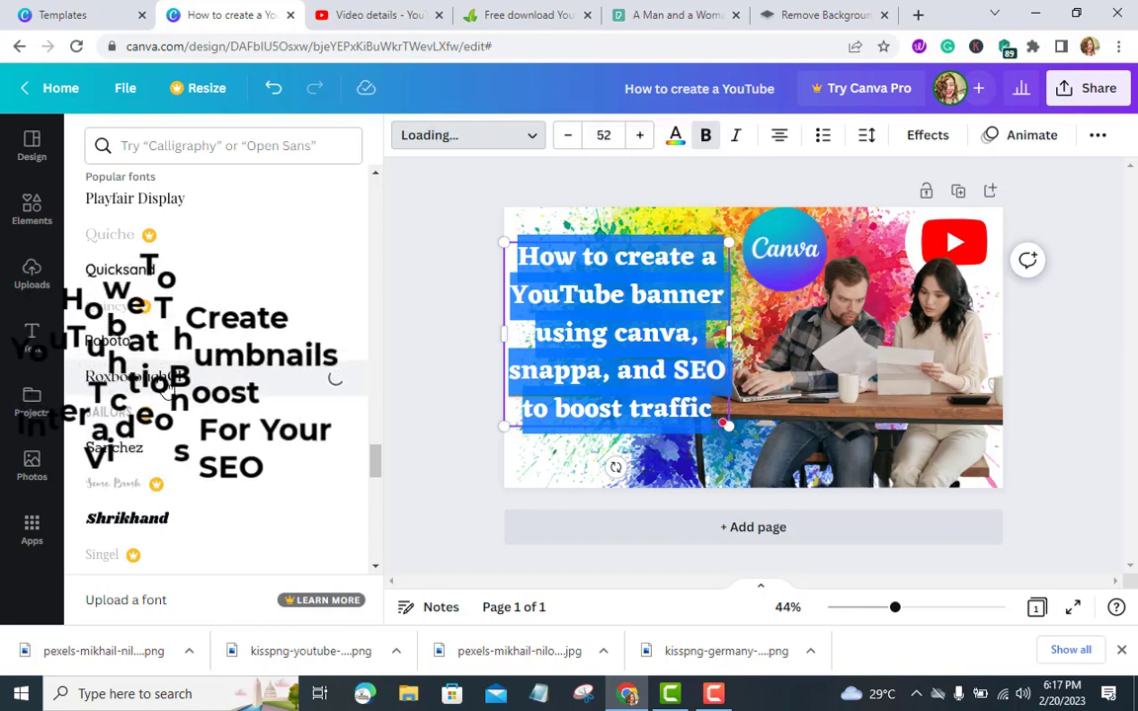
pyautogui.click(461, 367)
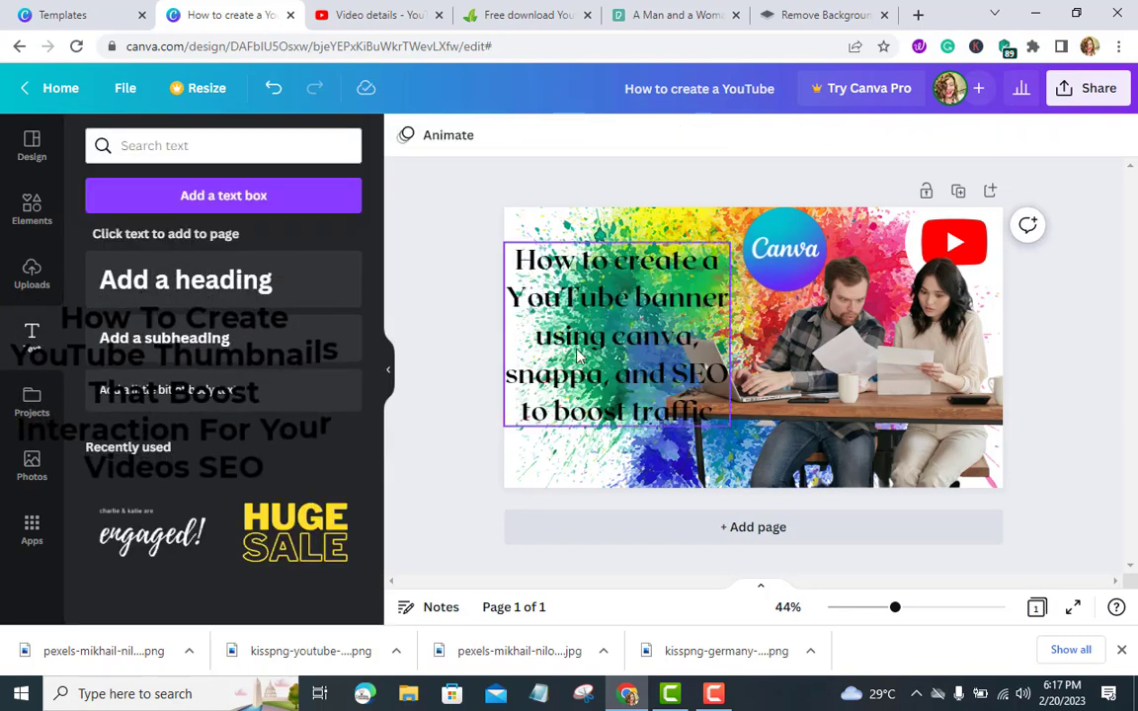
# Try the Background, Neon, Glitch and Splice text effects on the title
pyautogui.click(580, 357)
pyautogui.click(580, 358)
pyautogui.hotkey('ctrl', 'a')
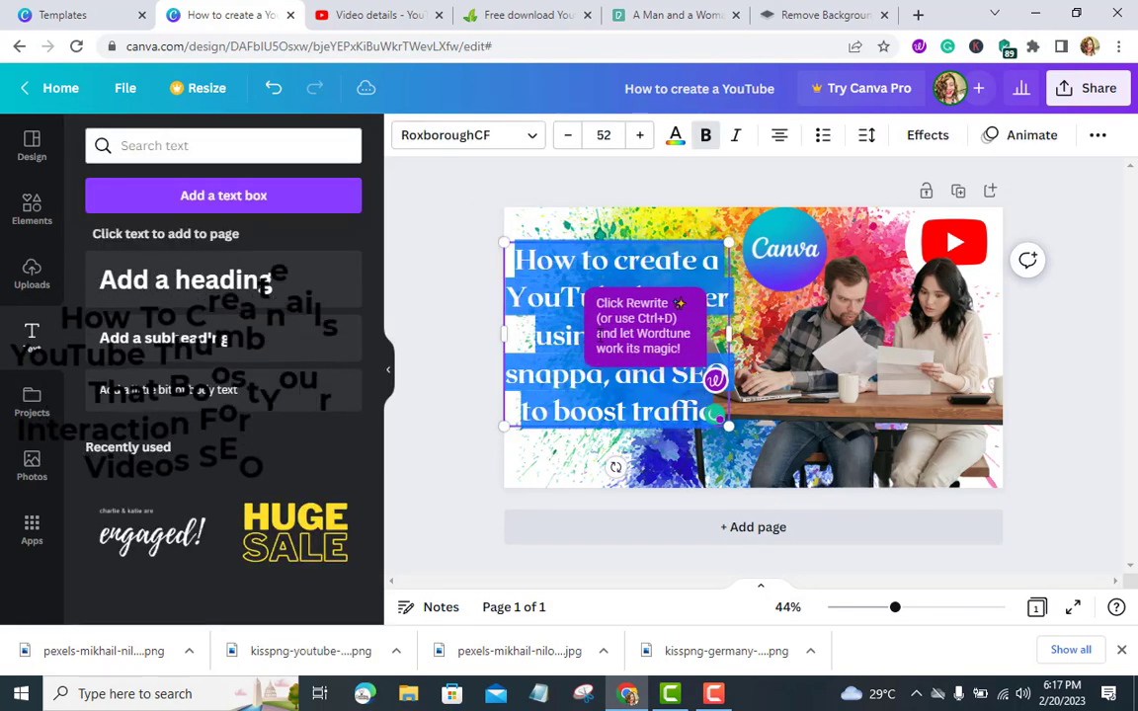
pyautogui.click(927, 135)
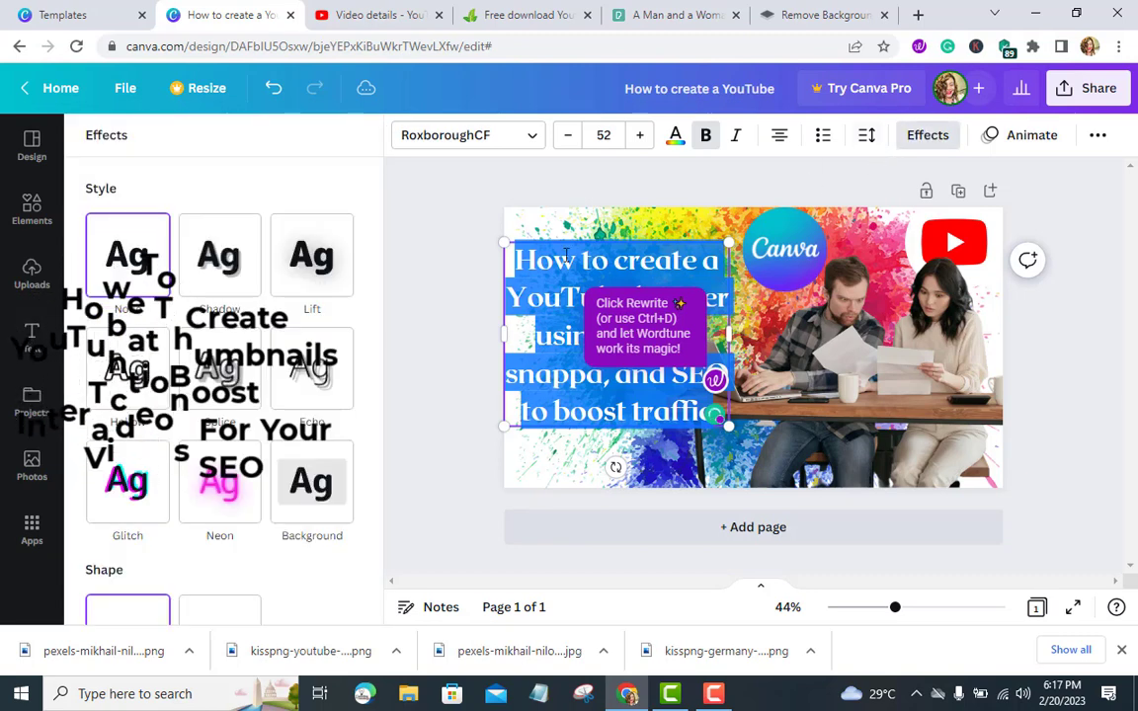
pyautogui.click(294, 479)
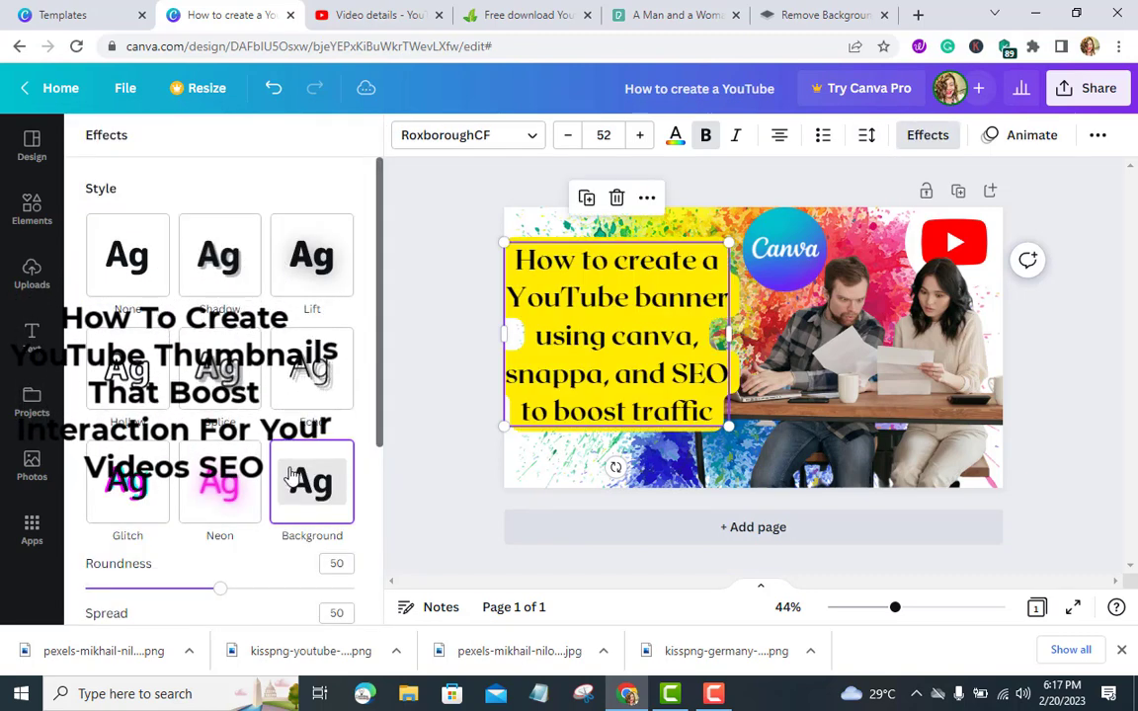
pyautogui.click(232, 484)
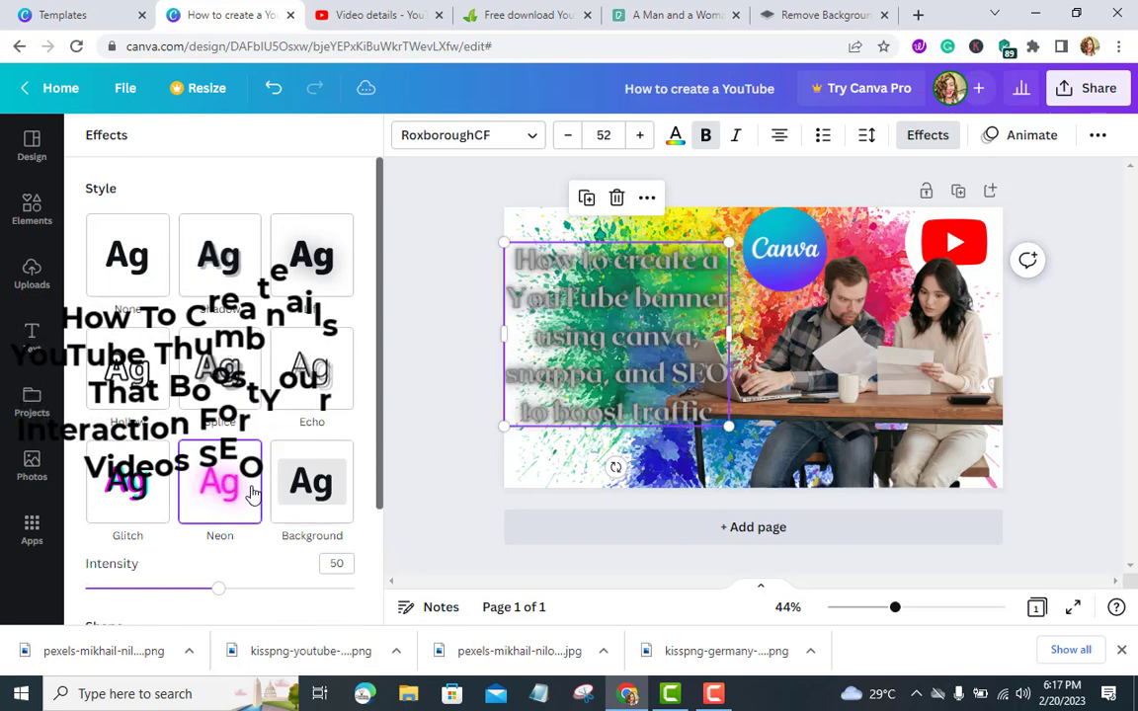
pyautogui.click(141, 505)
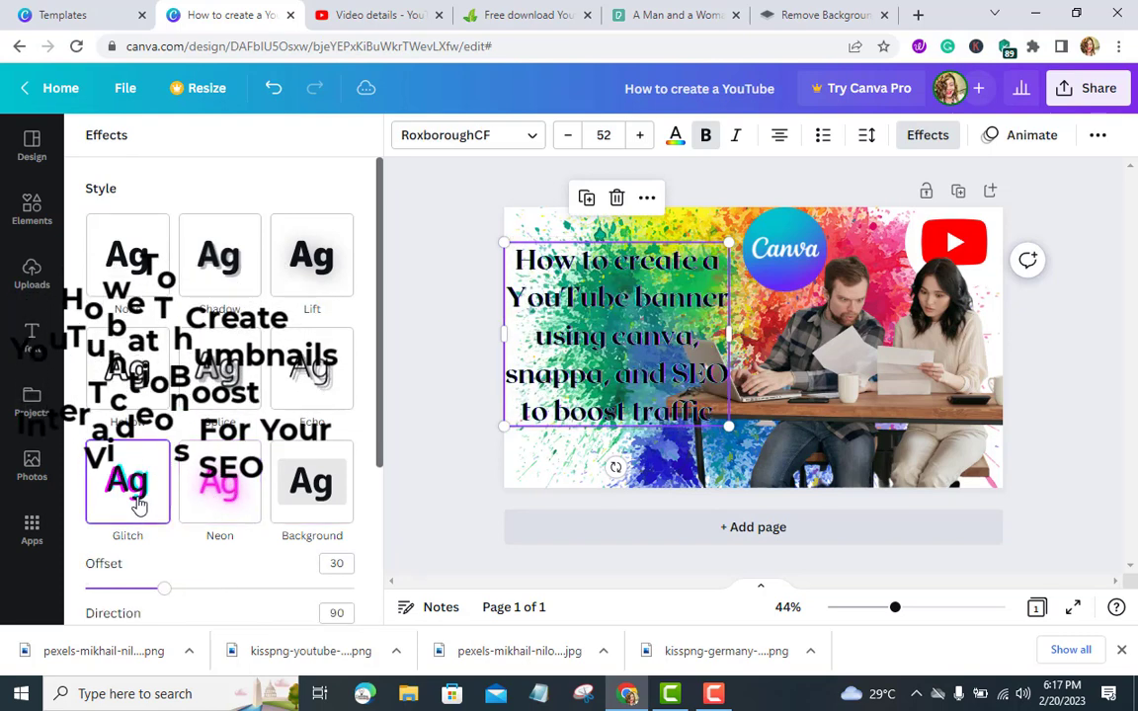
pyautogui.click(221, 395)
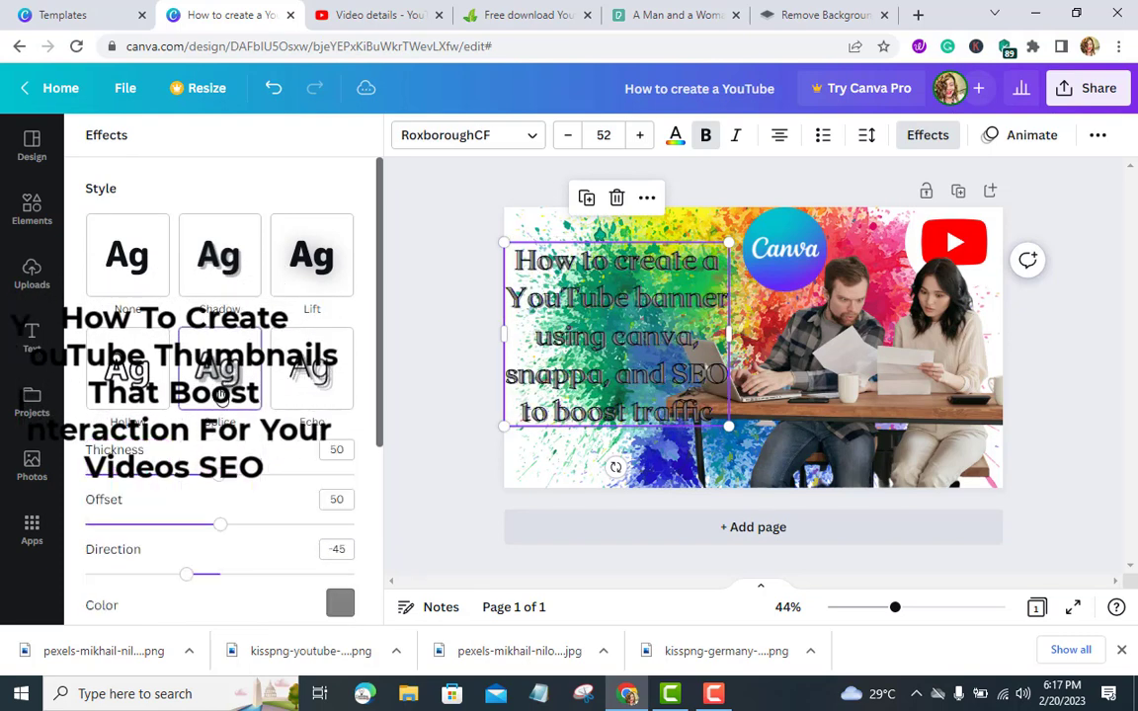
# Try yellow, blue and white as the Splice effect colour
pyautogui.scroll(-2, 342, 432)
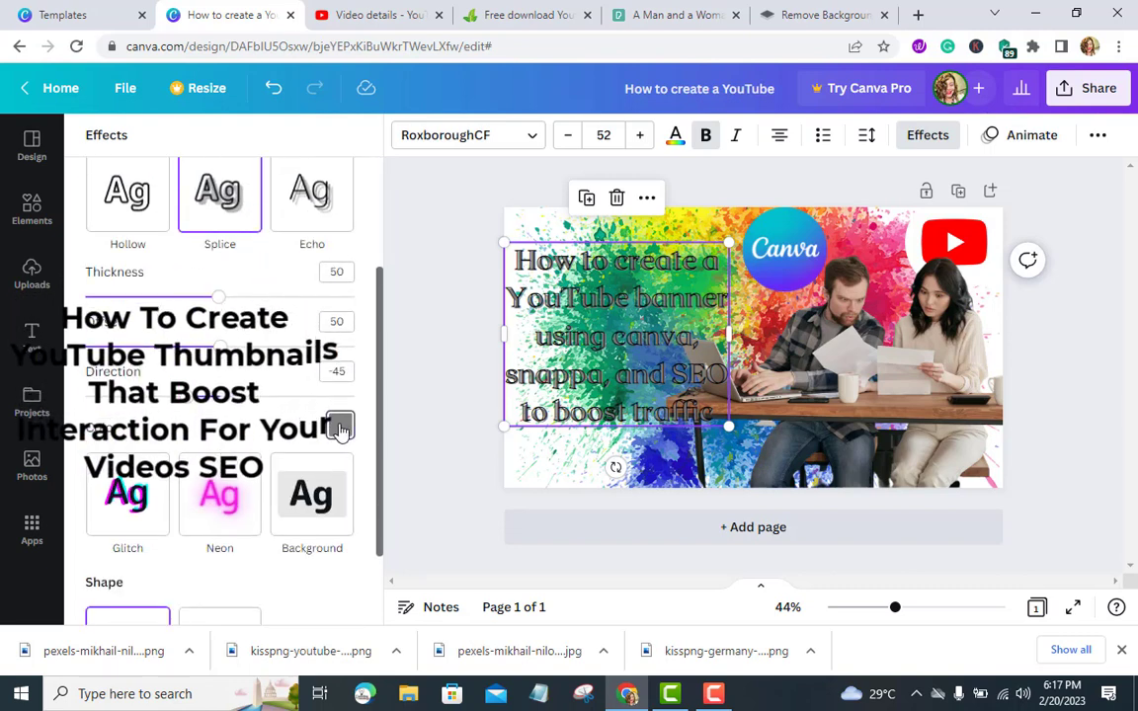
pyautogui.click(340, 426)
pyautogui.click(237, 381)
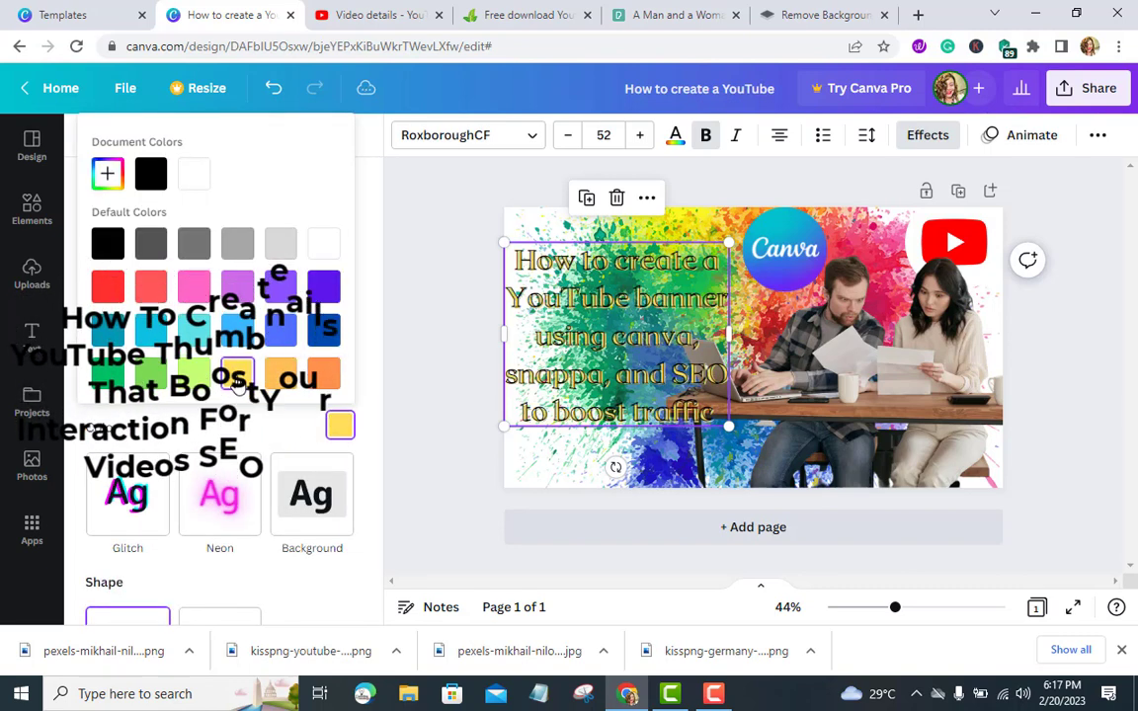
pyautogui.click(281, 334)
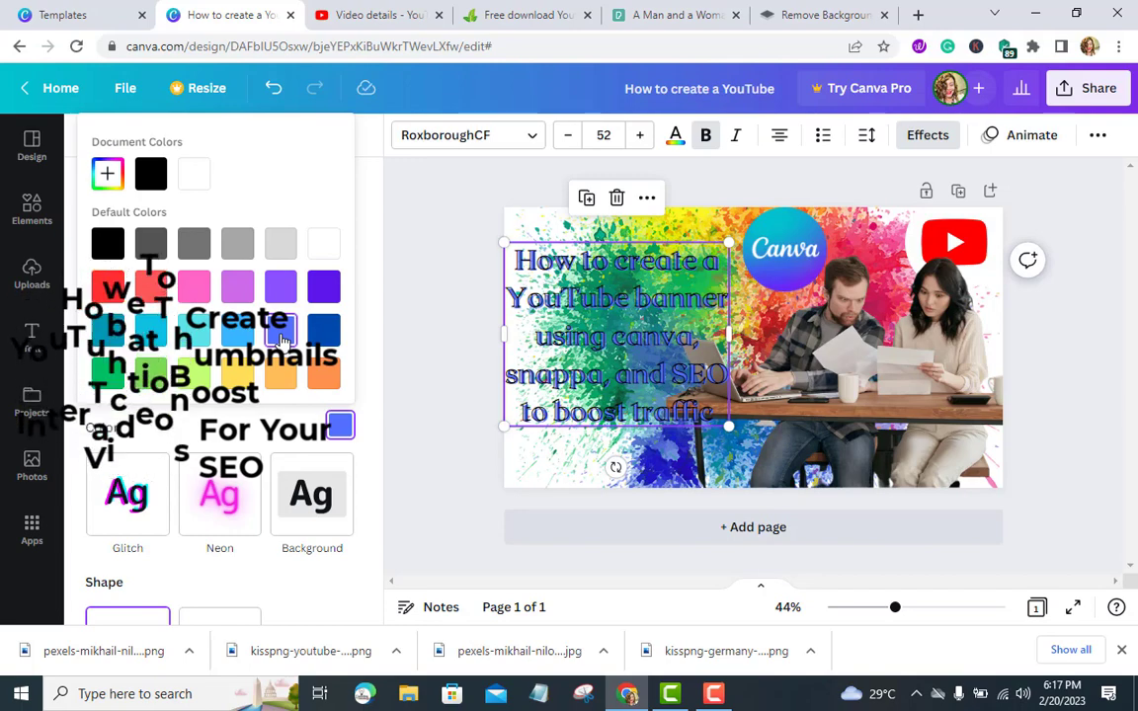
pyautogui.click(321, 247)
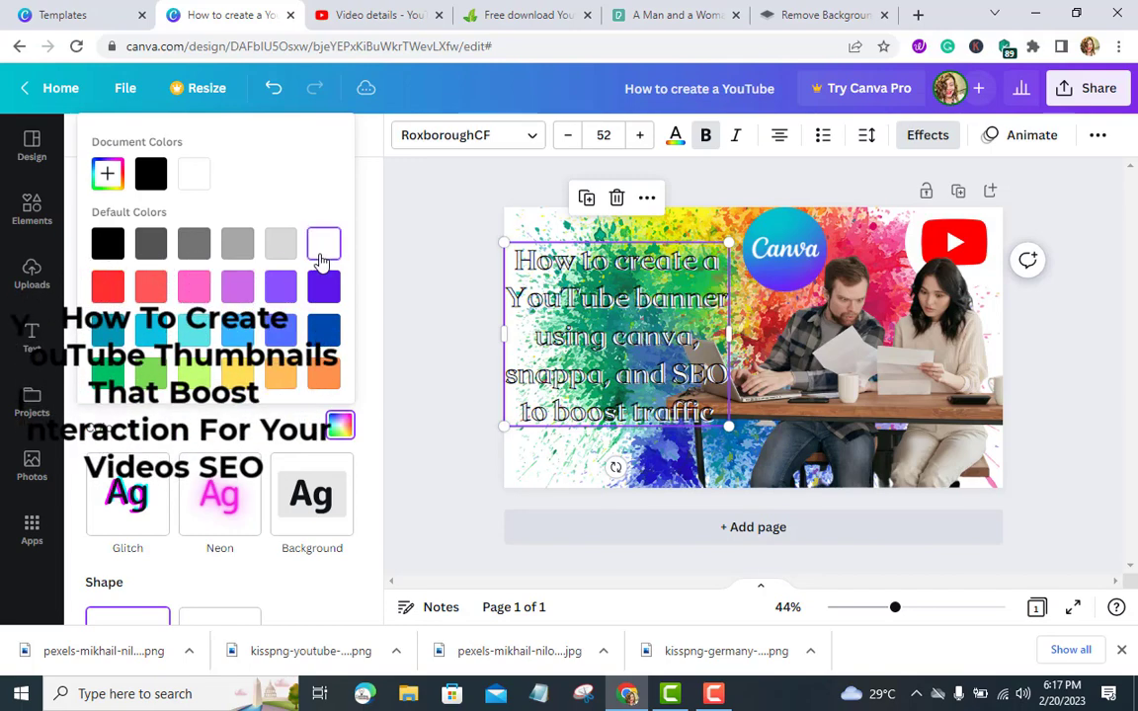
# Apply the Background effect to the title and set its transparency to 96
pyautogui.scroll(-2, 253, 492)
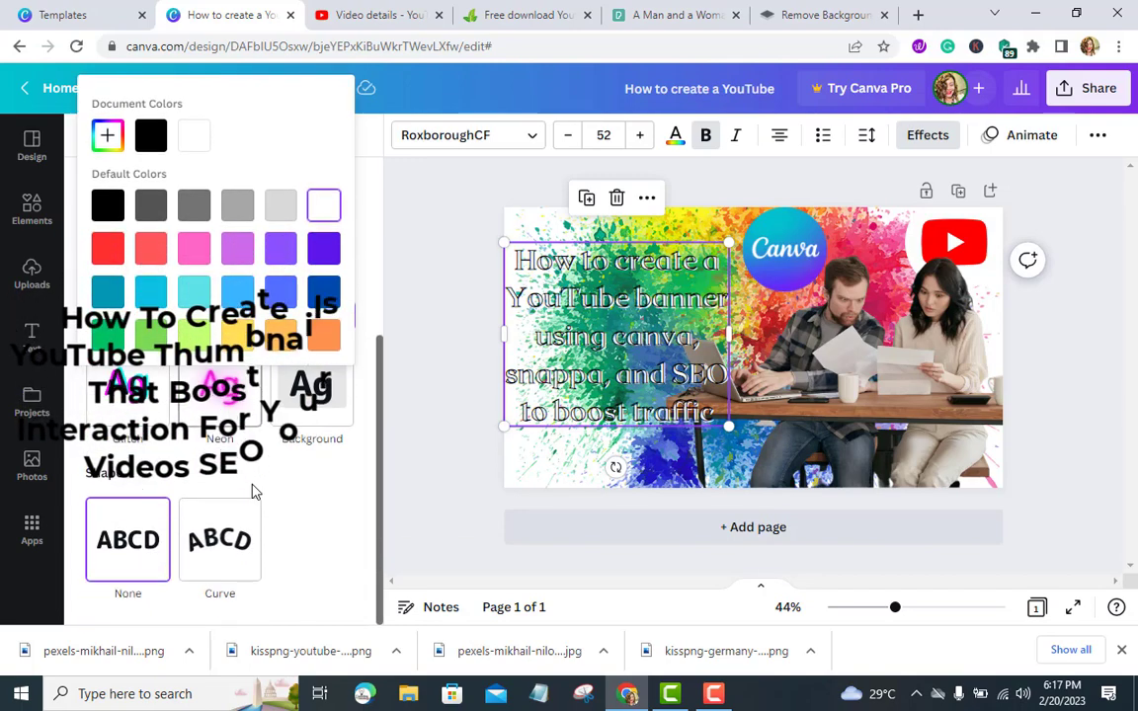
pyautogui.click(283, 440)
pyautogui.scroll(-2, 287, 472)
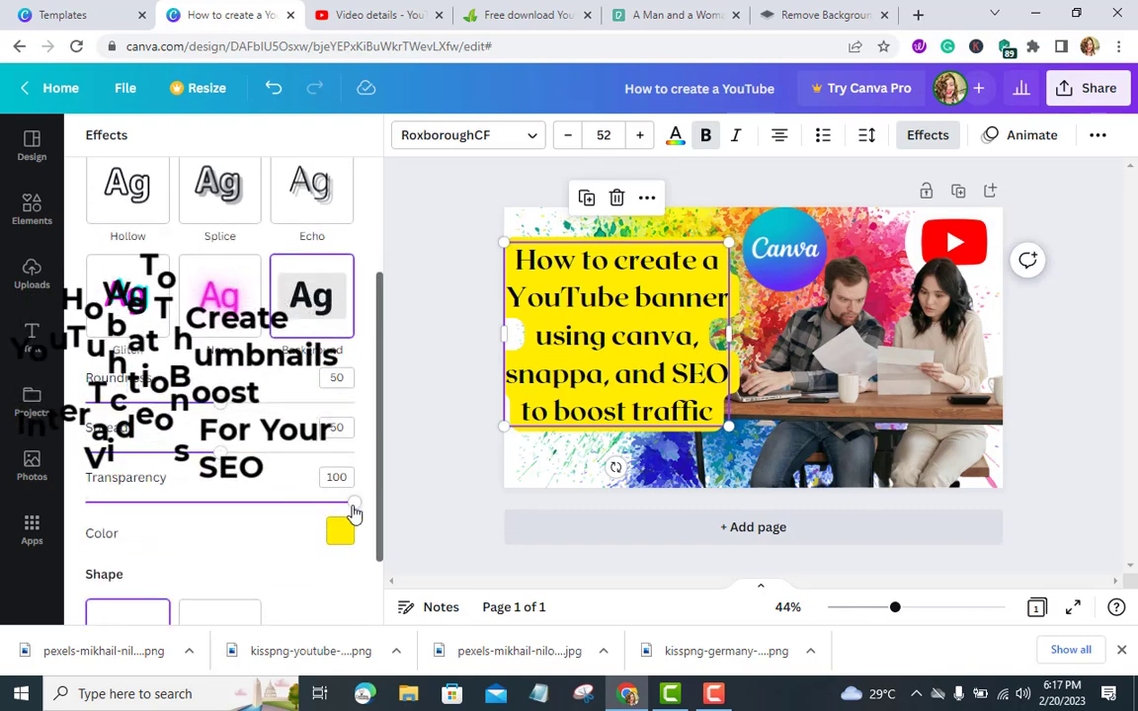
pyautogui.moveTo(346, 508)
pyautogui.mouseDown()
pyautogui.moveTo(309, 519)
pyautogui.moveTo(351, 523)
pyautogui.mouseUp()
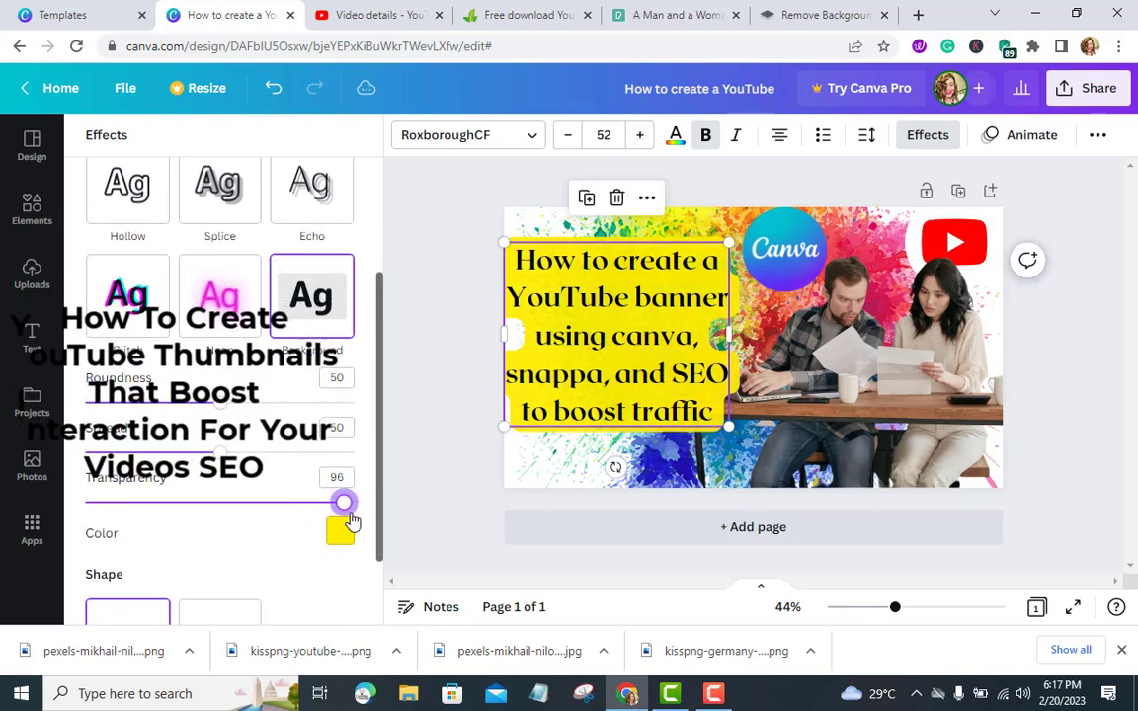
# Set the title's Background effect colour to turquoise
pyautogui.scroll(2, 277, 466)
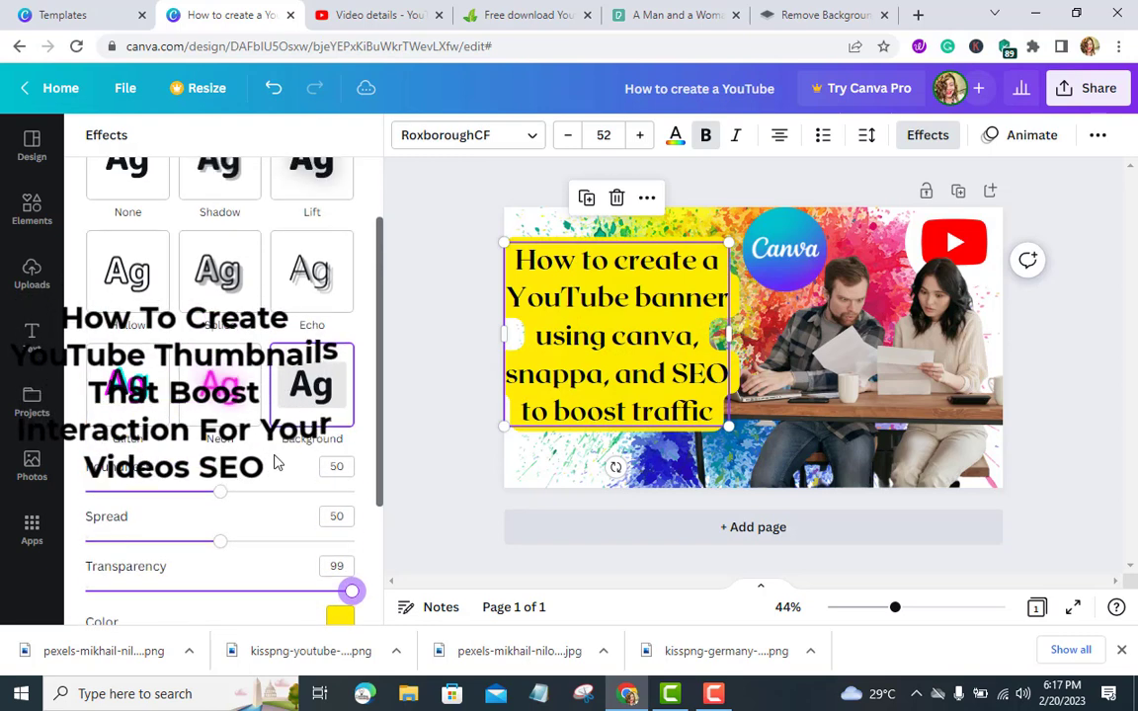
pyautogui.scroll(-4, 285, 453)
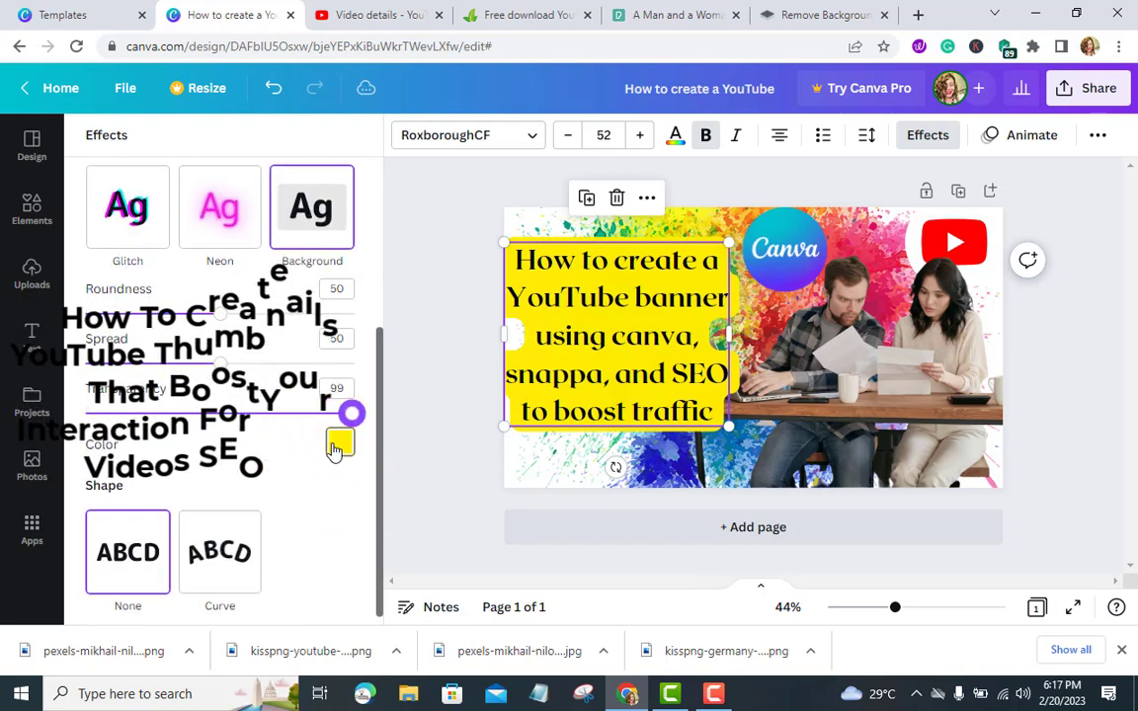
pyautogui.click(339, 444)
pyautogui.click(195, 345)
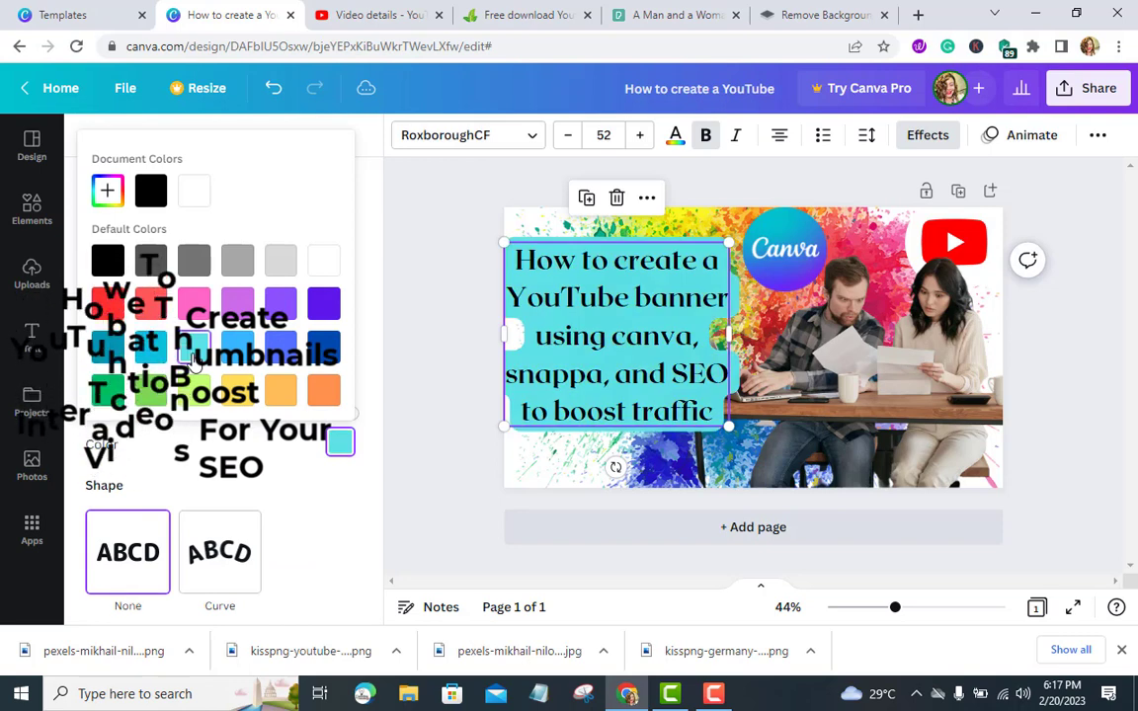
pyautogui.click(443, 320)
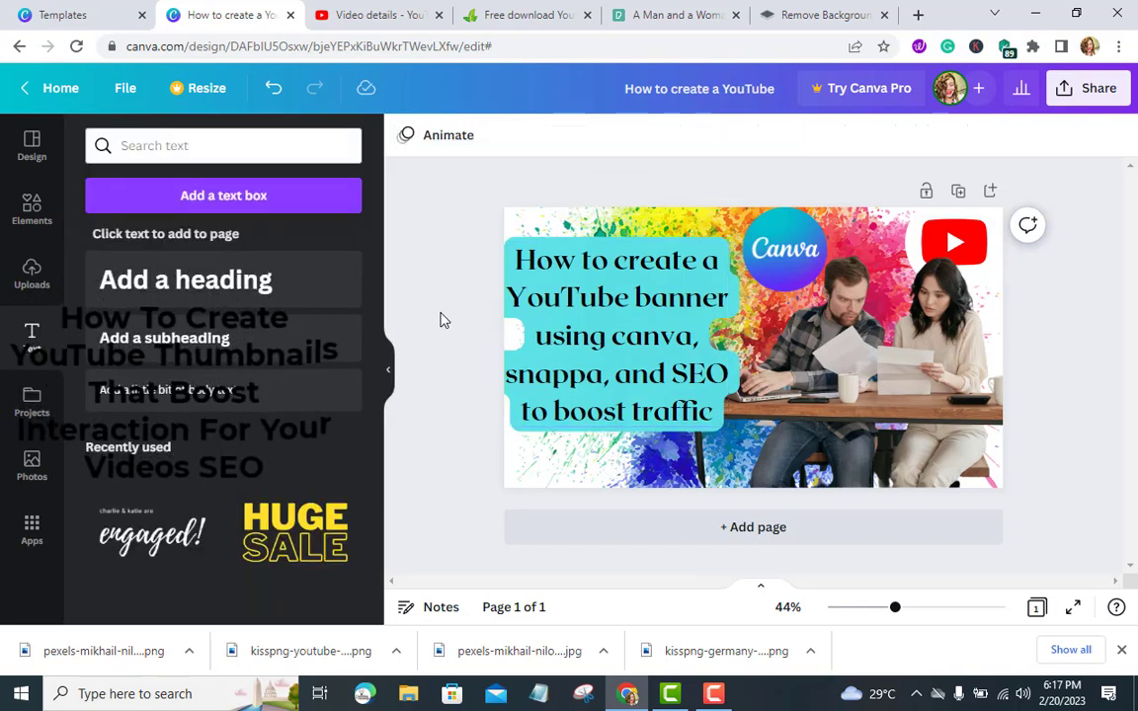
# Enlarge the Canva logo and reposition it near the top of the thumbnail
pyautogui.click(781, 221)
pyautogui.moveTo(781, 220)
pyautogui.mouseDown()
pyautogui.moveTo(645, 402)
pyautogui.moveTo(602, 438)
pyautogui.moveTo(593, 190)
pyautogui.moveTo(763, 225)
pyautogui.moveTo(766, 238)
pyautogui.mouseUp()
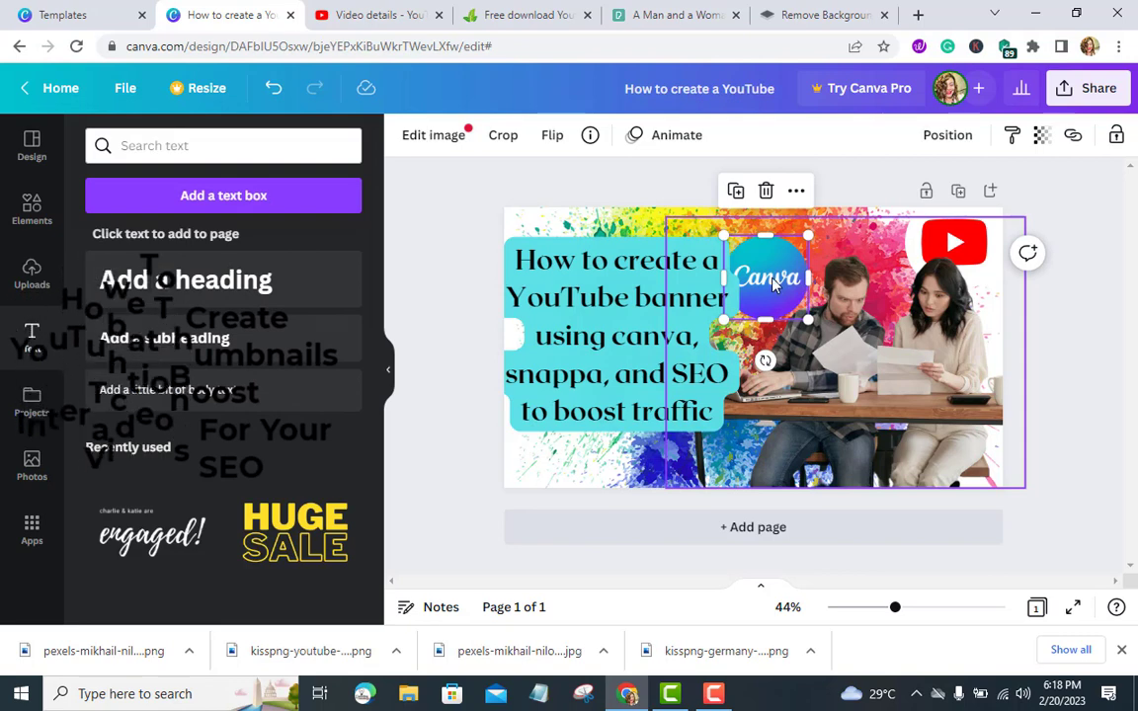
pyautogui.moveTo(769, 278)
pyautogui.mouseDown()
pyautogui.moveTo(860, 294)
pyautogui.moveTo(812, 298)
pyautogui.moveTo(756, 267)
pyautogui.mouseUp()
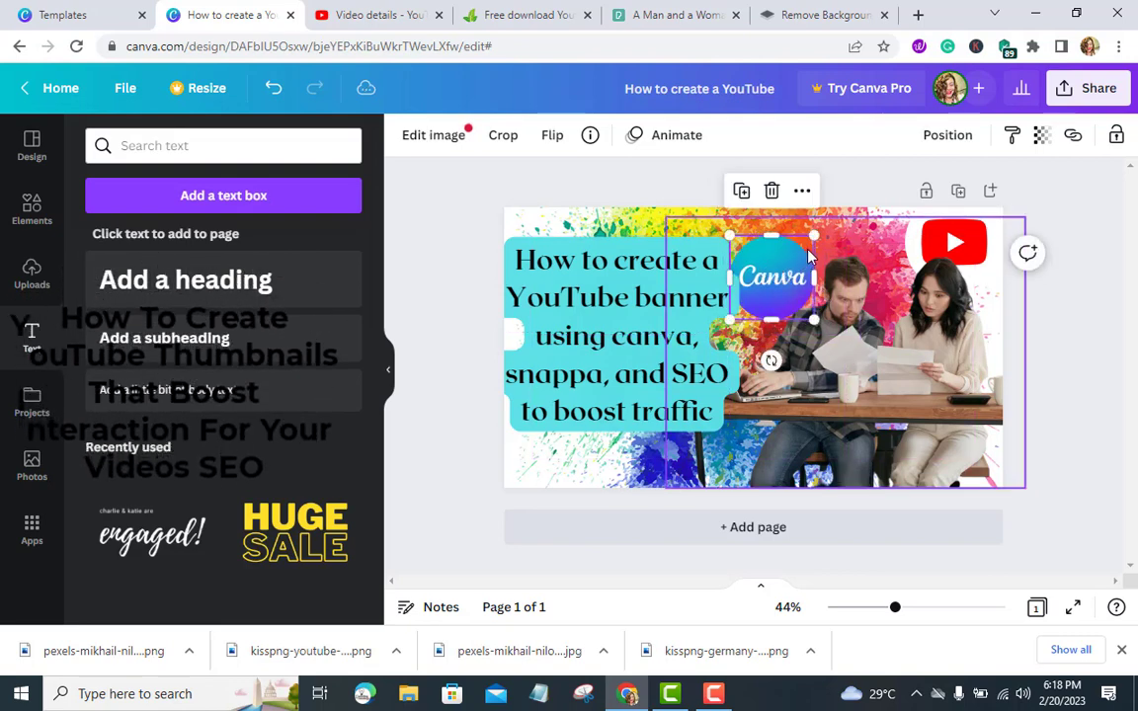
pyautogui.moveTo(814, 235); pyautogui.dragTo(855, 225)
pyautogui.moveTo(777, 240)
pyautogui.mouseDown()
pyautogui.moveTo(823, 221)
pyautogui.moveTo(772, 228)
pyautogui.mouseUp()
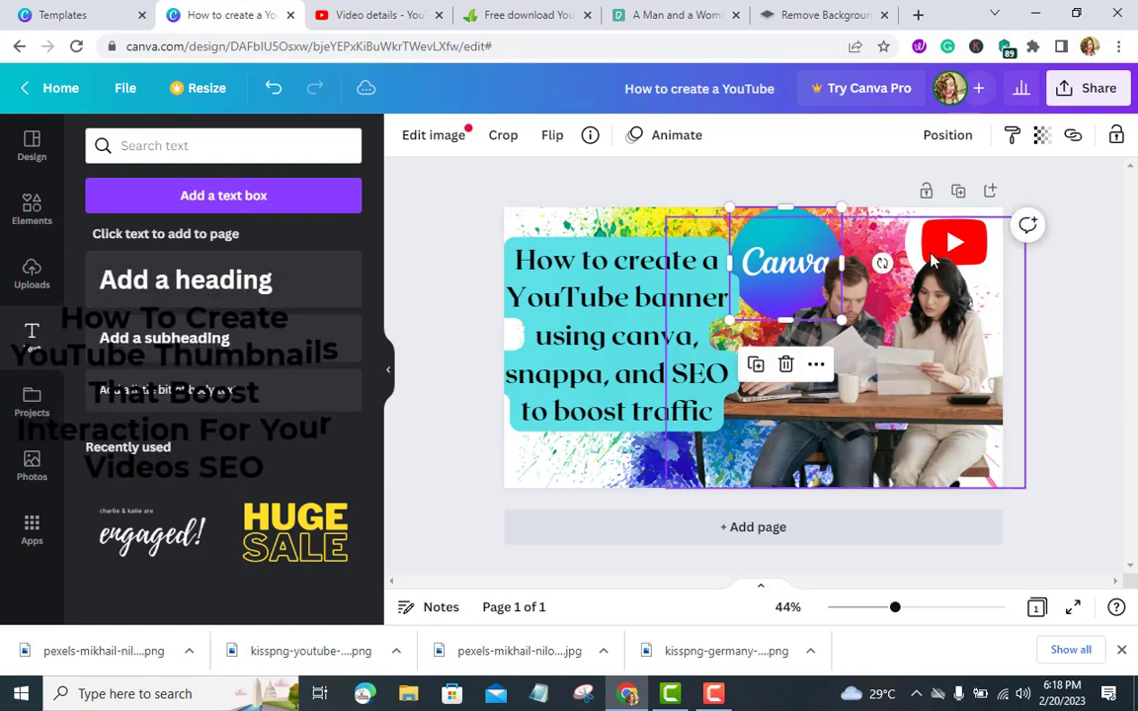
pyautogui.click(1053, 284)
# Move the YouTube play button to the bottom-left corner and nudge the photo slightly up and right
pyautogui.click(962, 249)
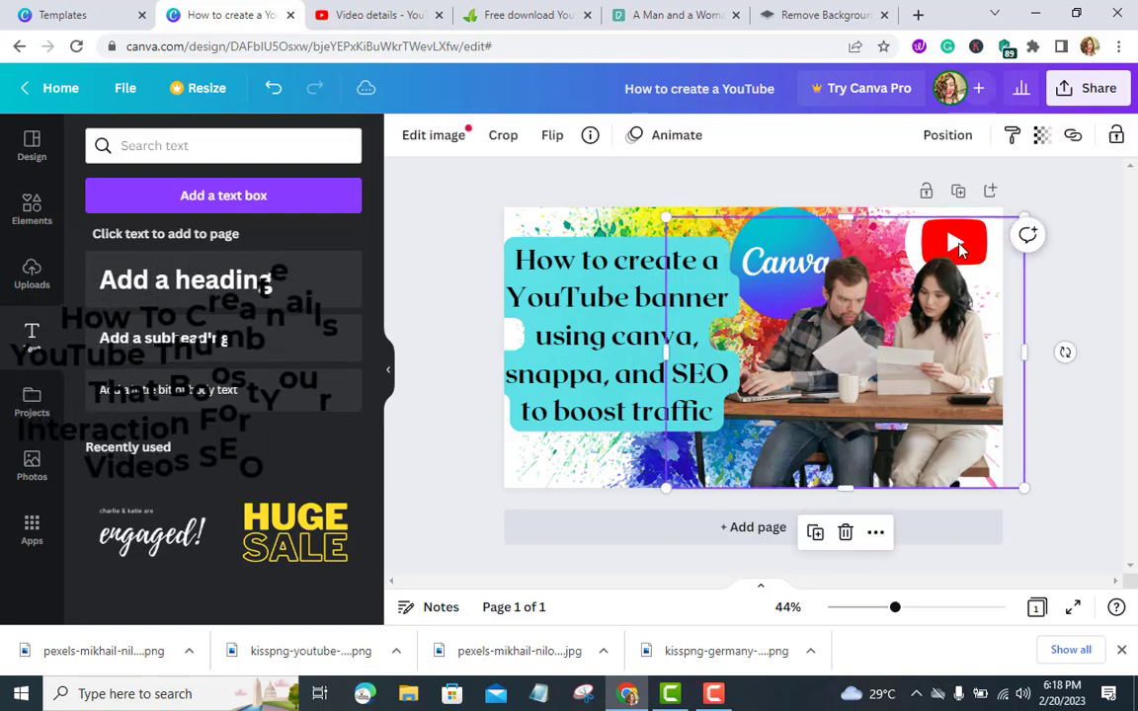
pyautogui.moveTo(961, 249); pyautogui.dragTo(591, 427)
pyautogui.click(950, 245)
pyautogui.moveTo(862, 399); pyautogui.dragTo(884, 376)
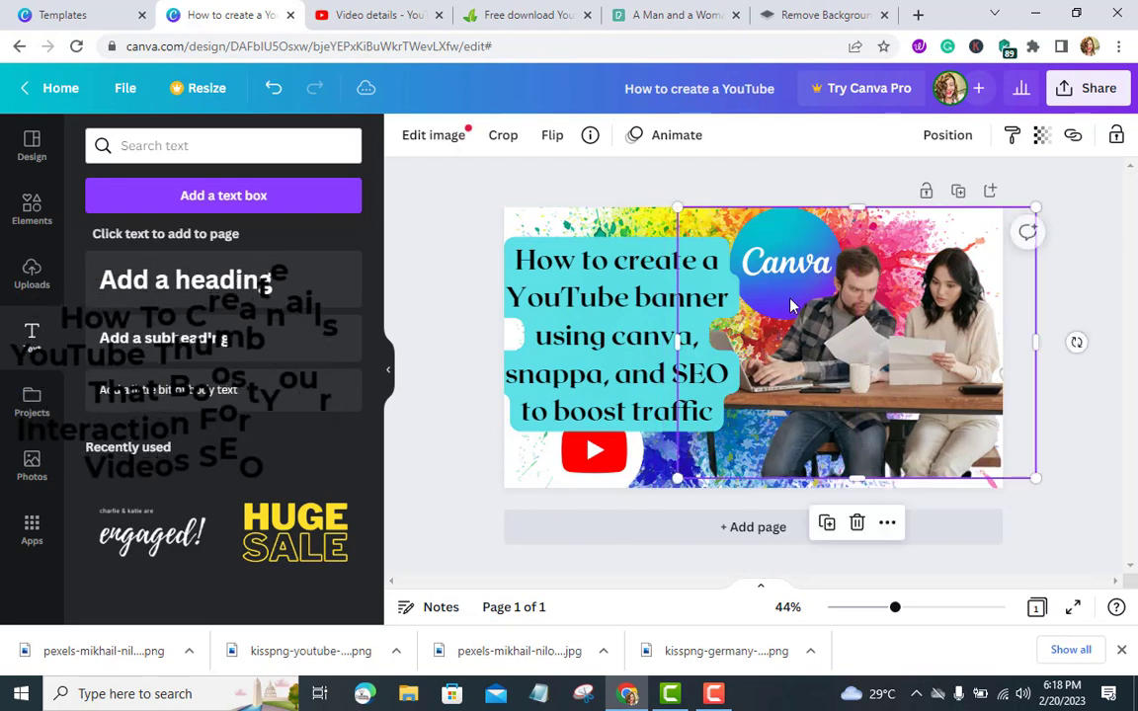
# Move the Canva logo into the top-right corner of the thumbnail
pyautogui.moveTo(787, 265); pyautogui.dragTo(773, 289)
pyautogui.moveTo(795, 229); pyautogui.dragTo(888, 226)
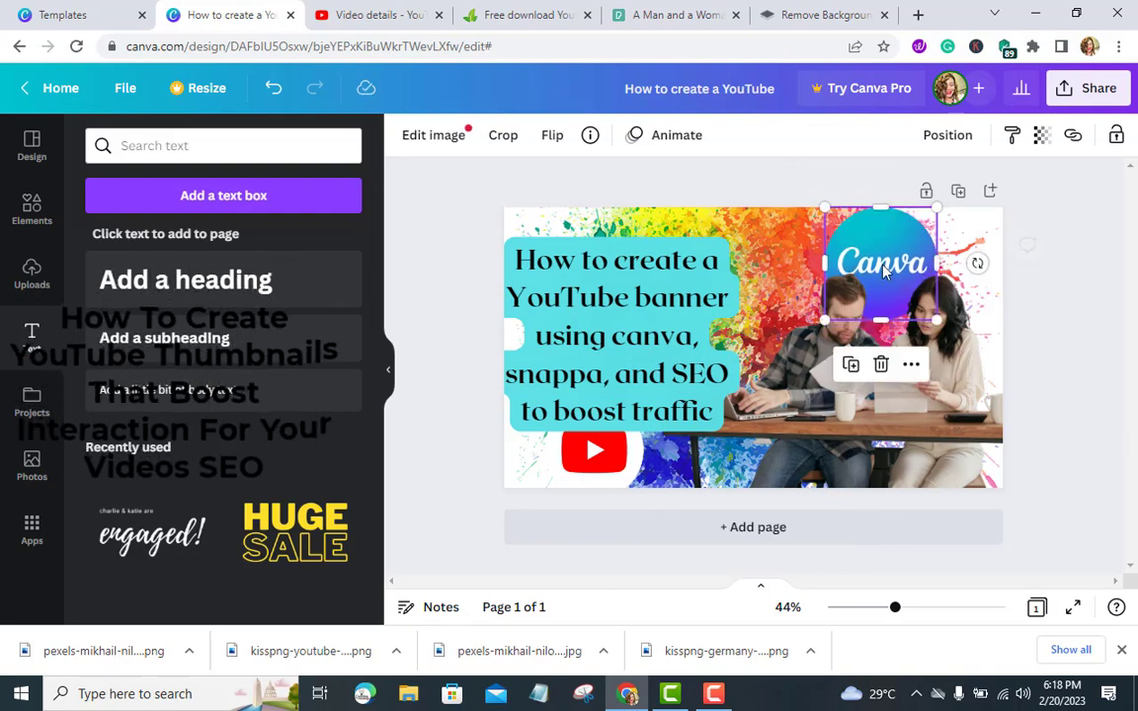
pyautogui.click(1072, 323)
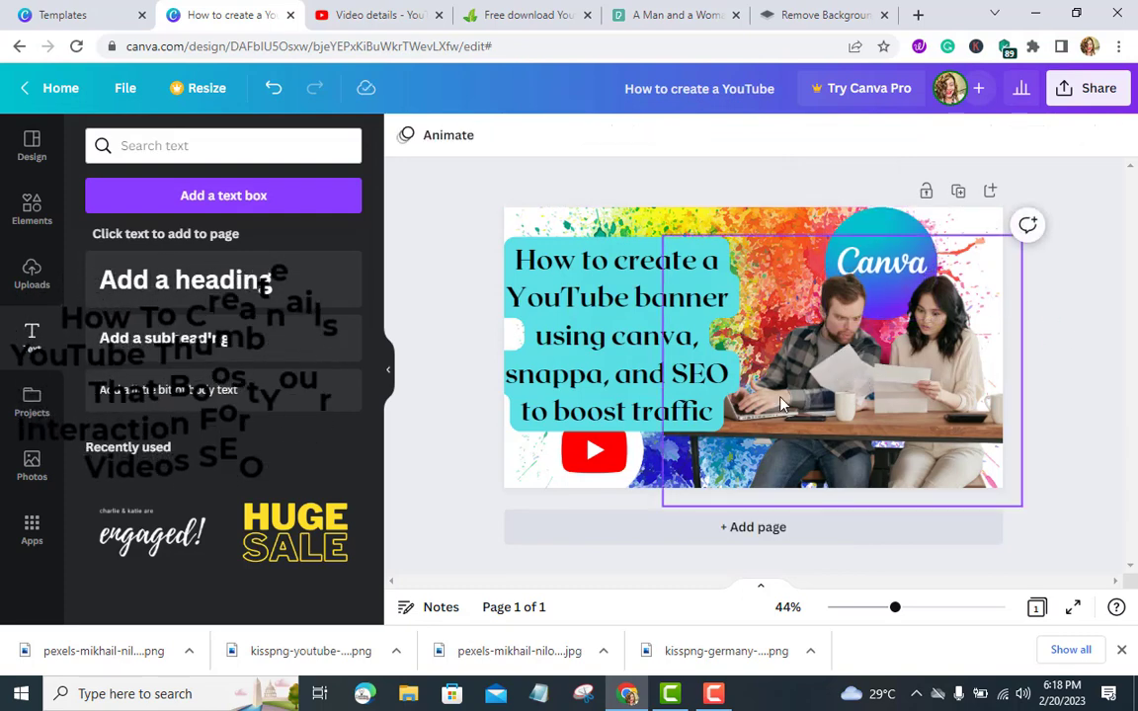
# Move the title block up towards the top-left of the thumbnail
pyautogui.moveTo(593, 361); pyautogui.dragTo(603, 335)
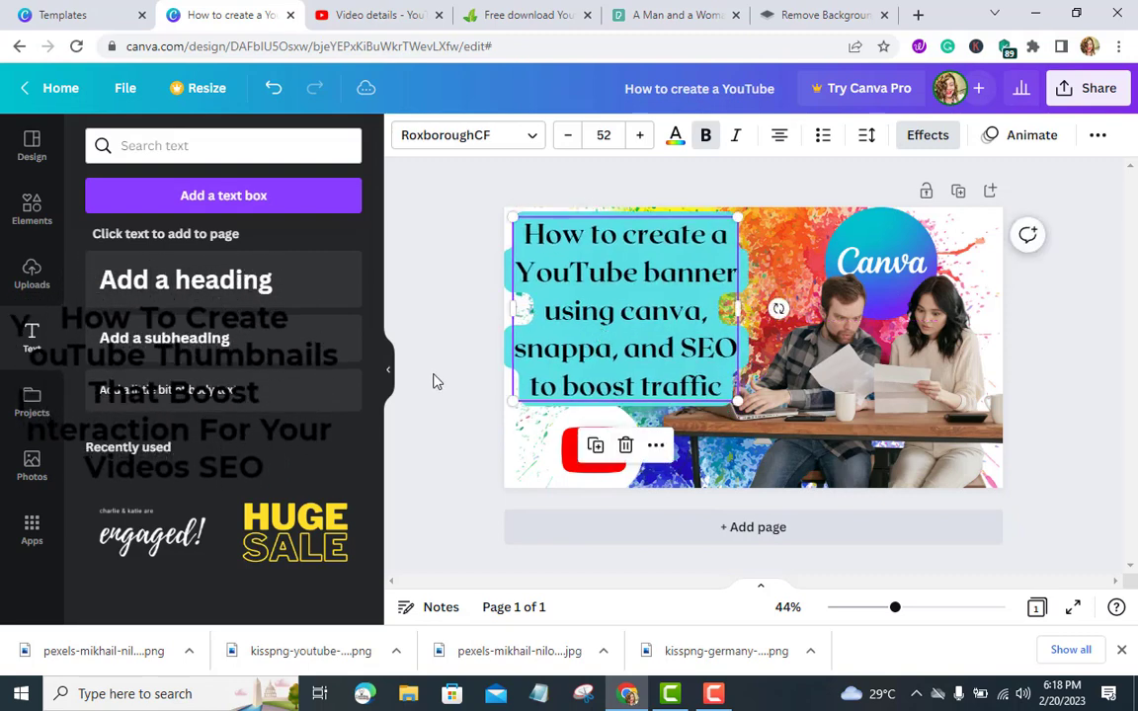
pyautogui.click(432, 382)
# Remove the existing play button and upload the kisspng YouTube play button image from Downloads
pyautogui.click(623, 425)
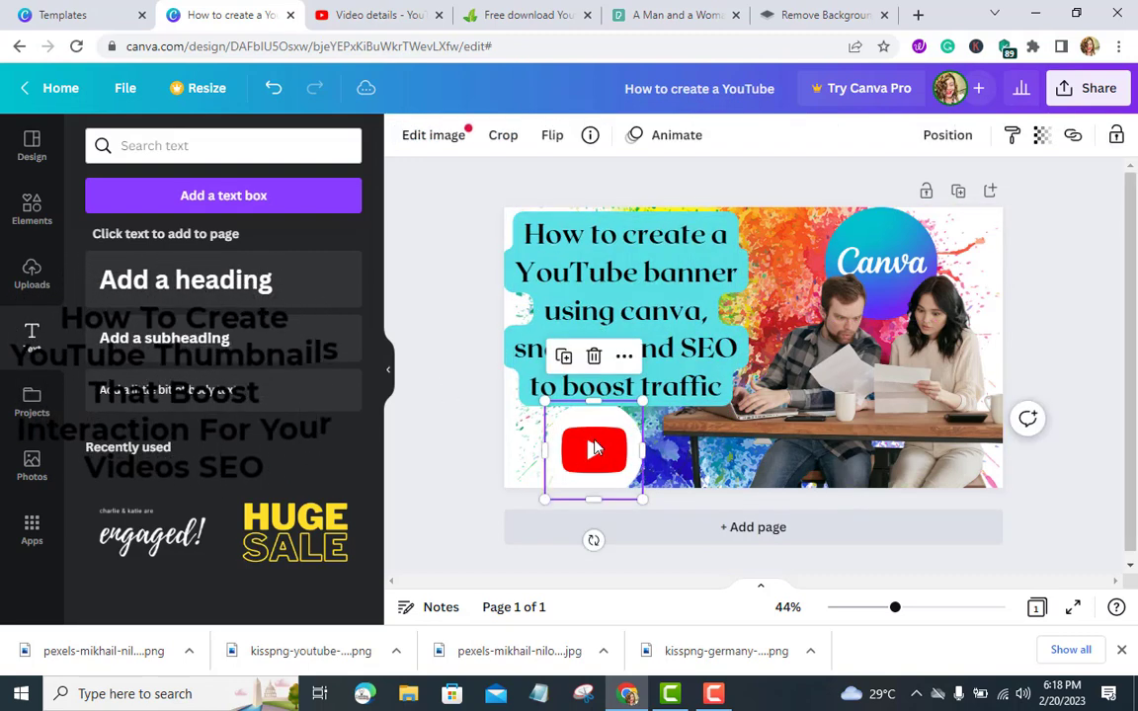
pyautogui.moveTo(590, 449); pyautogui.dragTo(434, 464)
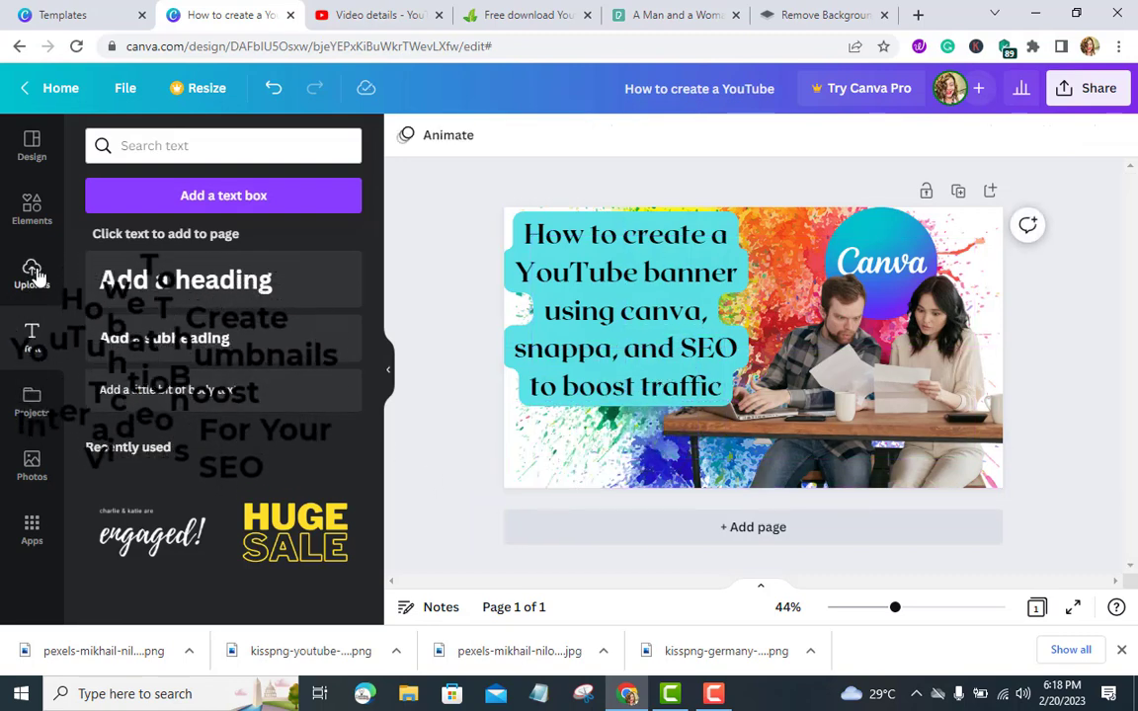
pyautogui.click(33, 213)
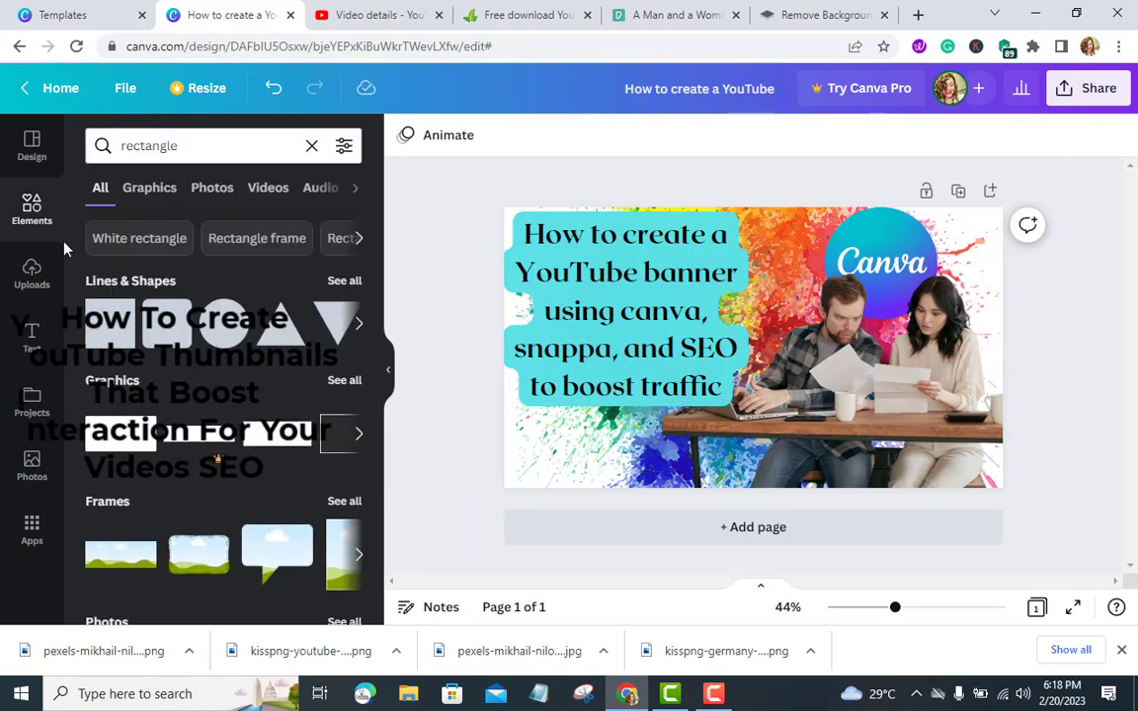
pyautogui.click(28, 282)
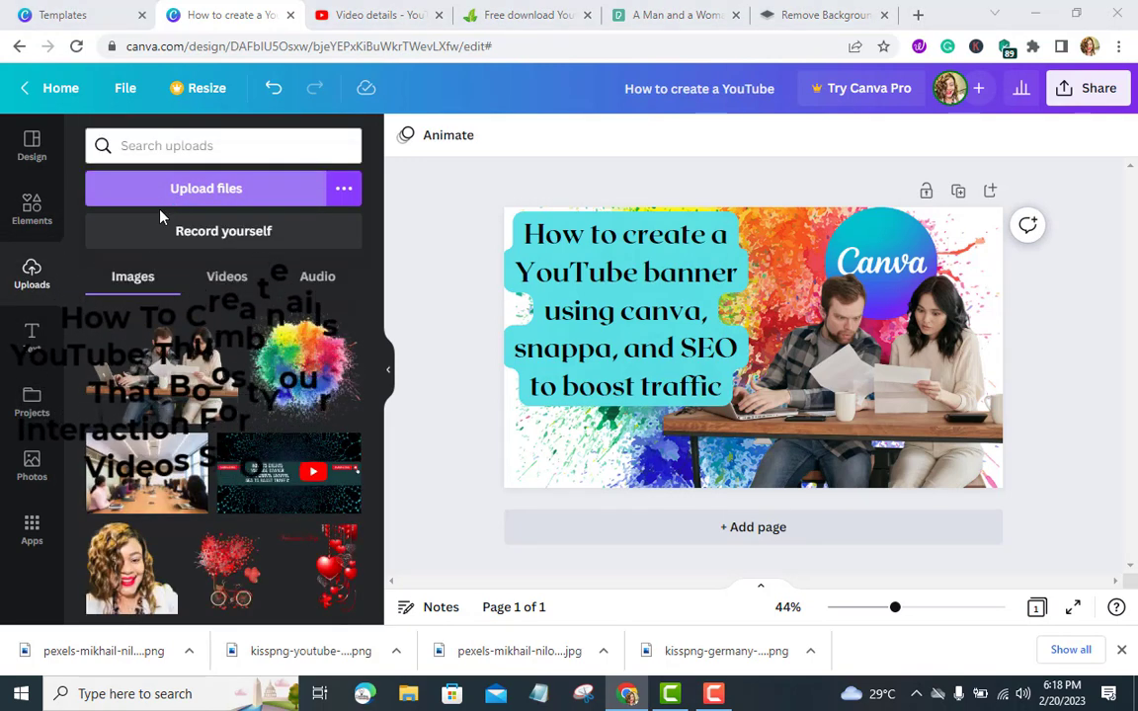
pyautogui.click(162, 202)
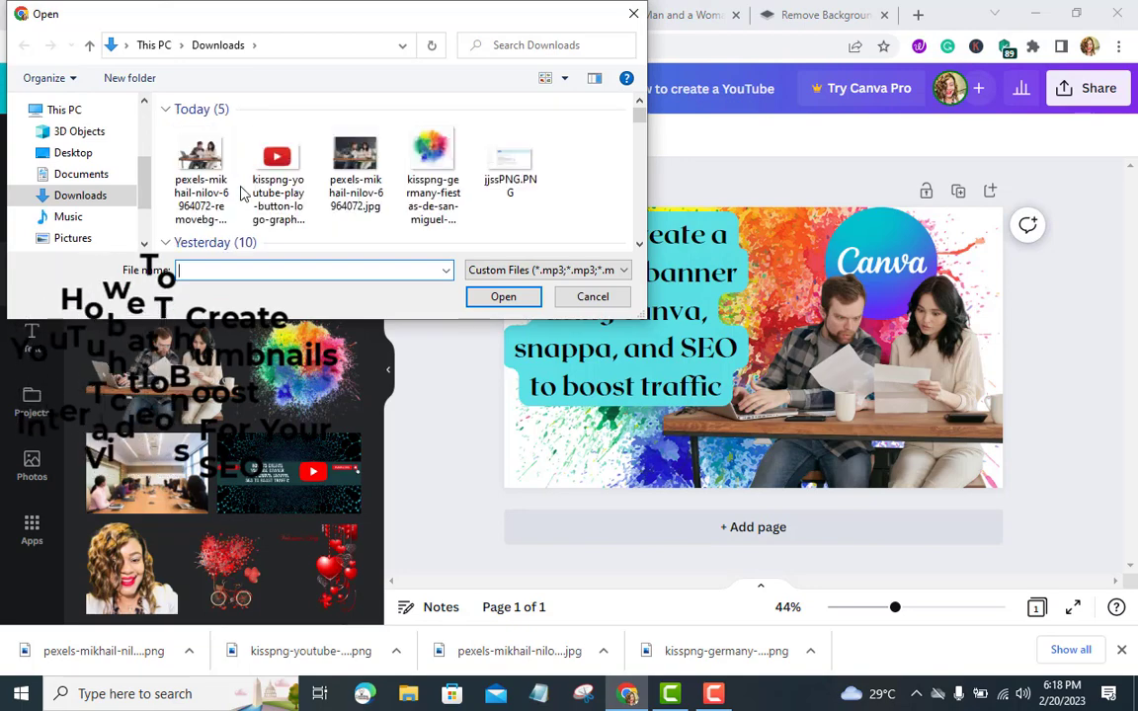
pyautogui.click(278, 170)
pyautogui.click(515, 302)
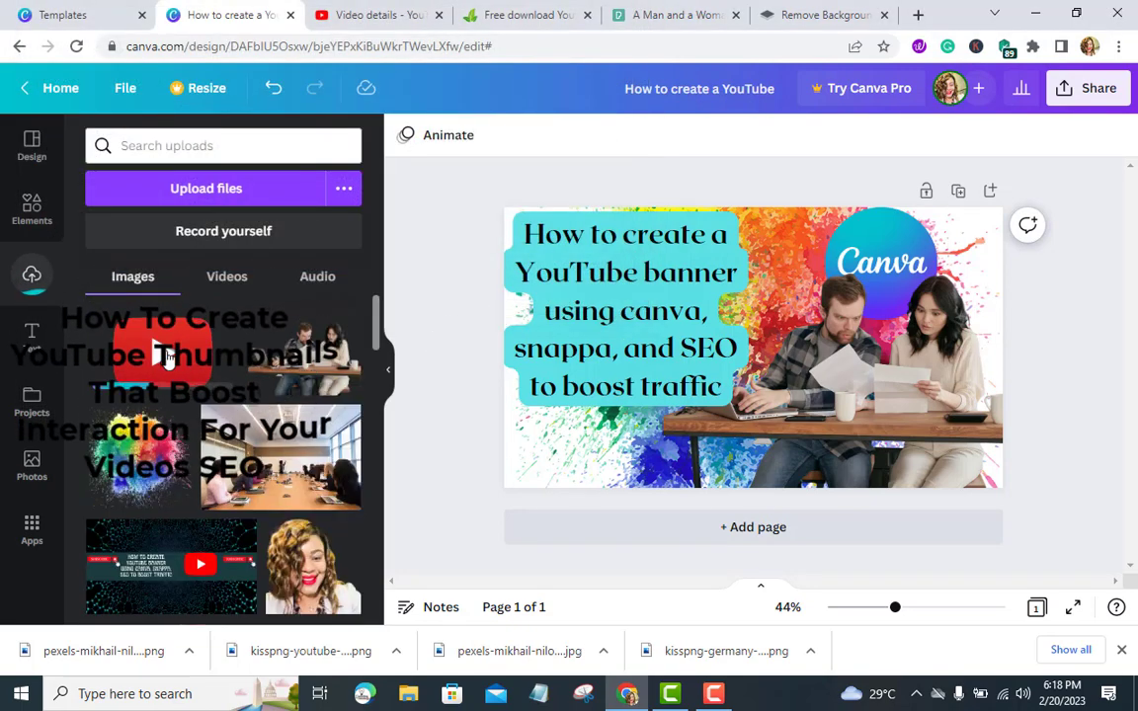
# Place the uploaded play button on the thumbnail, shrink it and position it in the bottom-left corner
pyautogui.moveTo(249, 364); pyautogui.dragTo(539, 426)
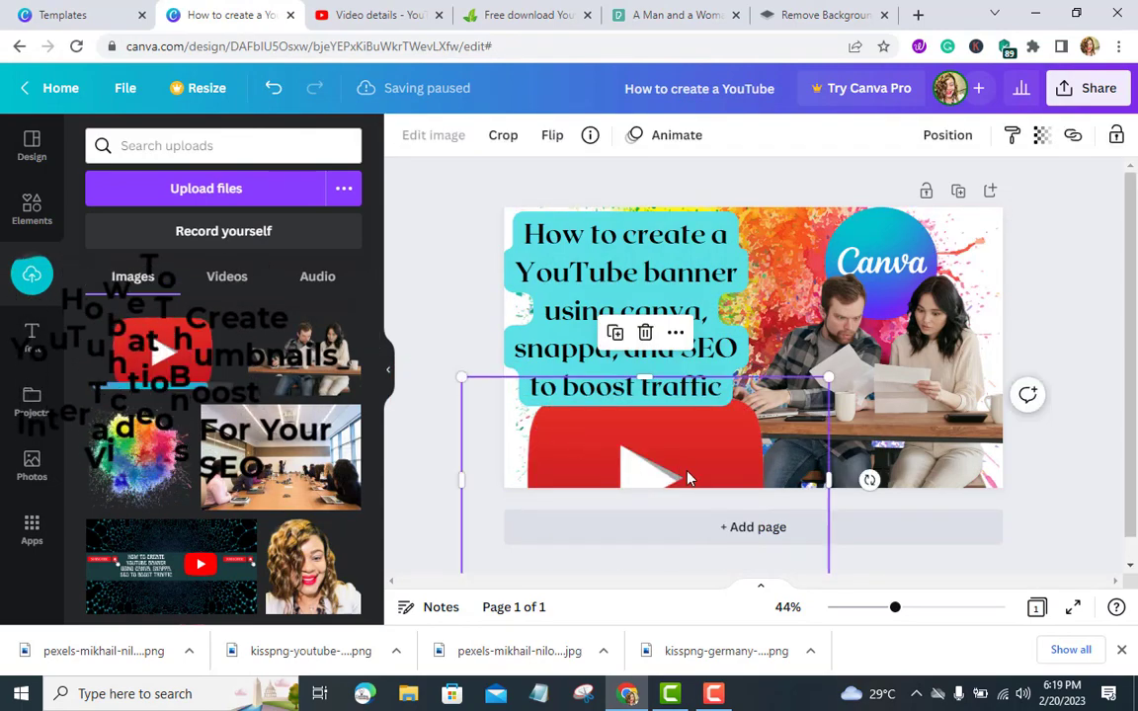
pyautogui.moveTo(771, 520); pyautogui.dragTo(884, 390)
pyautogui.moveTo(975, 472); pyautogui.dragTo(871, 413)
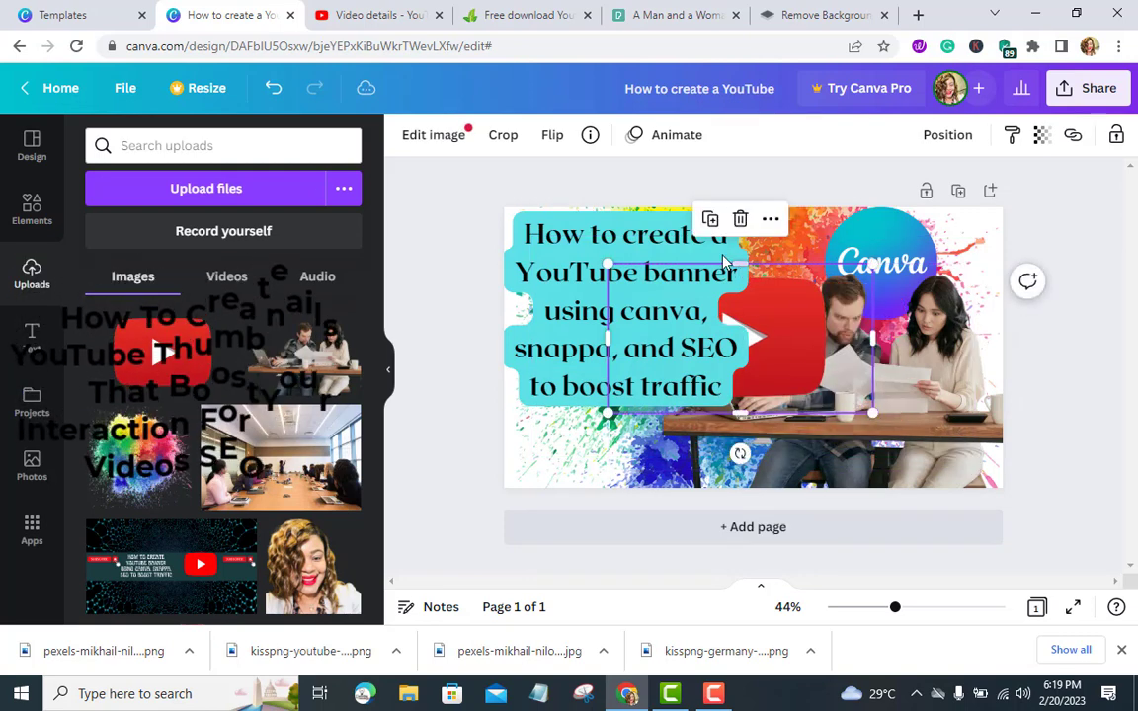
pyautogui.moveTo(745, 262); pyautogui.dragTo(746, 269)
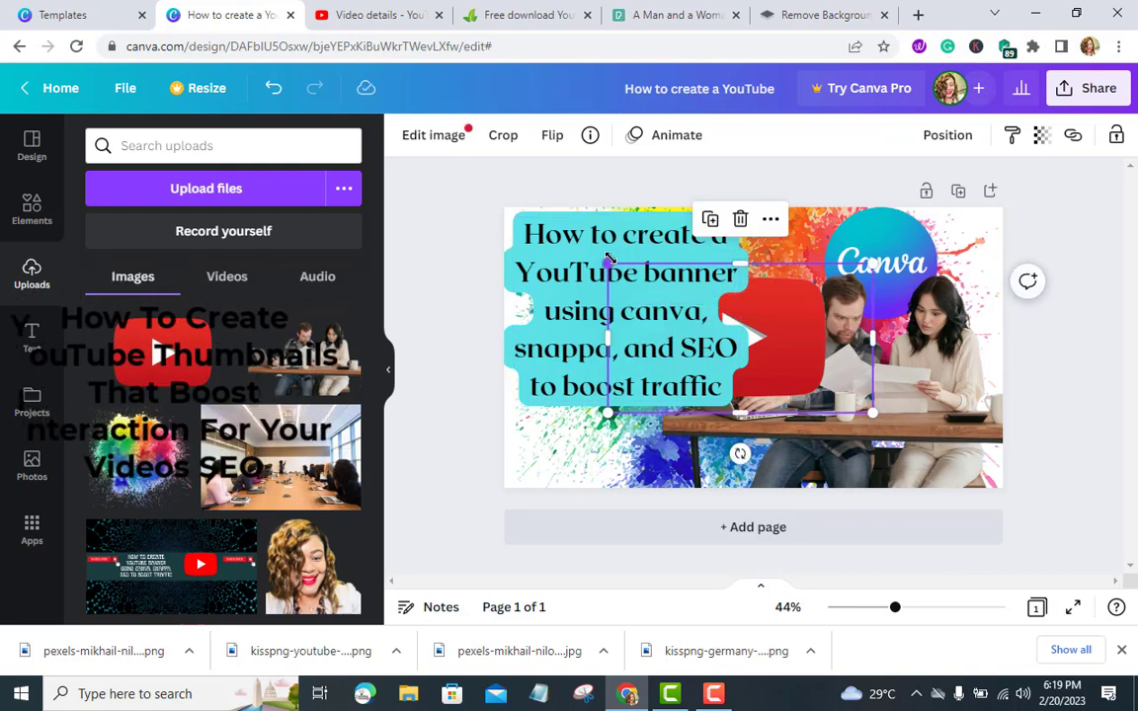
pyautogui.moveTo(610, 260); pyautogui.dragTo(726, 361)
pyautogui.moveTo(802, 374); pyautogui.dragTo(564, 446)
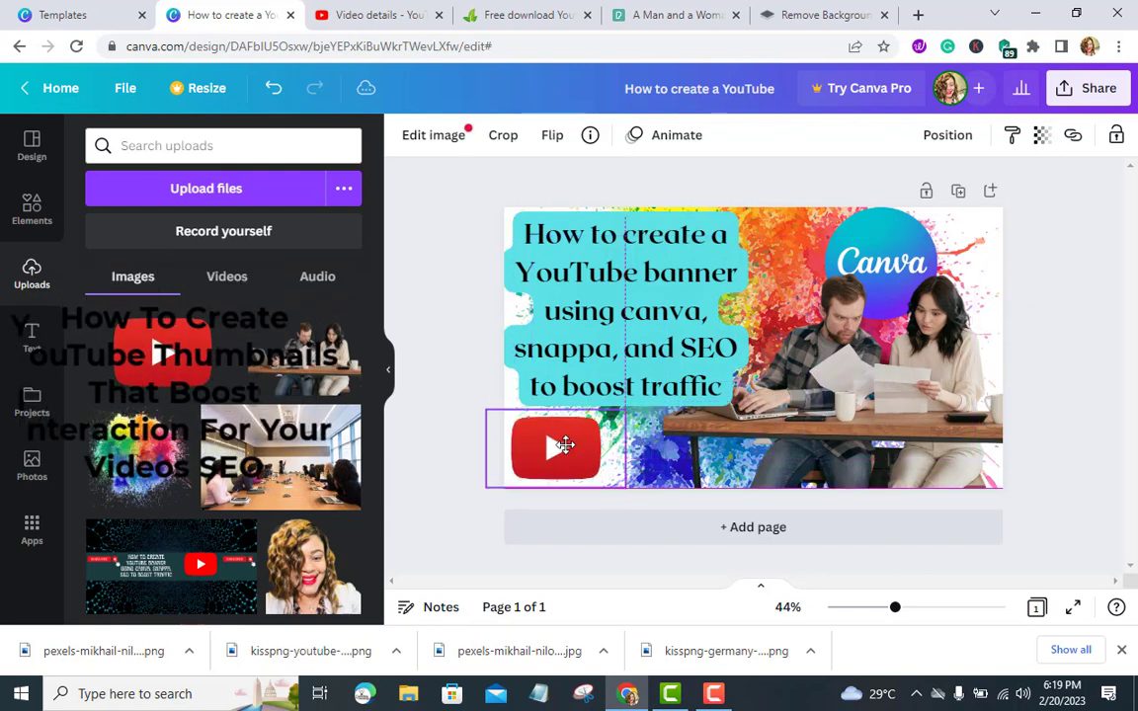
pyautogui.click(458, 446)
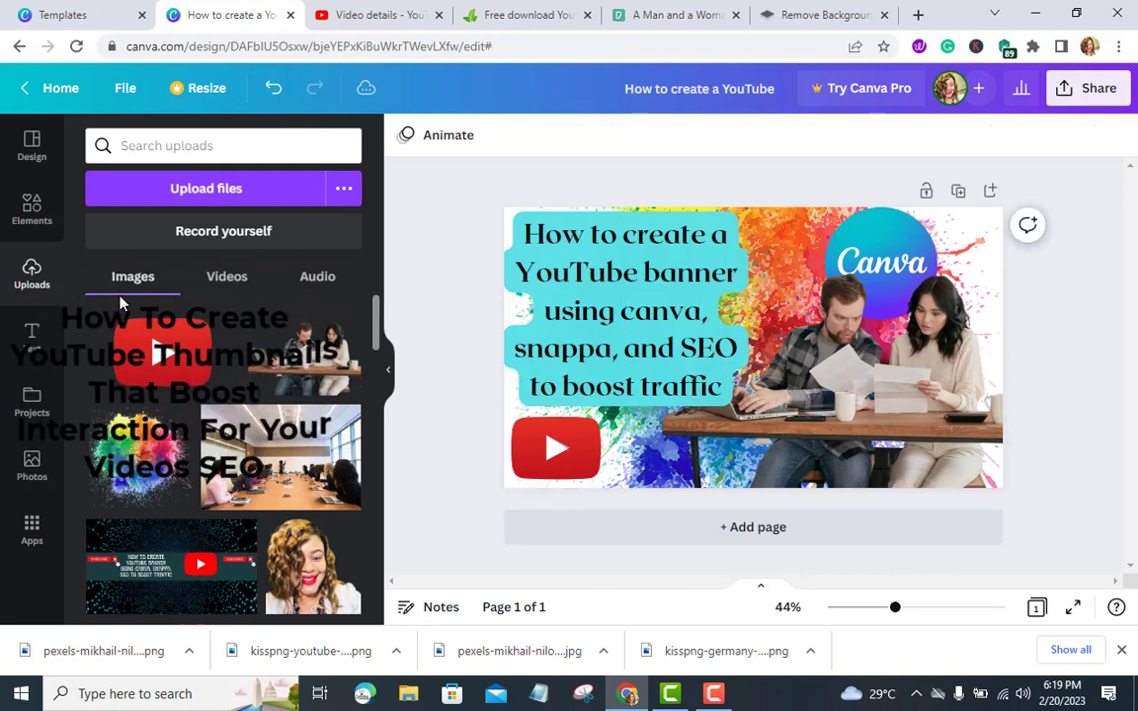
# Add a new heading and enter the text YouTube Thumbnail
pyautogui.click(32, 331)
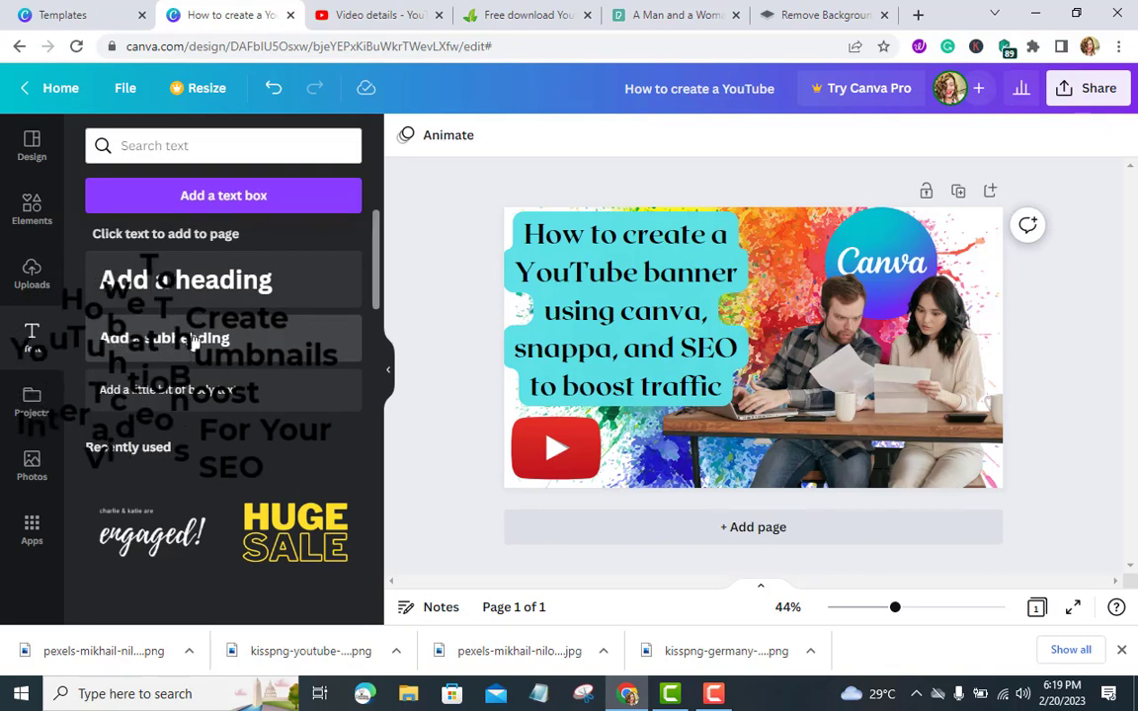
pyautogui.click(200, 285)
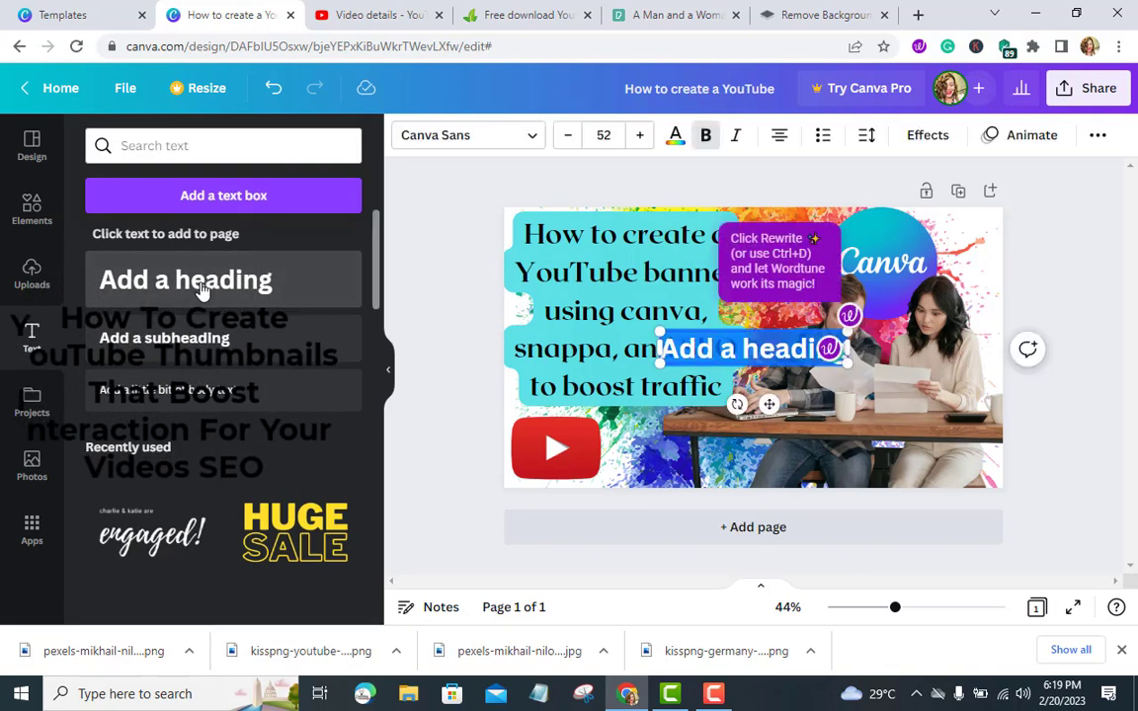
pyautogui.write('You')
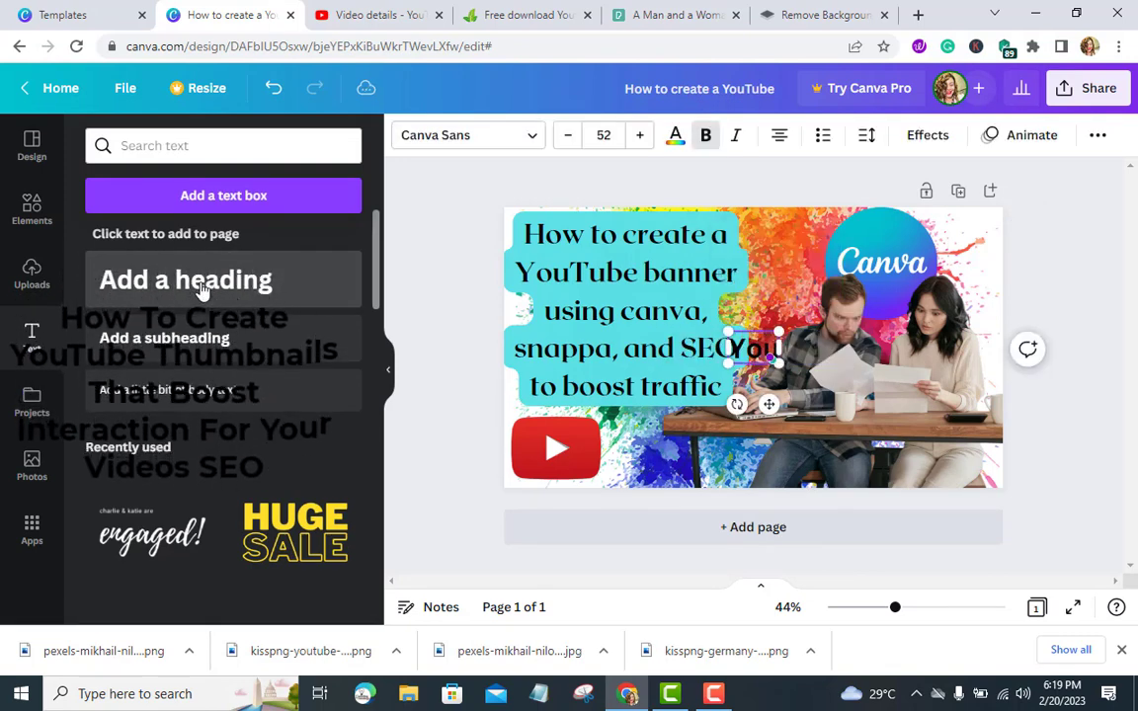
pyautogui.write('t')
pyautogui.press('BackSpace')
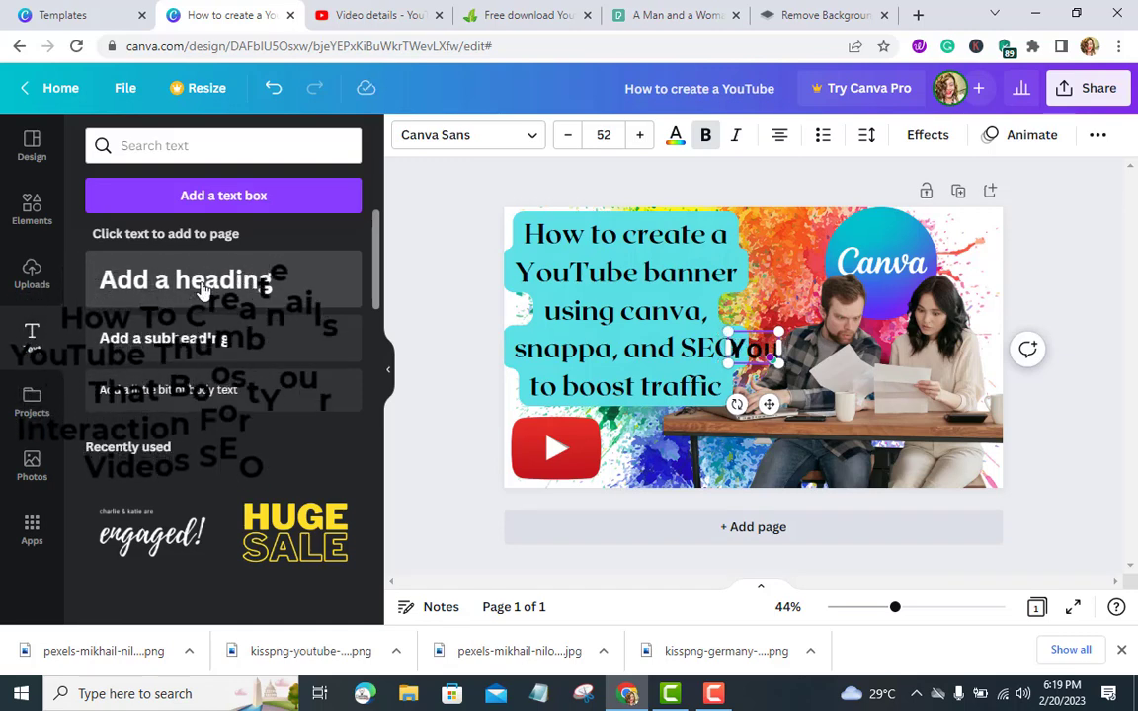
pyautogui.write('Tube ')
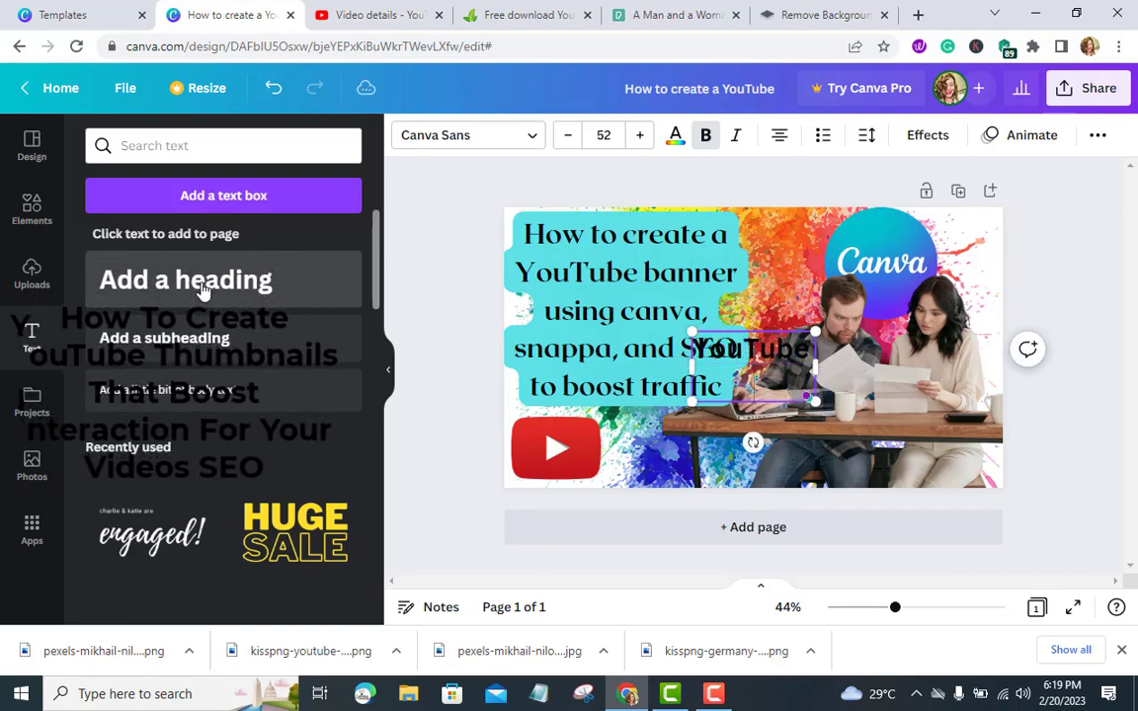
pyautogui.write('TH')
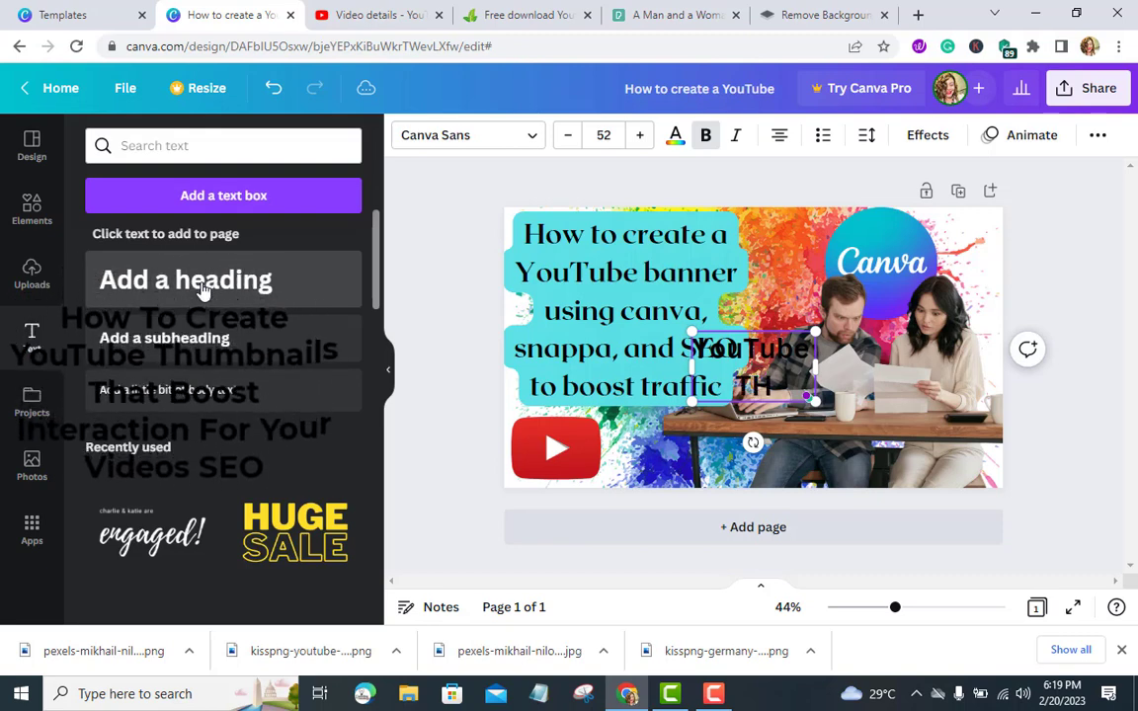
pyautogui.press('BackSpace')
pyautogui.press('BackSpace')
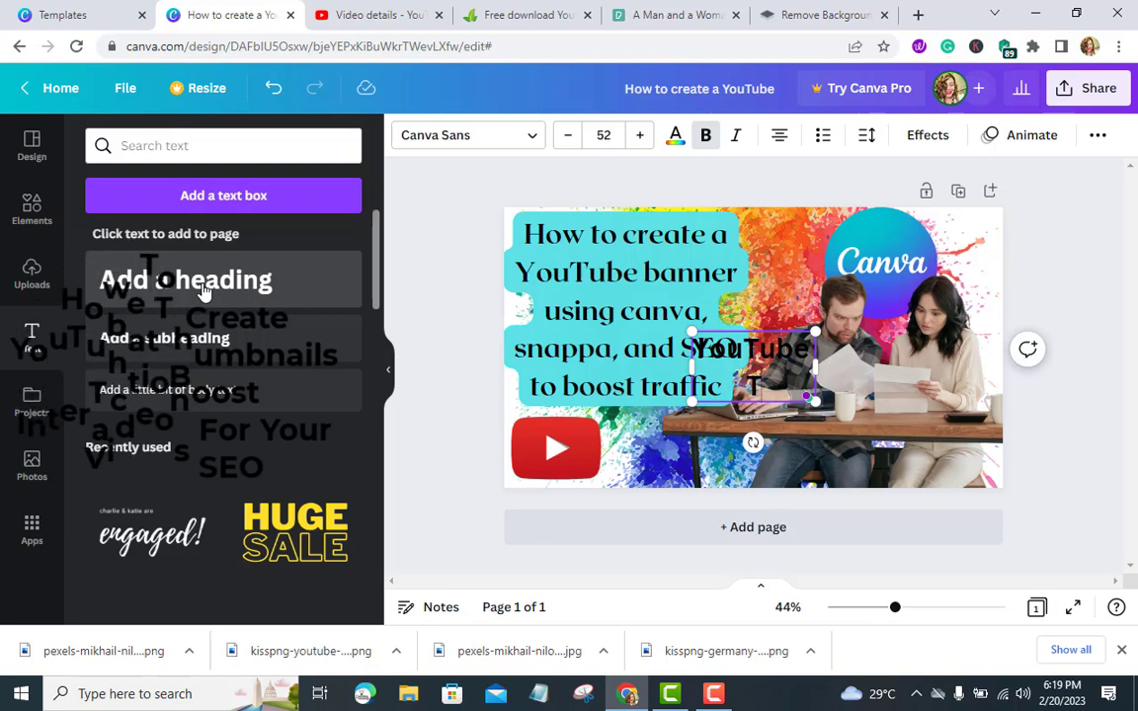
pyautogui.write('humbna')
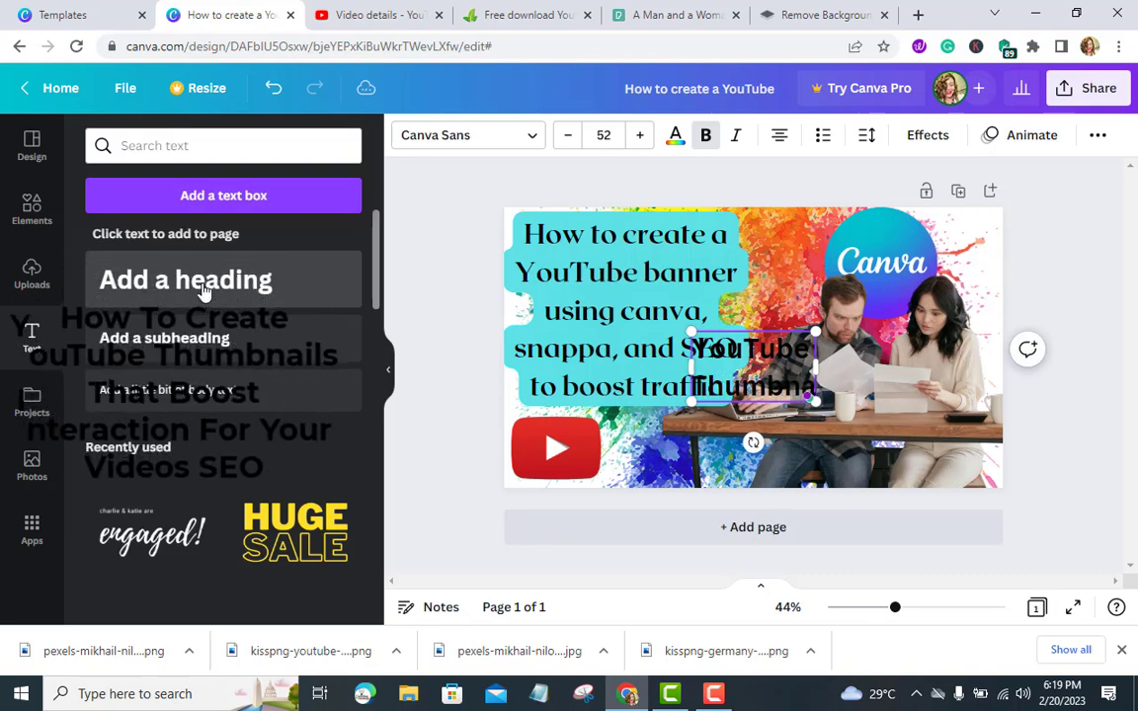
pyautogui.write('il')
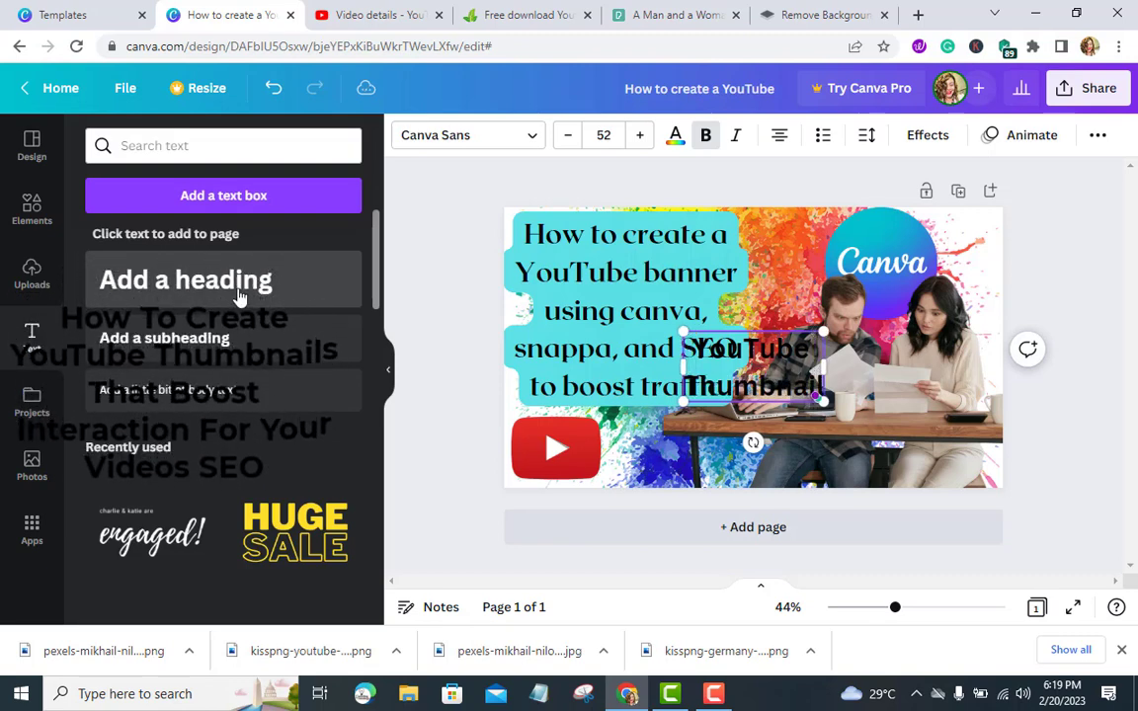
# Change the YouTube Thumbnail heading's font to TAN Kindred
pyautogui.doubleClick(787, 366)
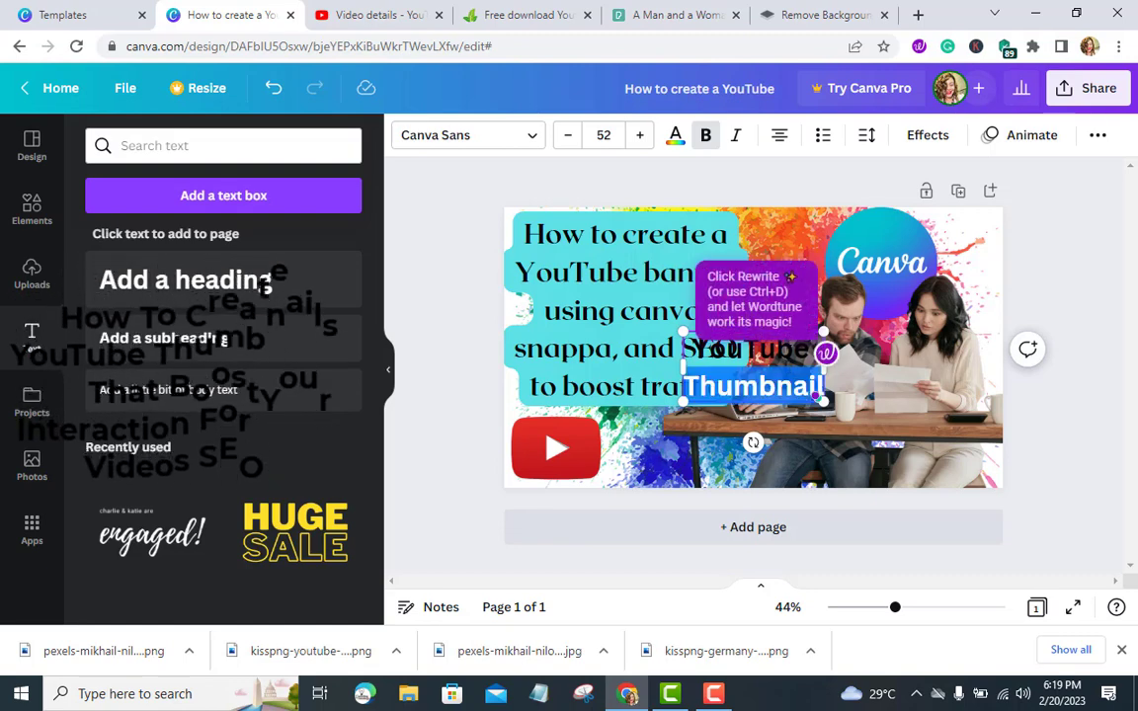
pyautogui.doubleClick(790, 350)
pyautogui.click(771, 377)
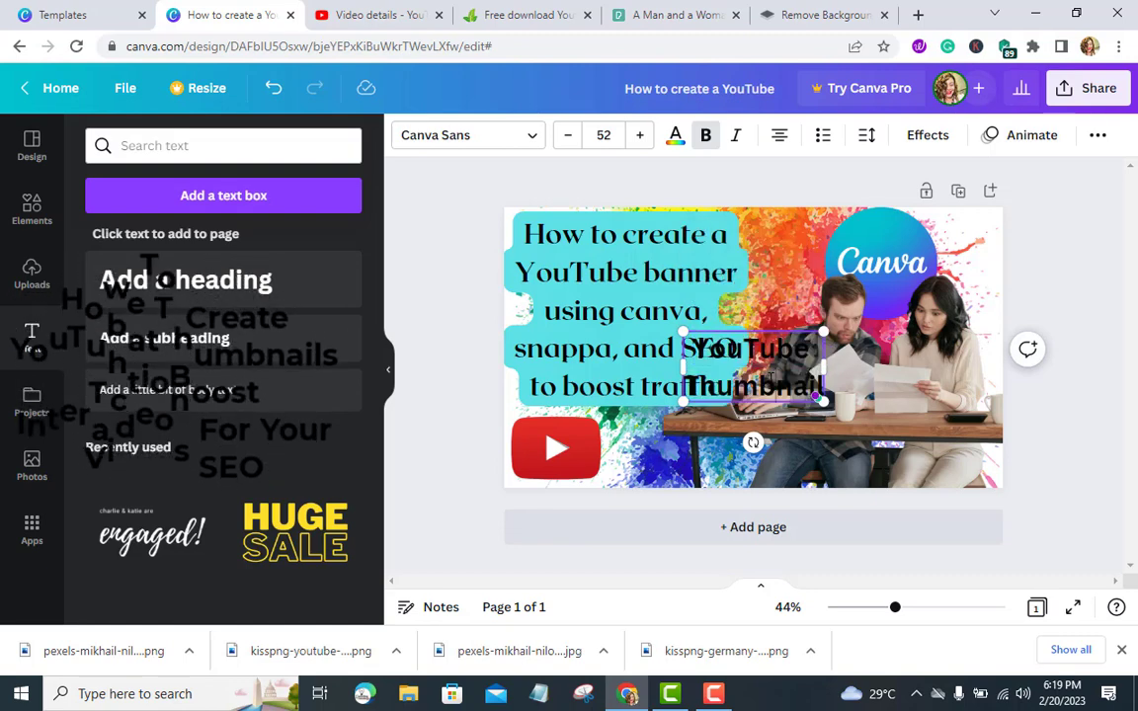
pyautogui.tripleClick(772, 381)
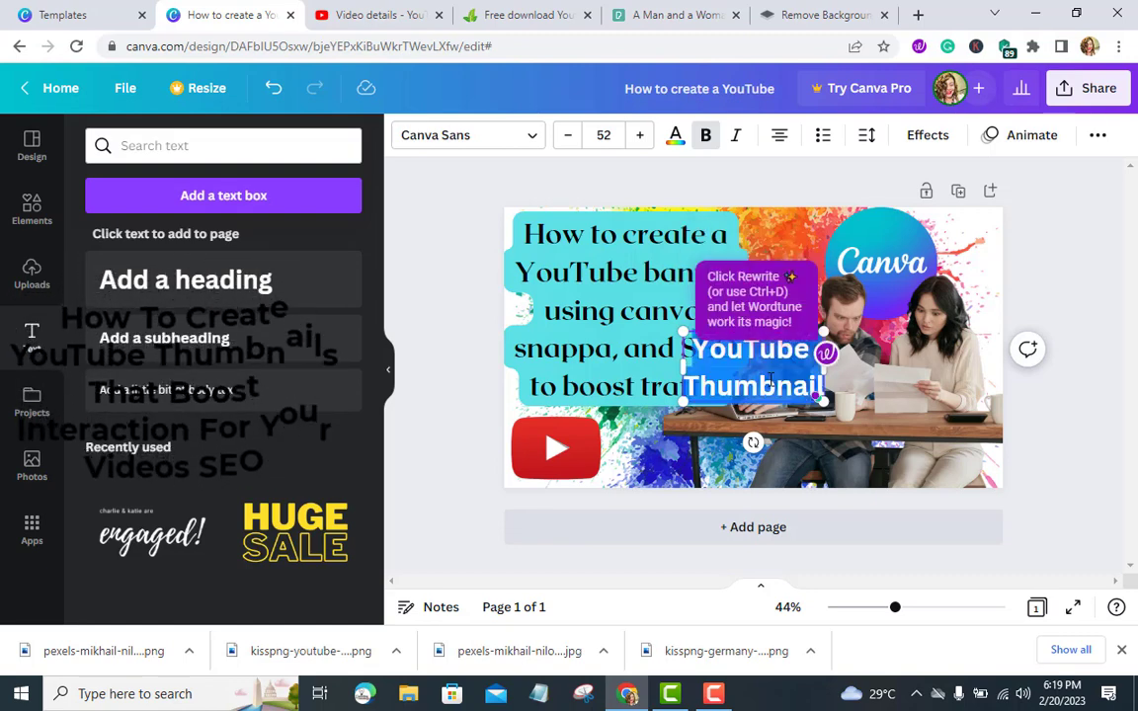
pyautogui.click(531, 135)
pyautogui.scroll(1, 198, 318)
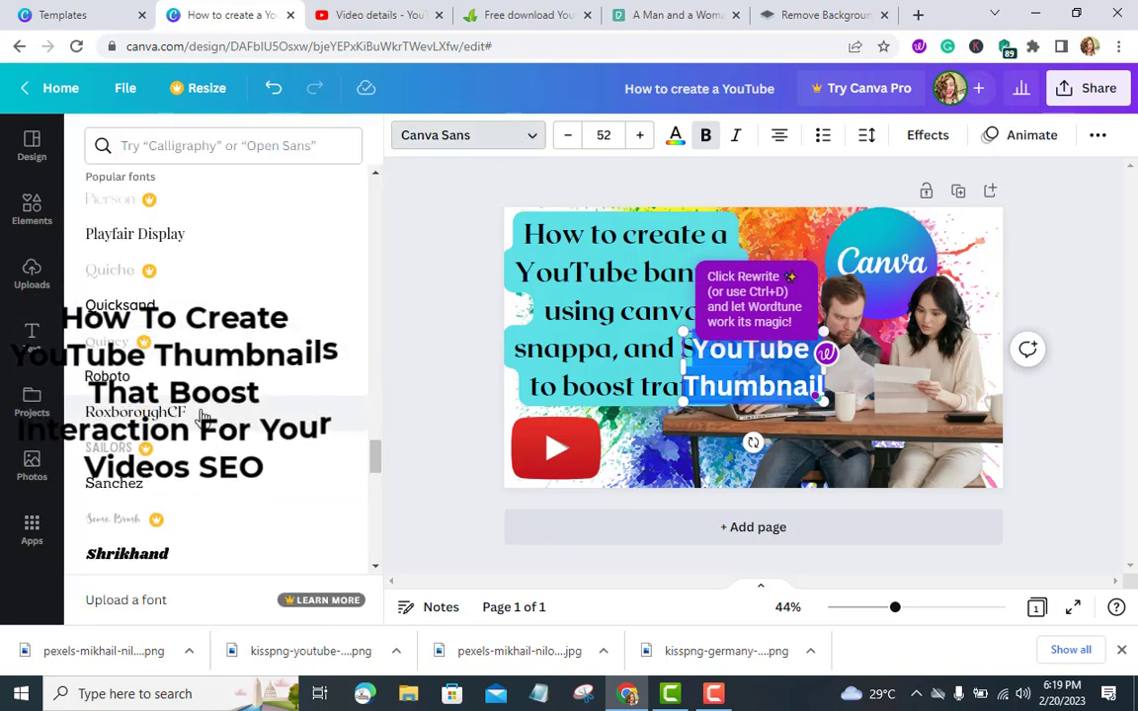
pyautogui.scroll(-4, 146, 296)
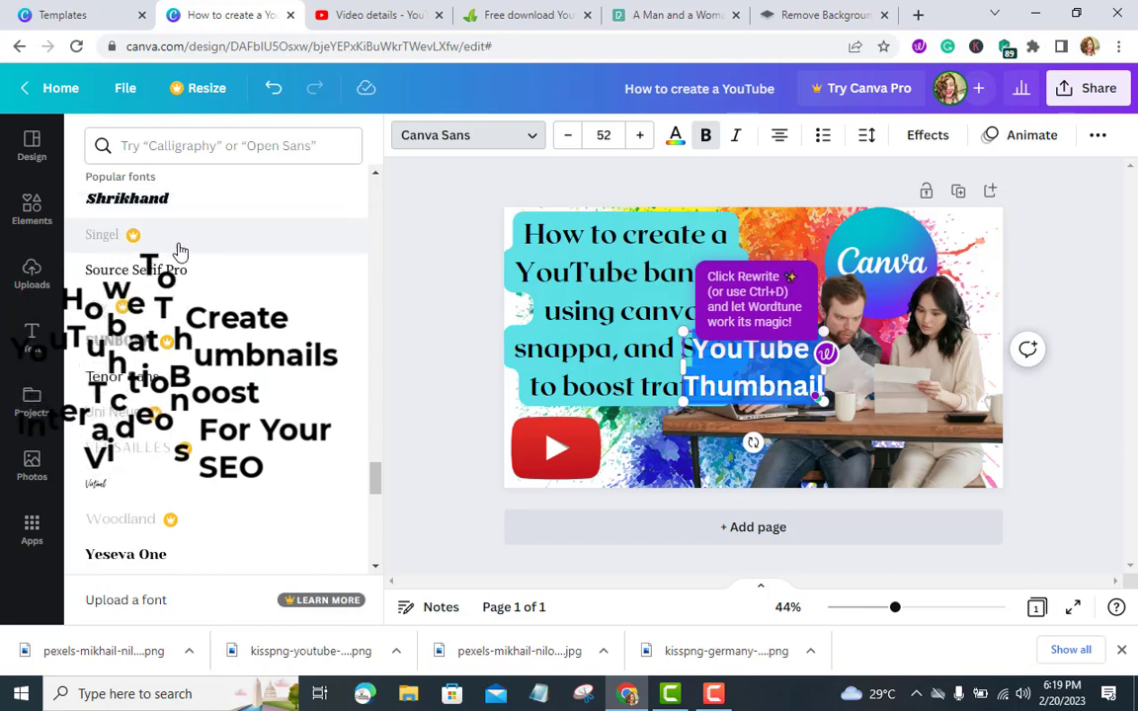
pyautogui.scroll(3, 237, 304)
pyautogui.scroll(15, 237, 304)
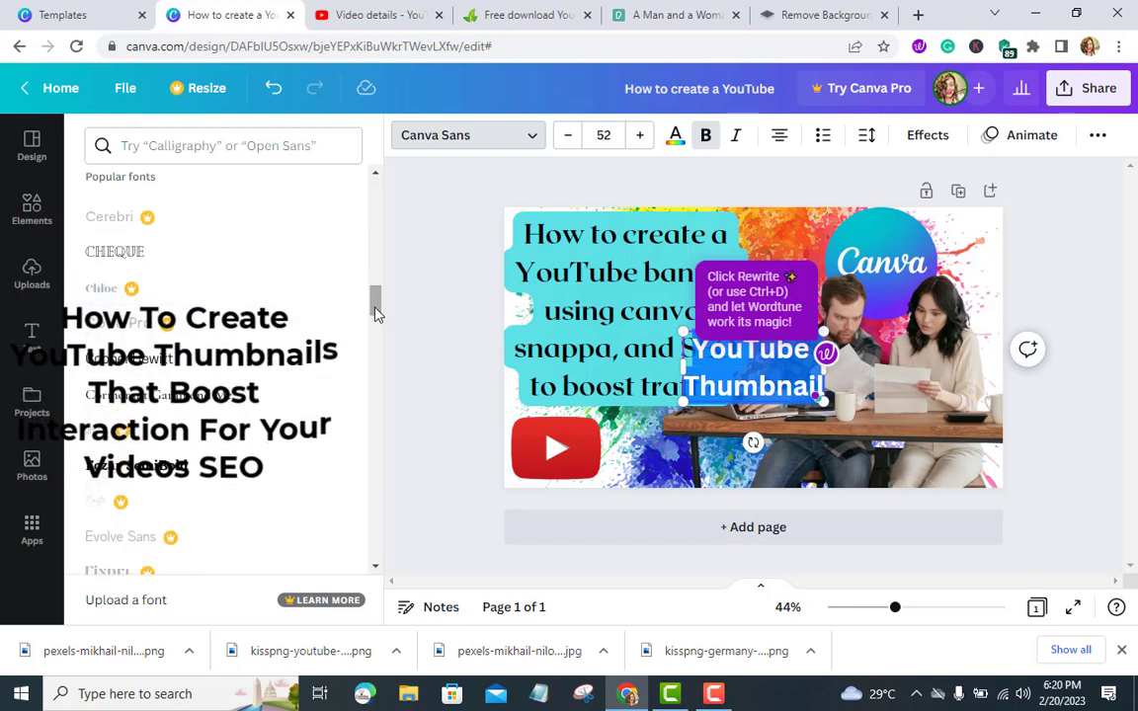
pyautogui.moveTo(381, 305); pyautogui.dragTo(382, 190)
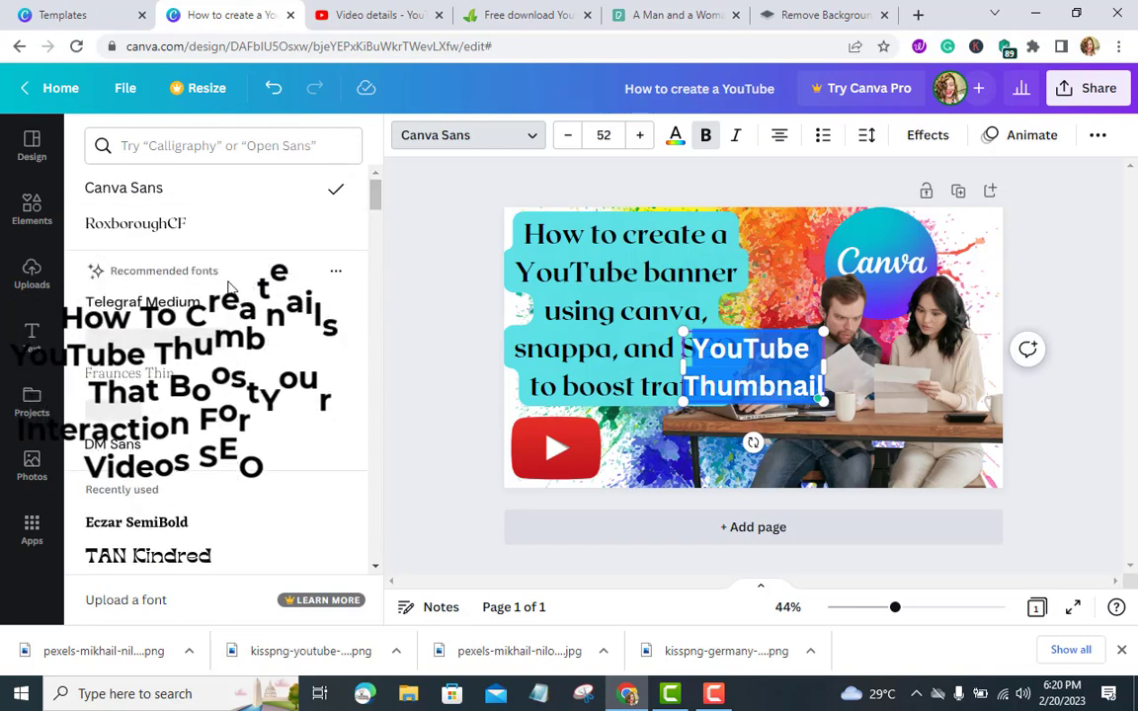
pyautogui.click(216, 557)
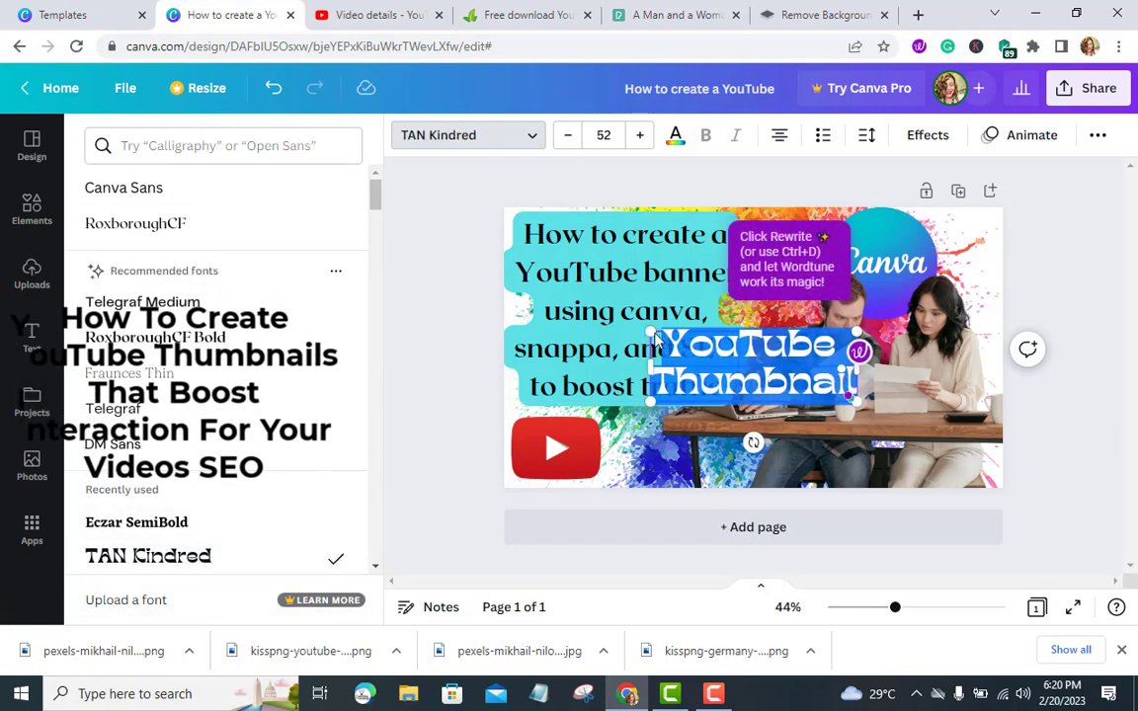
# Shrink the heading to font size 29.8 and move it beside the play button at the bottom
pyautogui.moveTo(652, 332); pyautogui.dragTo(739, 385)
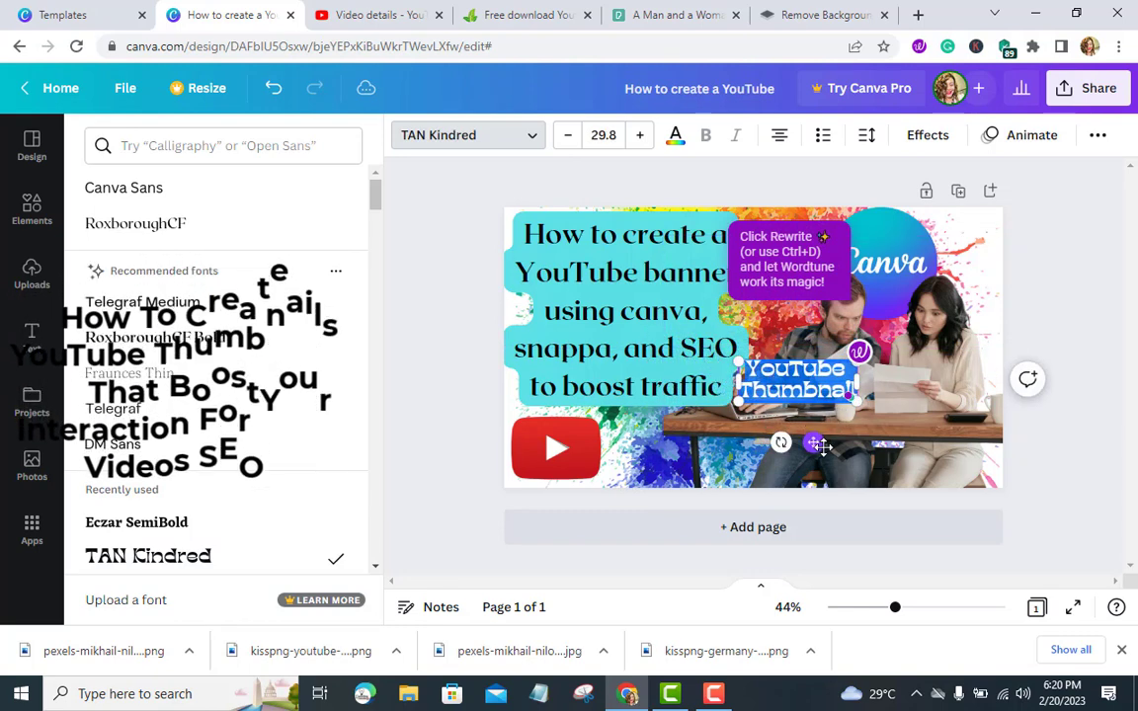
pyautogui.moveTo(813, 441); pyautogui.dragTo(679, 510)
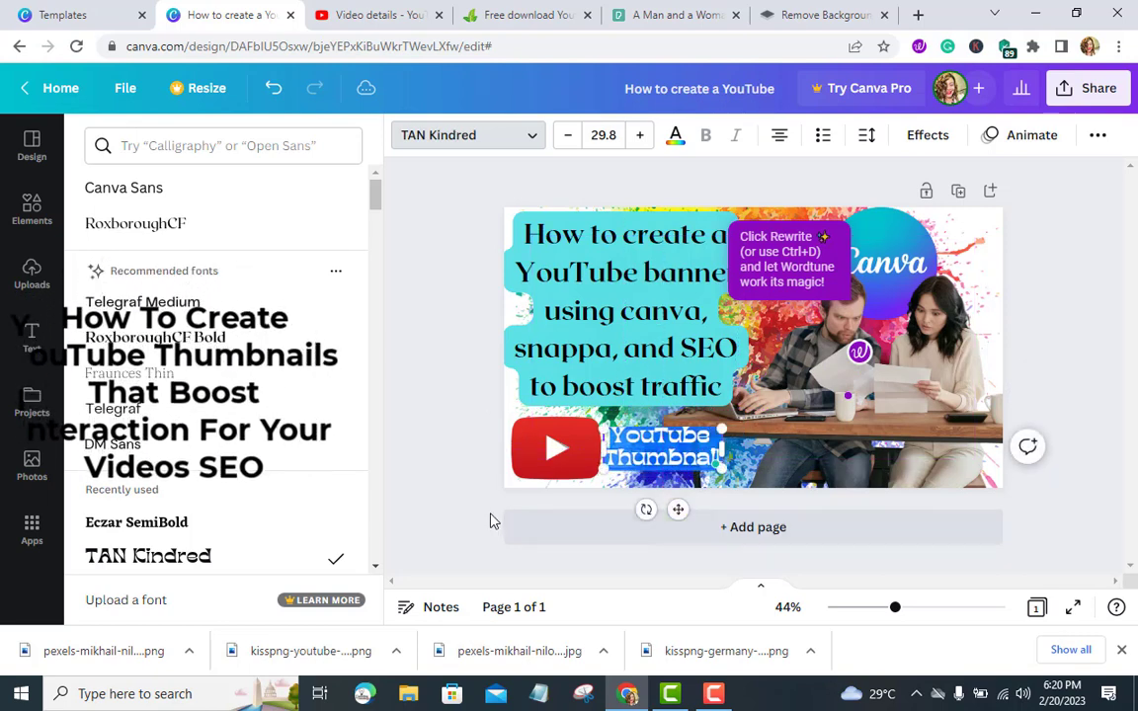
pyautogui.click(452, 496)
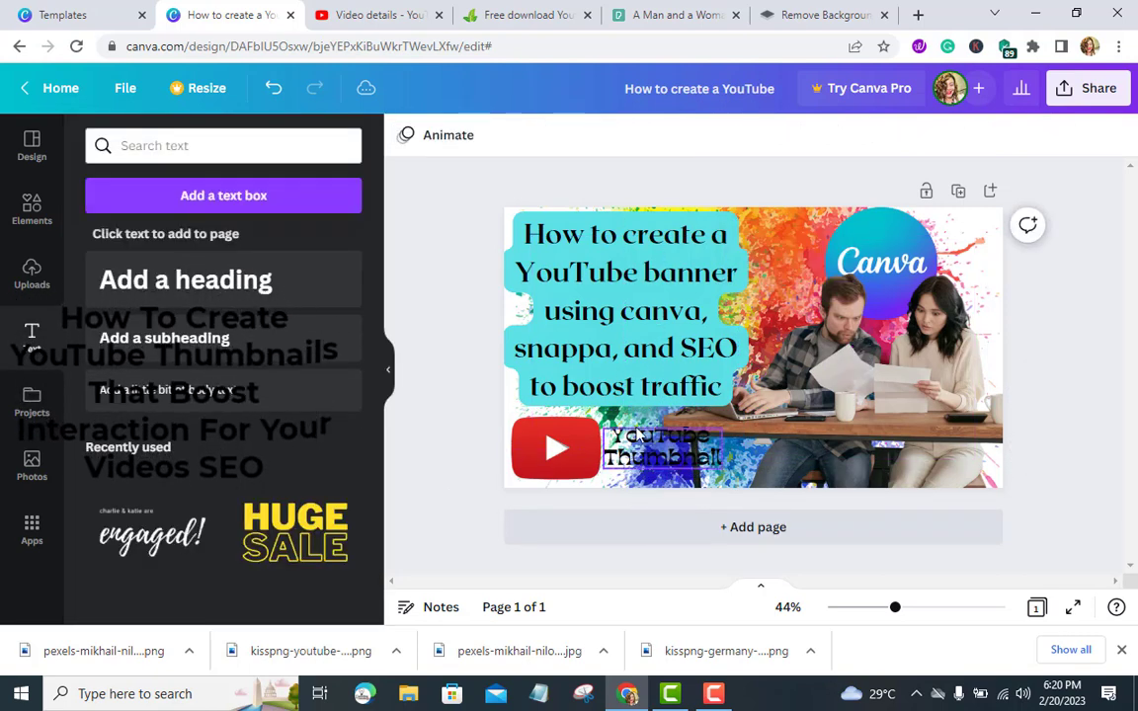
# Recolour the heading text bright red, fine-tuning the shade with the custom colour picker
pyautogui.click(647, 446)
pyautogui.click(647, 447)
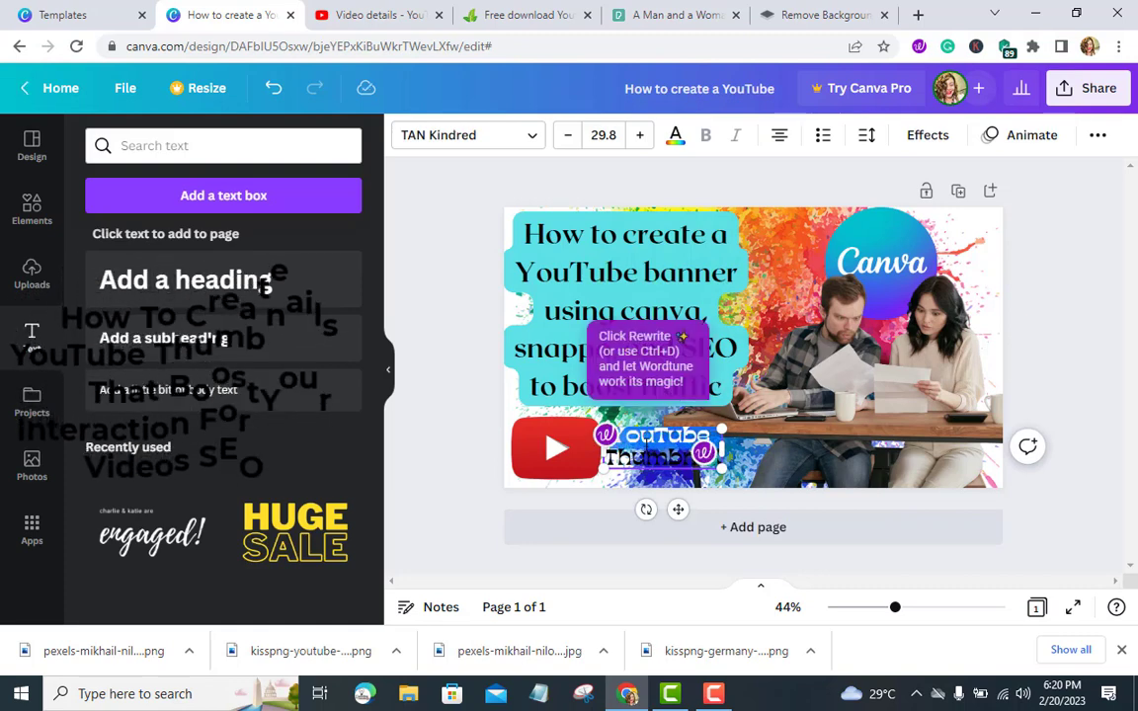
pyautogui.doubleClick(648, 458)
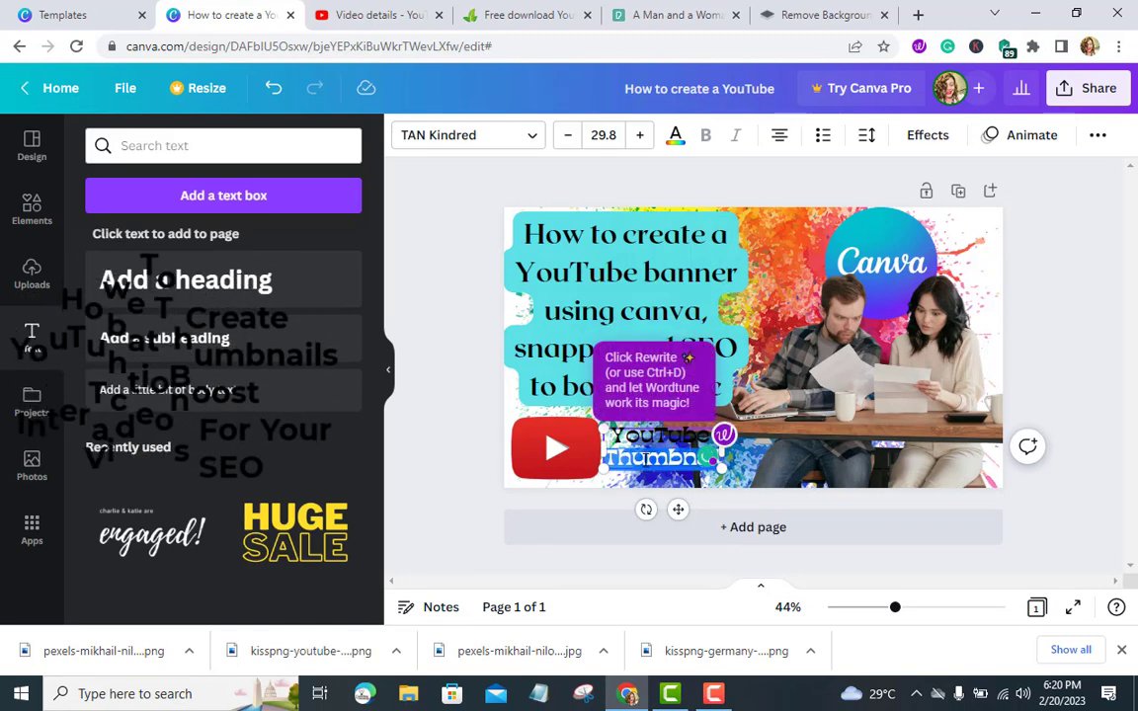
pyautogui.tripleClick(645, 461)
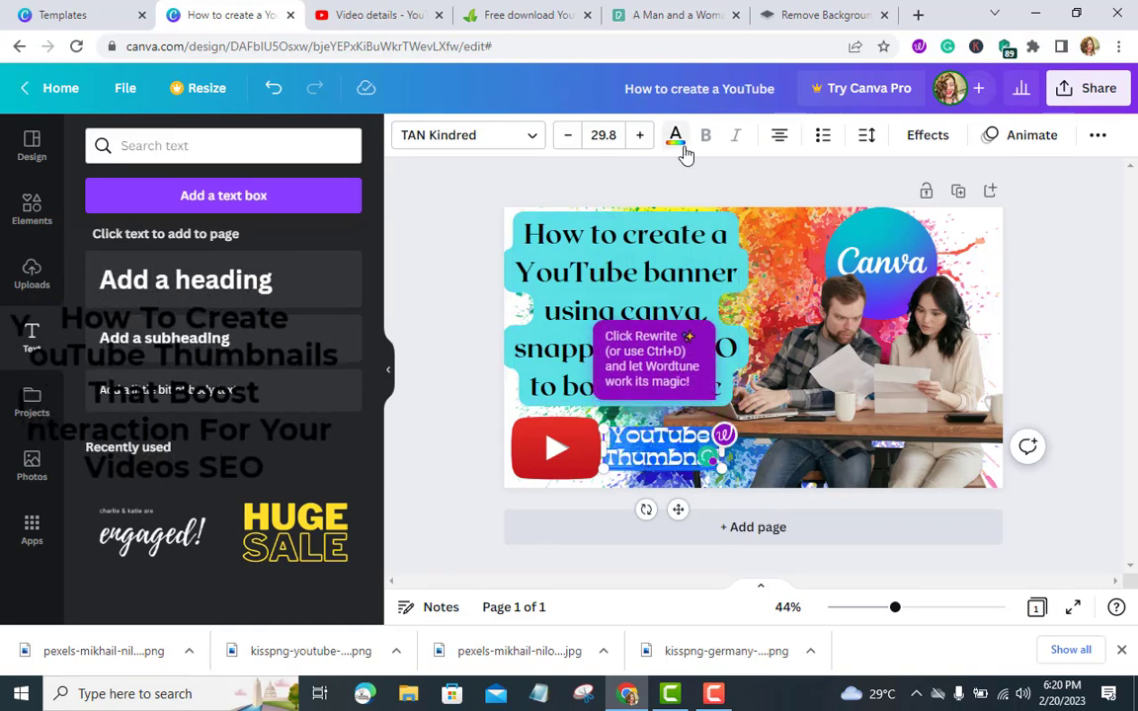
pyautogui.click(681, 146)
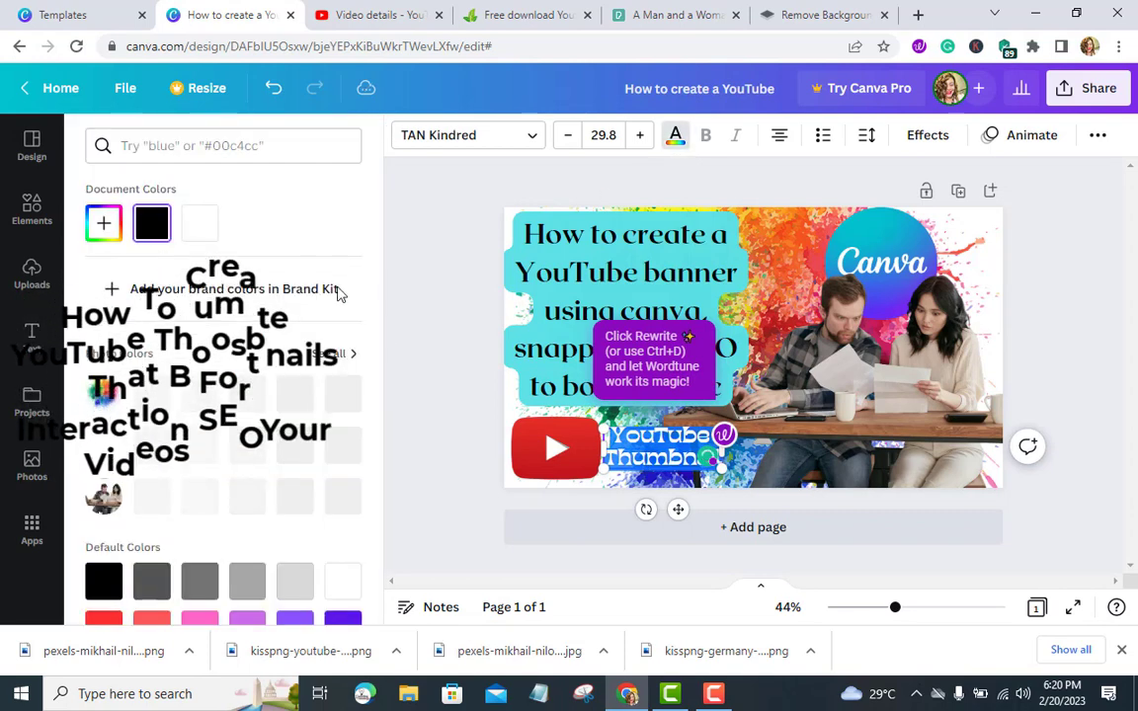
pyautogui.click(202, 228)
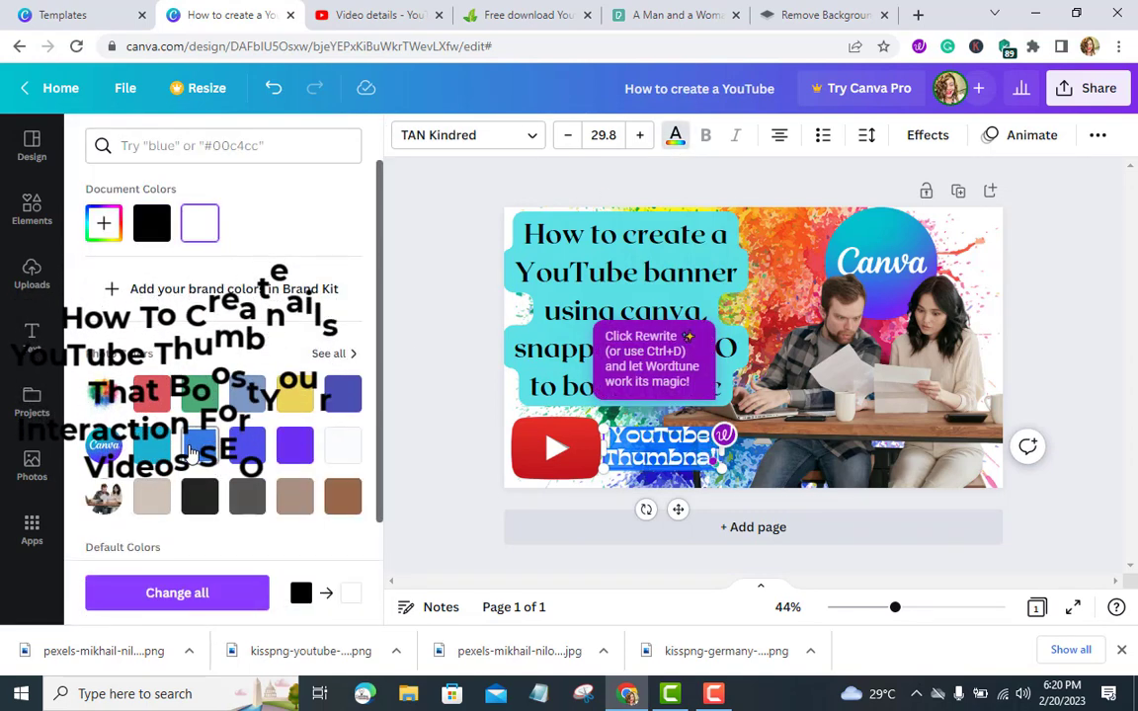
pyautogui.scroll(-3, 193, 453)
pyautogui.click(110, 426)
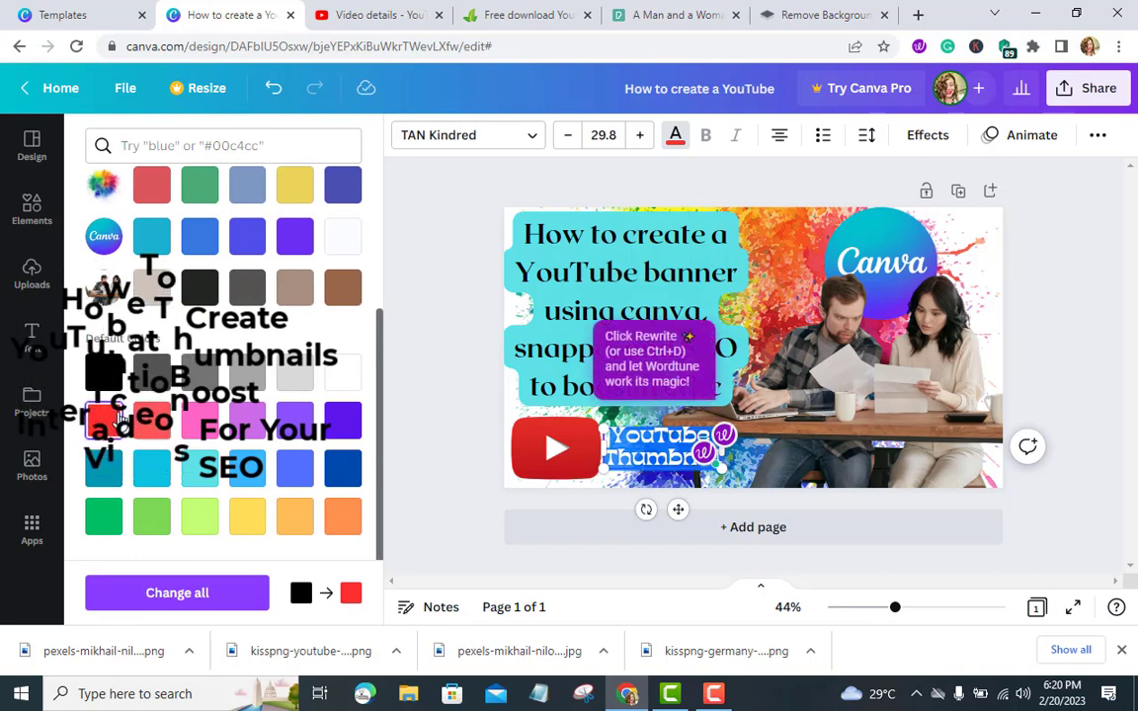
pyautogui.scroll(3, 111, 296)
pyautogui.click(104, 225)
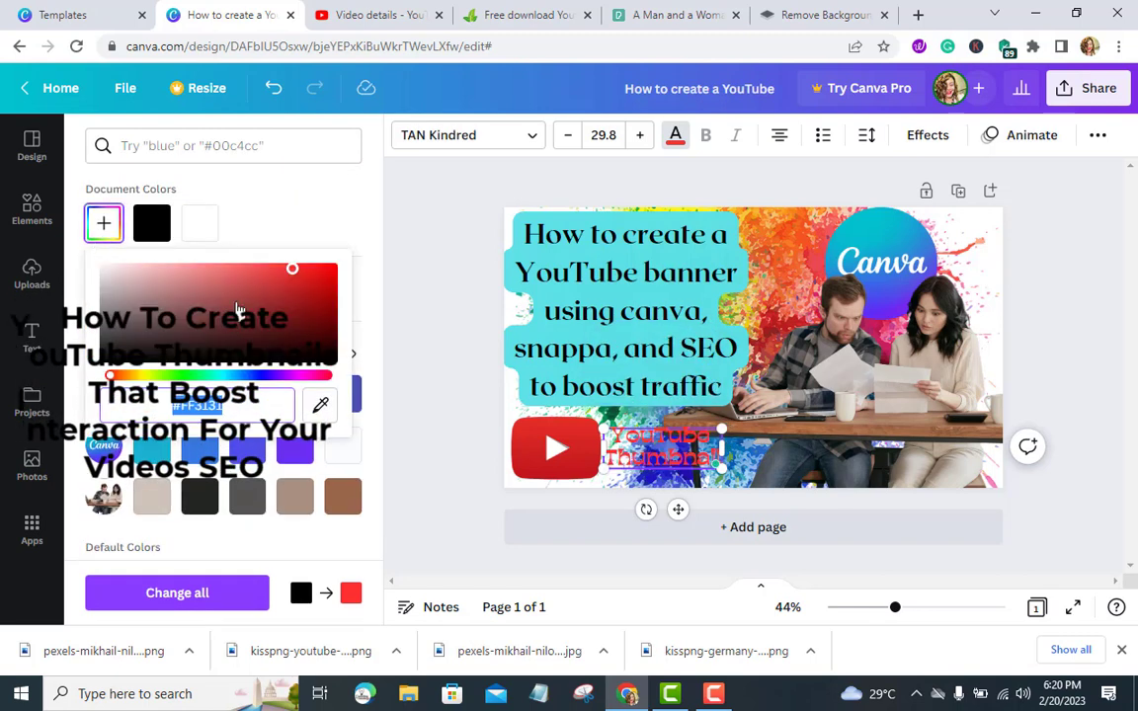
pyautogui.moveTo(283, 281); pyautogui.dragTo(288, 269)
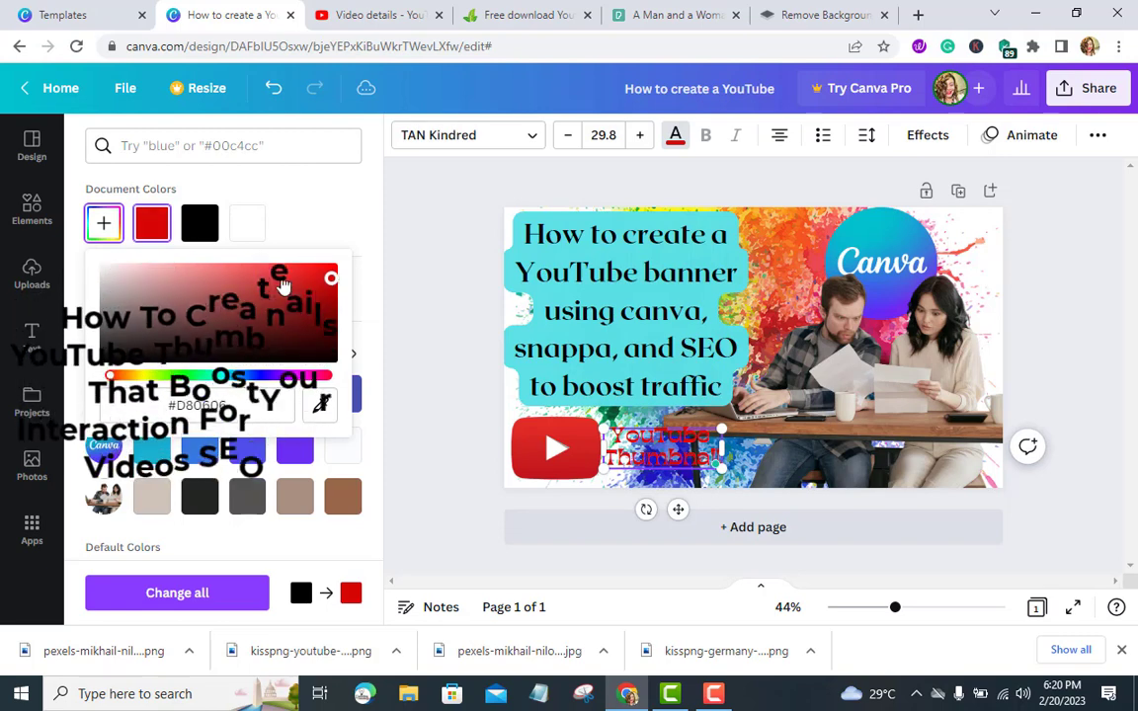
pyautogui.click(191, 233)
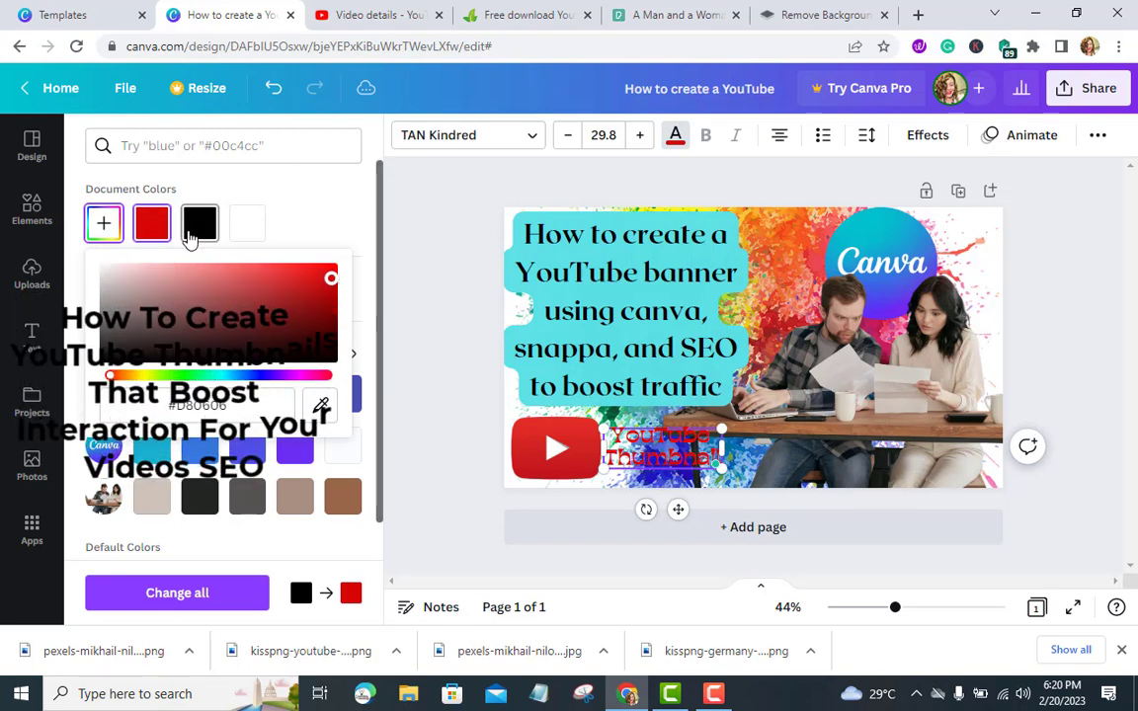
pyautogui.click(106, 226)
pyautogui.click(257, 286)
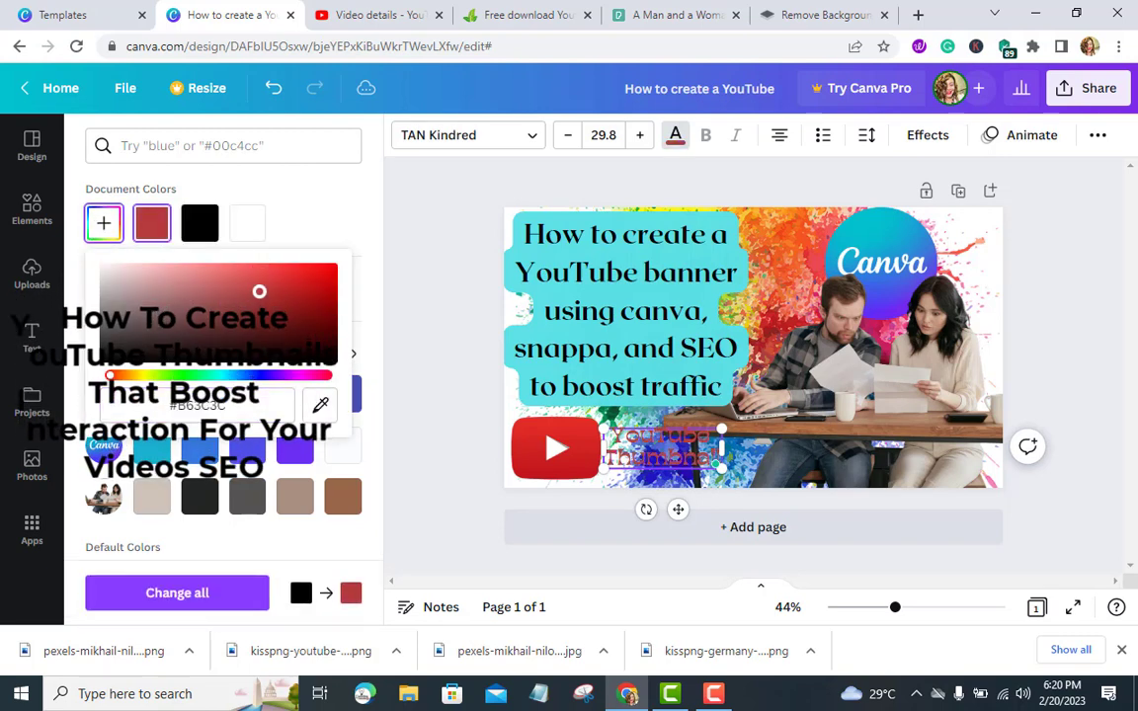
pyautogui.moveTo(257, 287); pyautogui.dragTo(204, 297)
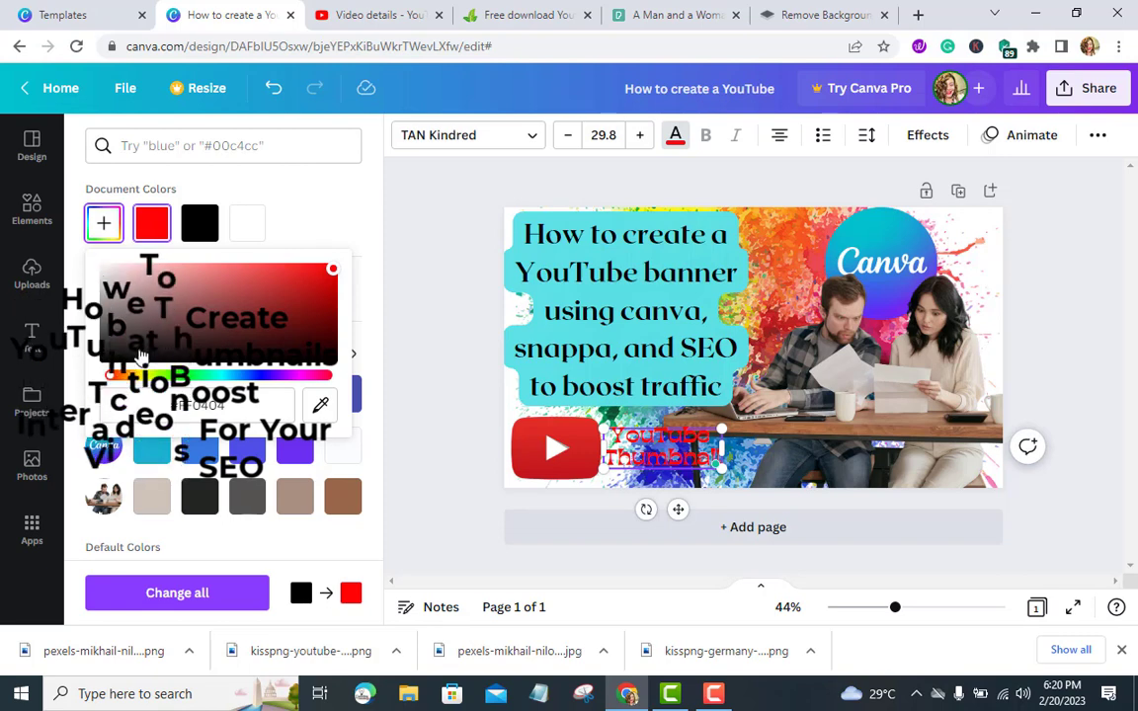
pyautogui.click(155, 376)
pyautogui.moveTo(155, 380); pyautogui.dragTo(111, 380)
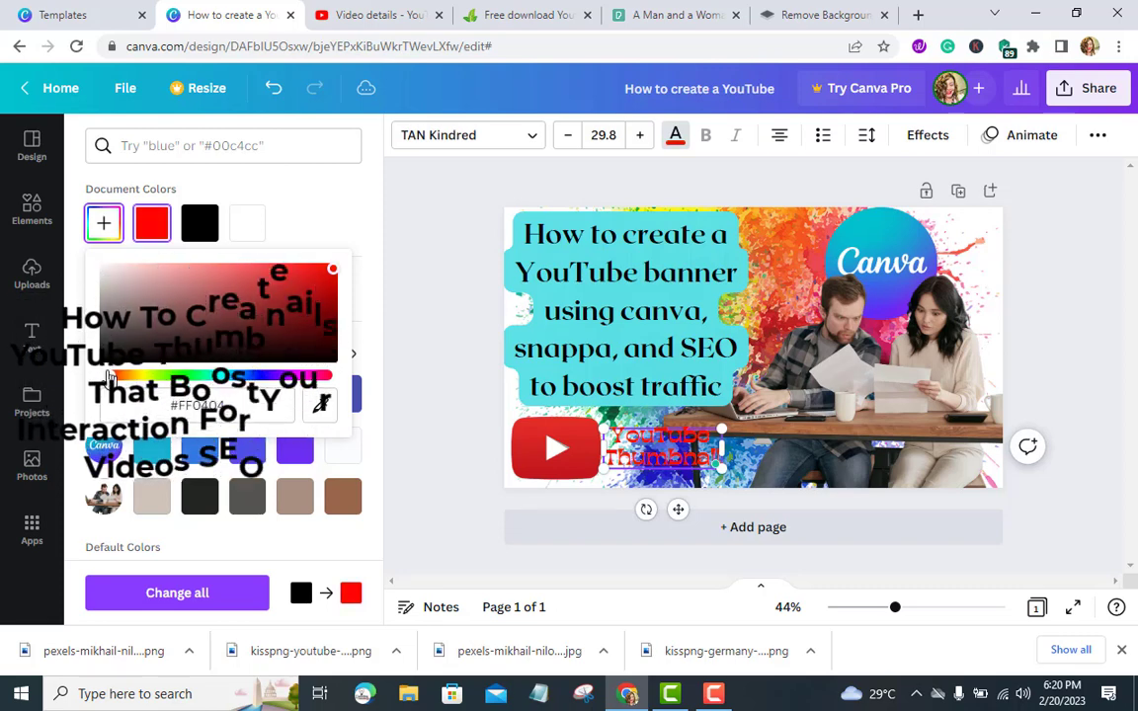
pyautogui.moveTo(333, 277); pyautogui.dragTo(253, 295)
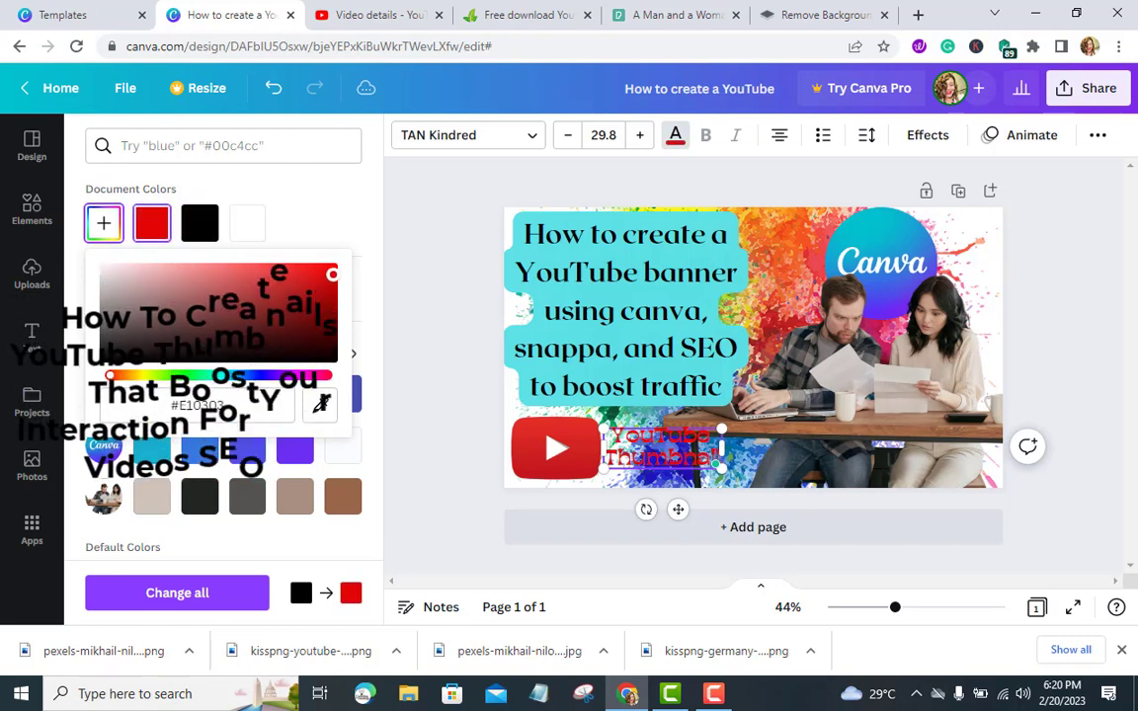
pyautogui.click(441, 309)
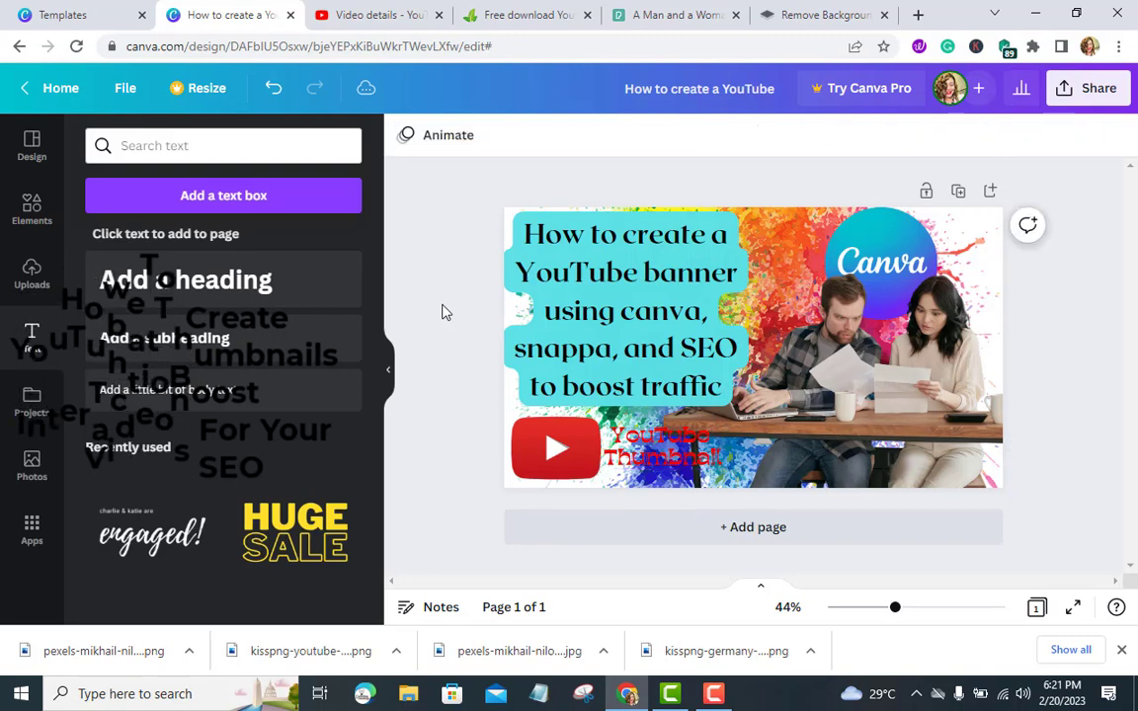
# Nudge the heading slightly up beside the play button
pyautogui.moveTo(653, 447); pyautogui.dragTo(647, 437)
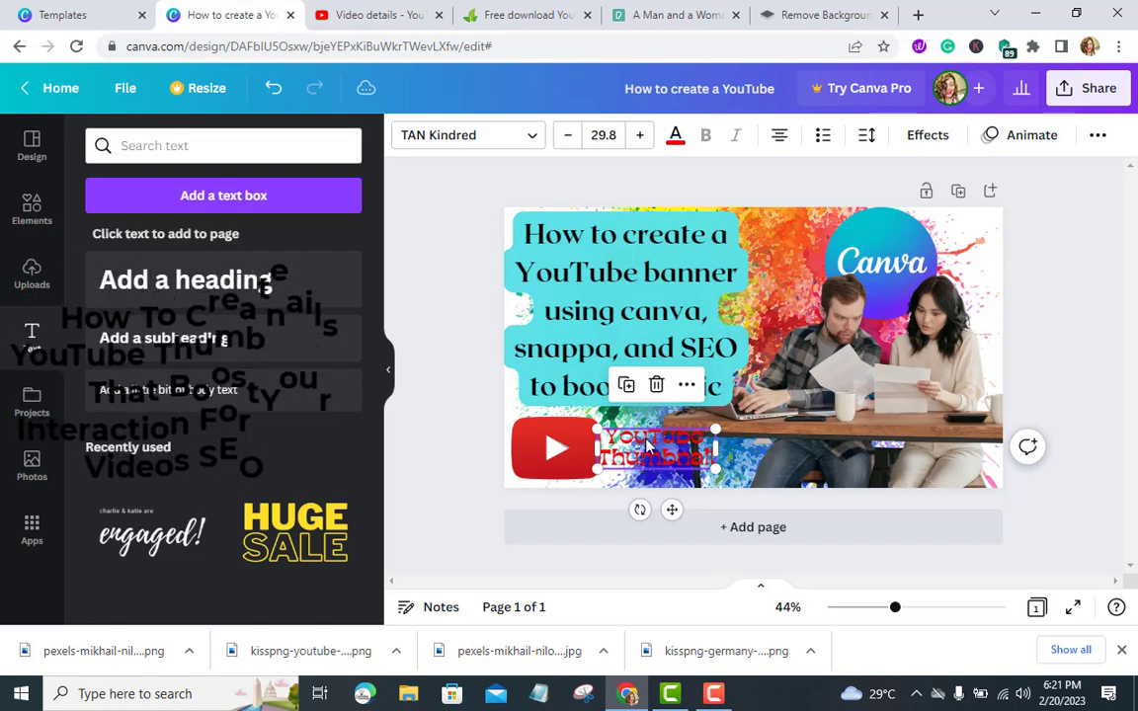
pyautogui.doubleClick(646, 438)
pyautogui.click(646, 437)
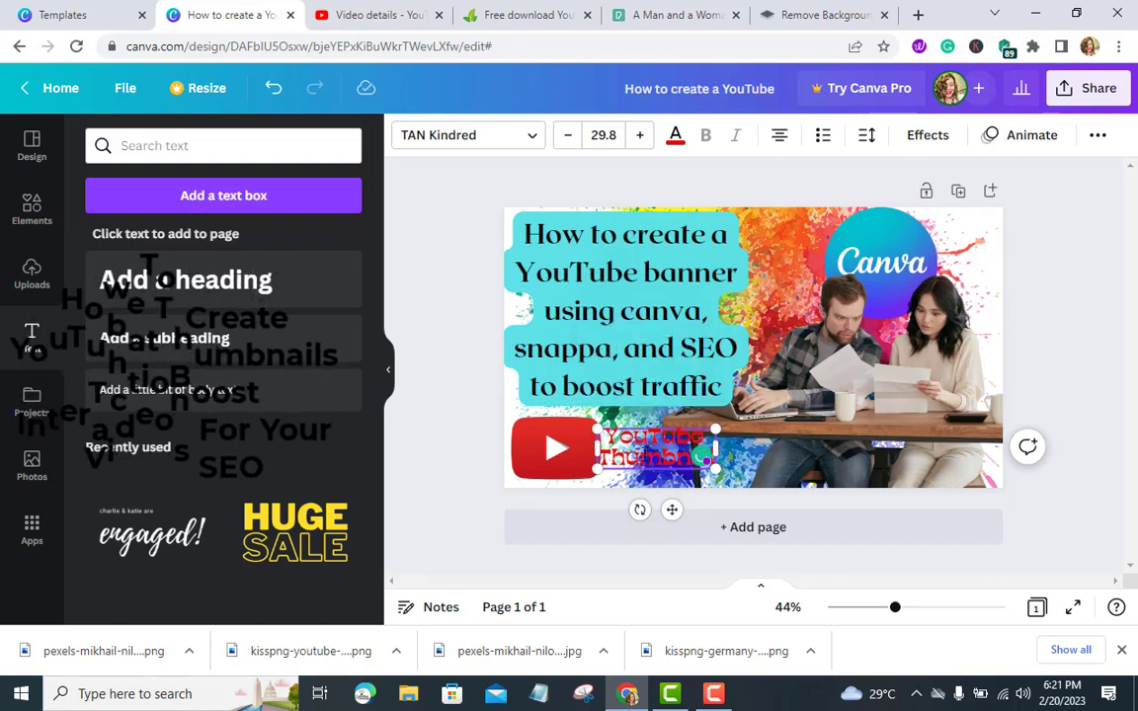
pyautogui.click(447, 487)
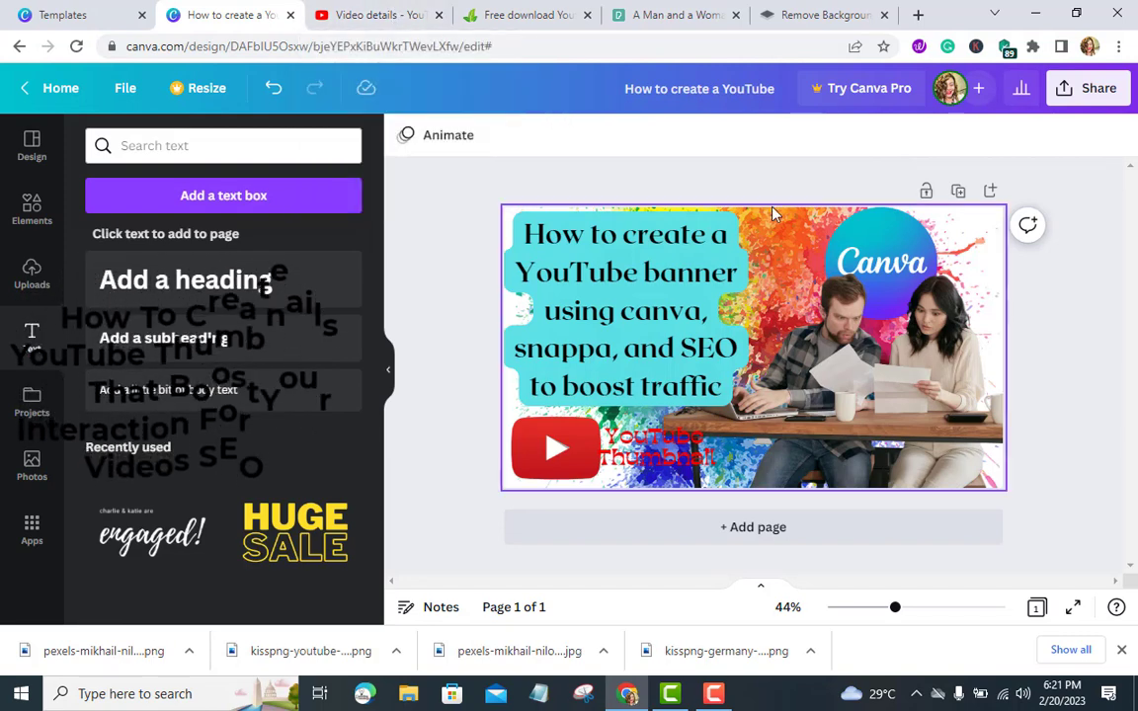
# Rename the design by pasting the title How to create a YouTube banner using canva, snappa, and SEO to boost traffic
pyautogui.hotkey('ctrl', 'a')
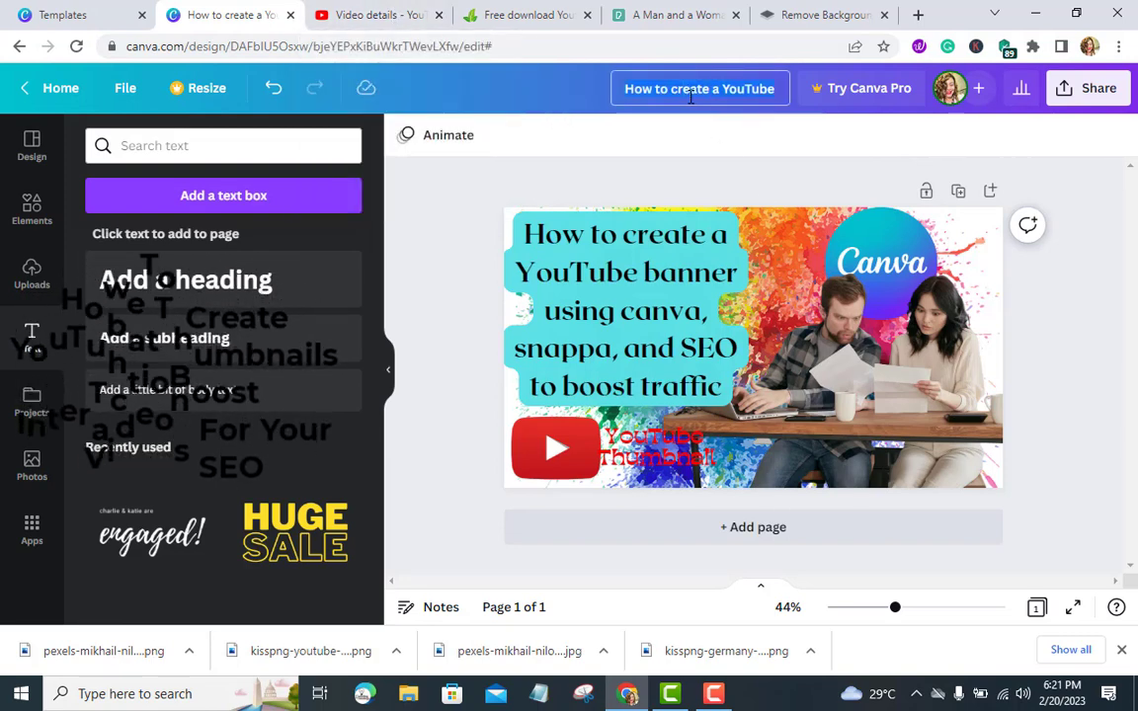
pyautogui.press('BackSpace')
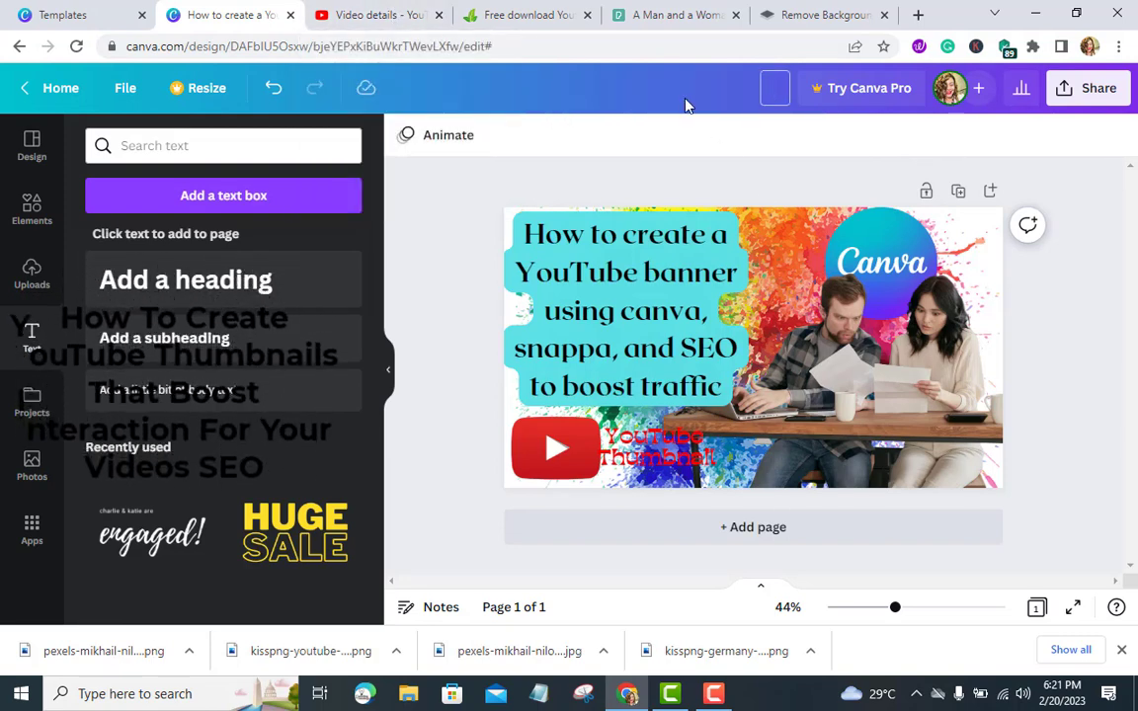
pyautogui.write('How to create a YouTube banner using canva, snappa, and SEO to boost traffic')
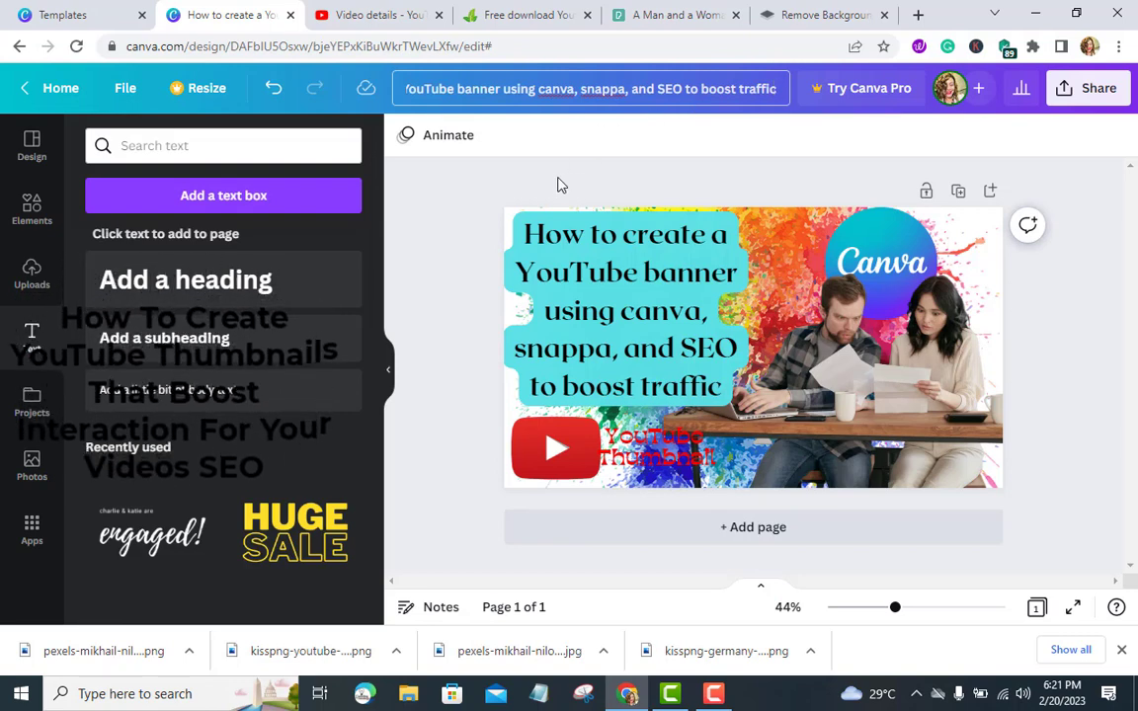
pyautogui.click(456, 185)
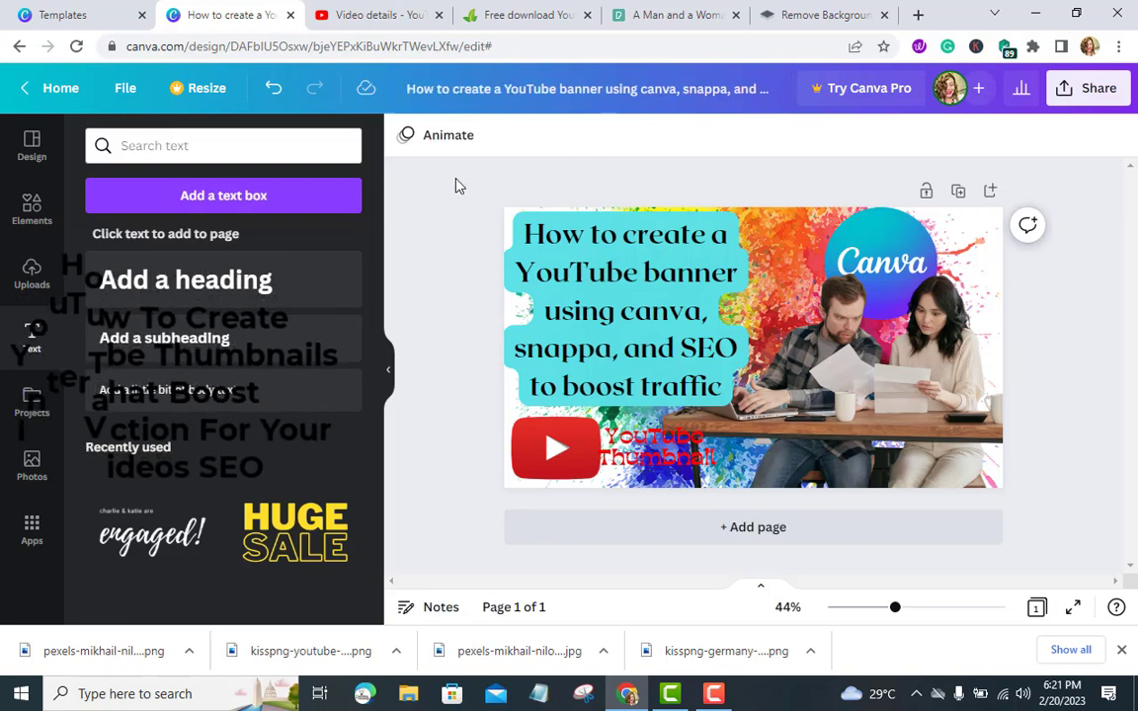
# Download the design as a 1,280 × 720 px PNG
pyautogui.click(1087, 89)
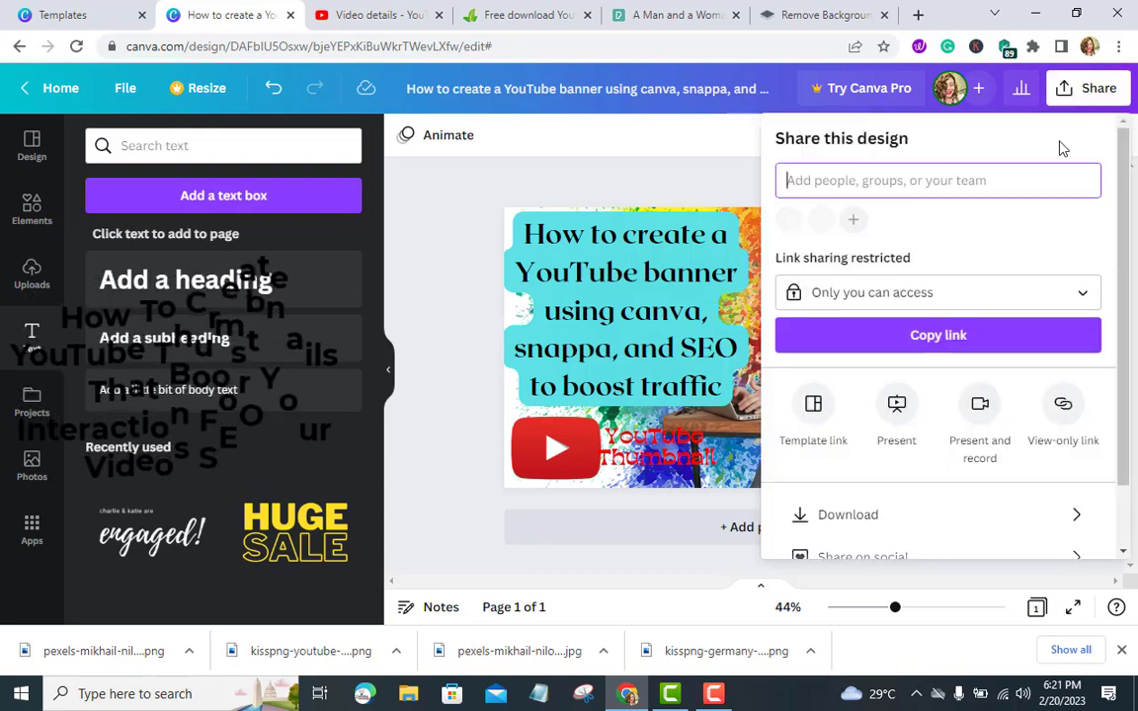
pyautogui.click(923, 523)
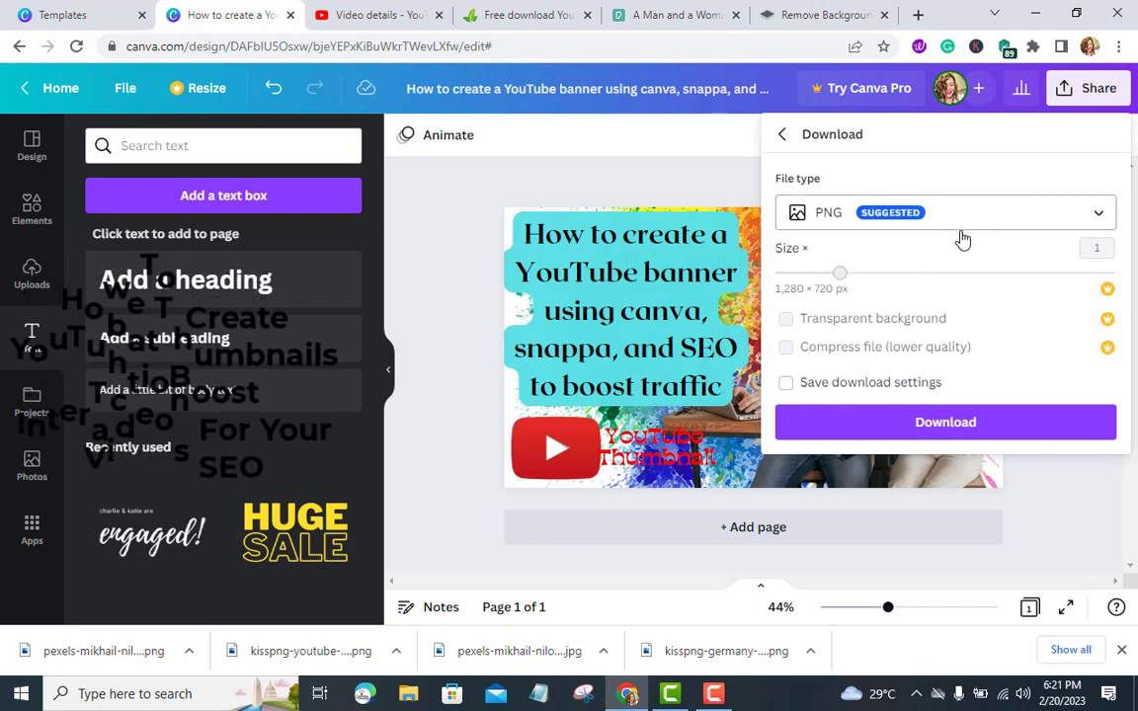
pyautogui.click(926, 422)
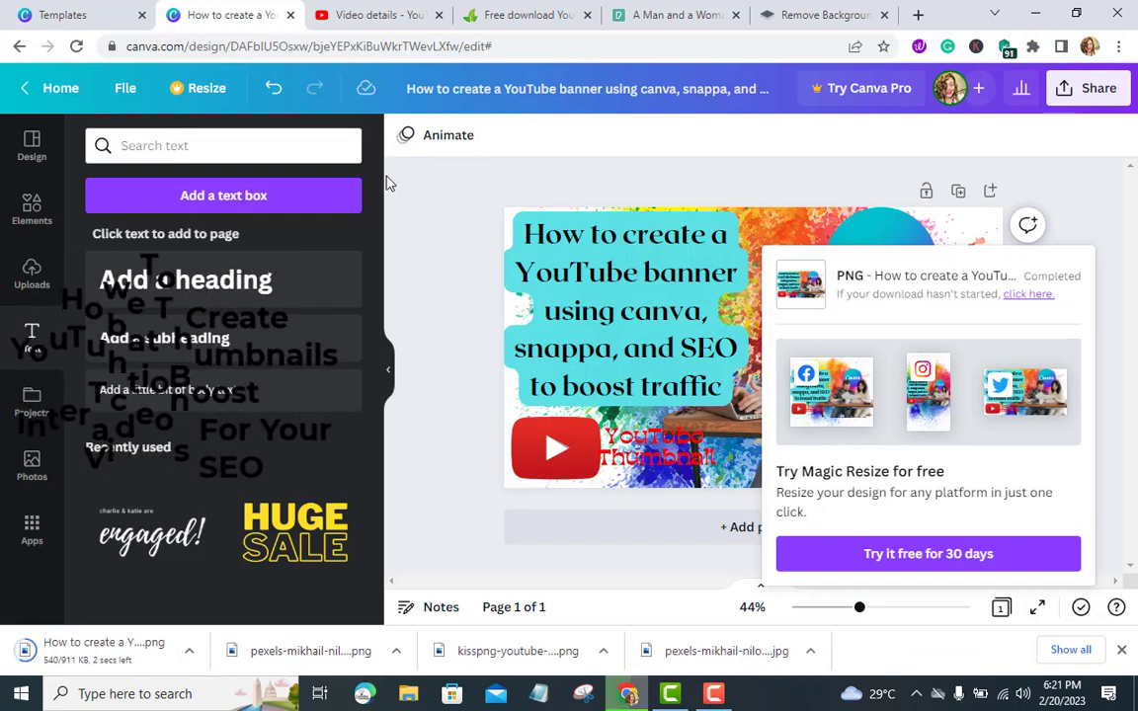
# Switch to YouTube Studio and upload the downloaded How to create a YouTube banner PNG as the video's custom thumbnail
pyautogui.click(375, 18)
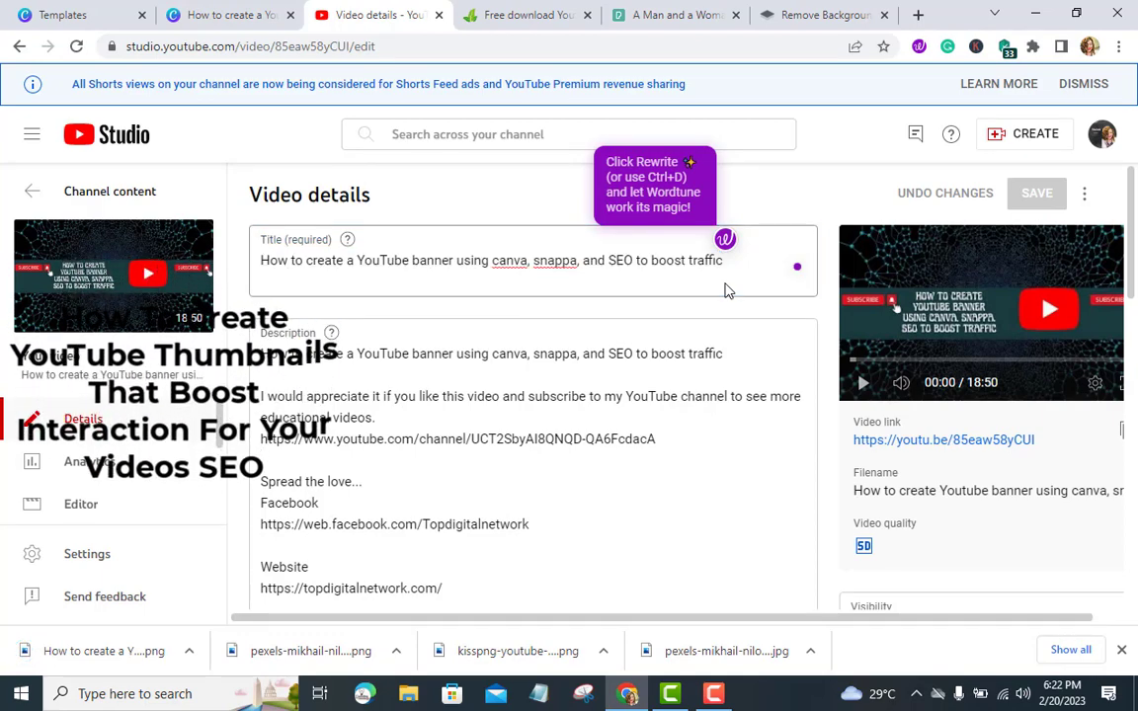
pyautogui.scroll(-6, 630, 375)
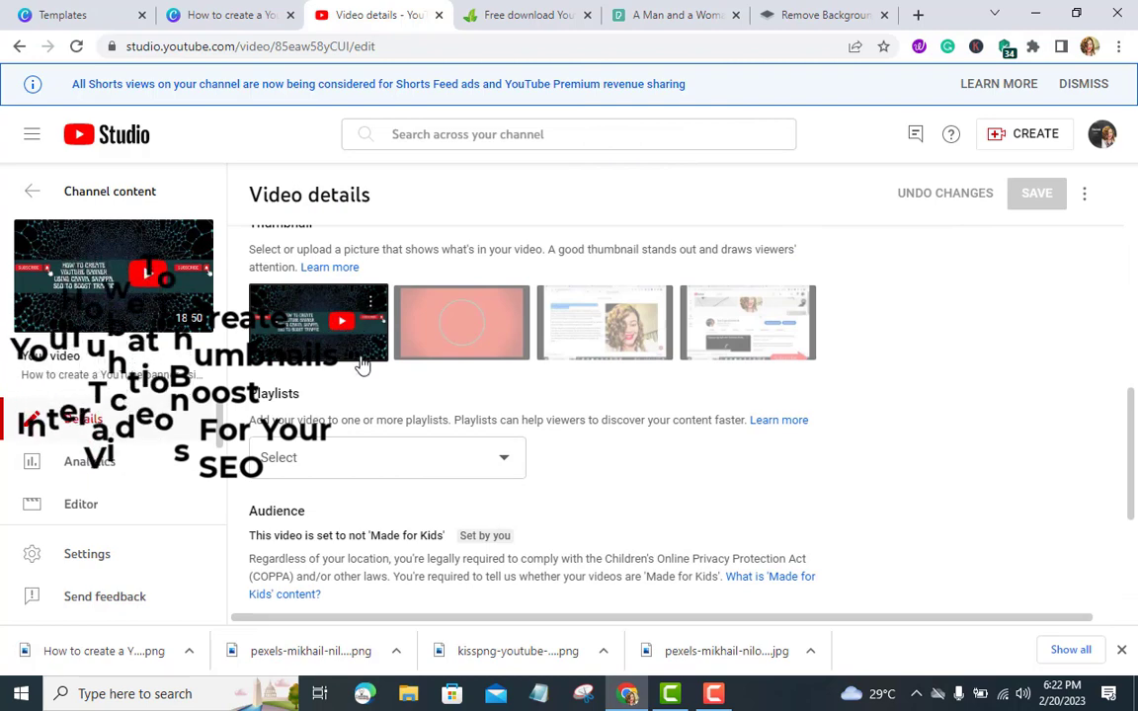
pyautogui.scroll(1, 360, 367)
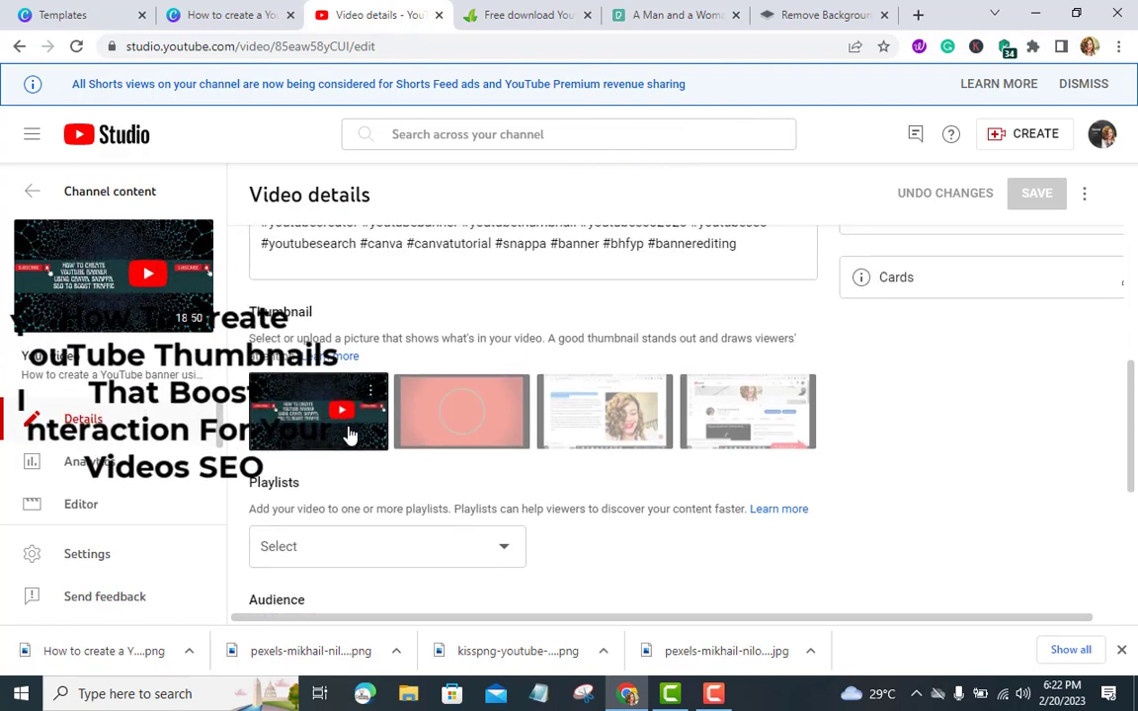
pyautogui.click(444, 423)
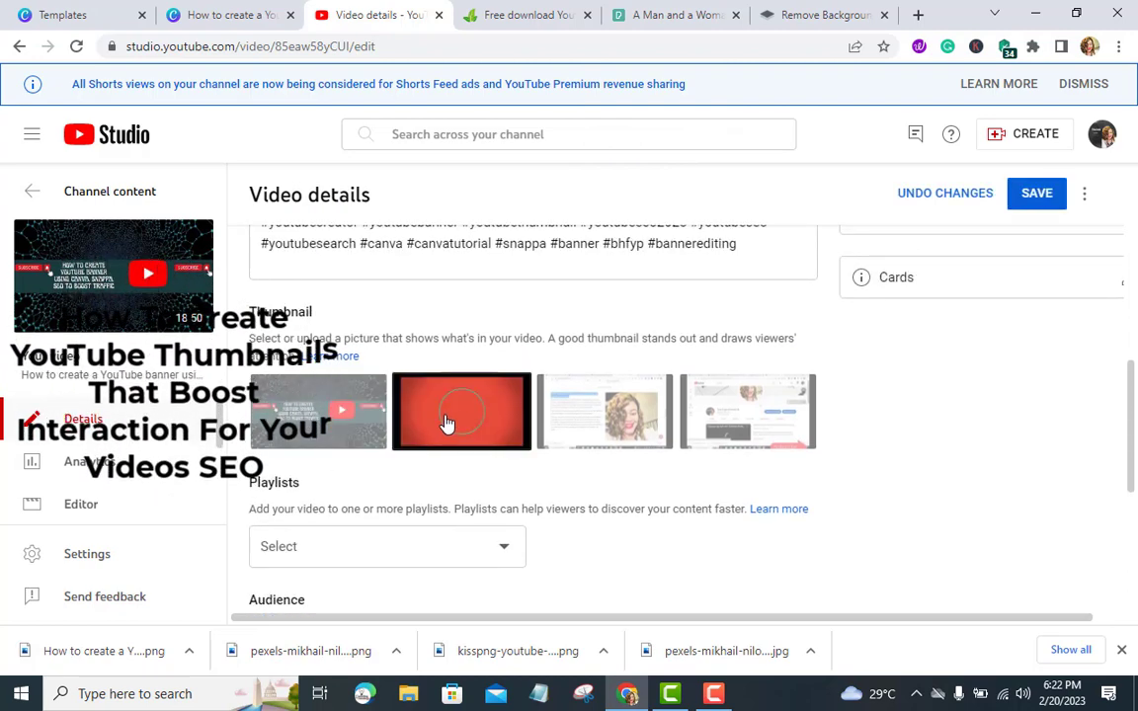
pyautogui.scroll(5, 751, 492)
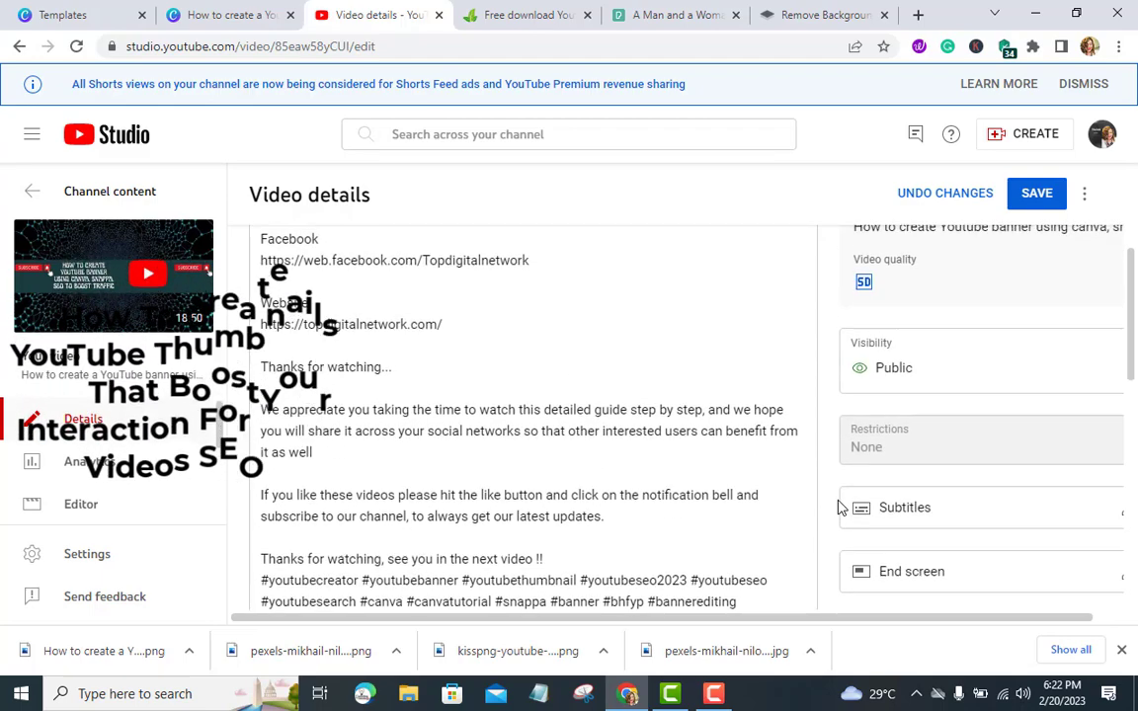
pyautogui.scroll(2, 837, 507)
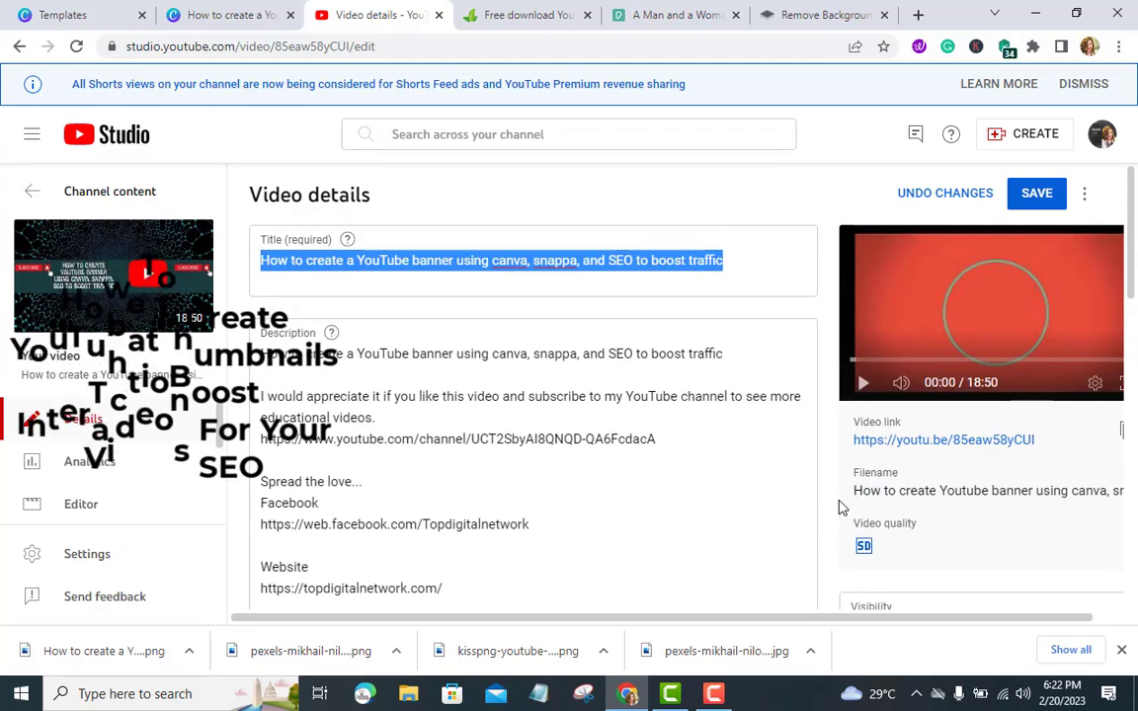
pyautogui.scroll(-8, 840, 506)
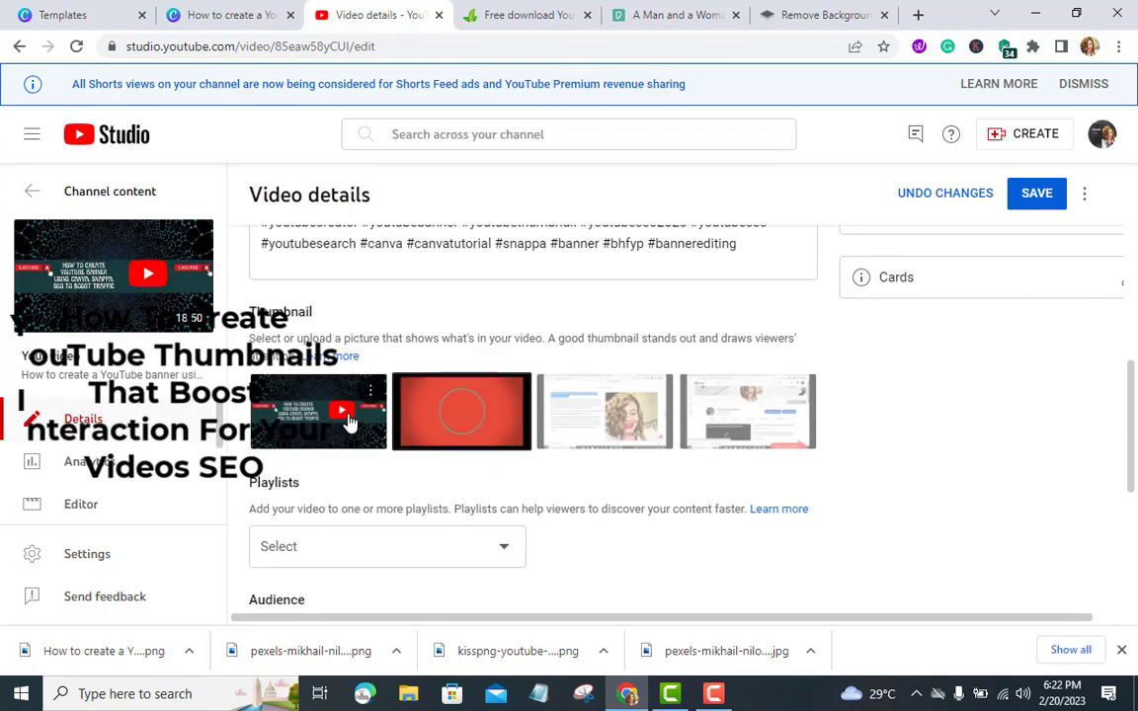
pyautogui.click(348, 422)
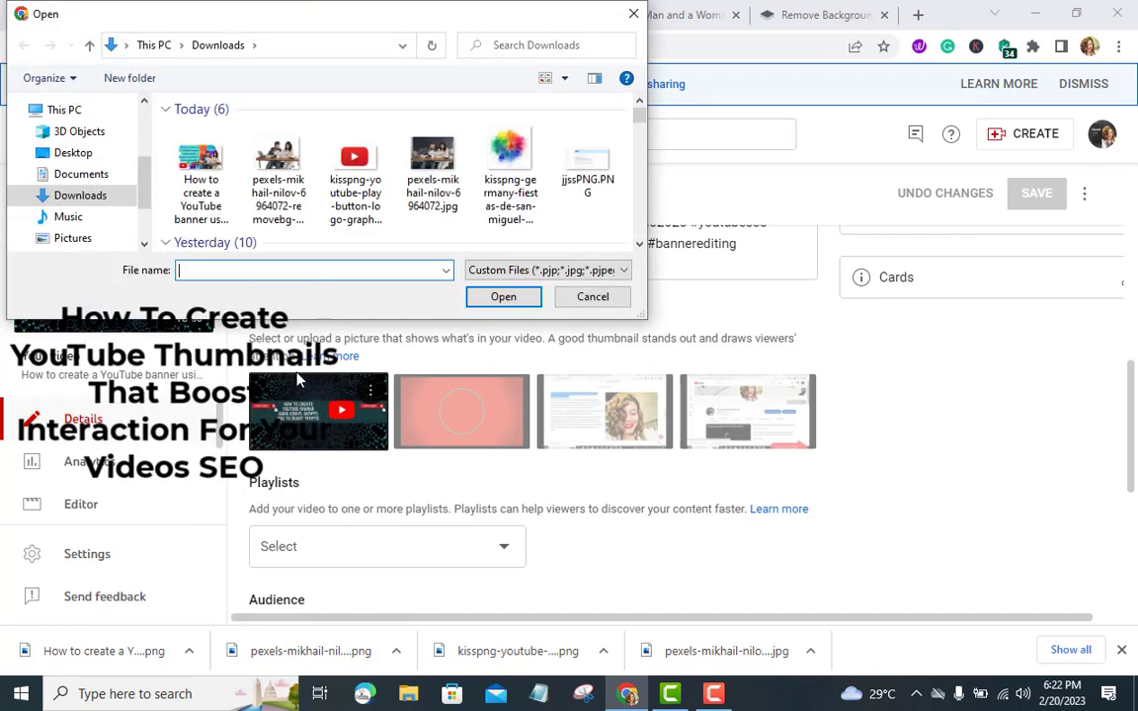
pyautogui.click(200, 177)
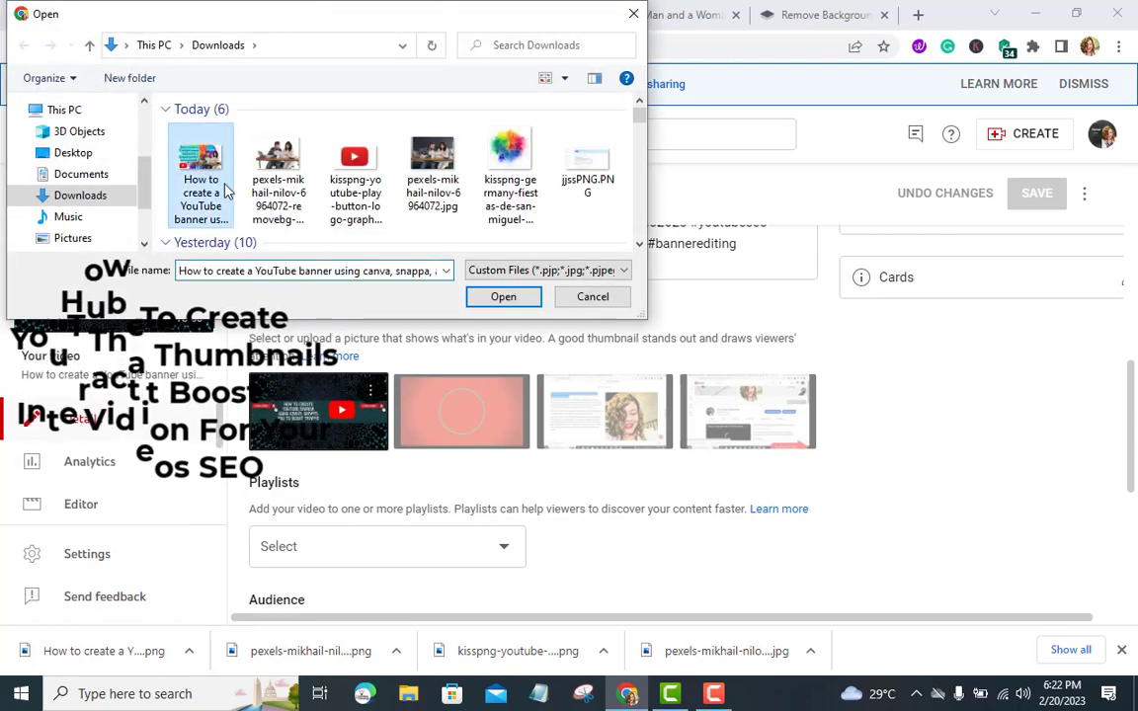
pyautogui.click(525, 304)
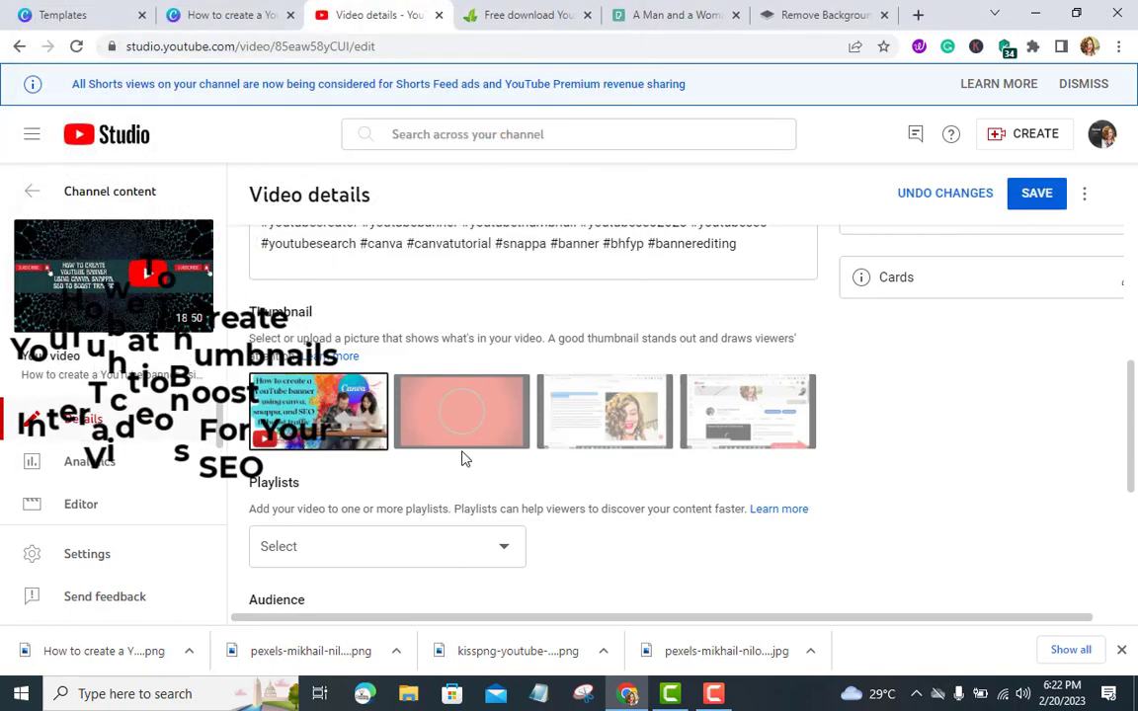
# Save the updated video details and close the downloads bar
pyautogui.scroll(10, 858, 551)
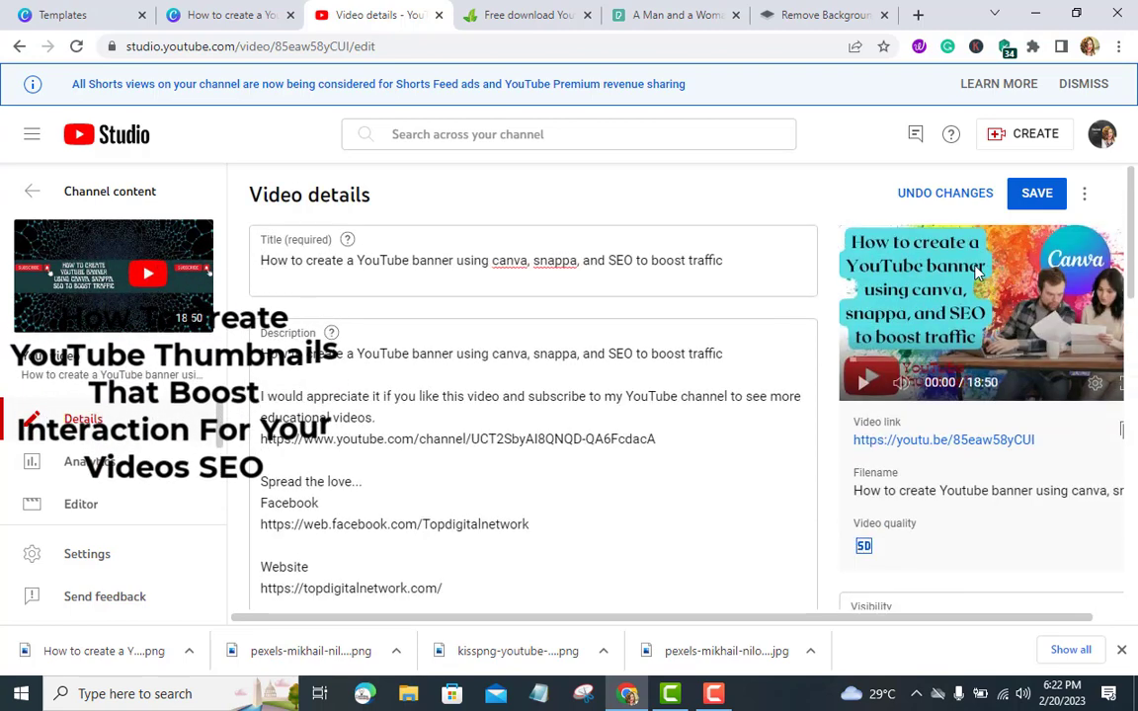
pyautogui.click(1027, 209)
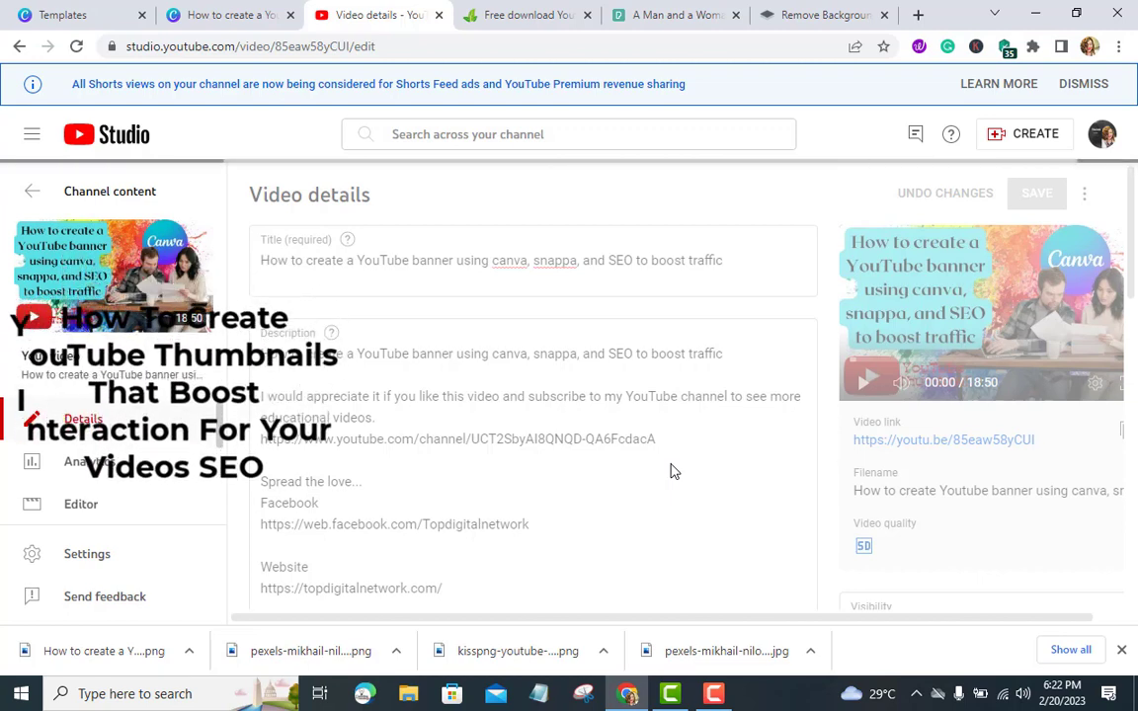
pyautogui.click(1121, 651)
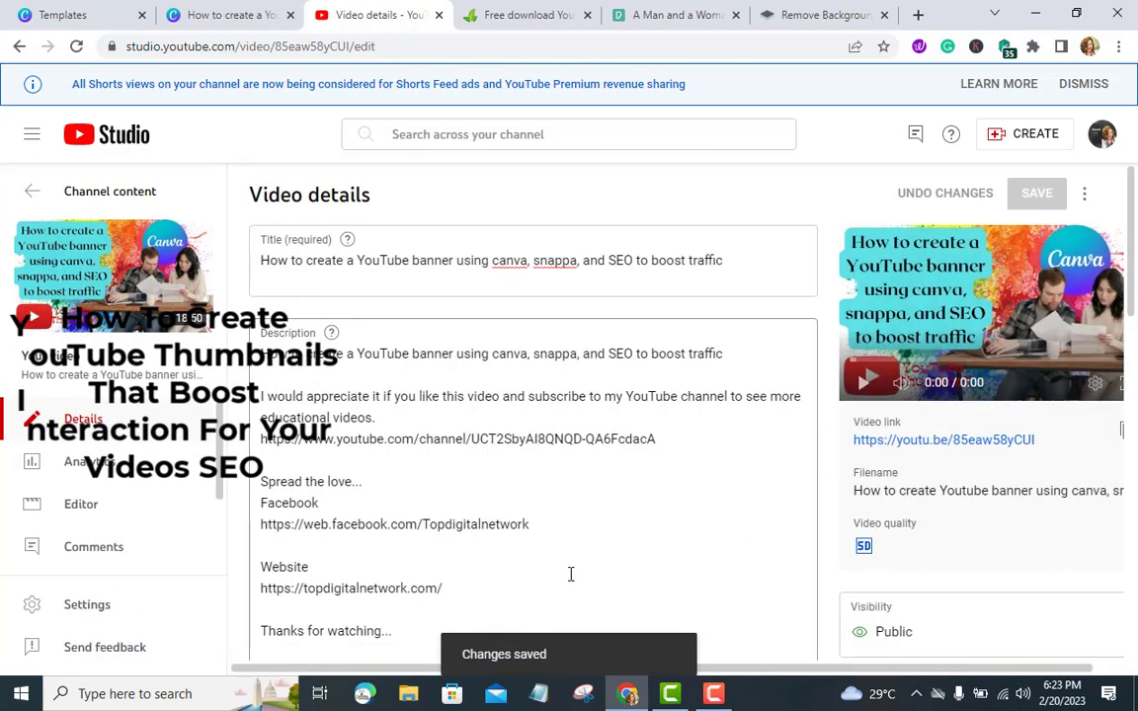
pyautogui.scroll(-5, 569, 574)
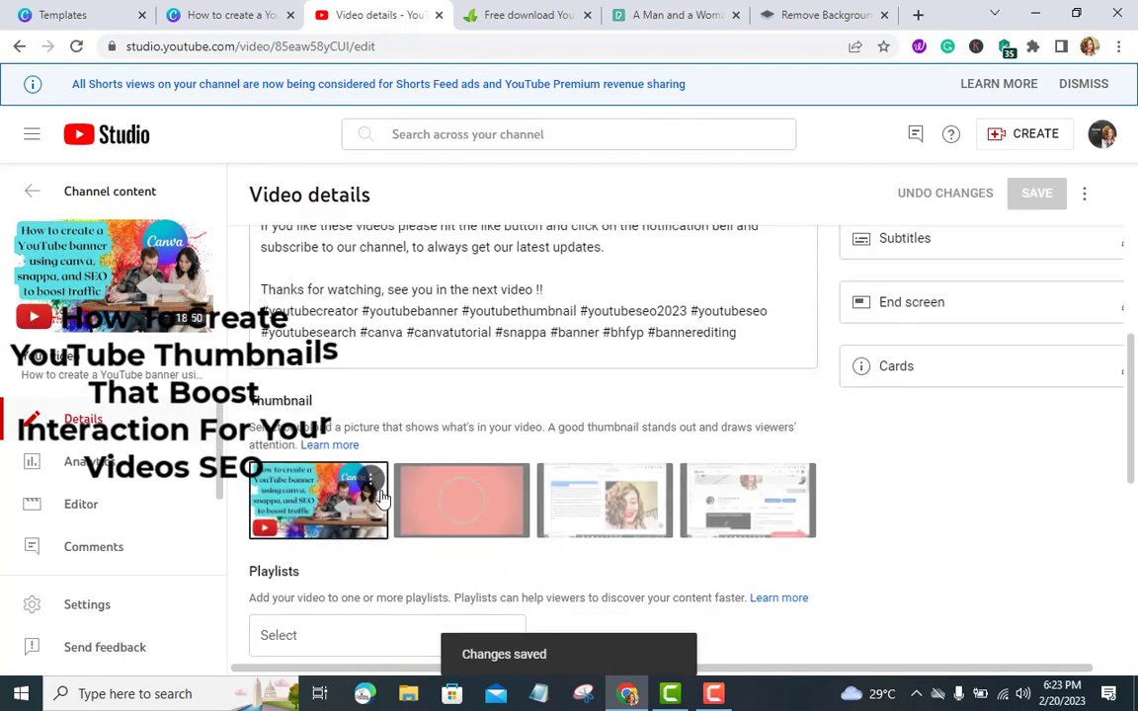
pyautogui.scroll(3, 381, 548)
pyautogui.scroll(3, 534, 425)
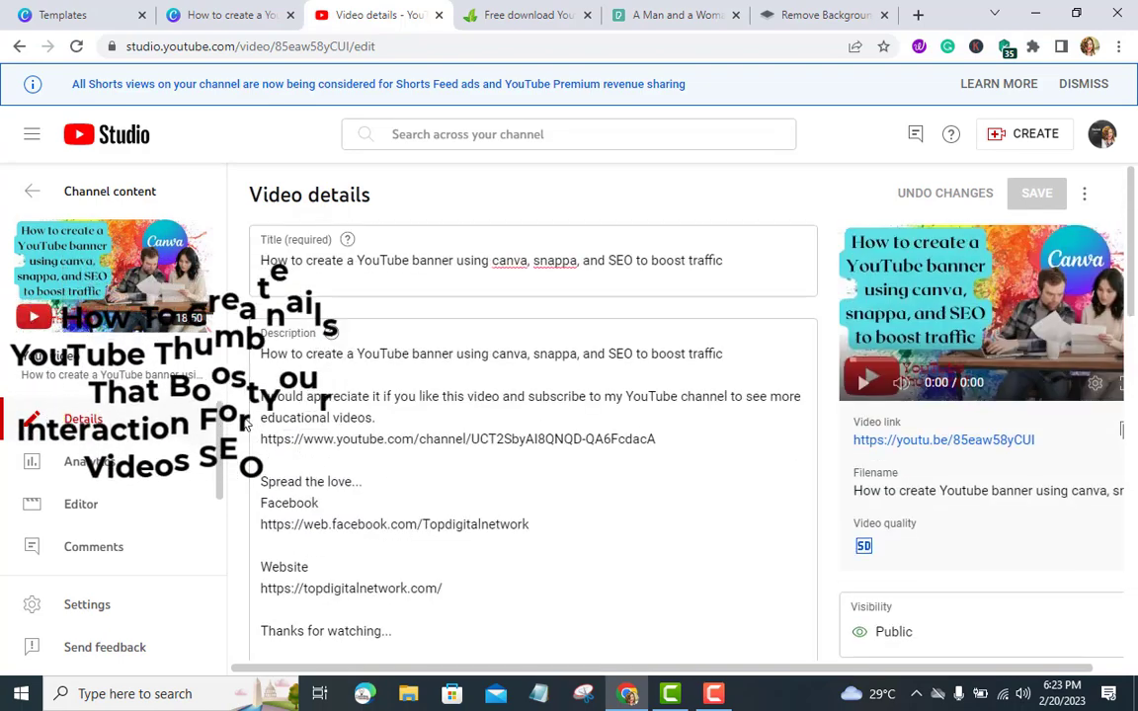
# Open the video's watch page in a new tab, then close that tab
pyautogui.click(89, 308)
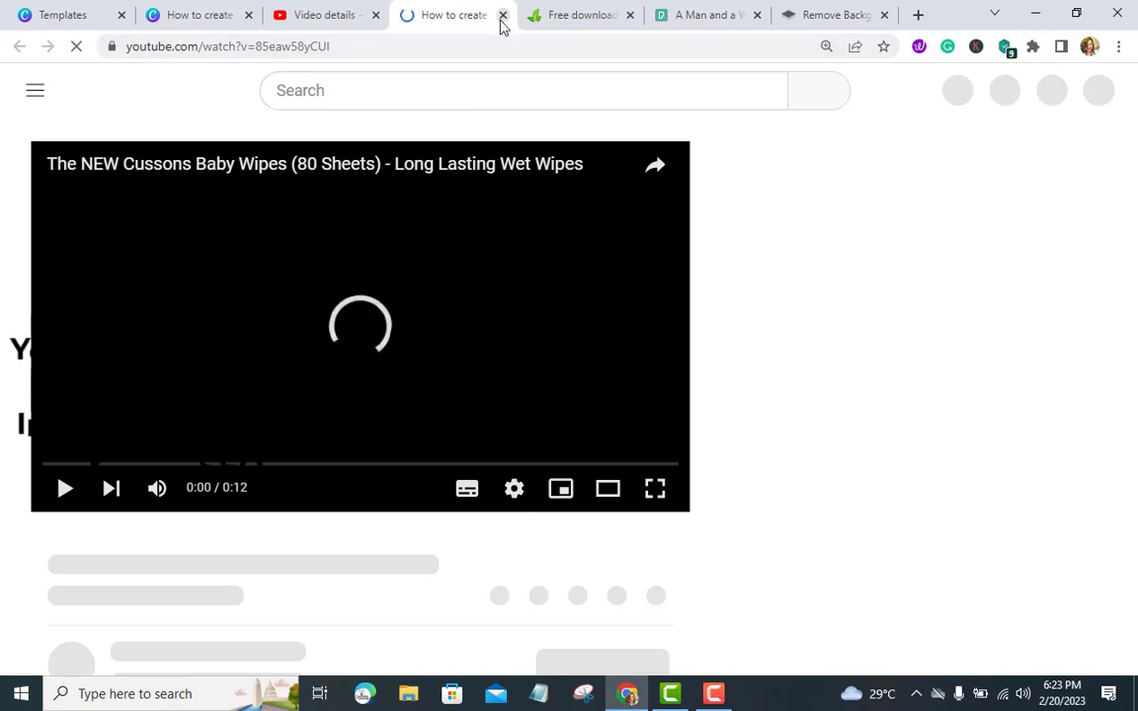
pyautogui.hotkey('ctrl', 'w')
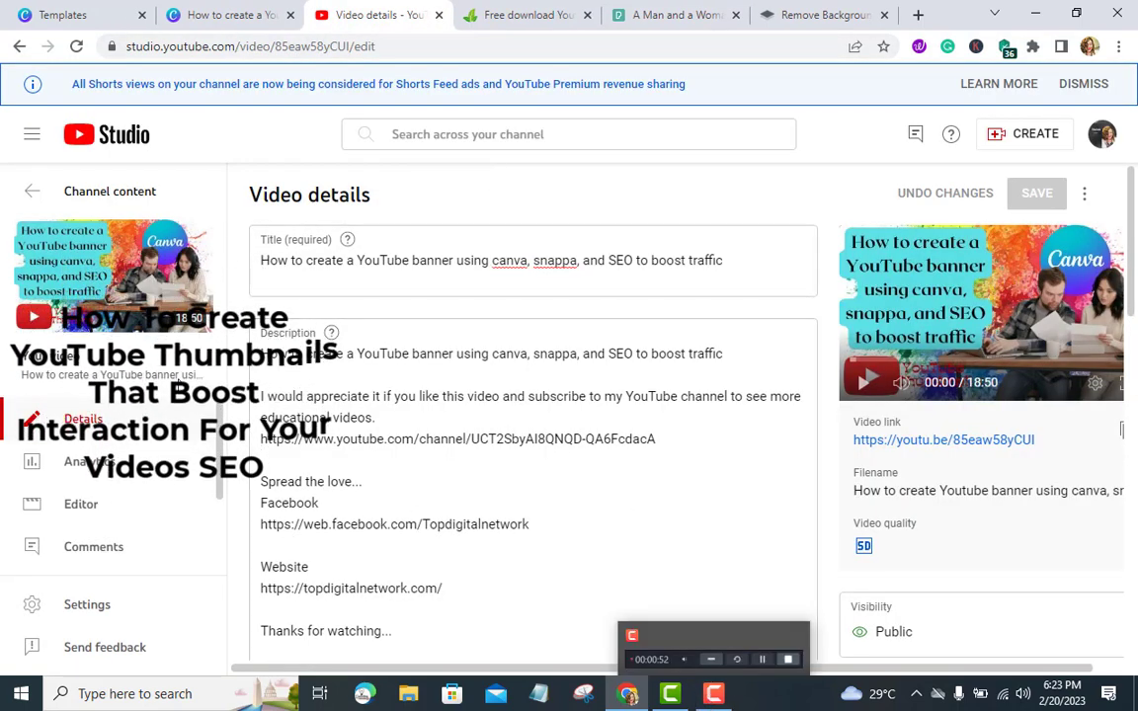
pyautogui.moveTo(74, 306)
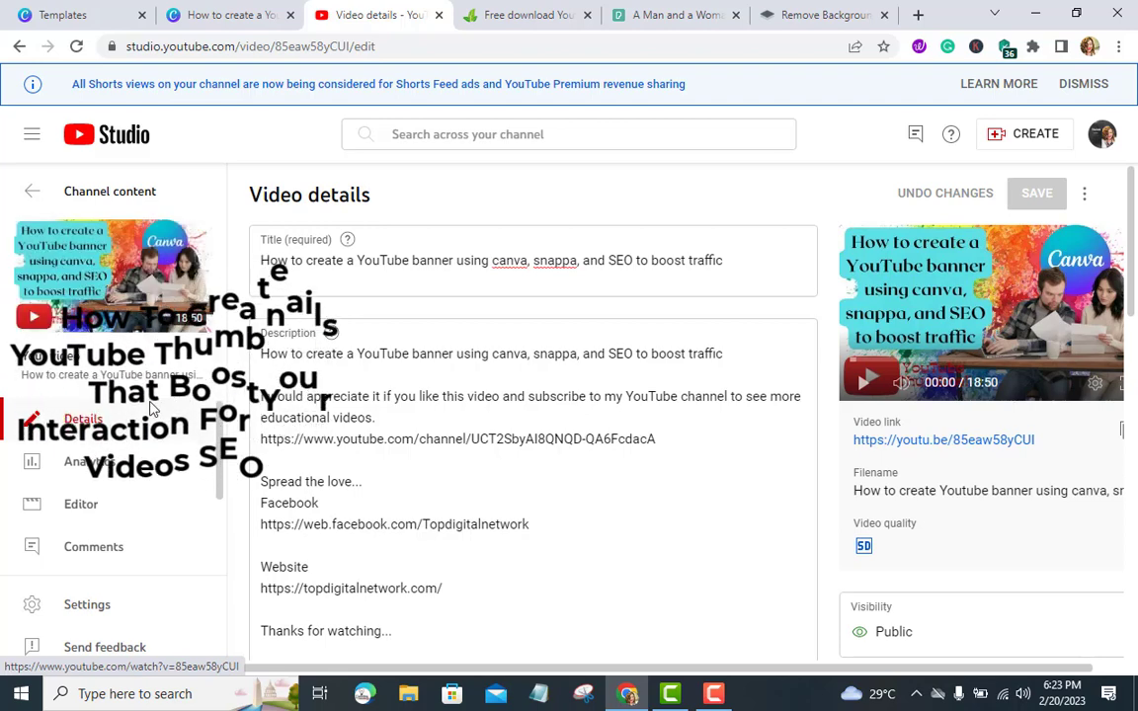
pyautogui.scroll(-1, 136, 462)
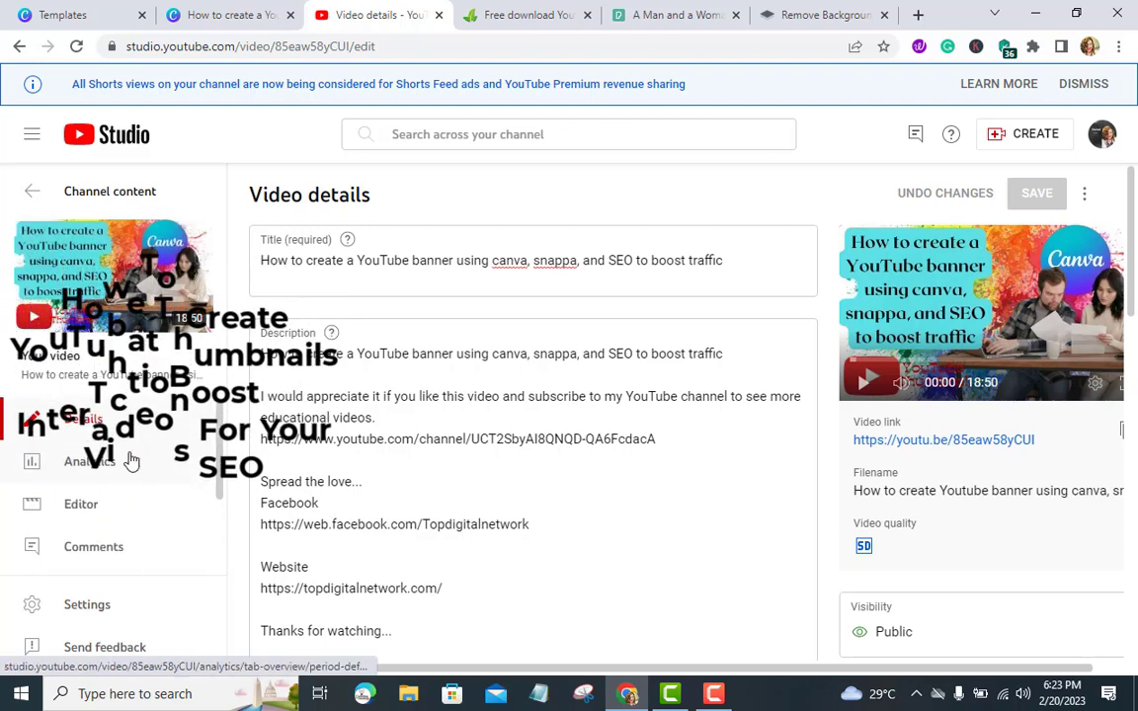
pyautogui.scroll(-2, 132, 462)
pyautogui.scroll(2, 132, 463)
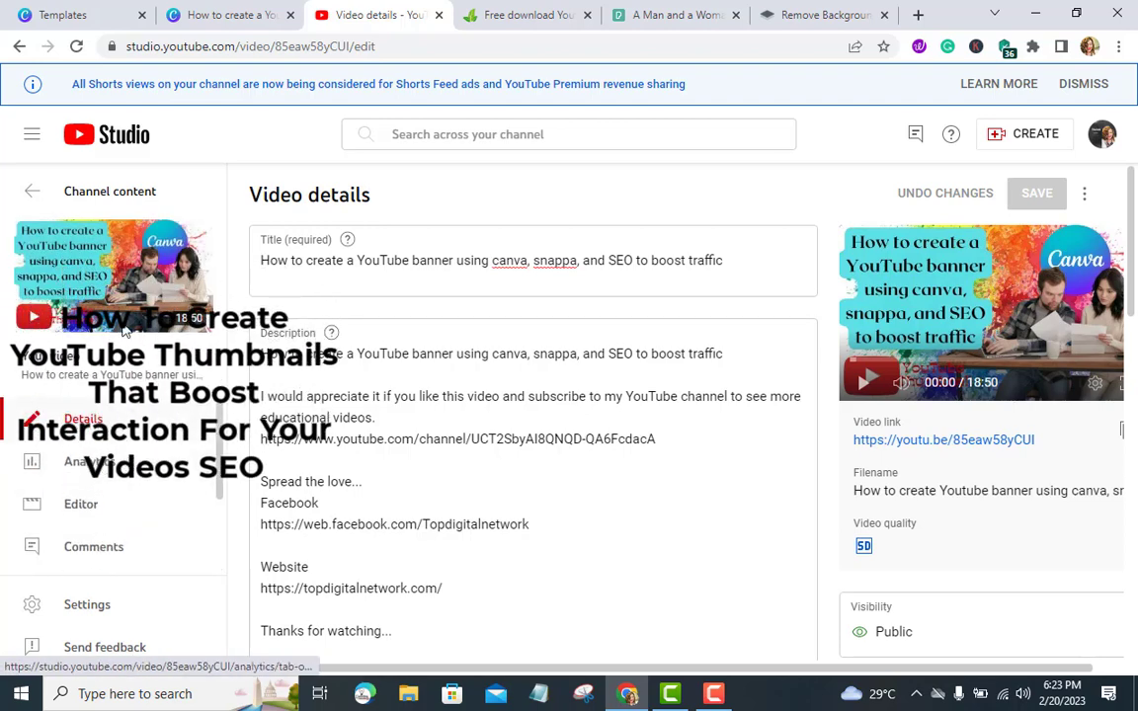
# Return to the channel content list and review the uploaded videos' thumbnails
pyautogui.click(30, 192)
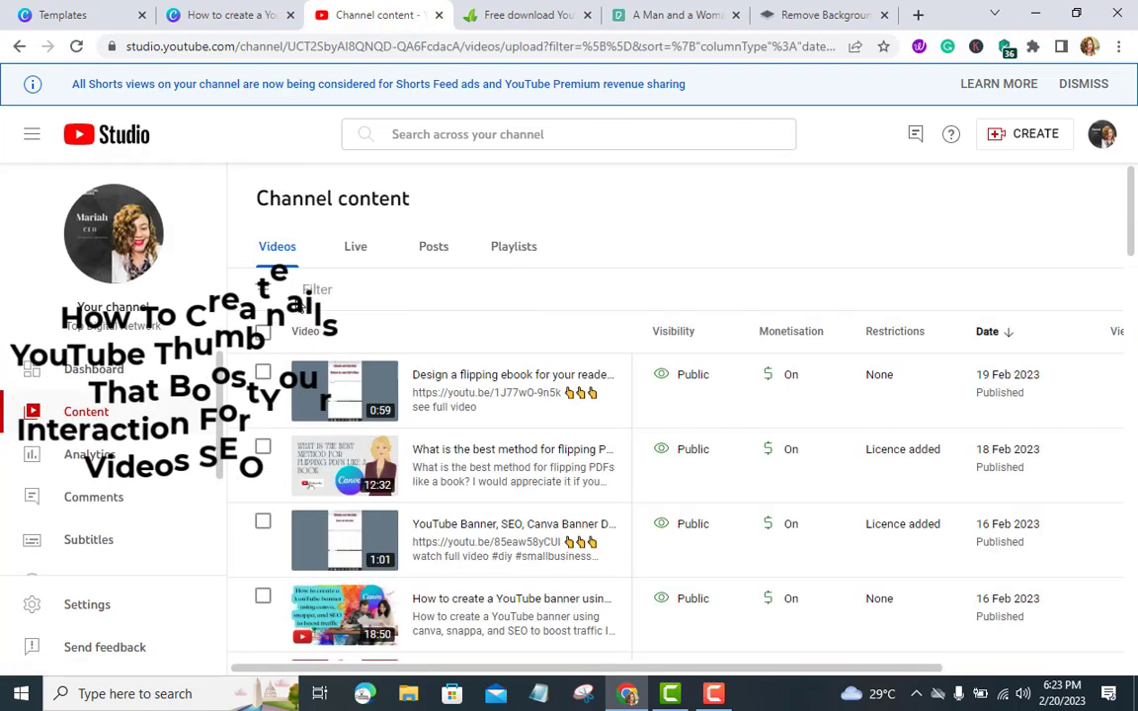
pyautogui.scroll(-3, 425, 454)
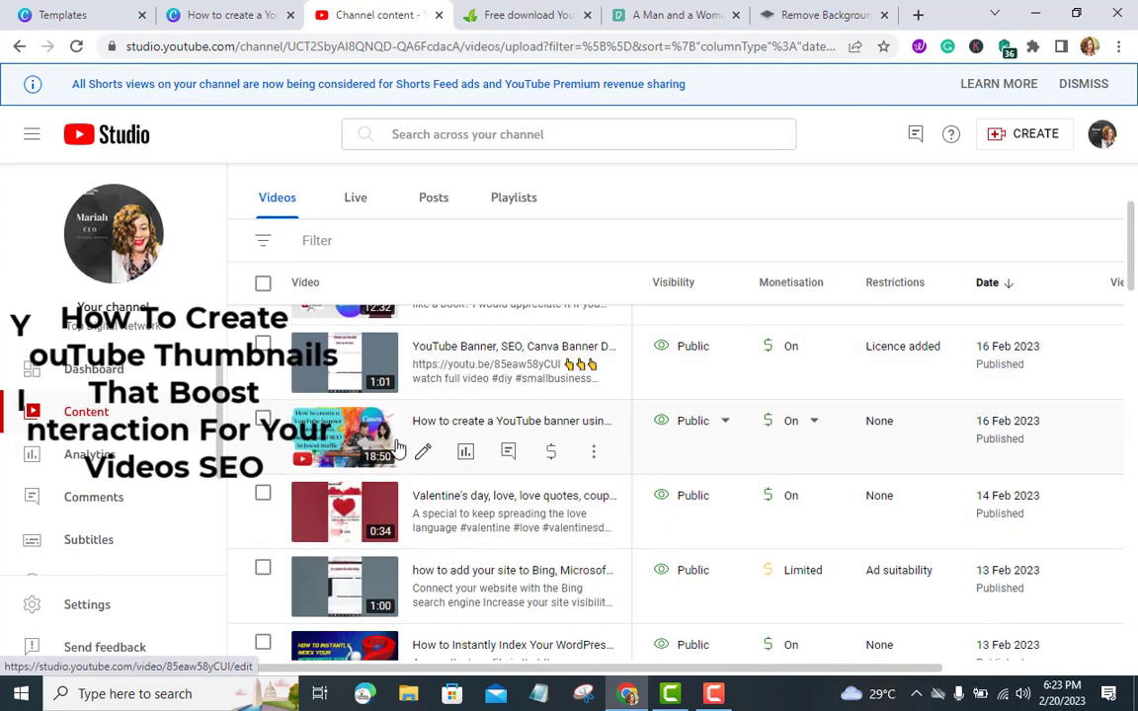
pyautogui.scroll(3, 425, 446)
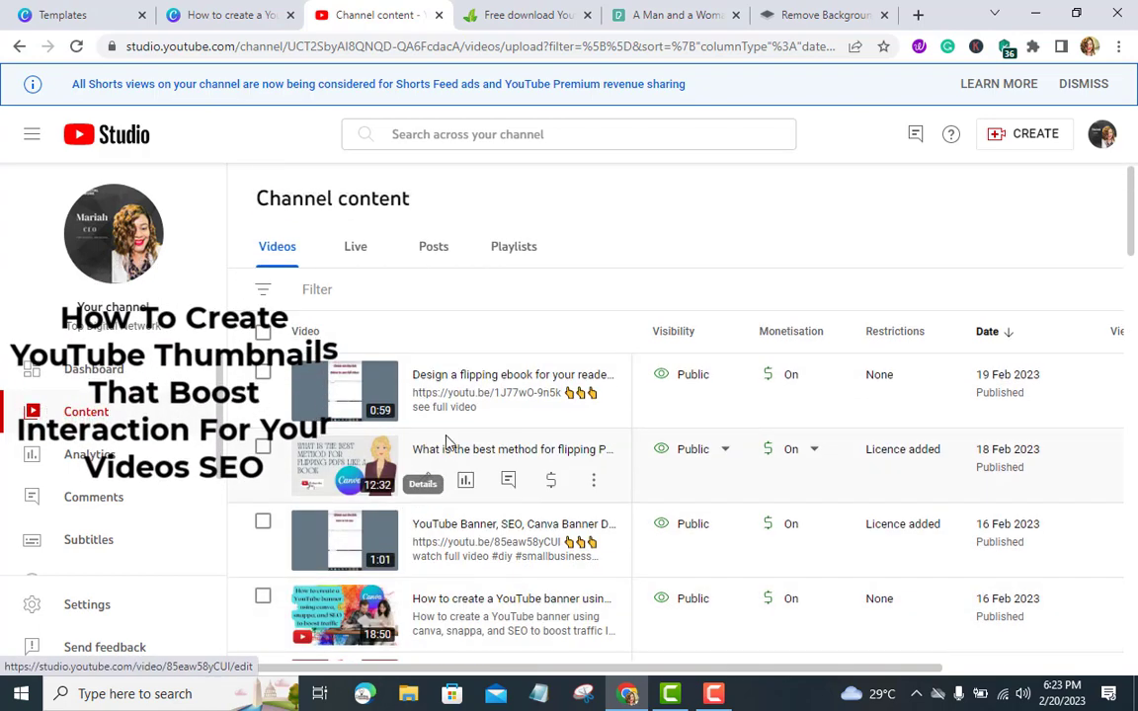